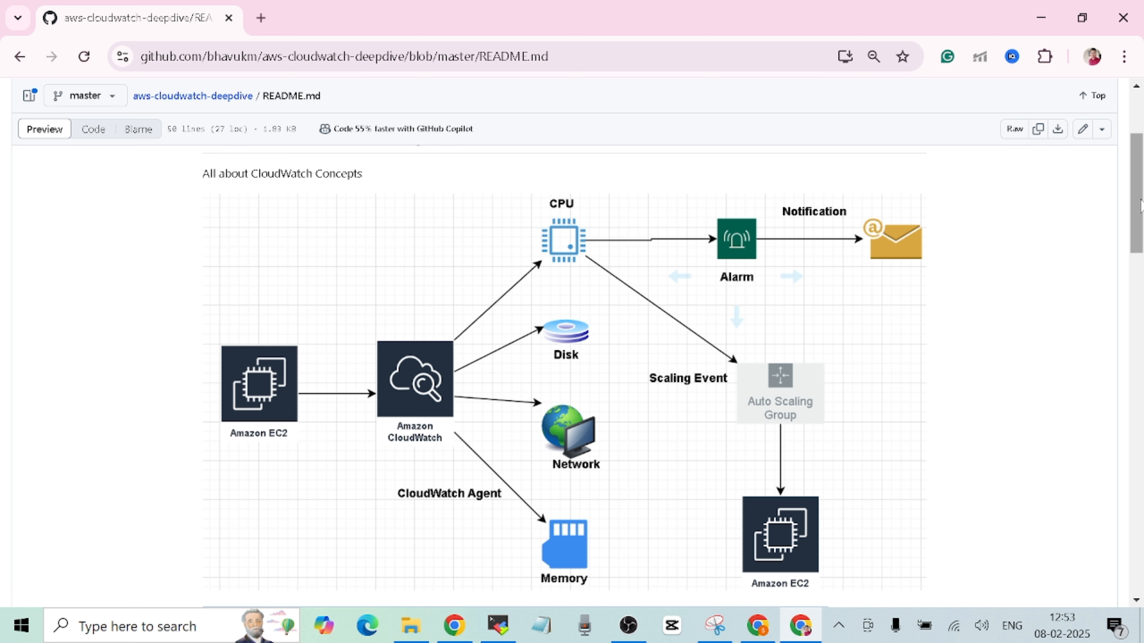
# - Scroll the README past the CloudWatch architecture diagram to the AWS CloudWatch overview slide
pyautogui.scroll(-1, 1141, 207)
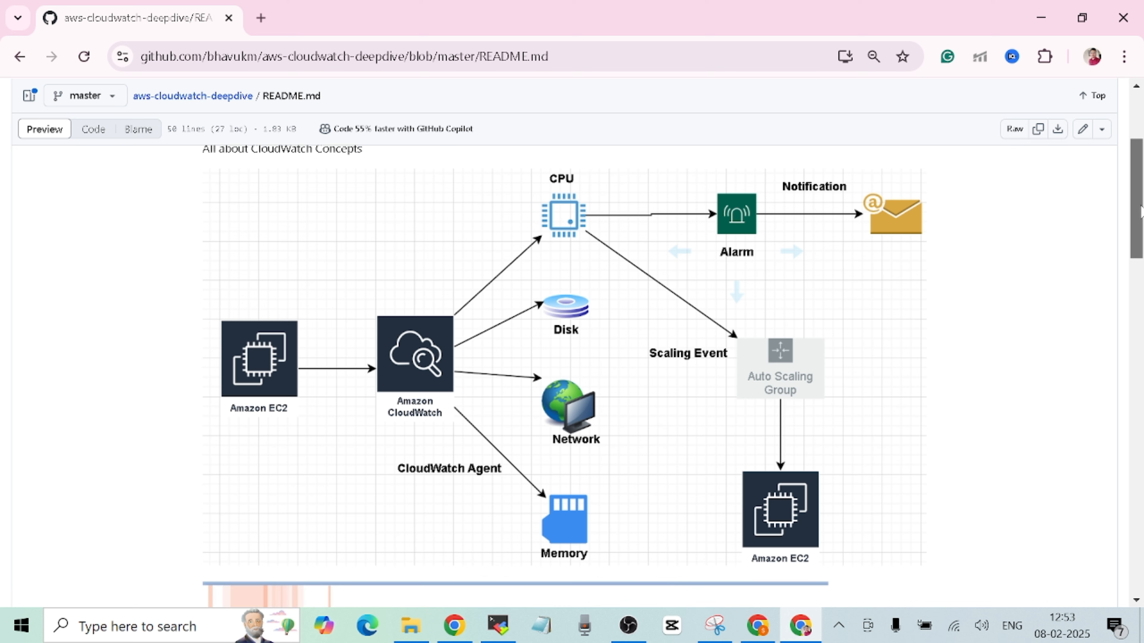
pyautogui.scroll(1, 1141, 207)
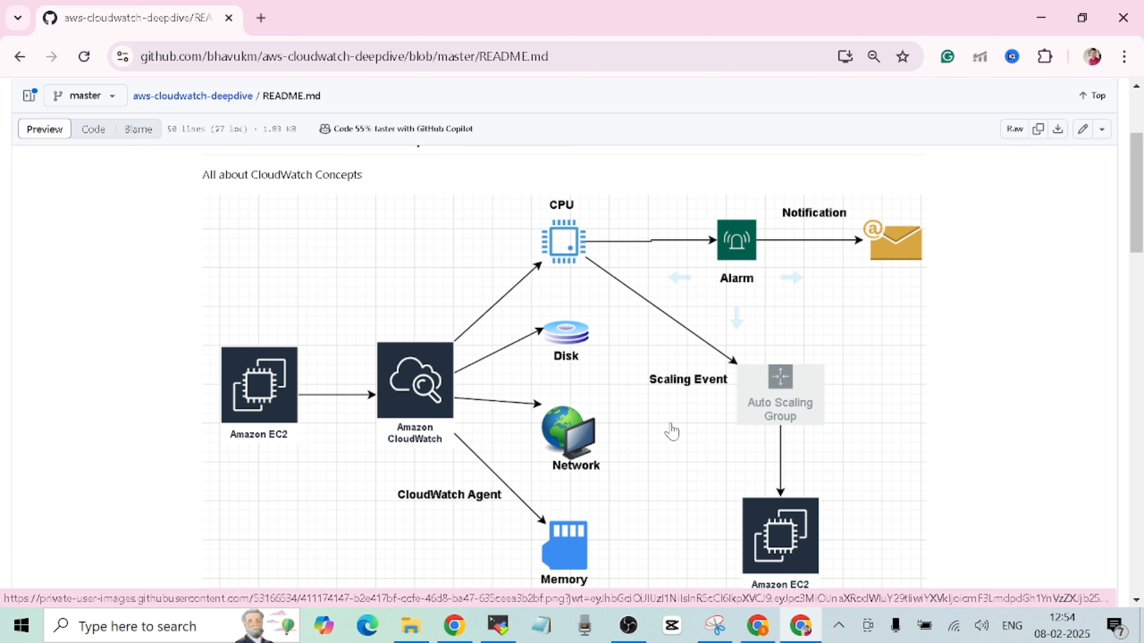
pyautogui.moveTo(1141, 229); pyautogui.dragTo(1141, 335)
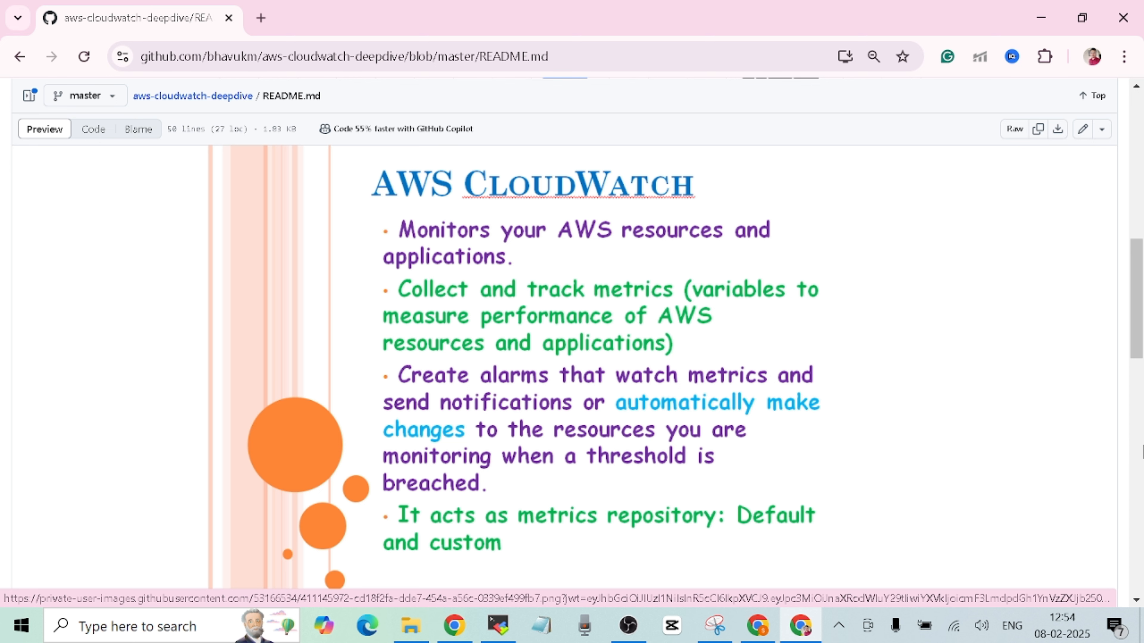
pyautogui.moveTo(1137, 335); pyautogui.dragTo(1137, 234)
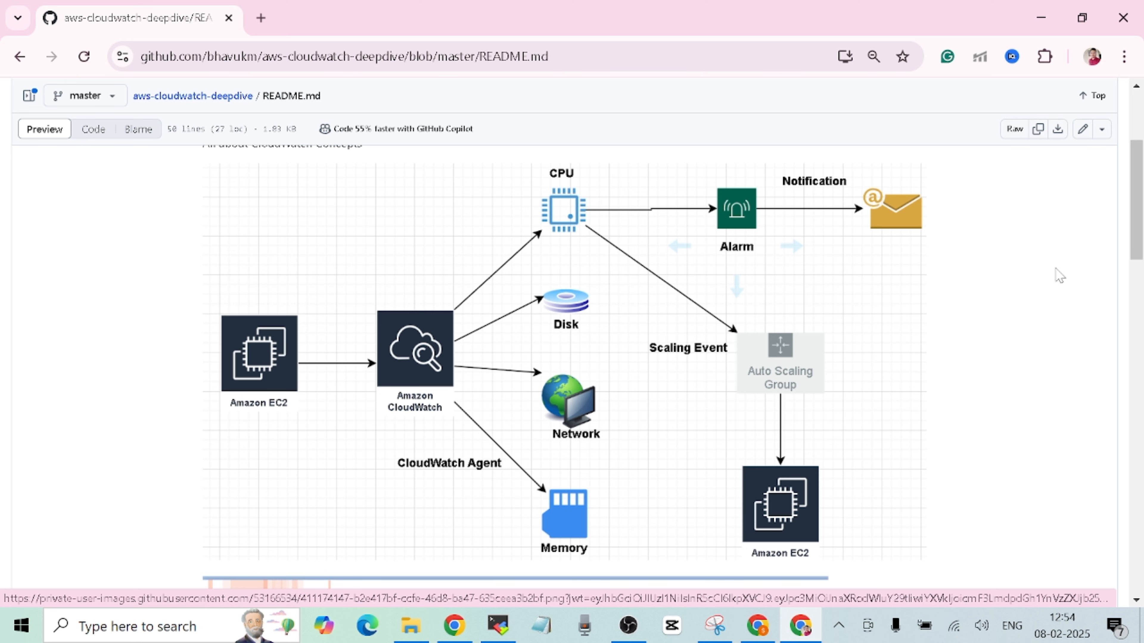
pyautogui.moveTo(1135, 200); pyautogui.dragTo(1139, 295)
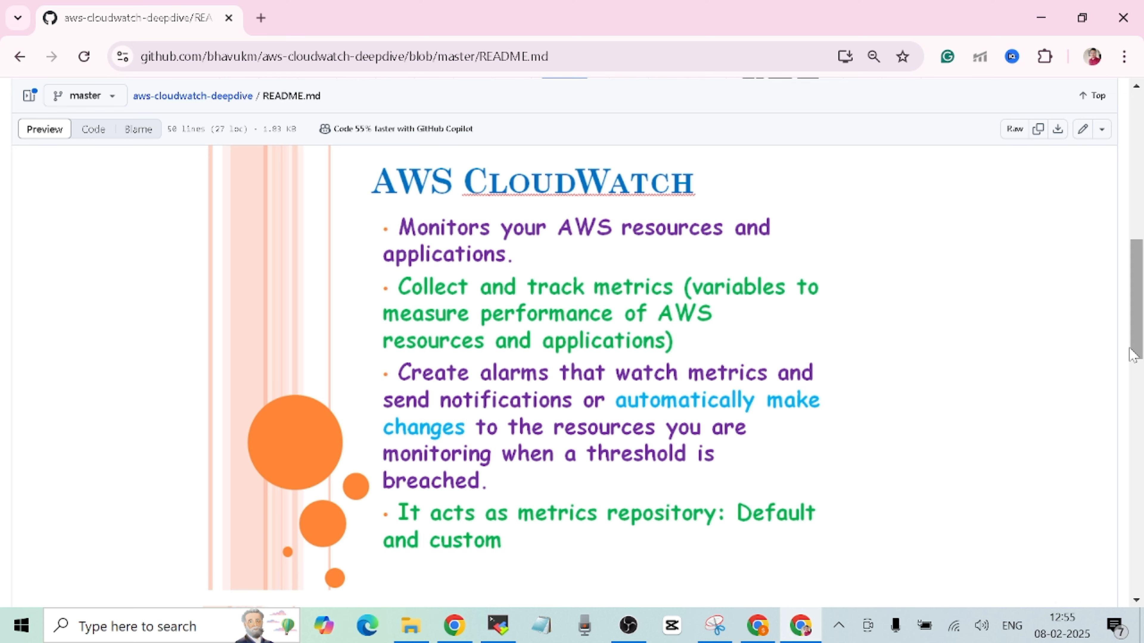
# - Scroll the README past the Concepts slide to the CloudWatch and amazon-ssm agent install steps
pyautogui.scroll(-4, 1137, 315)
pyautogui.scroll(-3, 1137, 356)
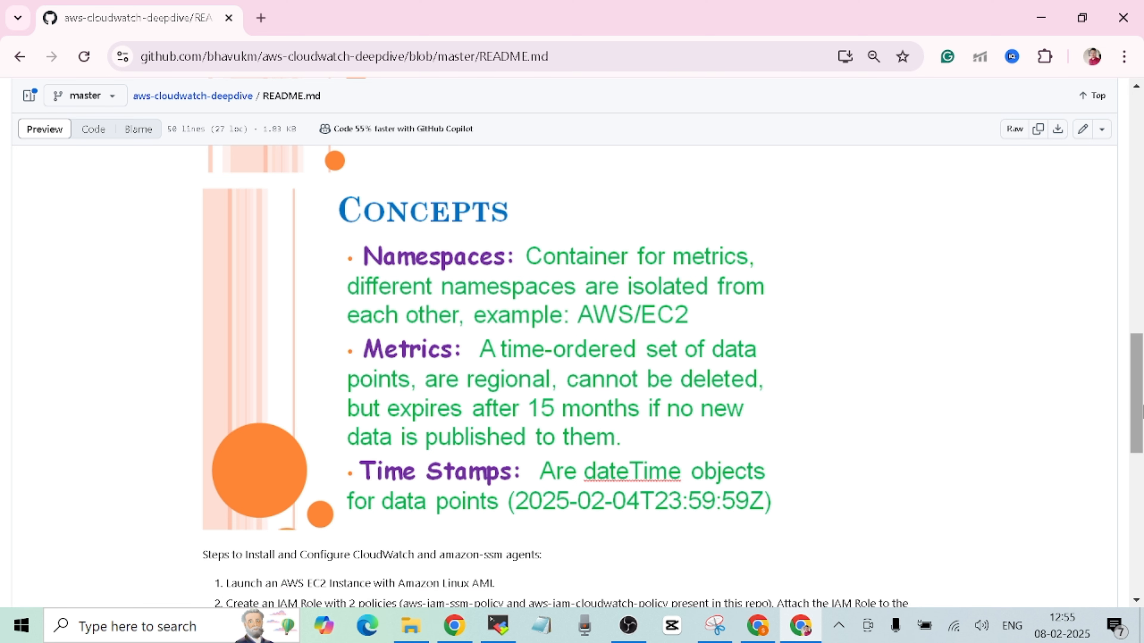
pyautogui.moveTo(1139, 390); pyautogui.dragTo(1138, 473)
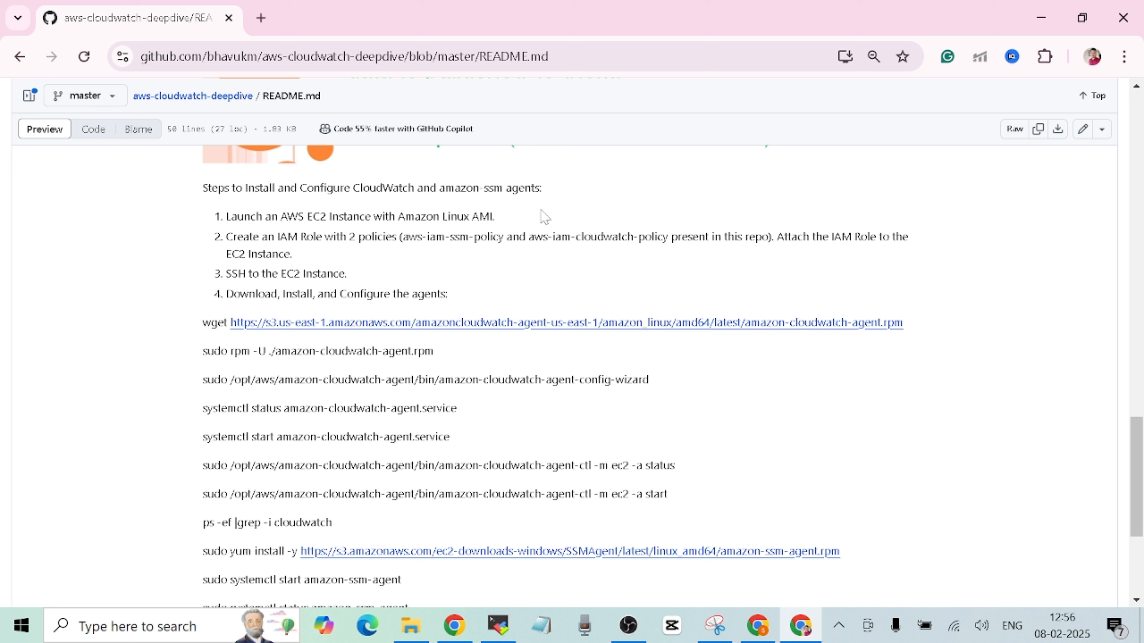
# - Bring the snipping tool window forward and close it
pyautogui.moveTo(765, 628)
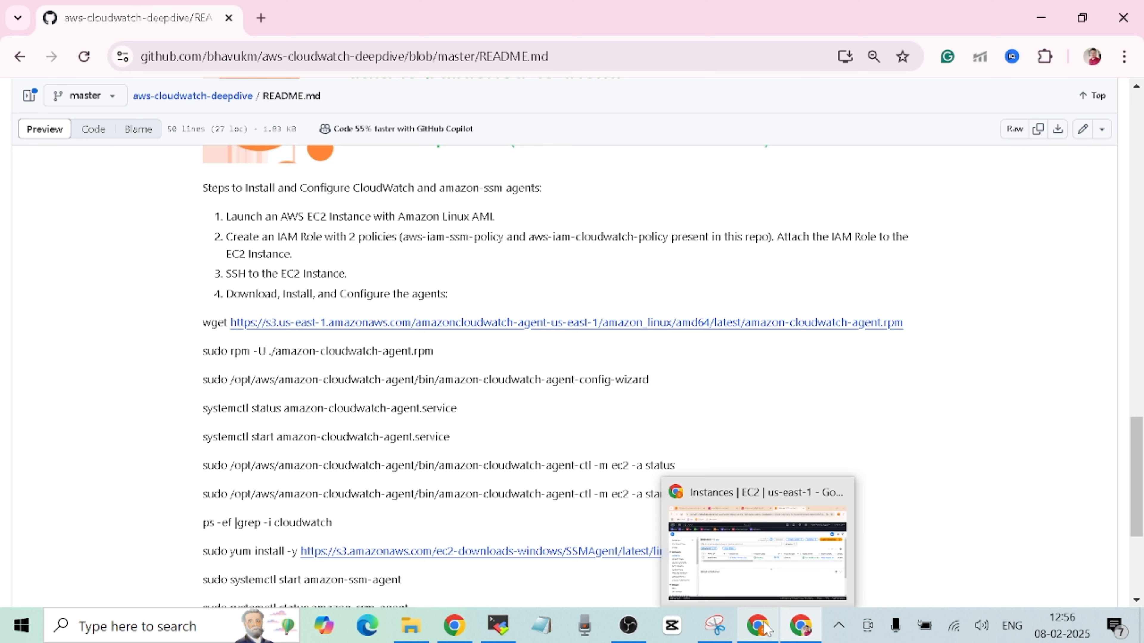
pyautogui.click(715, 626)
pyautogui.click(1043, 17)
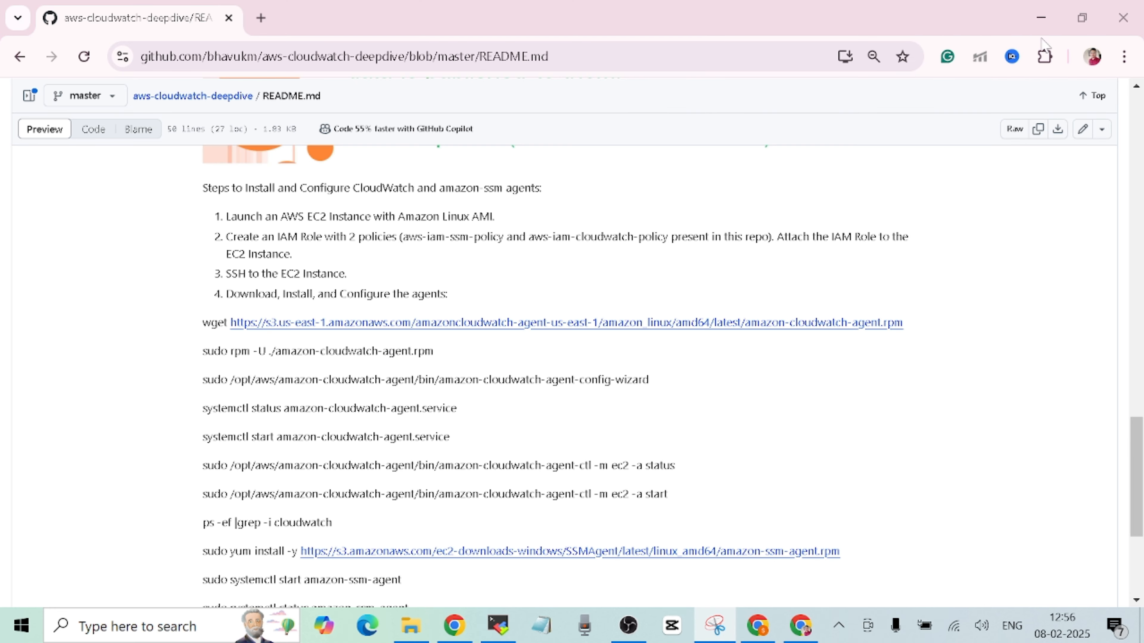
# - Search 'watch' from Console Home, then switch to the CloudWatch overview tab
pyautogui.click(761, 625)
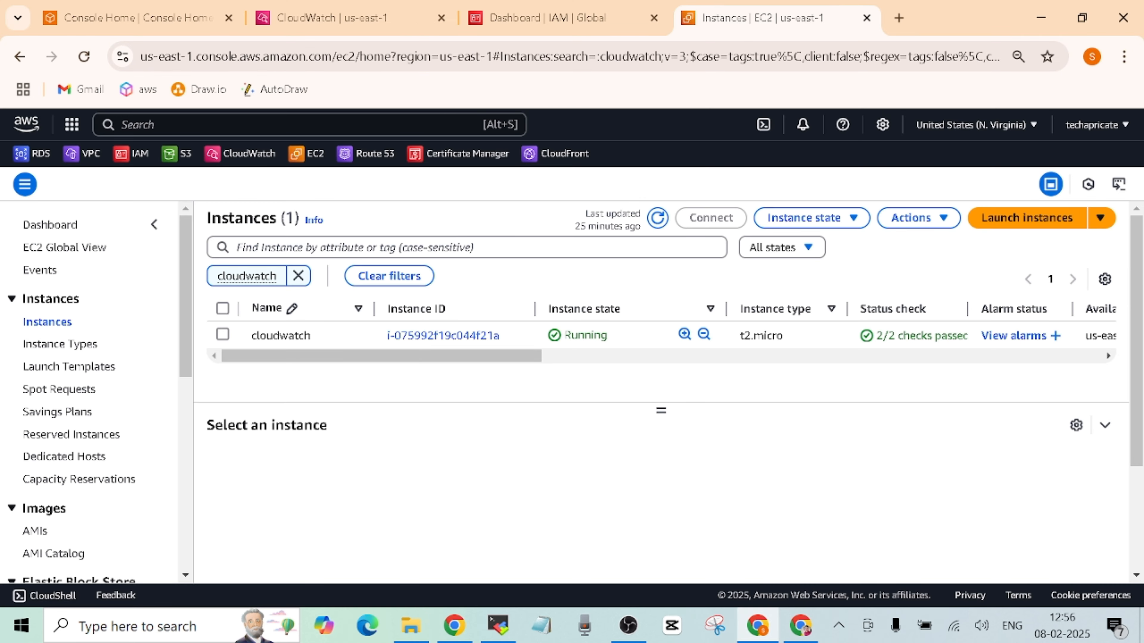
pyautogui.click(140, 22)
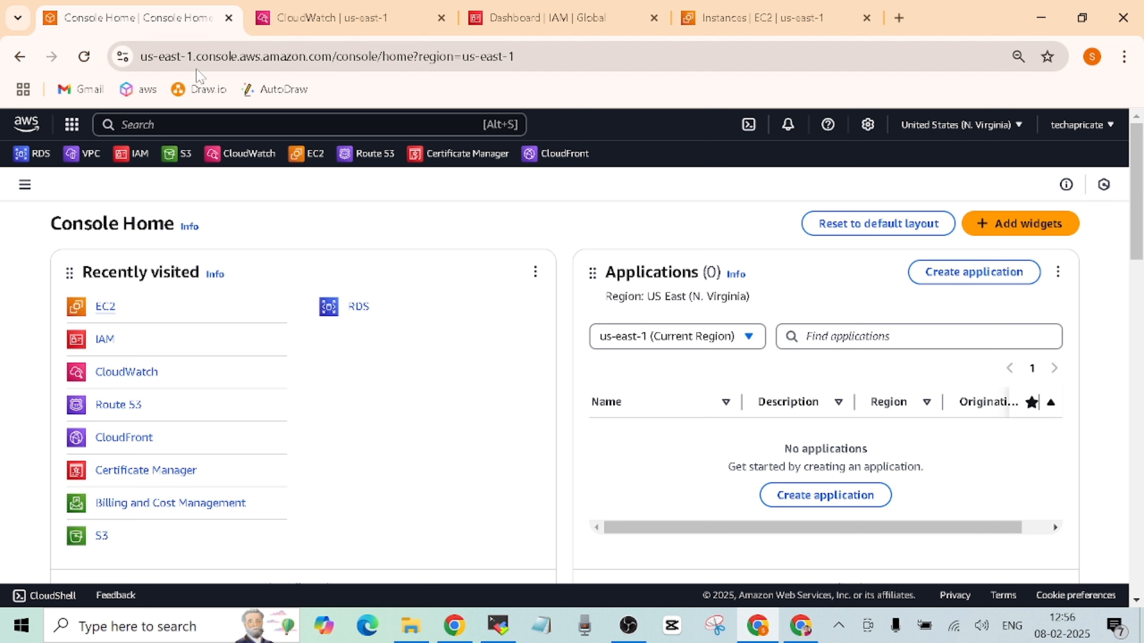
pyautogui.click(238, 125)
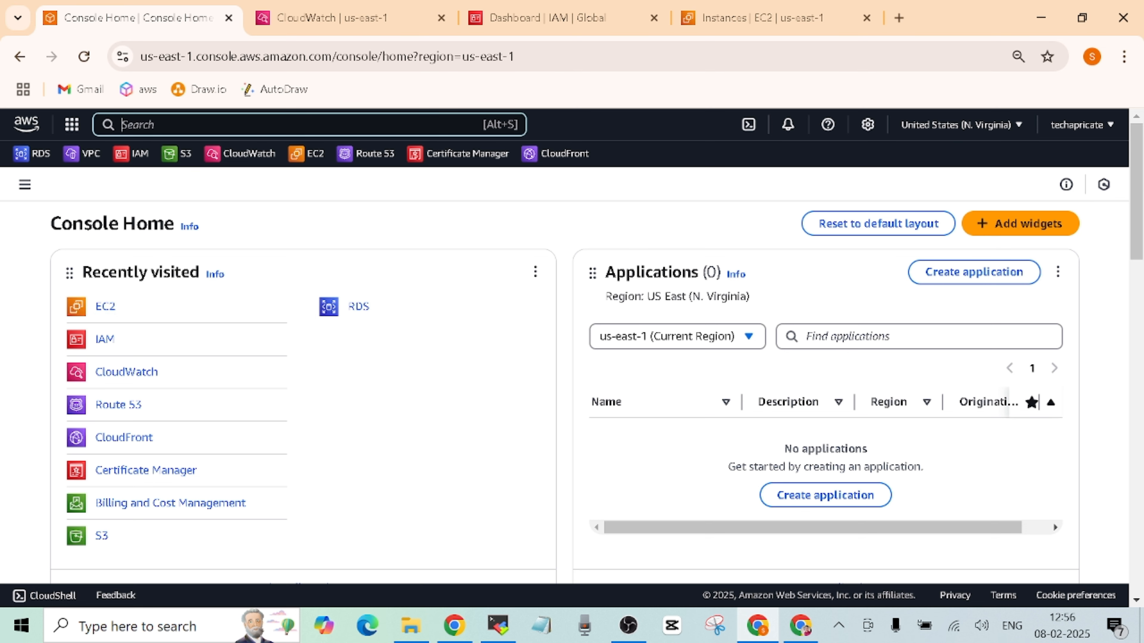
pyautogui.write('watch')
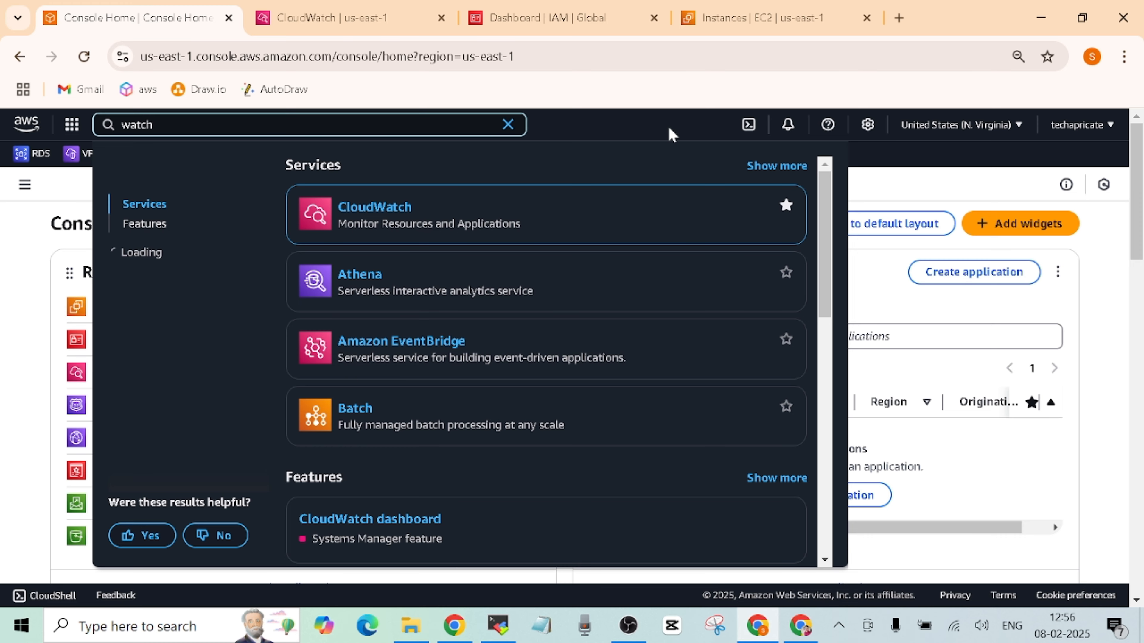
pyautogui.click(572, 131)
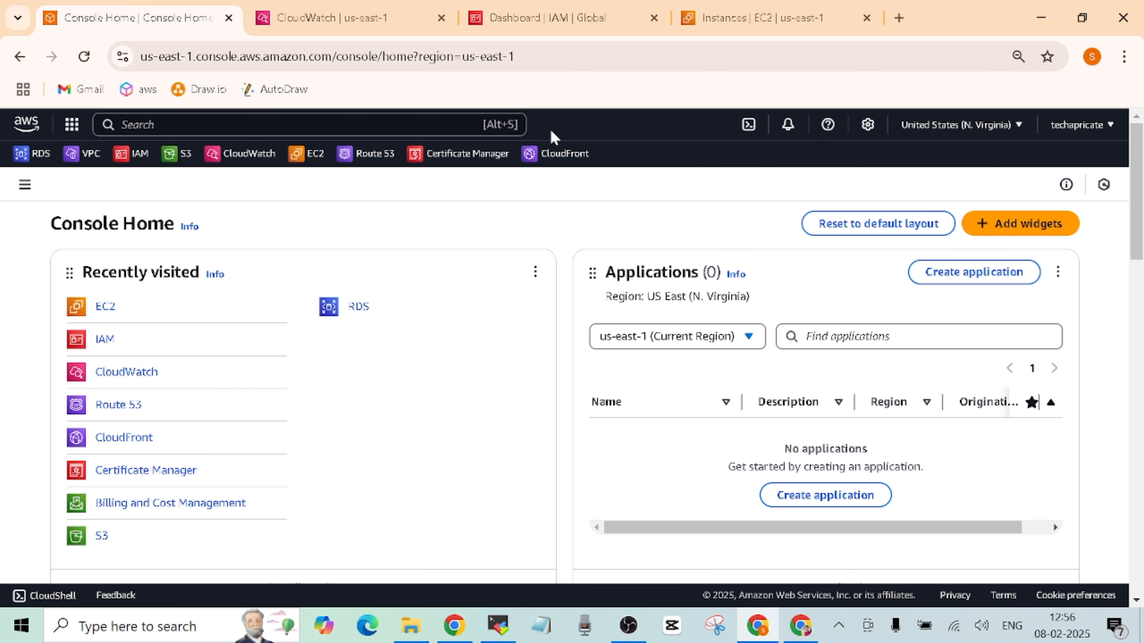
pyautogui.click(358, 18)
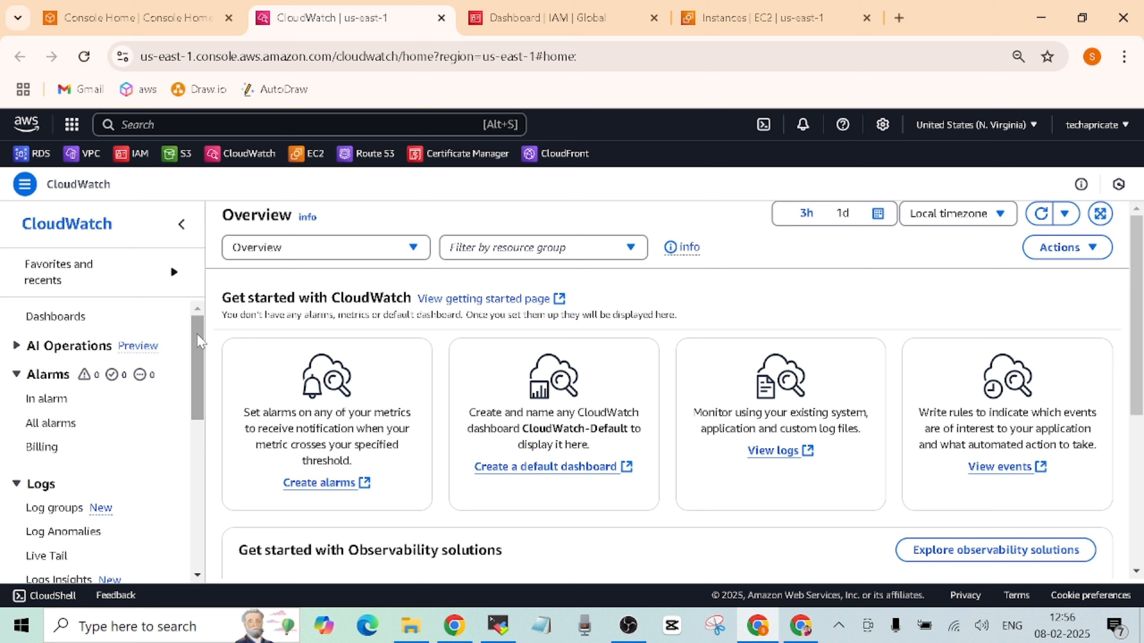
# - Open CloudWatch All metrics, listing 618 metrics including CWAgent with 18
pyautogui.moveTo(200, 341); pyautogui.dragTo(194, 404)
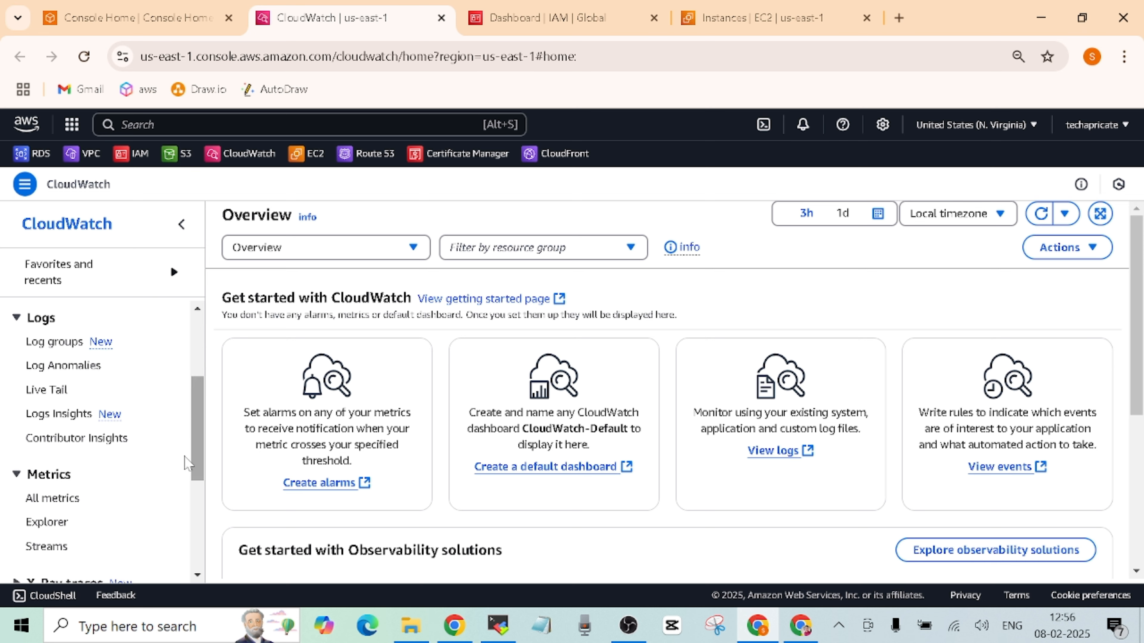
pyautogui.click(67, 501)
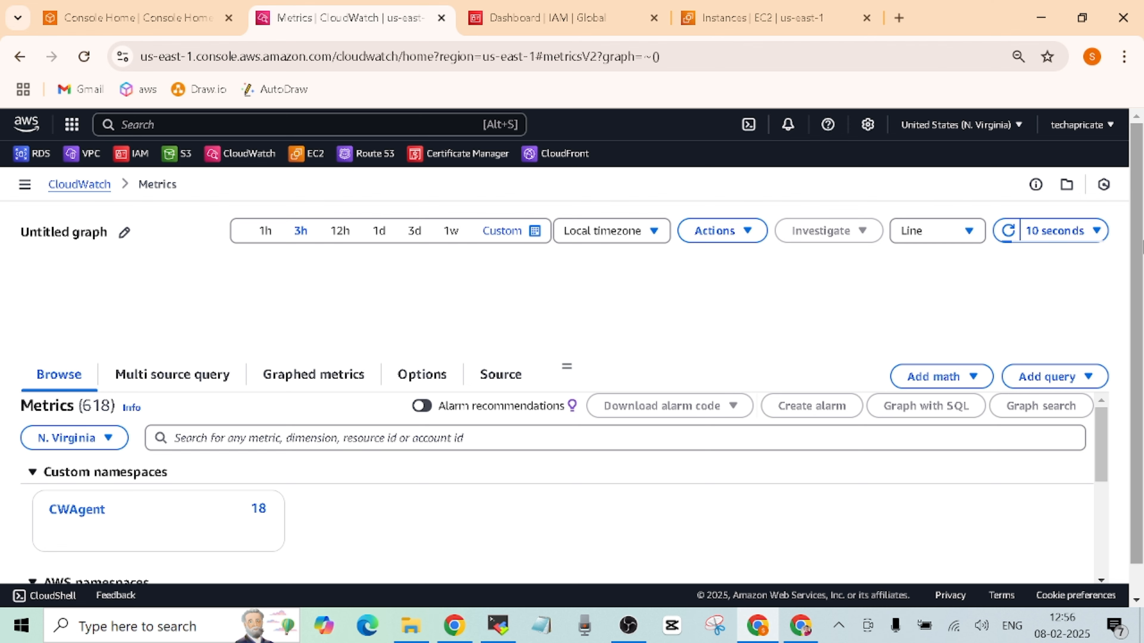
pyautogui.scroll(-1, 813, 322)
pyautogui.scroll(1, 572, 378)
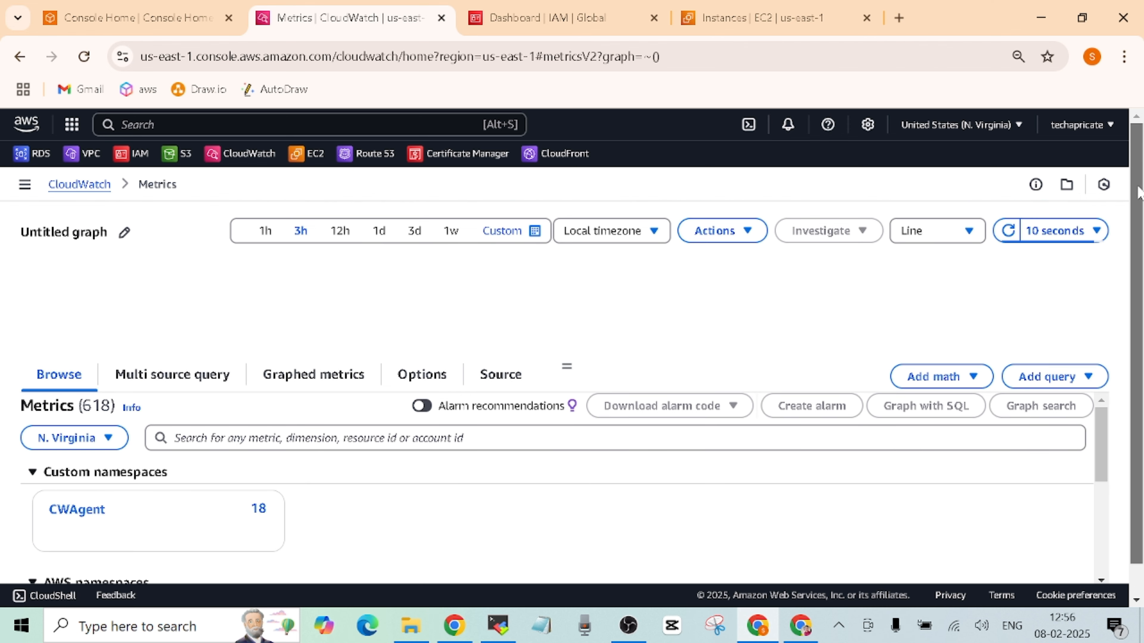
pyautogui.scroll(-1, 1138, 192)
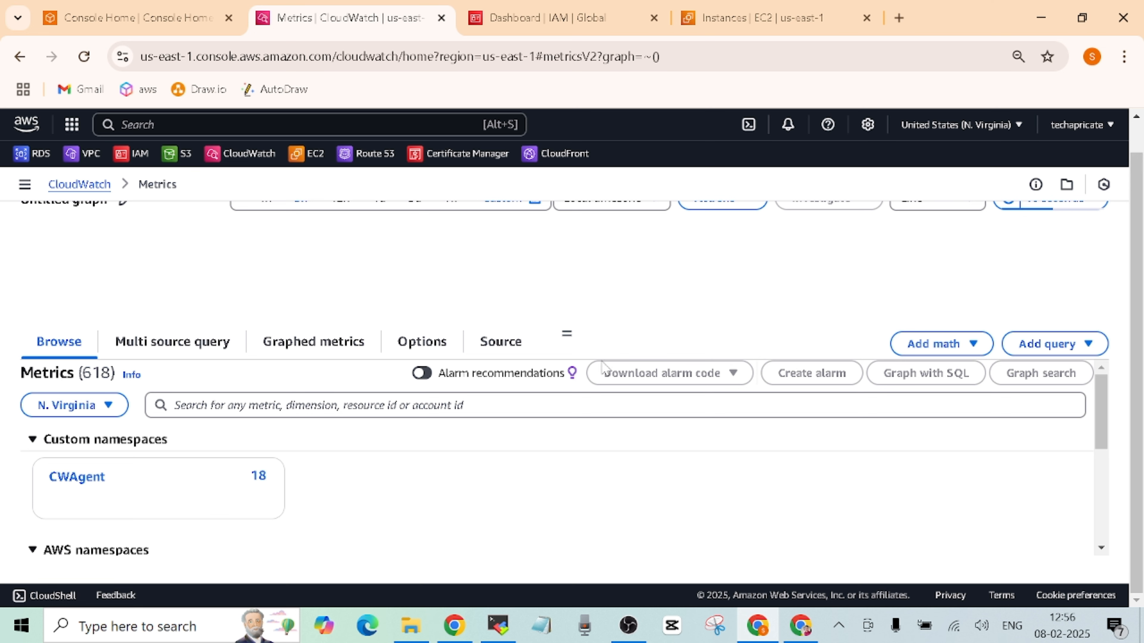
pyautogui.scroll(1, 1137, 316)
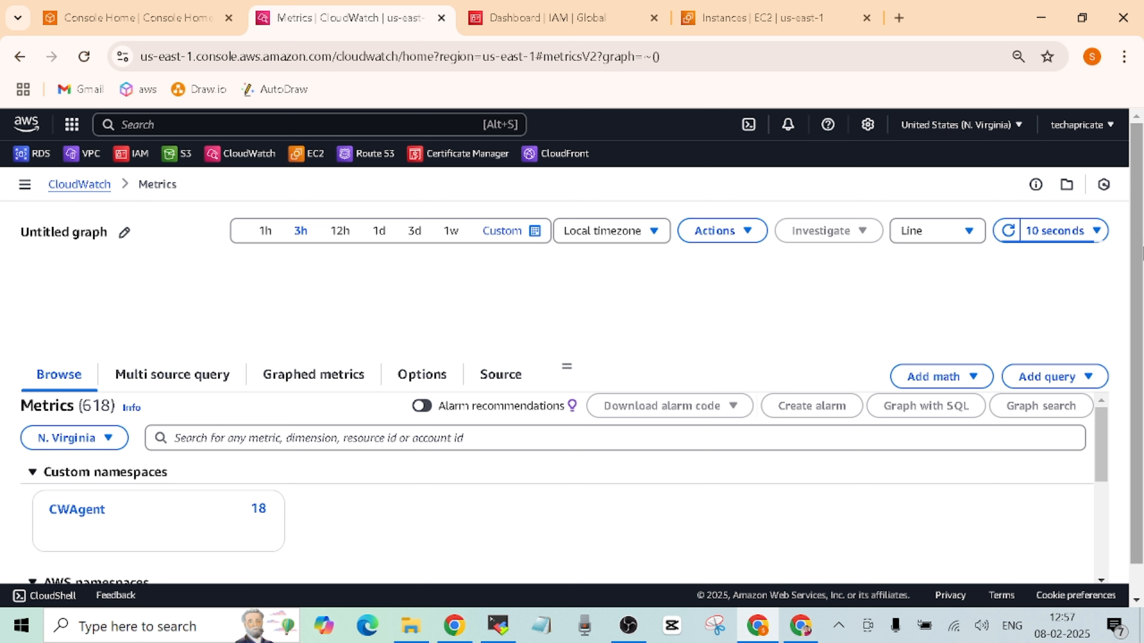
pyautogui.scroll(-1, 1137, 392)
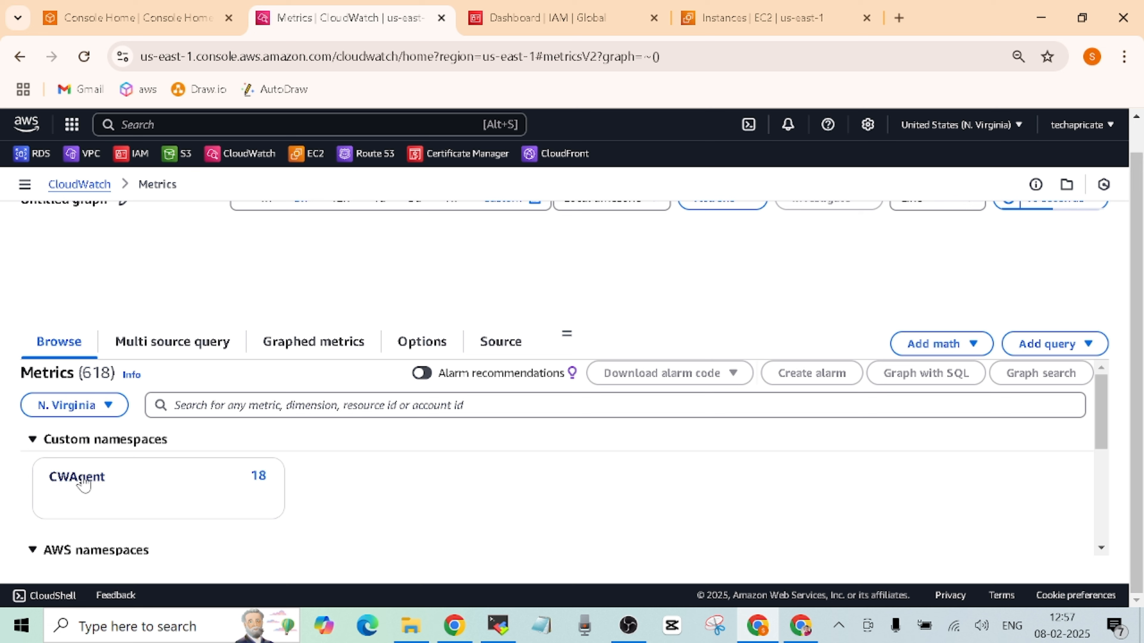
pyautogui.click(165, 345)
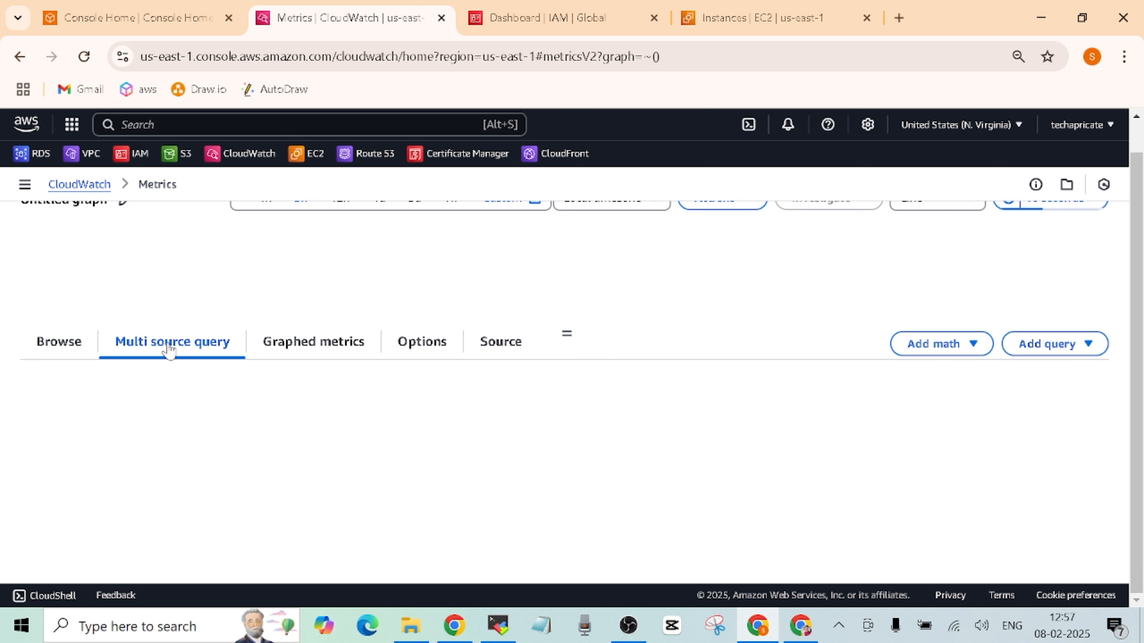
pyautogui.click(64, 343)
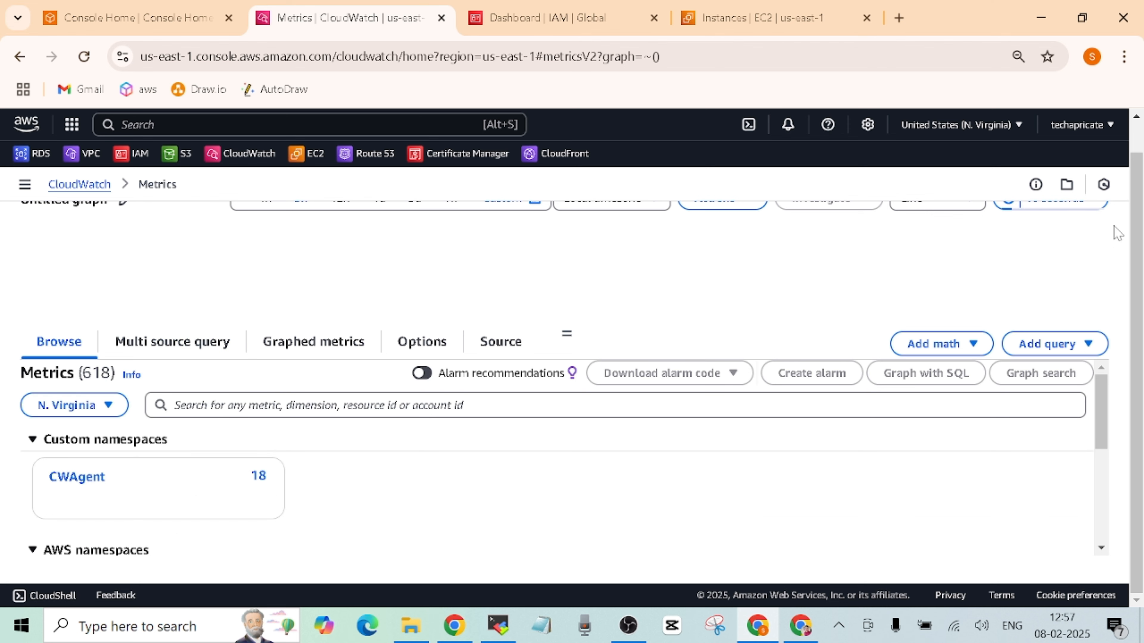
pyautogui.scroll(1, 1080, 127)
pyautogui.click(25, 184)
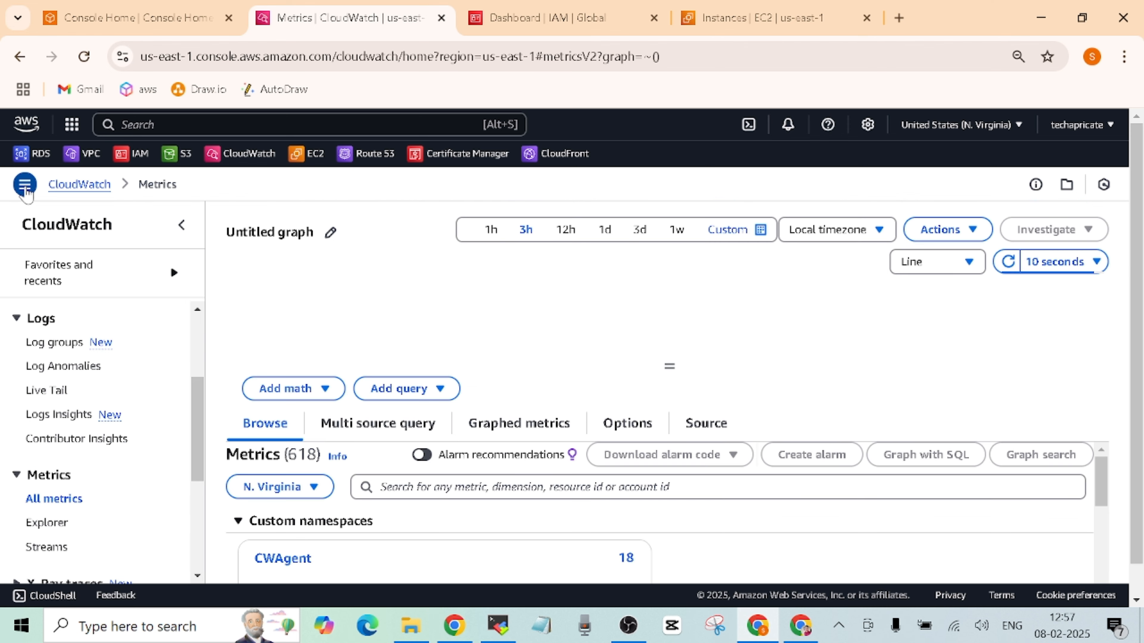
pyautogui.click(97, 185)
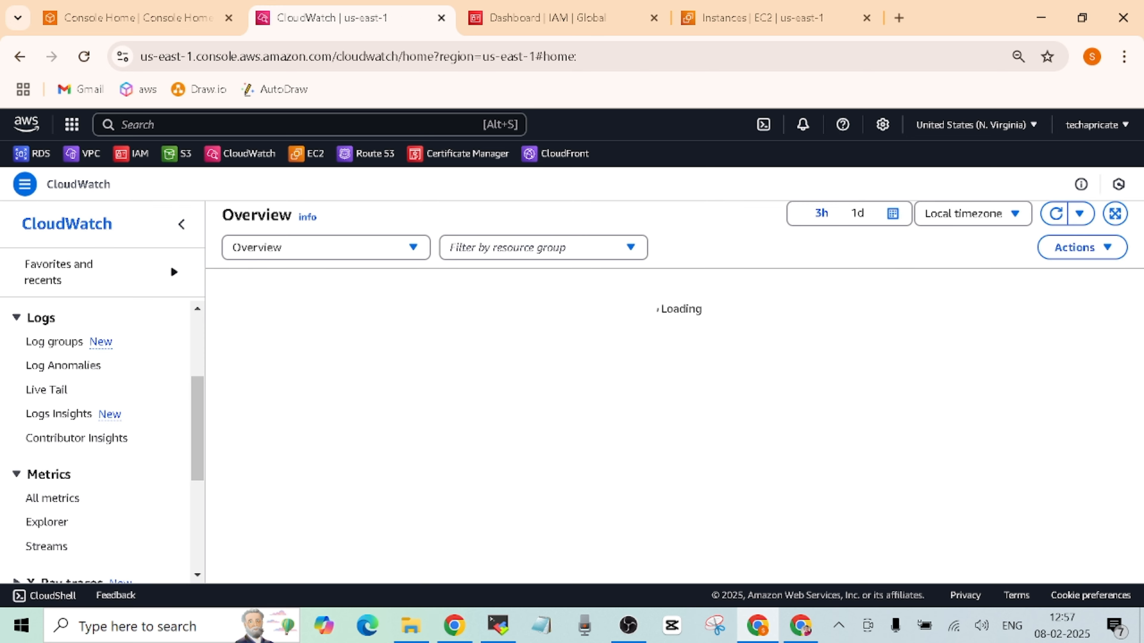
pyautogui.moveTo(1140, 264)
pyautogui.mouseDown()
pyautogui.moveTo(1137, 461)
pyautogui.moveTo(1142, 252)
pyautogui.mouseUp()
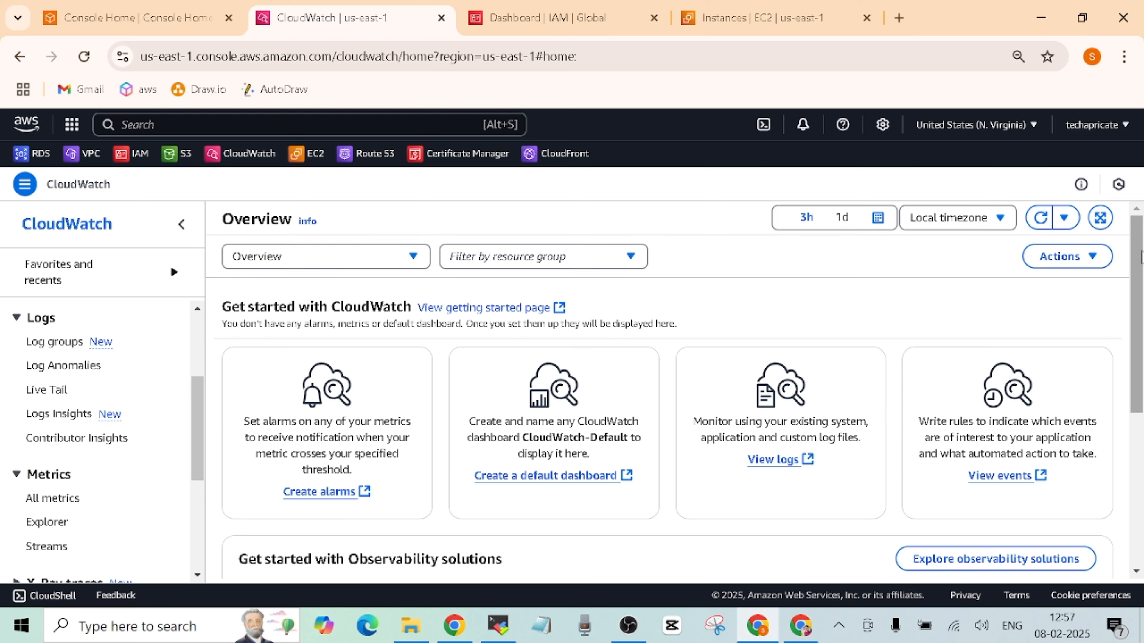
pyautogui.click(51, 498)
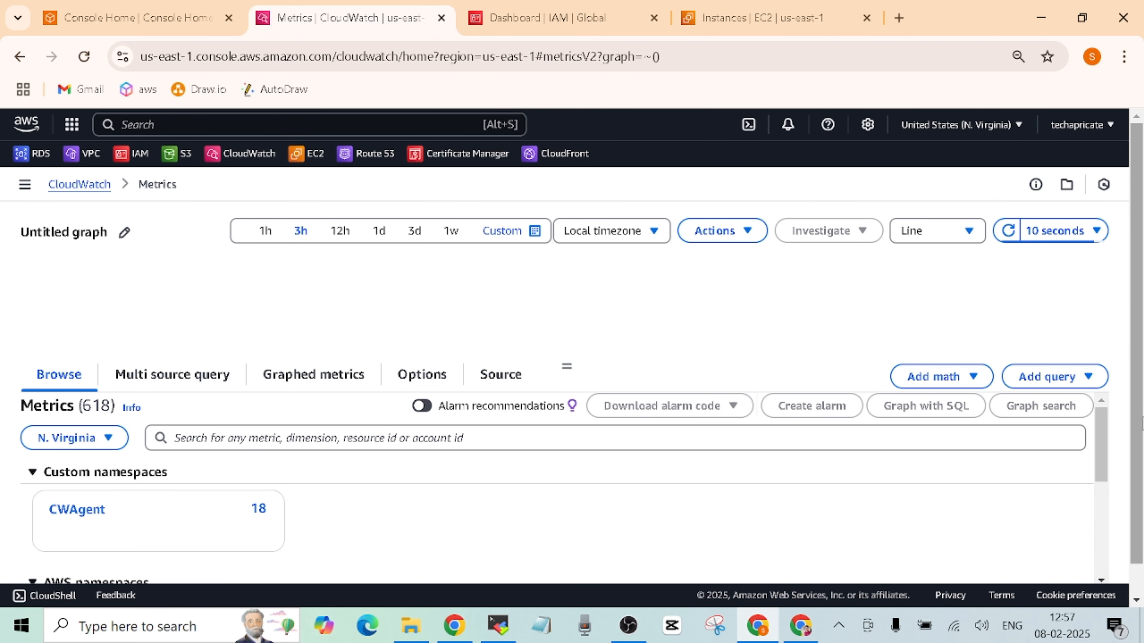
pyautogui.moveTo(1103, 435); pyautogui.dragTo(1103, 410)
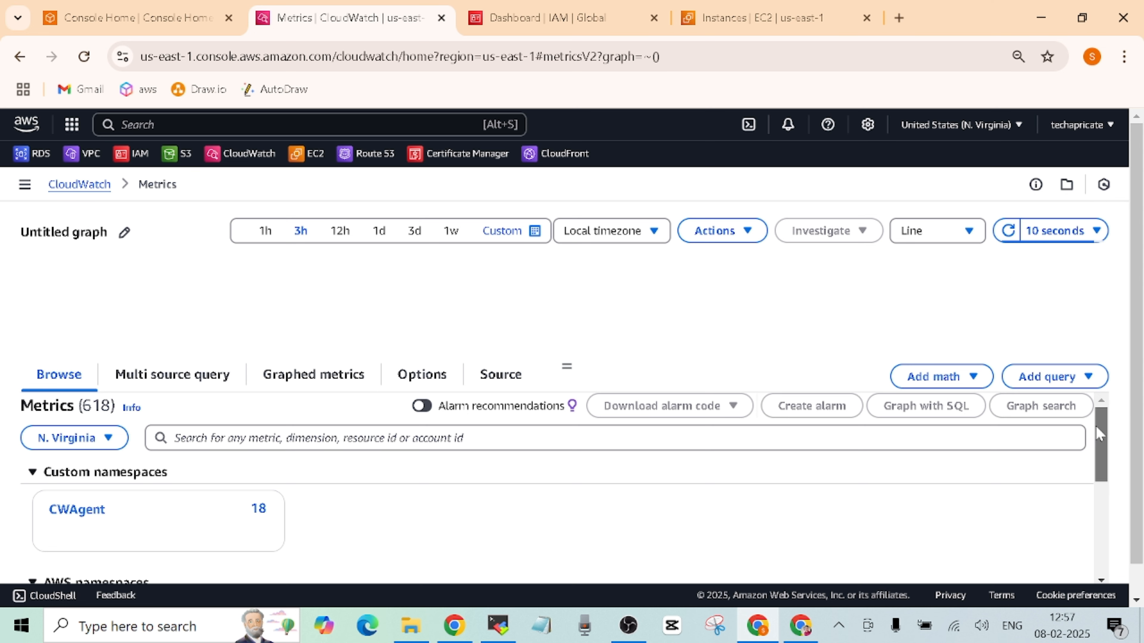
pyautogui.moveTo(1096, 427); pyautogui.dragTo(1094, 516)
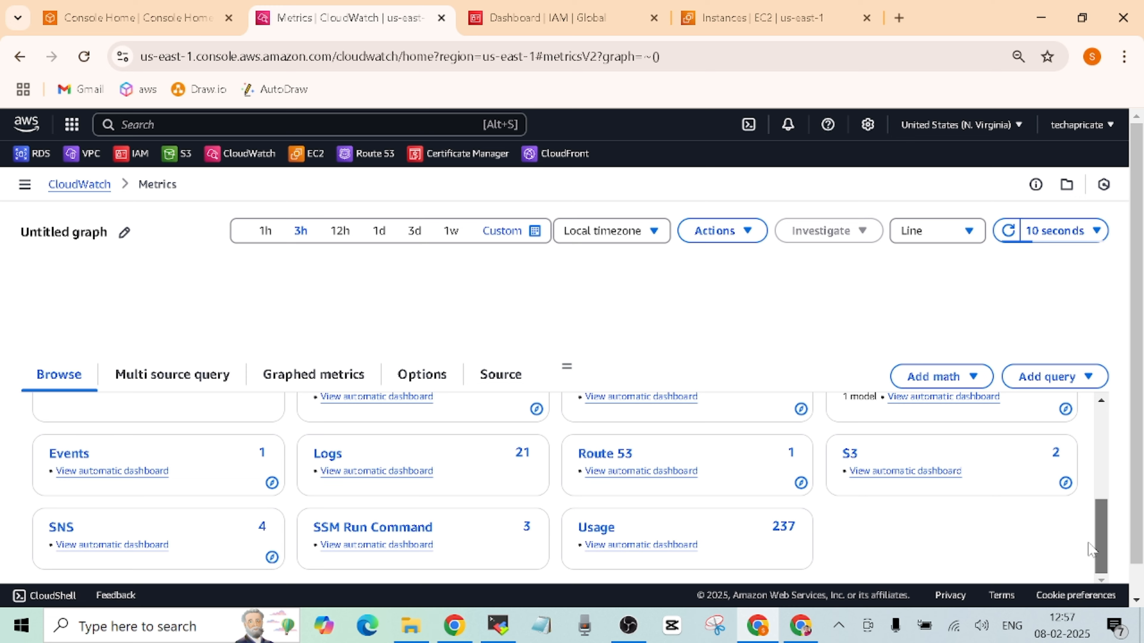
pyautogui.moveTo(1090, 545); pyautogui.dragTo(1096, 433)
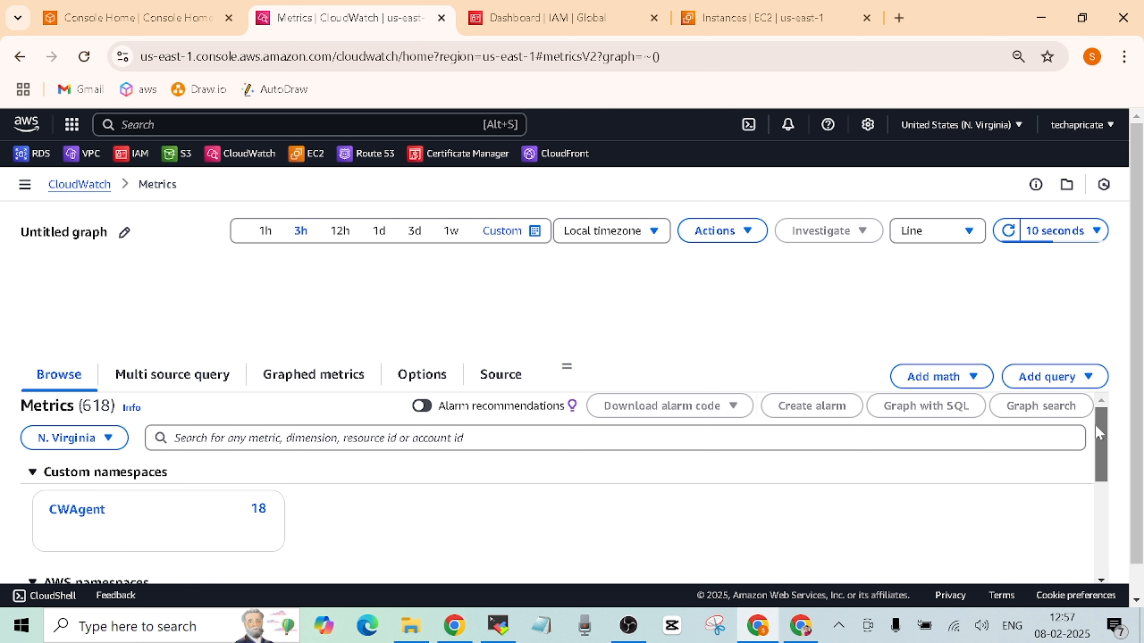
pyautogui.moveTo(1097, 430)
pyautogui.mouseDown()
pyautogui.moveTo(1090, 492)
pyautogui.moveTo(1102, 420)
pyautogui.mouseUp()
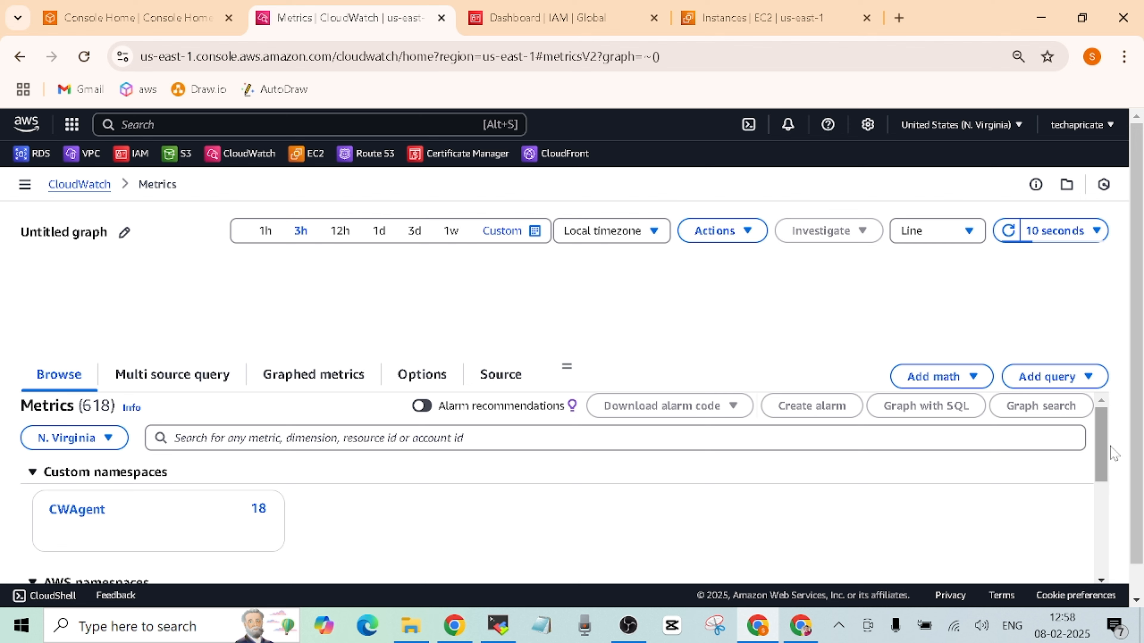
pyautogui.moveTo(1100, 434); pyautogui.dragTo(474, 504)
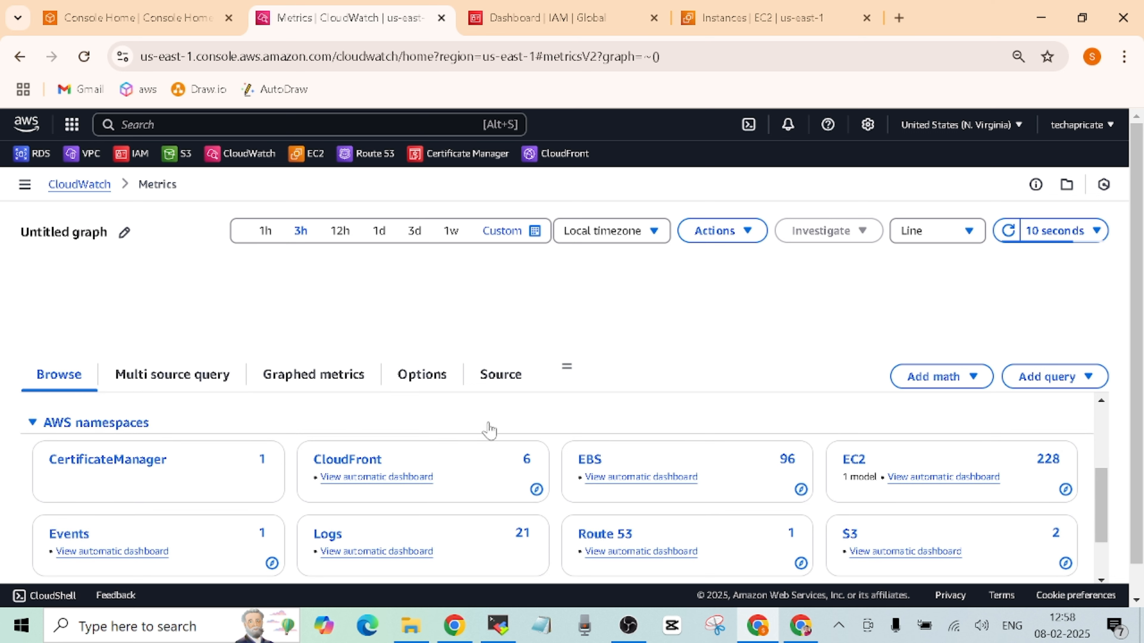
# - Open the EC2 namespace's Per-Instance Metrics and scroll through its 228 entries
pyautogui.click(853, 464)
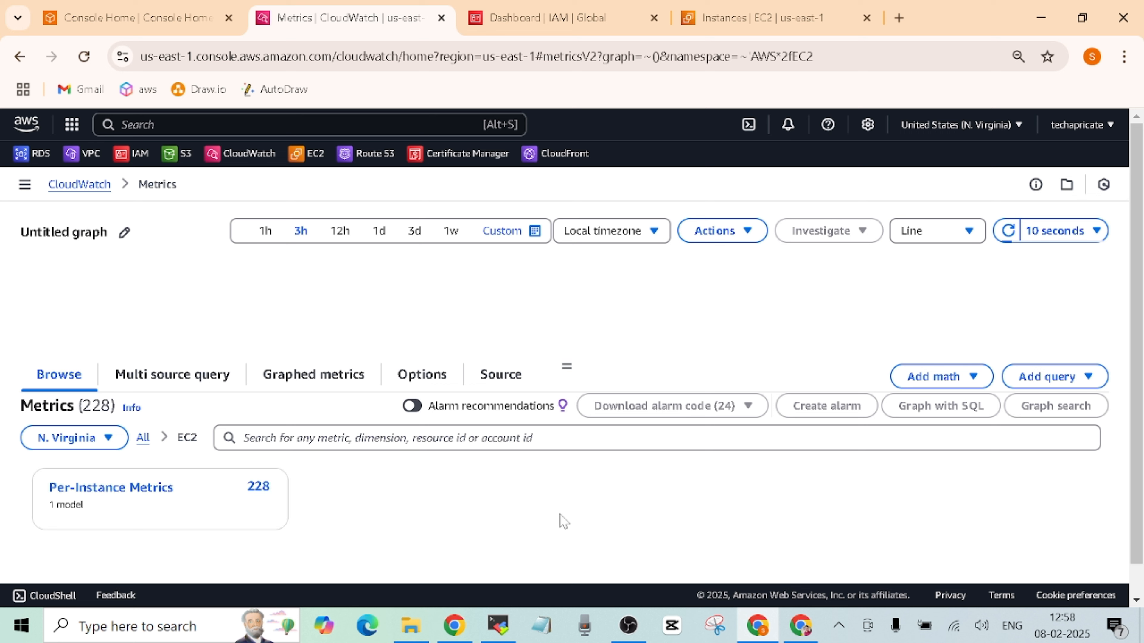
pyautogui.click(124, 493)
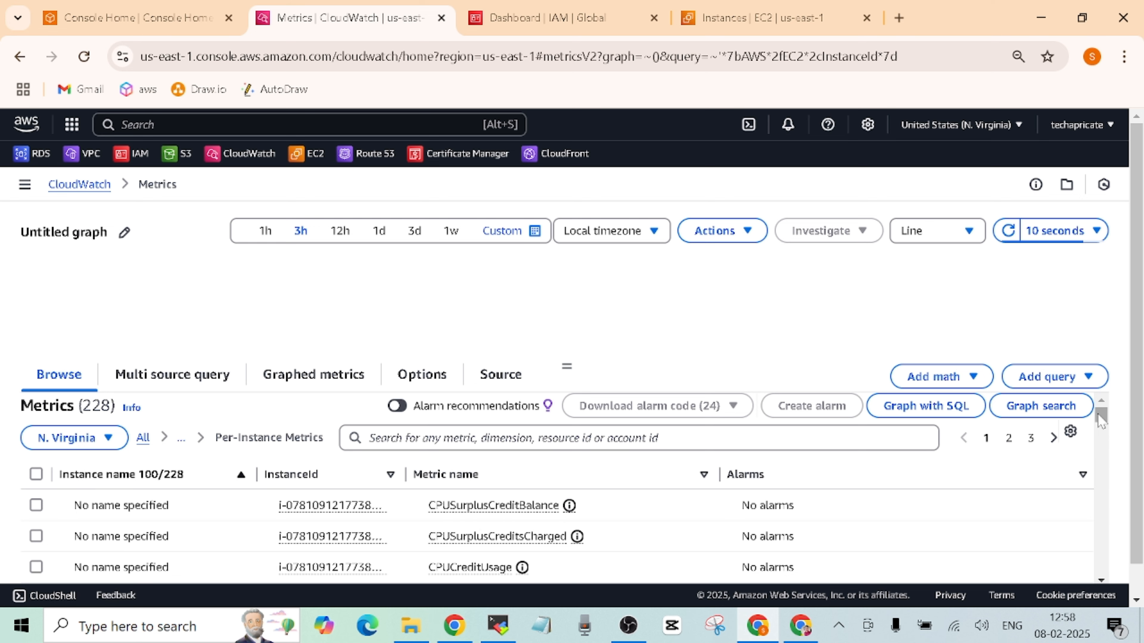
pyautogui.moveTo(1101, 419); pyautogui.dragTo(1100, 438)
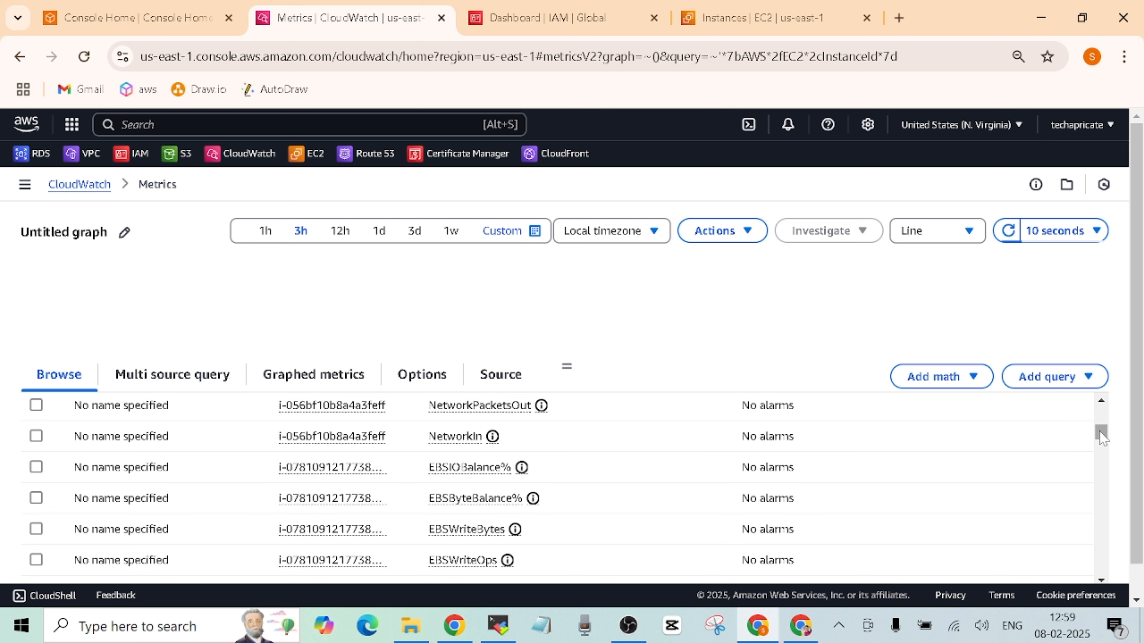
pyautogui.moveTo(1102, 437); pyautogui.dragTo(1103, 414)
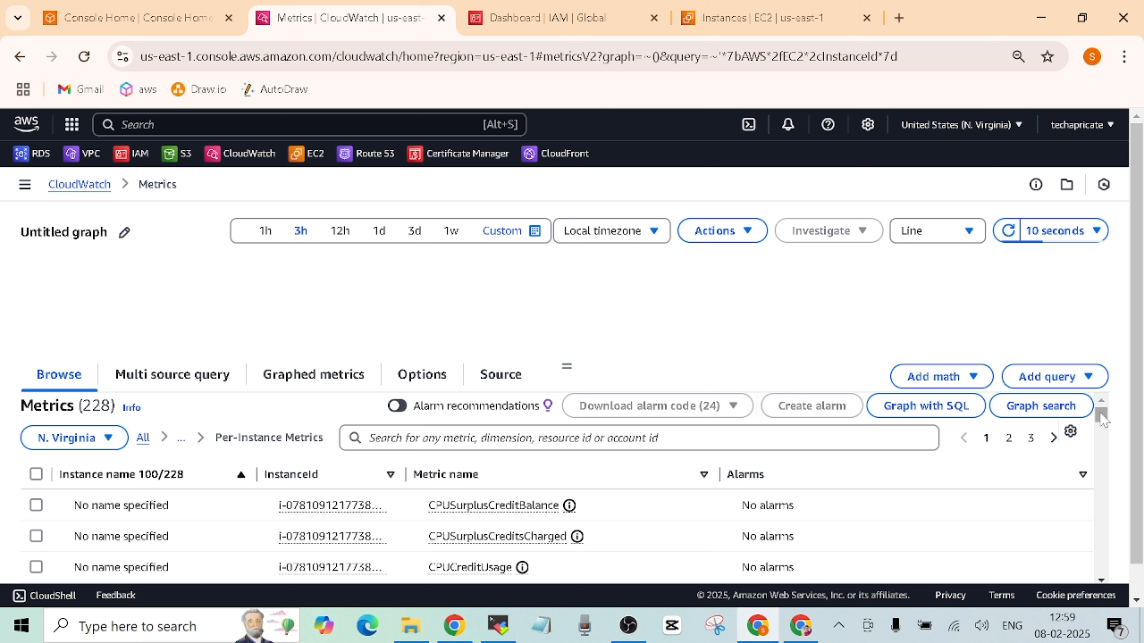
pyautogui.moveTo(1102, 419); pyautogui.dragTo(1095, 464)
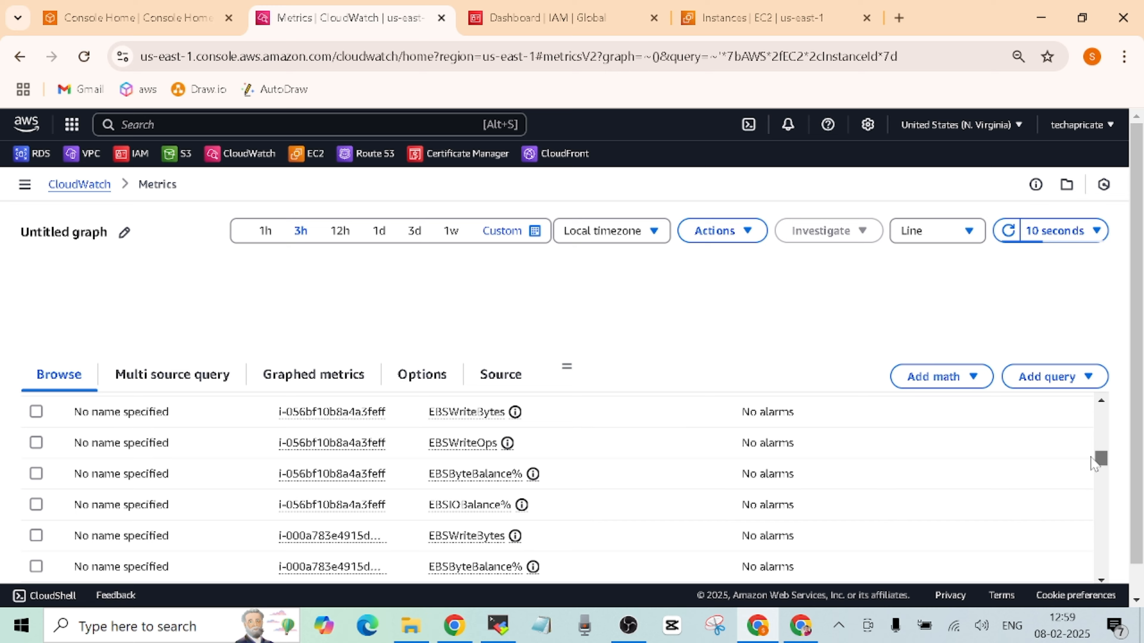
pyautogui.moveTo(1095, 462); pyautogui.dragTo(1101, 414)
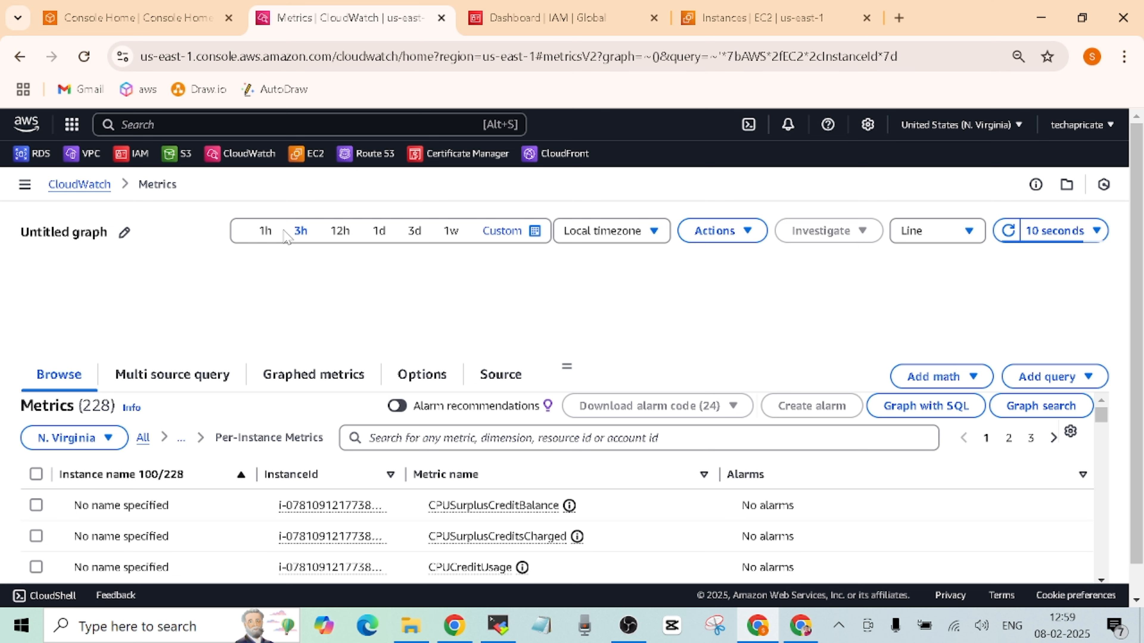
# - Copy the cloudwatch instance's ID from EC2 Instances and return to CloudWatch metrics
pyautogui.click(686, 26)
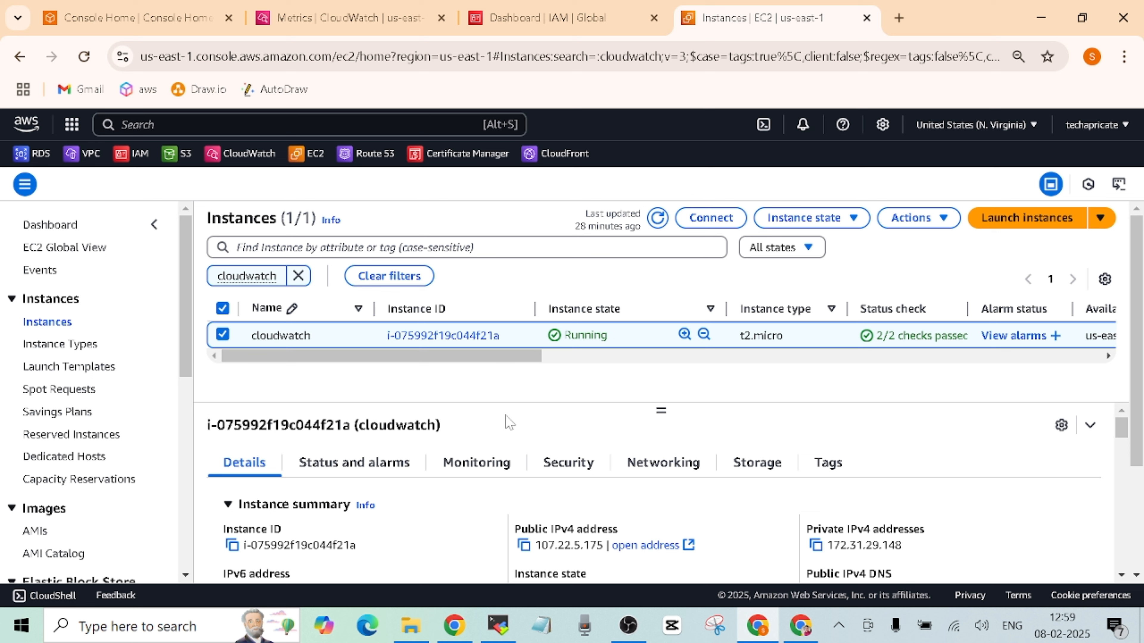
pyautogui.click(232, 545)
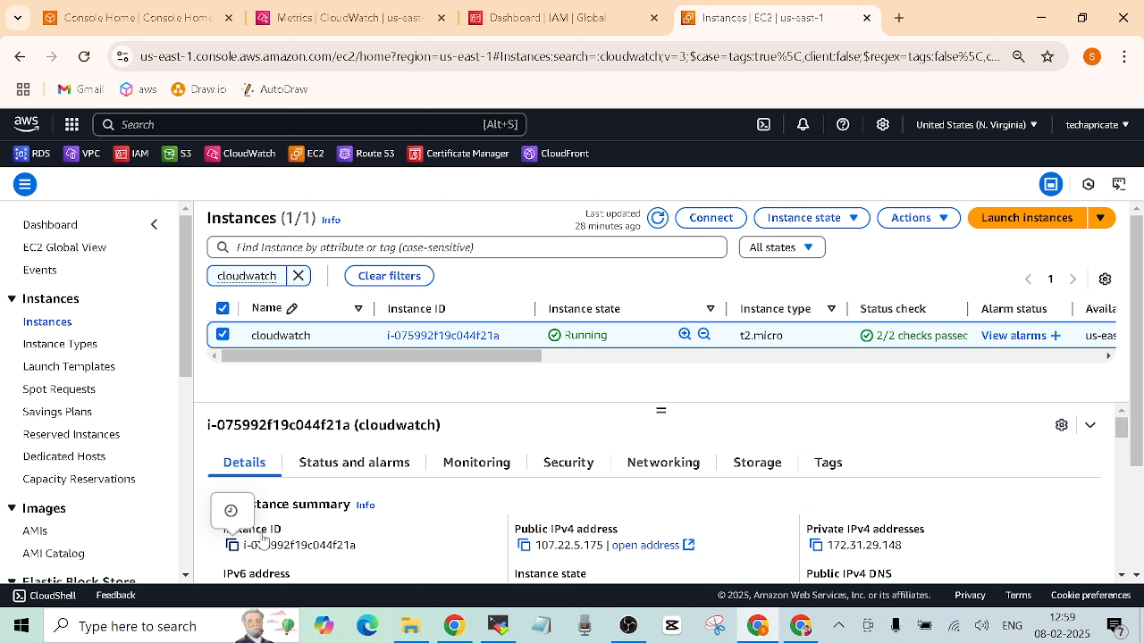
pyautogui.click(372, 26)
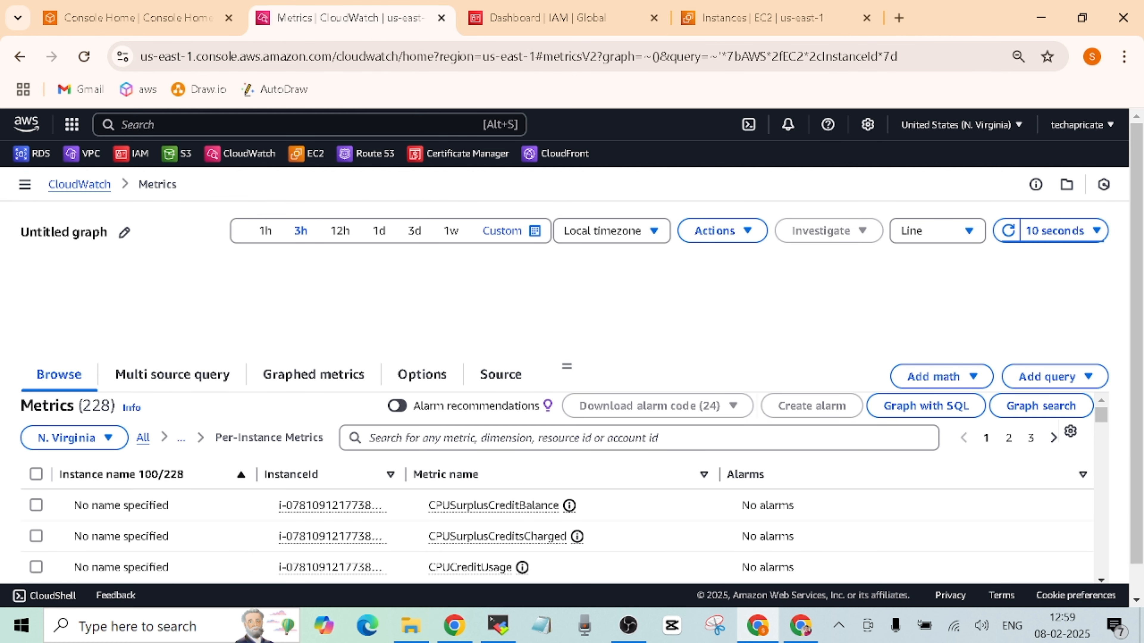
# - Filter per-instance metrics by pasting instance ID i-075992f19c044f21a into the search
pyautogui.click(477, 438)
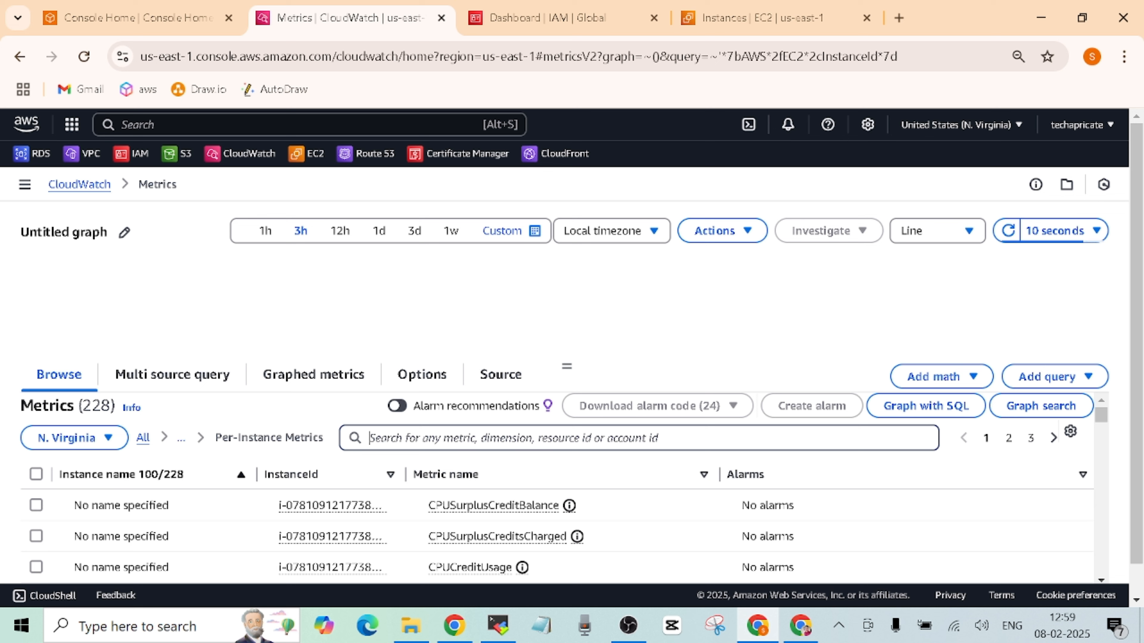
pyautogui.hotkey('ctrl', 'v')
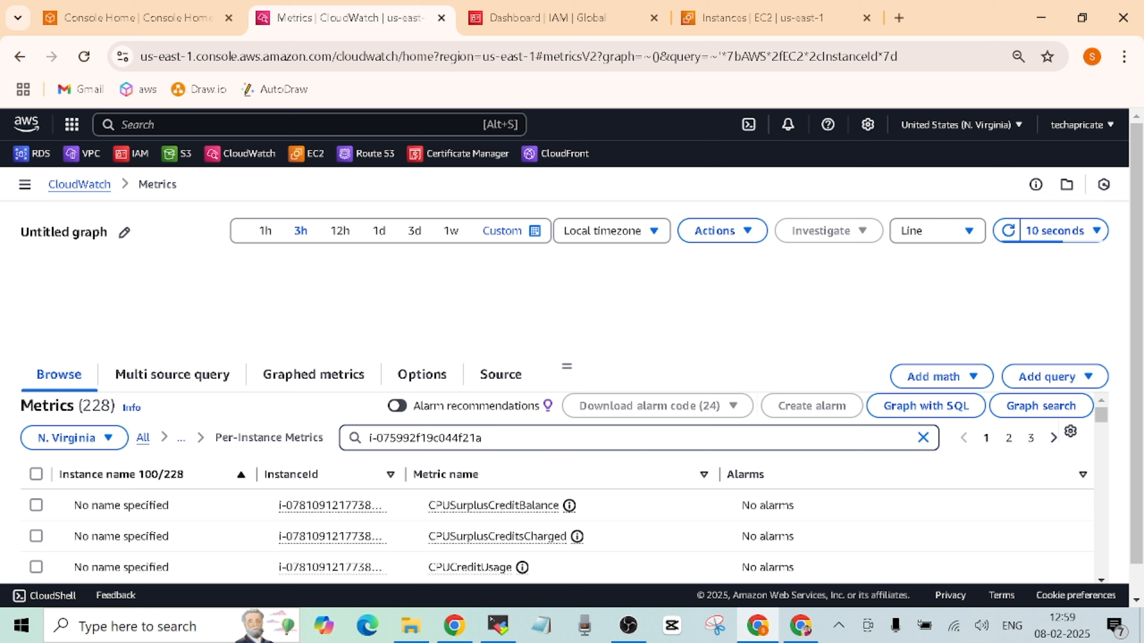
pyautogui.press('Return')
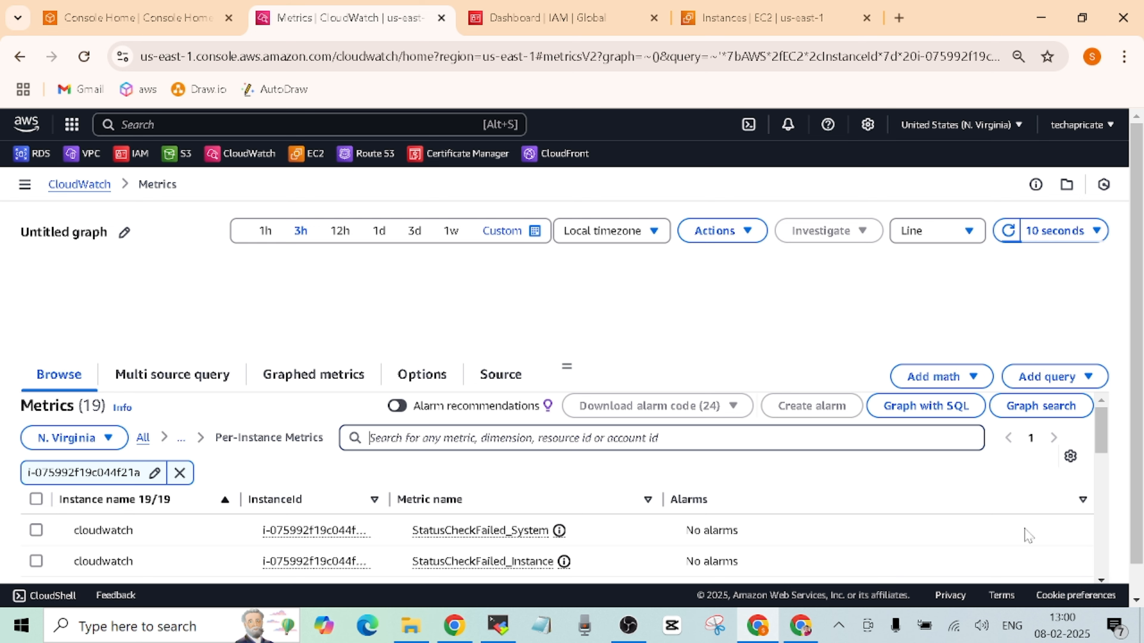
pyautogui.moveTo(1100, 441); pyautogui.dragTo(1102, 508)
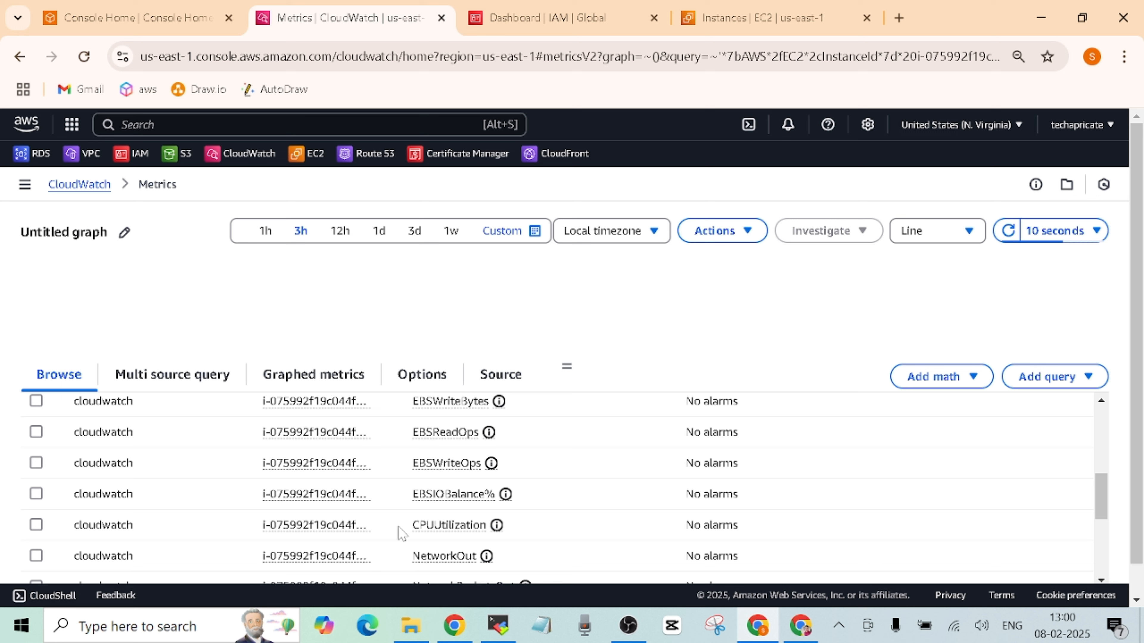
# - Plot the instance's CPUUtilization and read values, peaking near 4.97 at 10:40
pyautogui.click(36, 525)
pyautogui.click(518, 537)
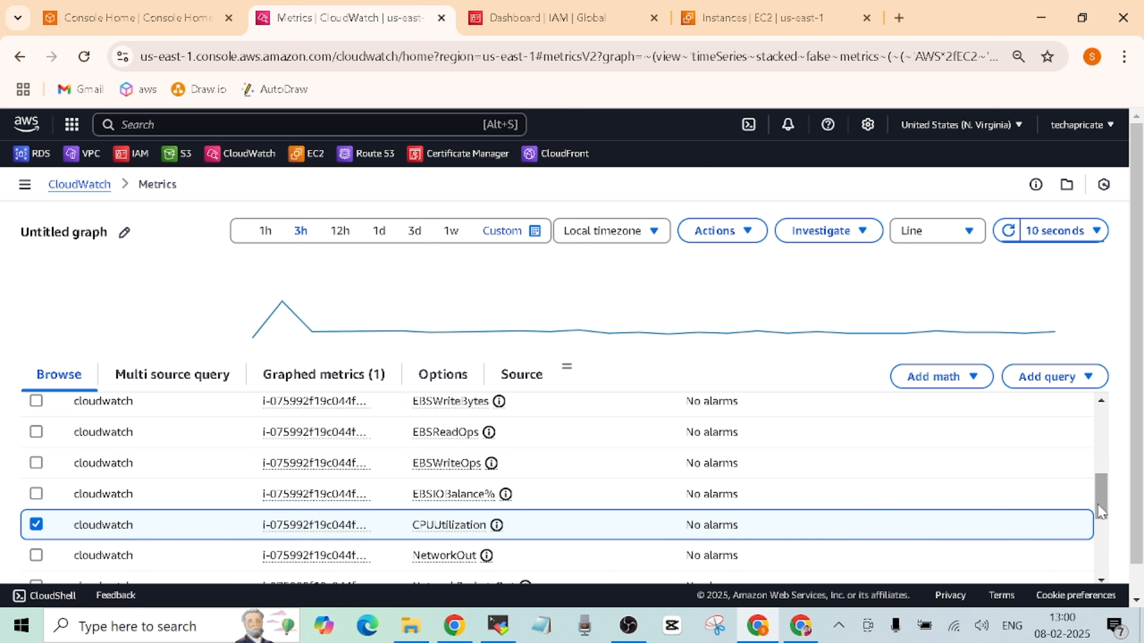
pyautogui.moveTo(1102, 500); pyautogui.dragTo(1100, 428)
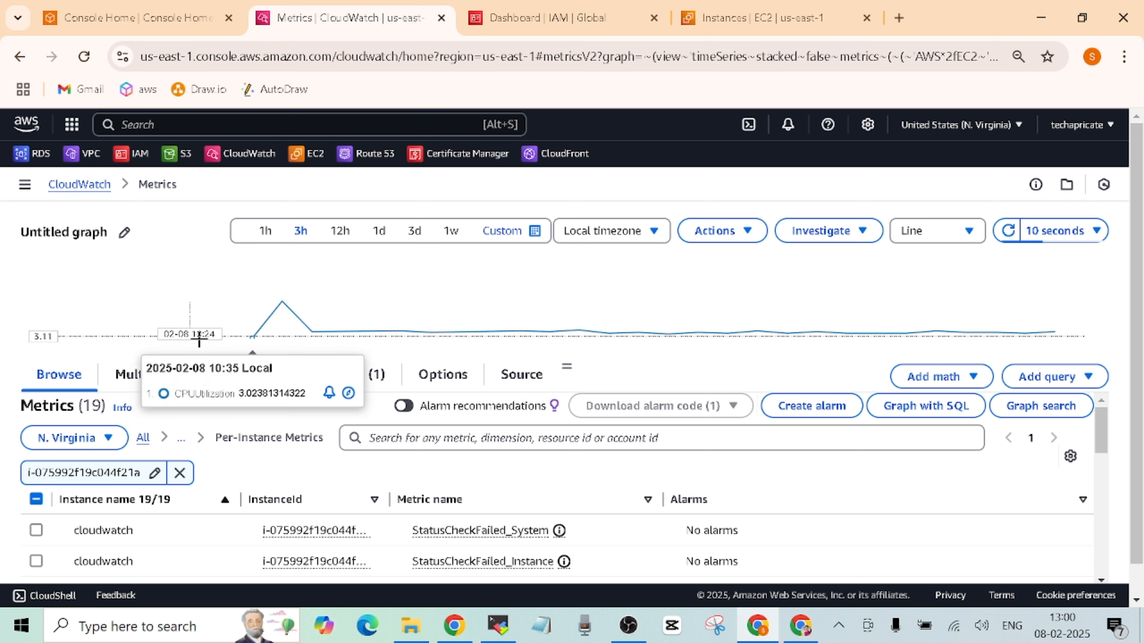
pyautogui.moveTo(254, 337)
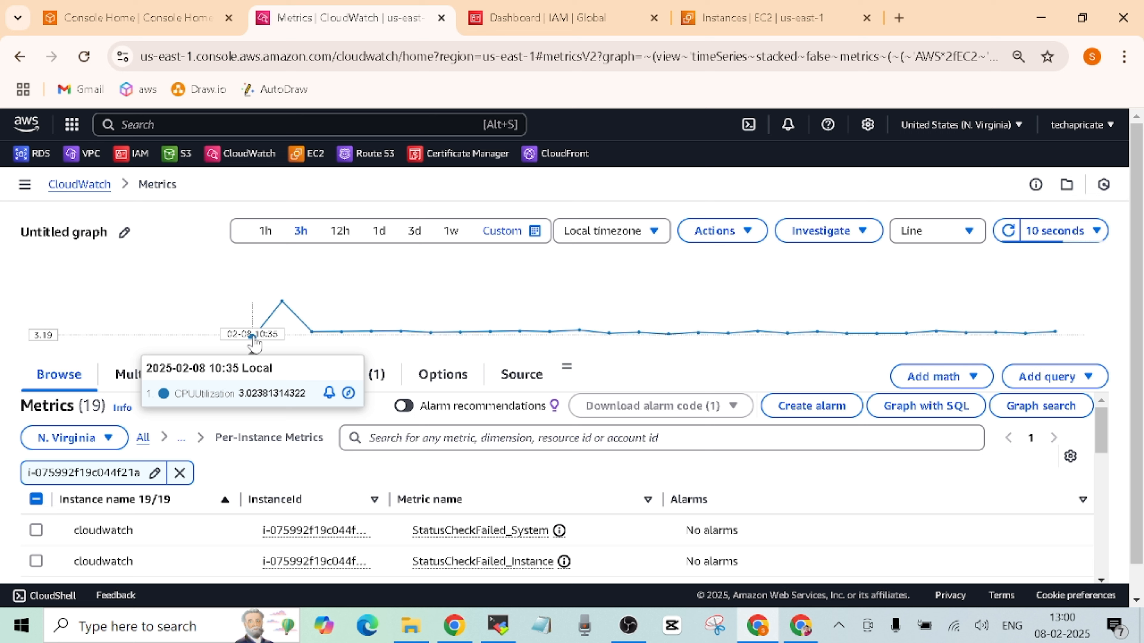
pyautogui.moveTo(283, 308)
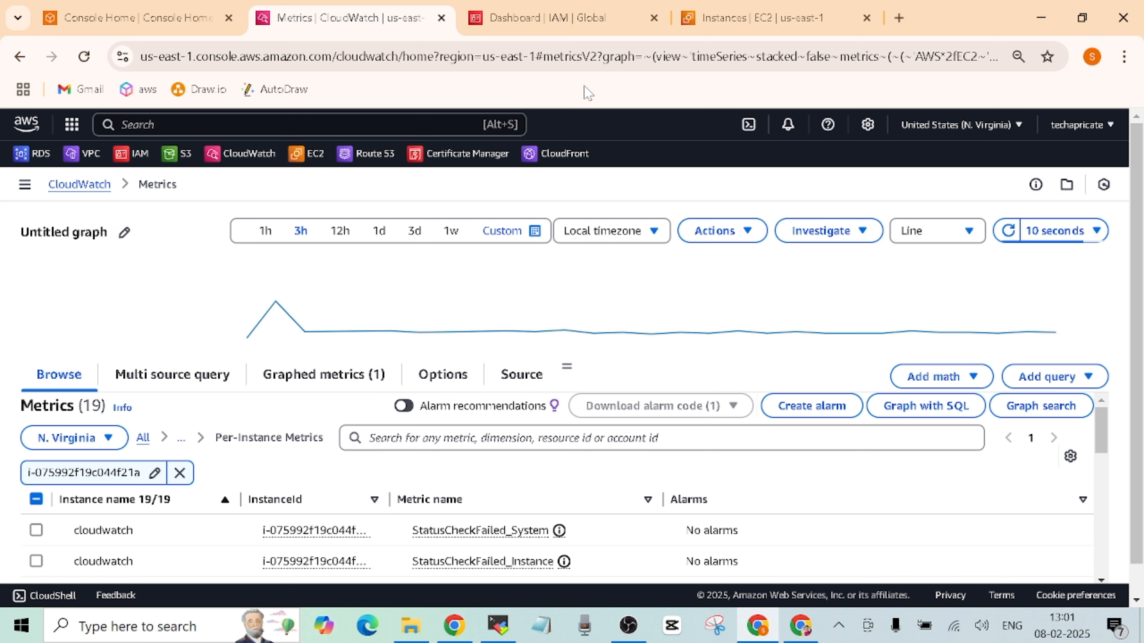
pyautogui.click(761, 19)
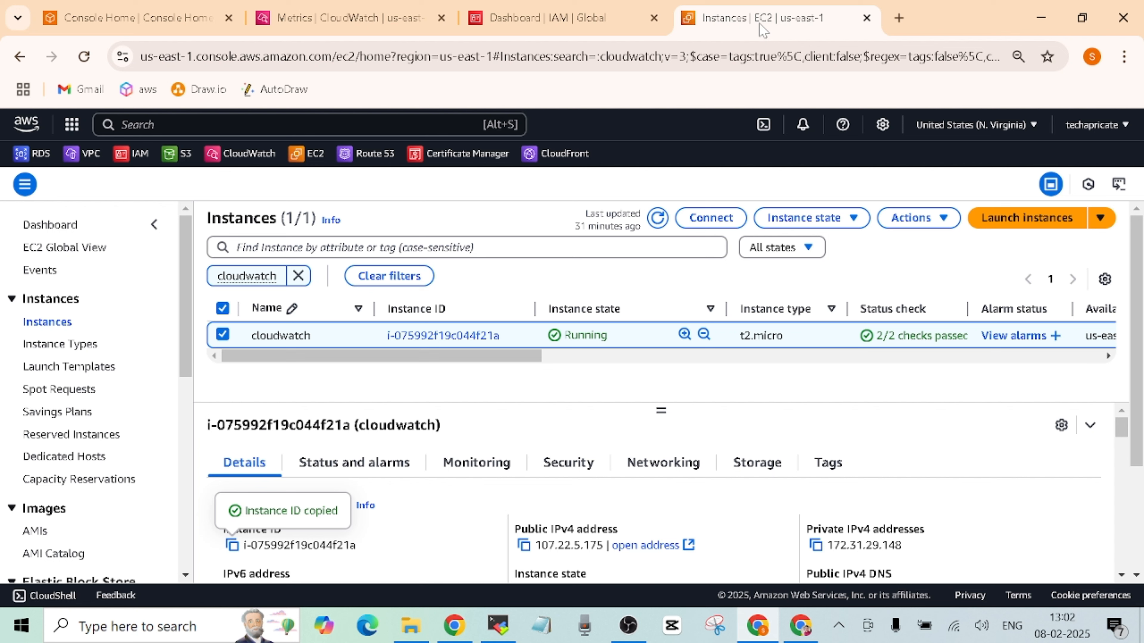
pyautogui.click(477, 471)
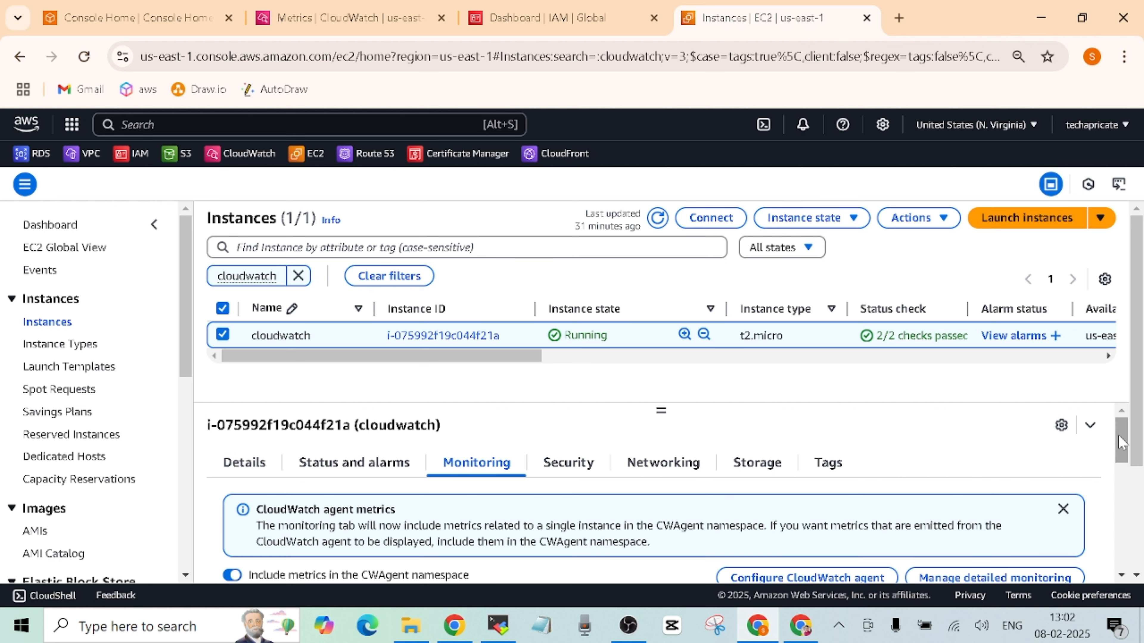
pyautogui.moveTo(1121, 443); pyautogui.dragTo(1120, 462)
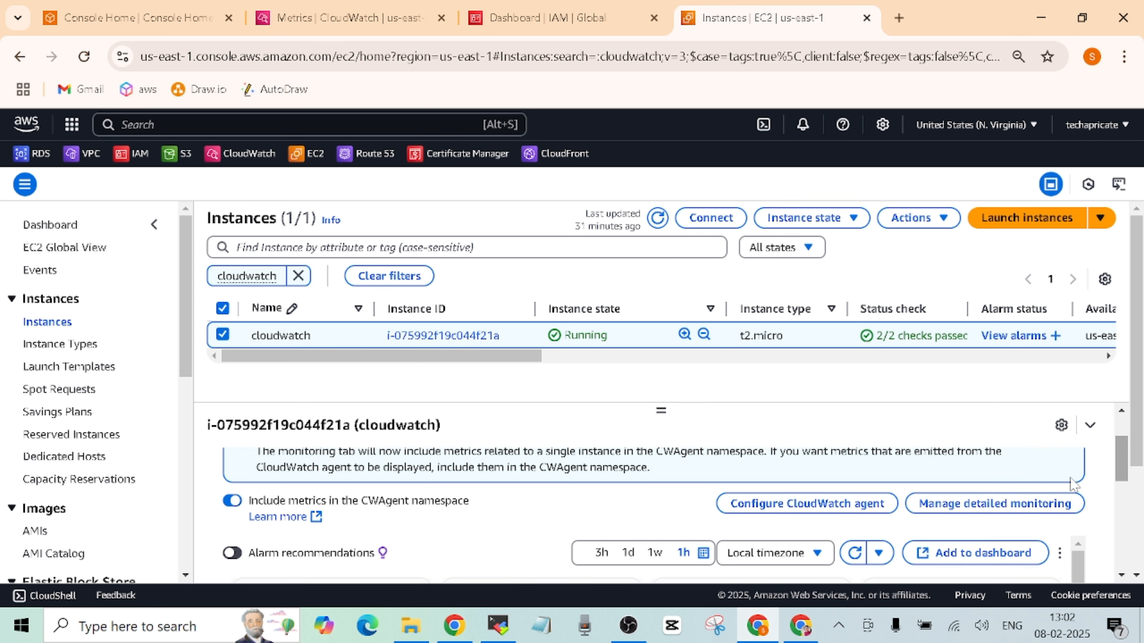
pyautogui.click(978, 514)
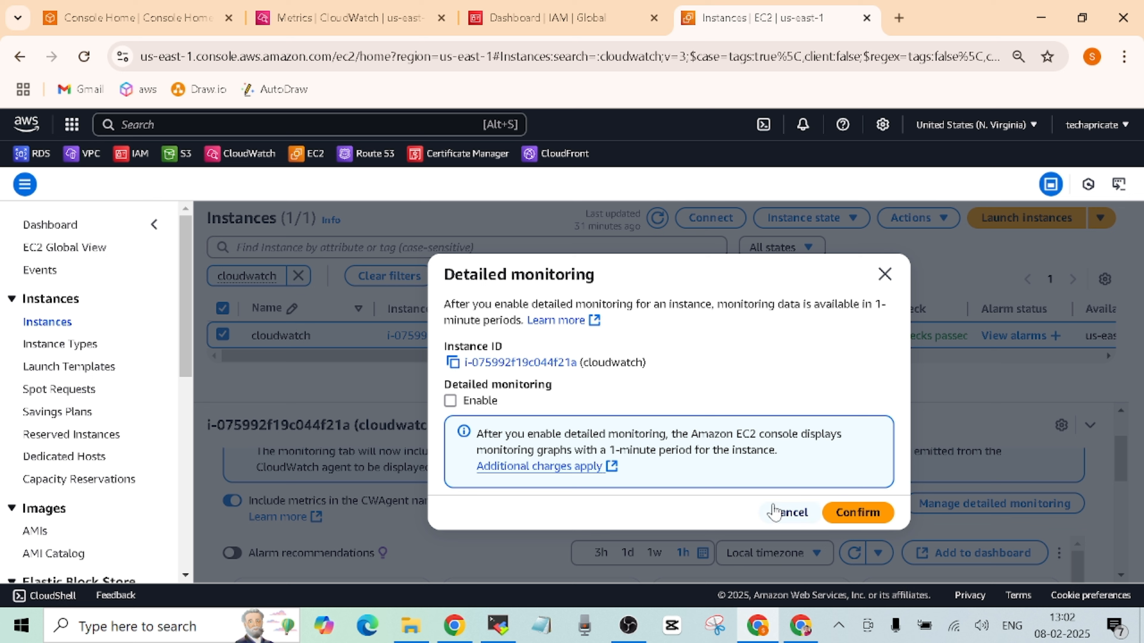
pyautogui.press('Escape')
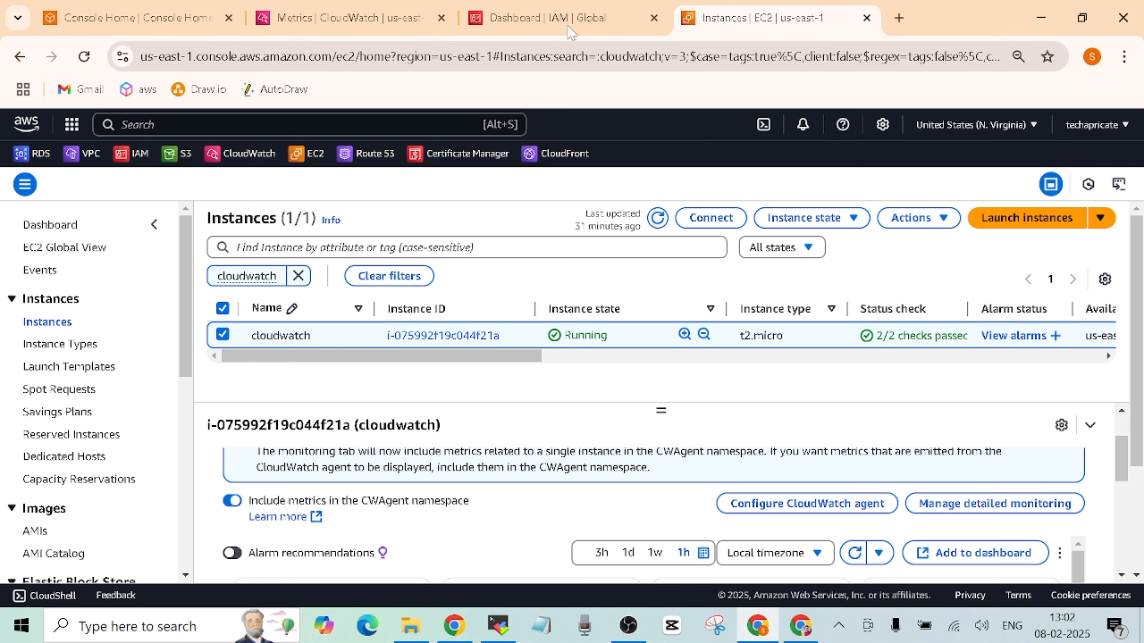
pyautogui.click(405, 19)
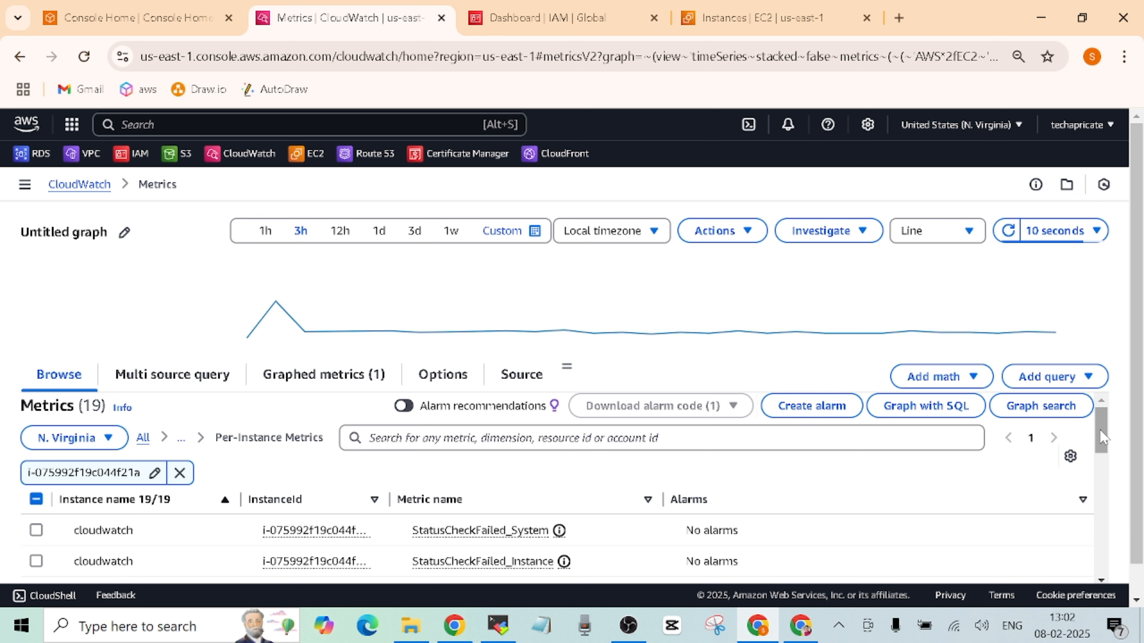
pyautogui.moveTo(1099, 437); pyautogui.dragTo(1100, 439)
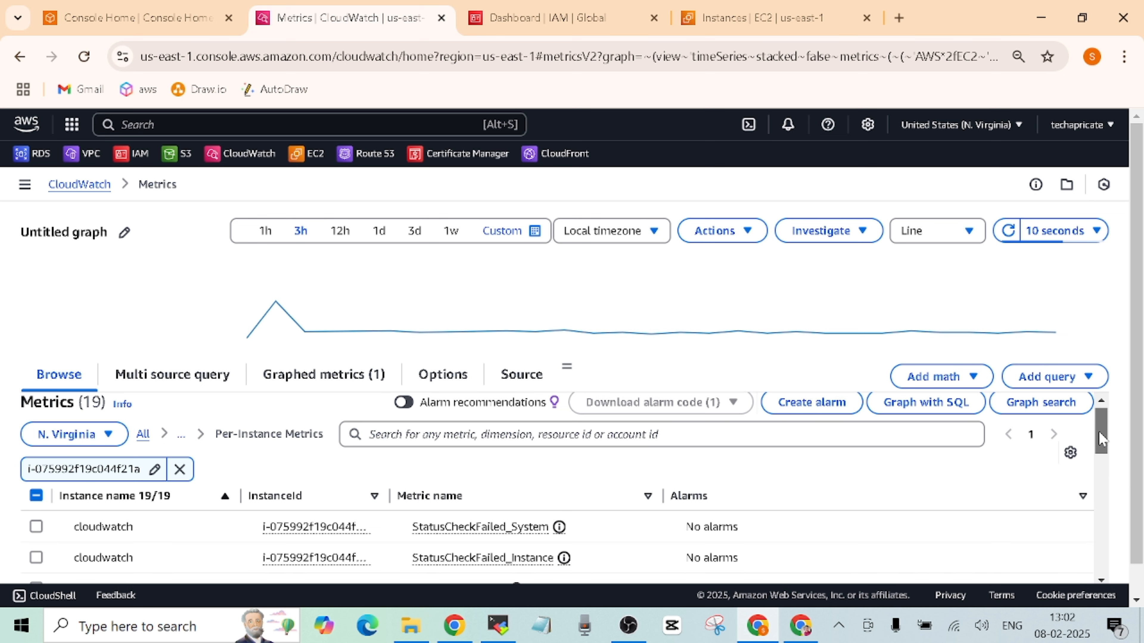
pyautogui.moveTo(1099, 432); pyautogui.dragTo(1099, 423)
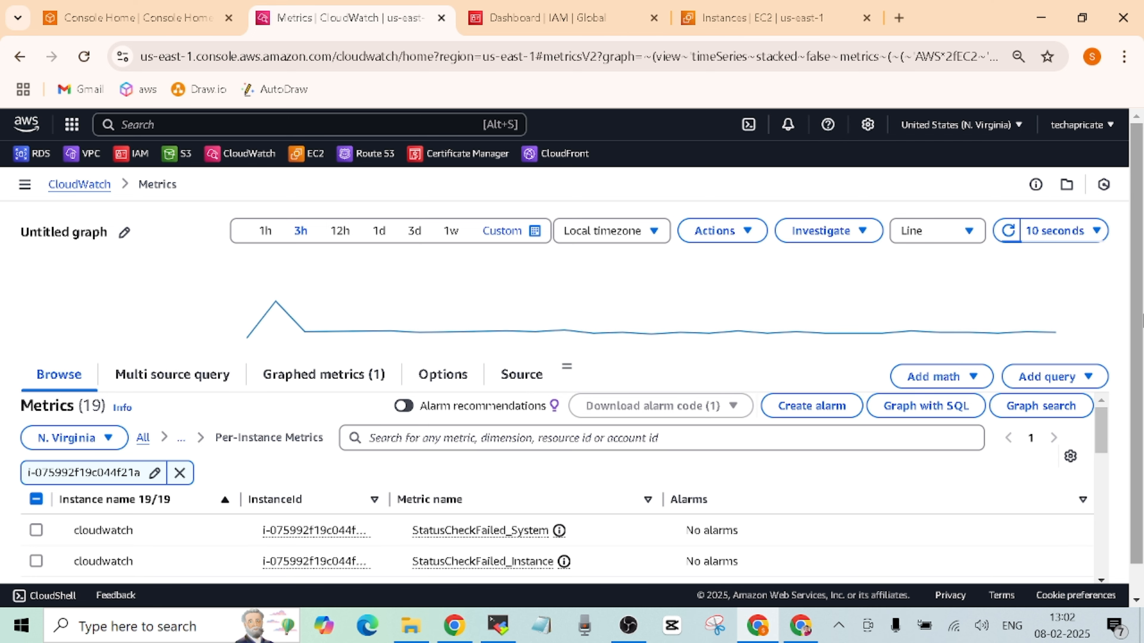
pyautogui.moveTo(1136, 298); pyautogui.dragTo(1099, 412)
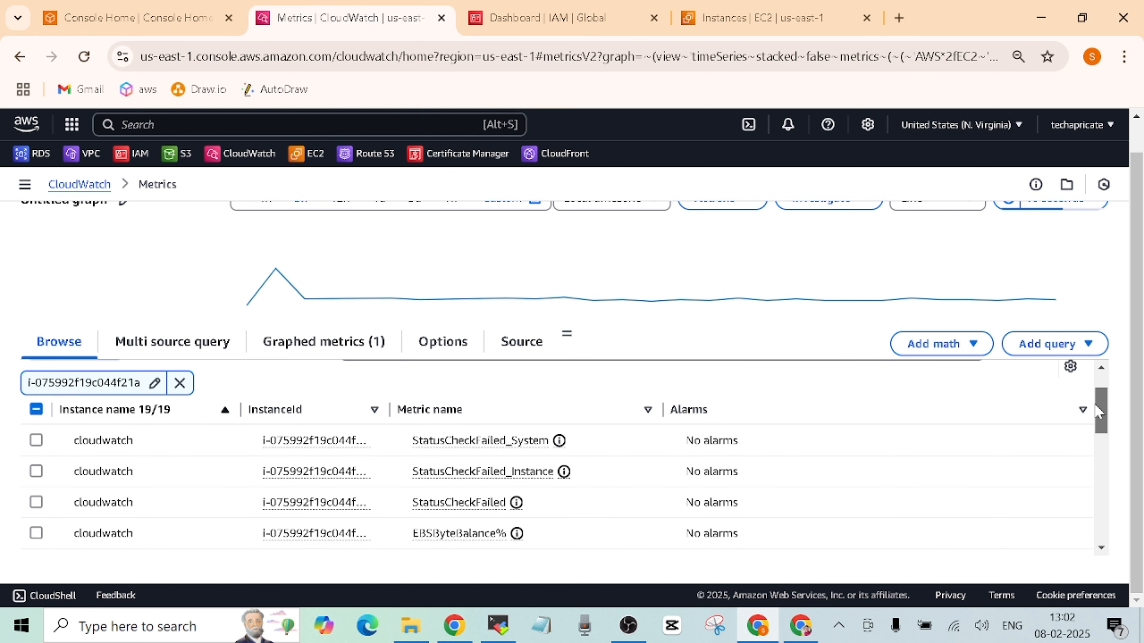
pyautogui.moveTo(1099, 413); pyautogui.dragTo(1095, 419)
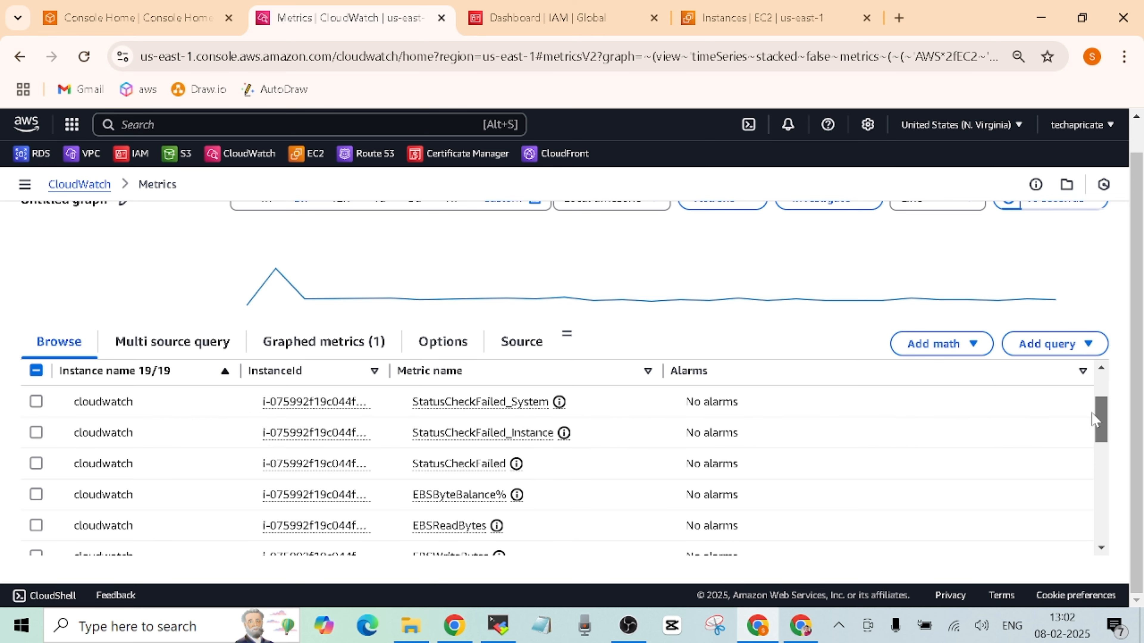
pyautogui.moveTo(1095, 420); pyautogui.dragTo(1094, 477)
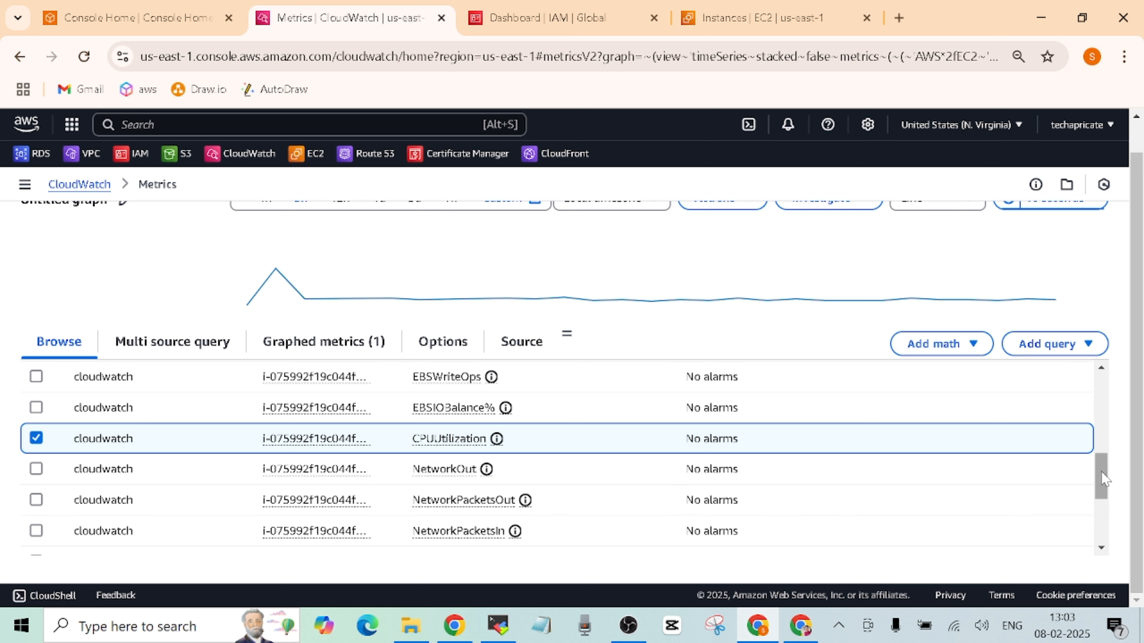
pyautogui.moveTo(1104, 479); pyautogui.dragTo(1102, 432)
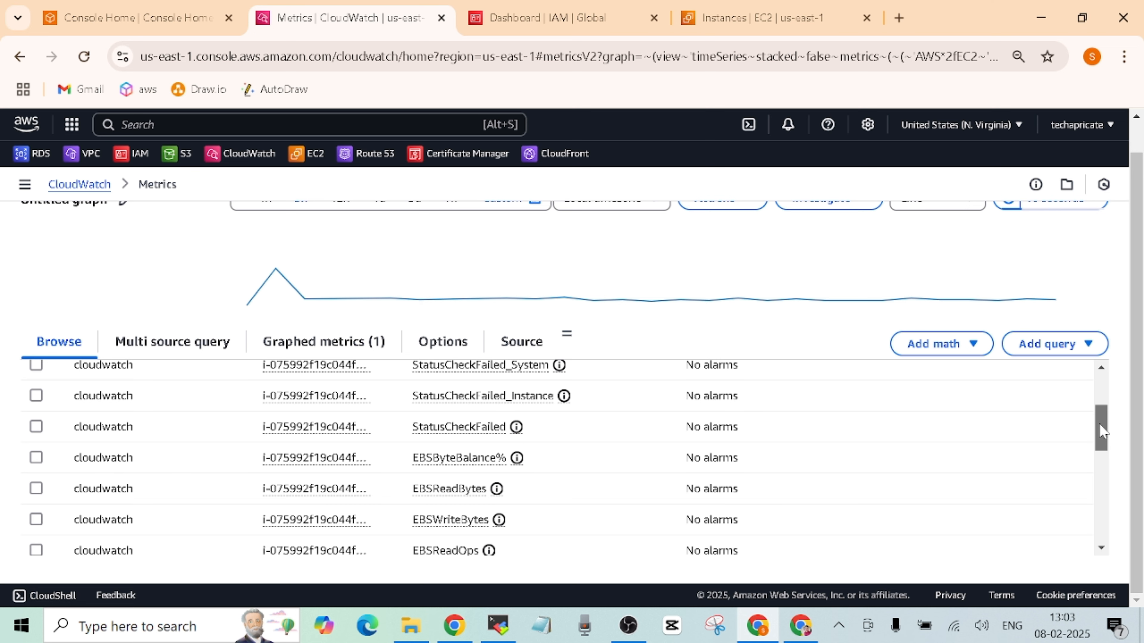
pyautogui.moveTo(1102, 431); pyautogui.dragTo(1106, 392)
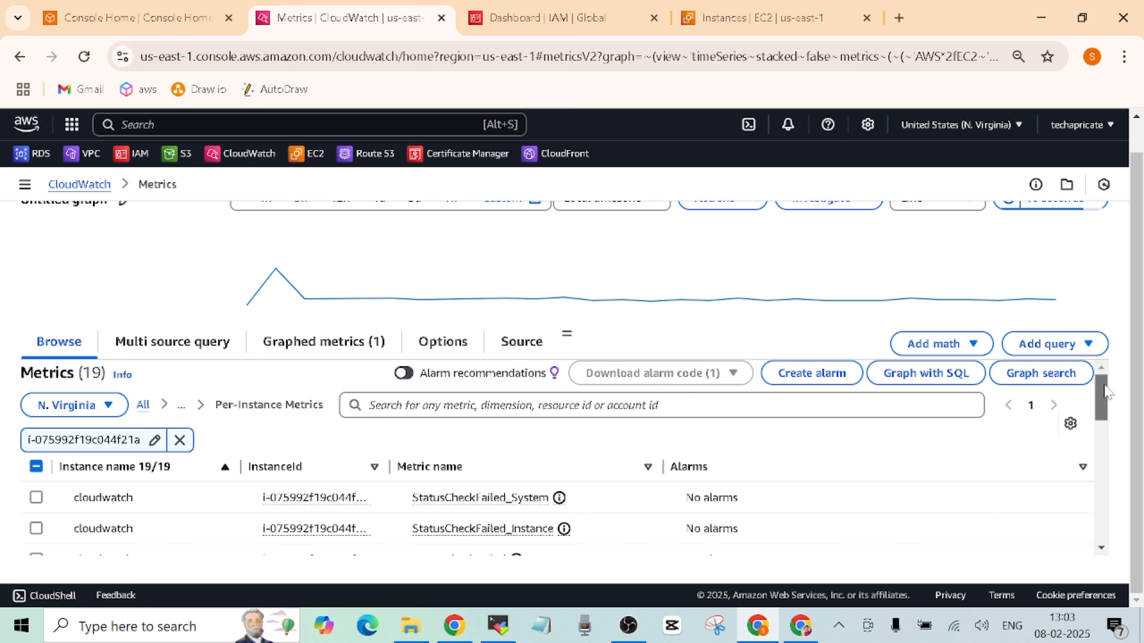
pyautogui.moveTo(1106, 392); pyautogui.dragTo(1102, 358)
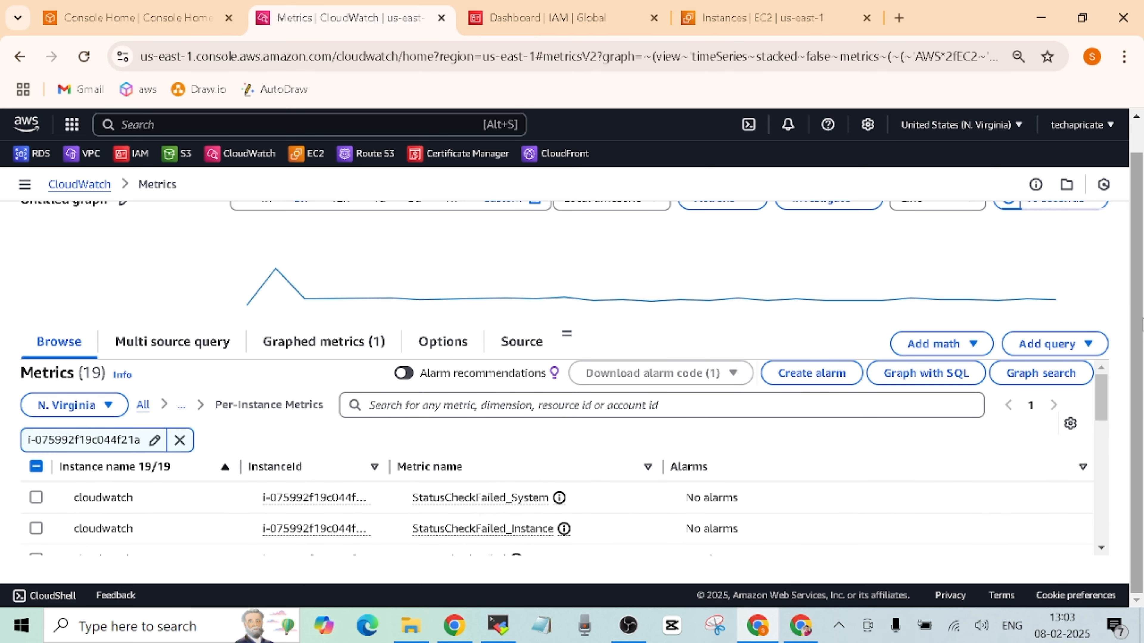
pyautogui.scroll(1, 1108, 297)
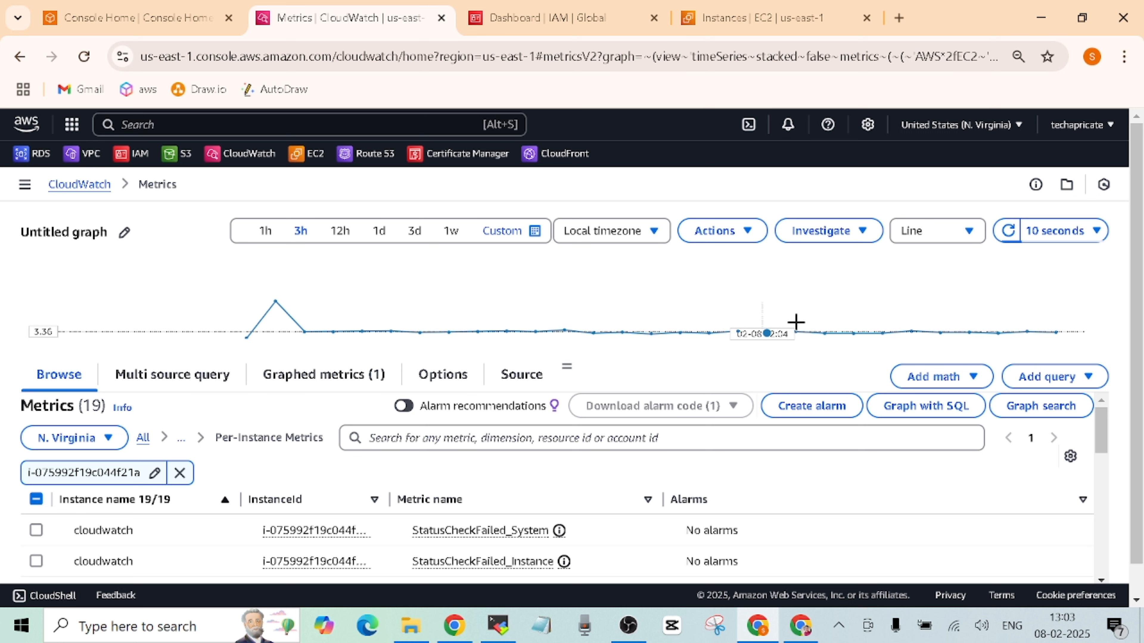
pyautogui.click(1098, 233)
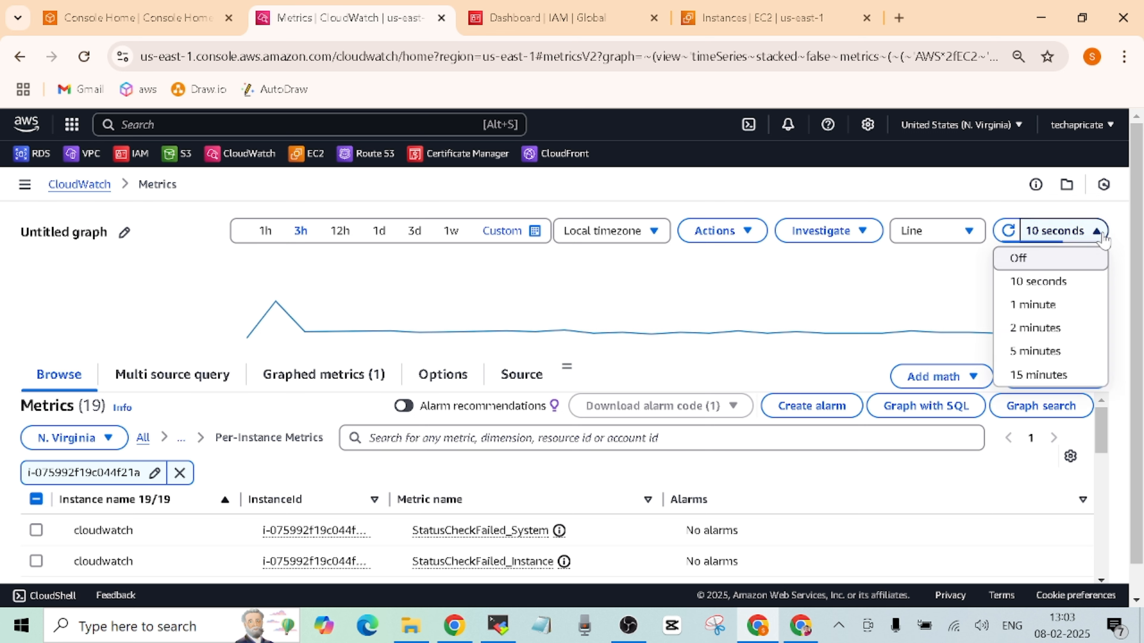
pyautogui.click(1121, 254)
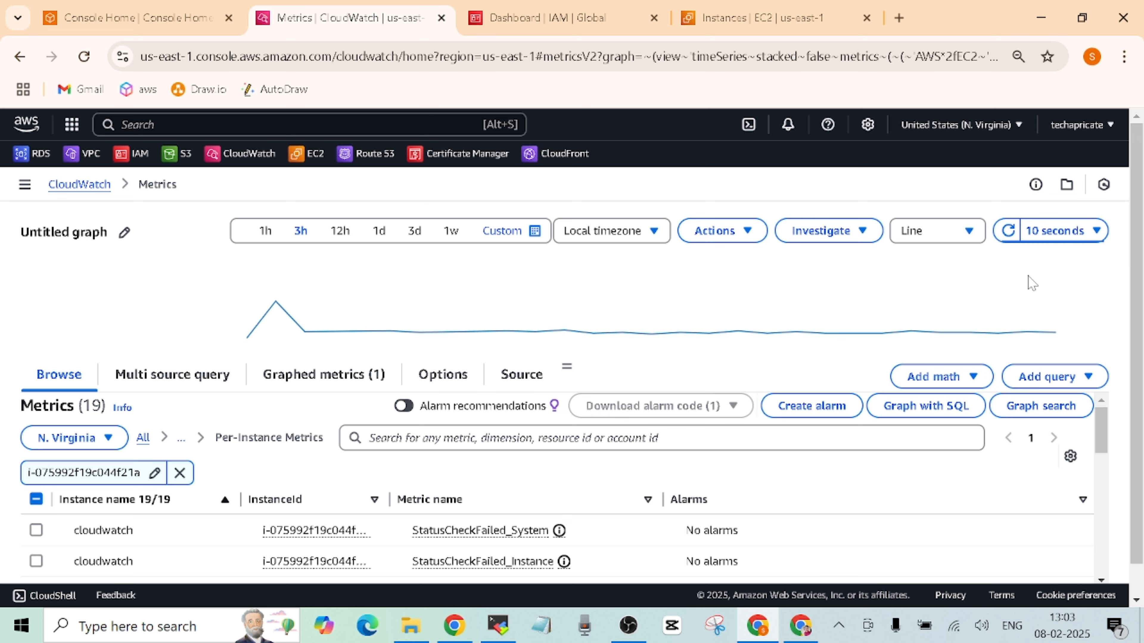
pyautogui.click(1087, 231)
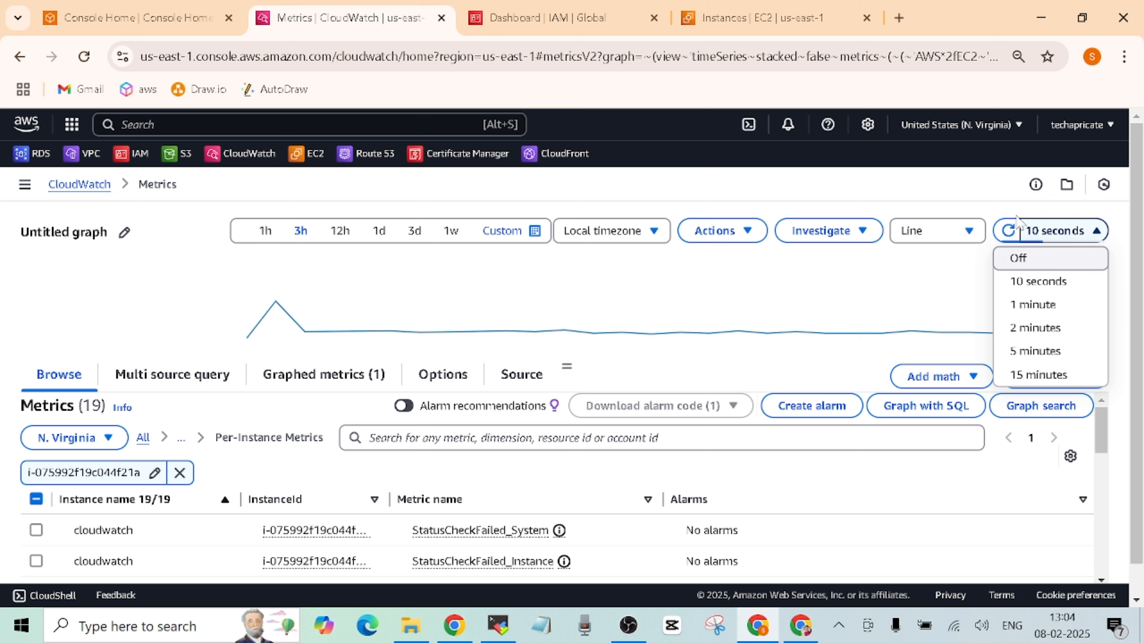
pyautogui.click(970, 194)
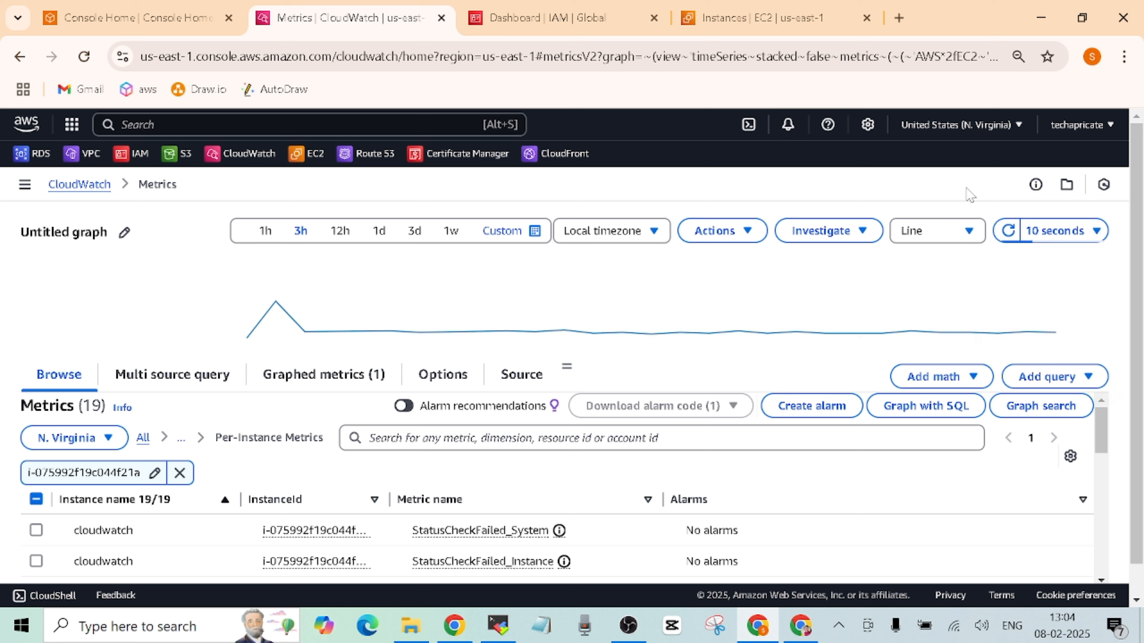
pyautogui.click(509, 239)
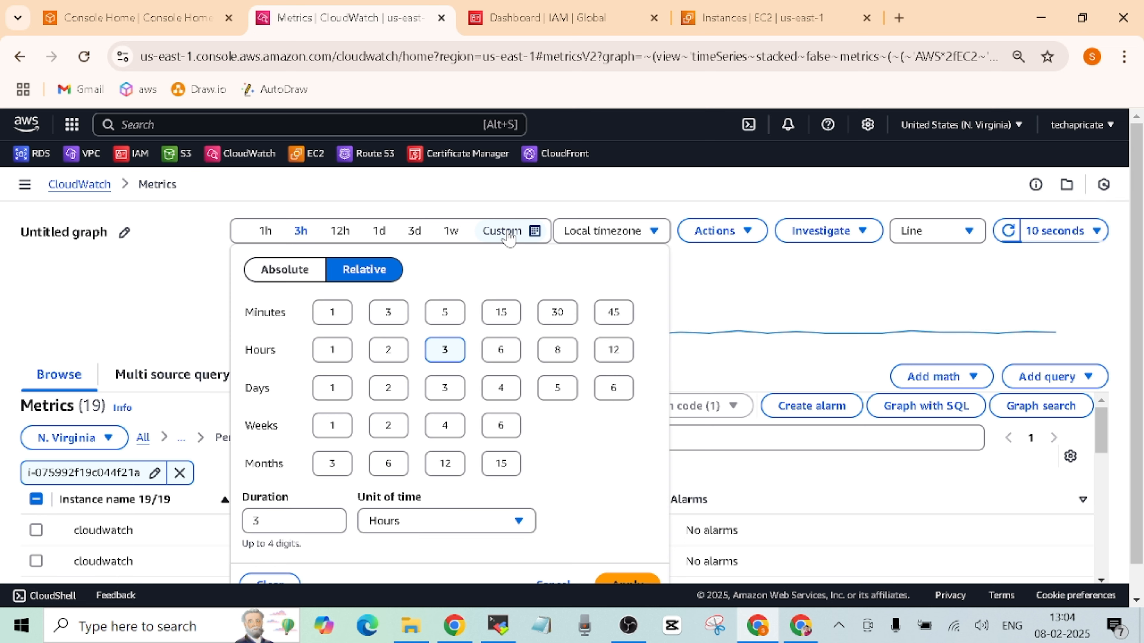
pyautogui.click(442, 315)
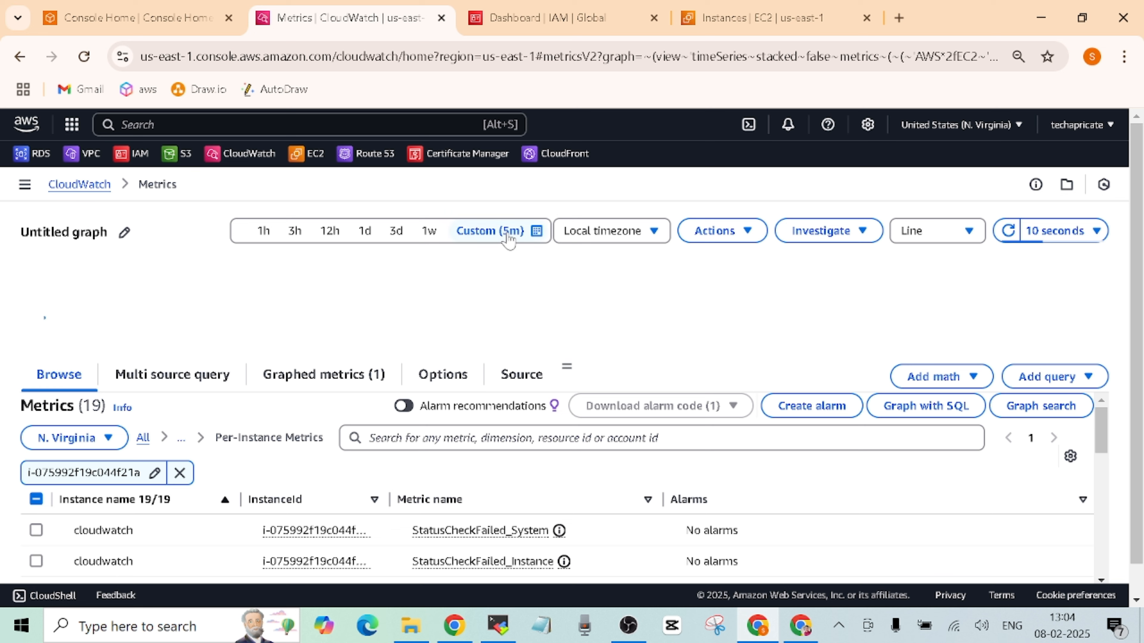
pyautogui.click(298, 237)
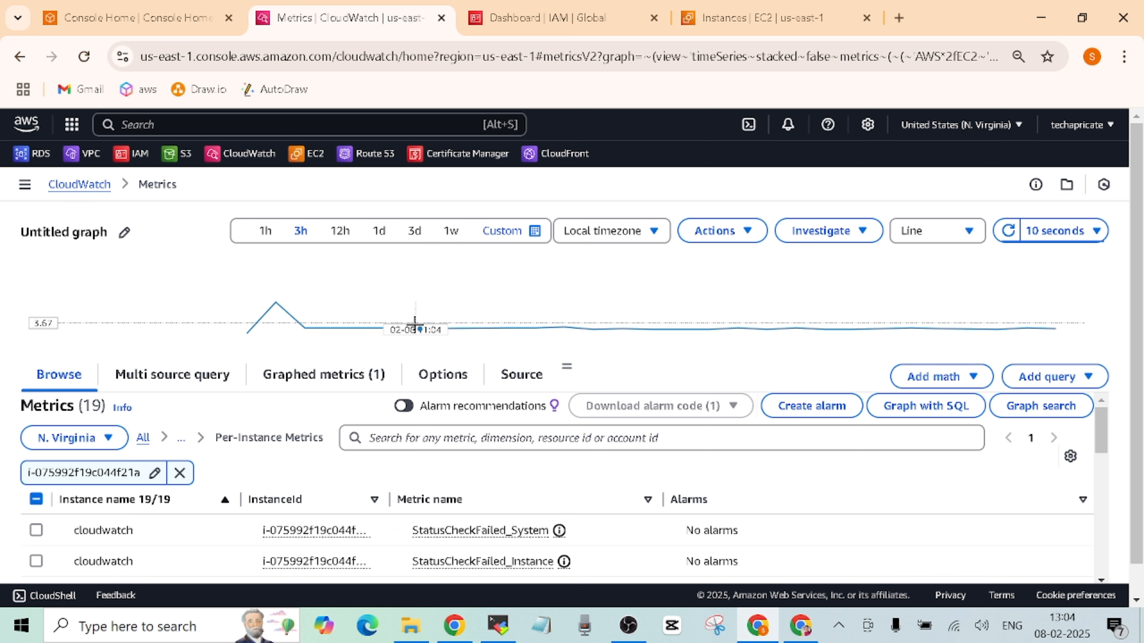
pyautogui.moveTo(306, 327)
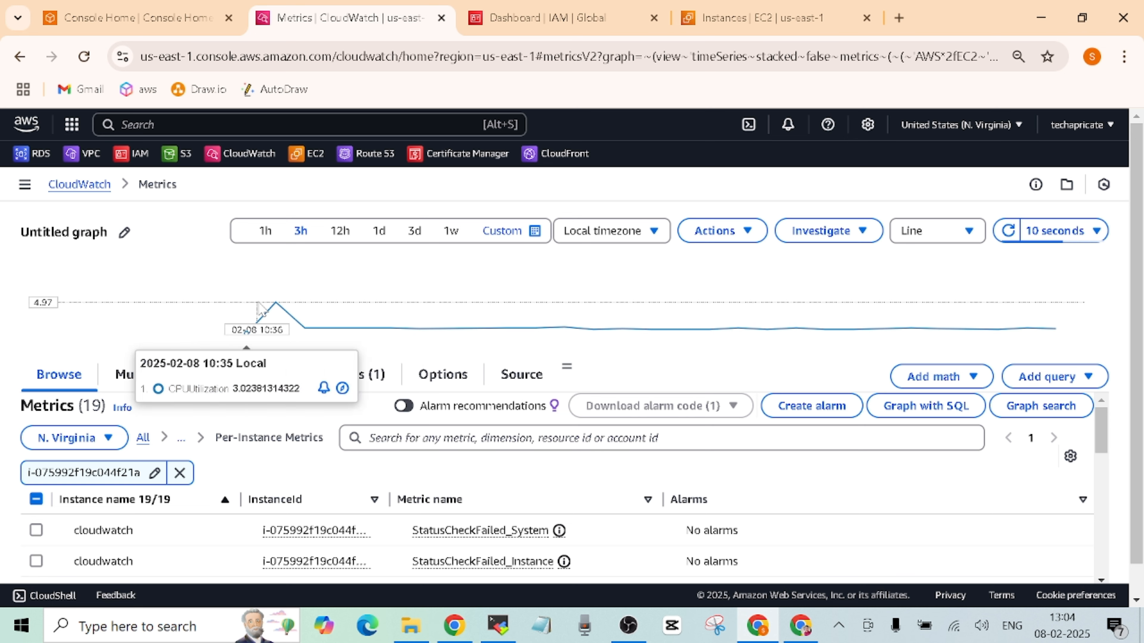
pyautogui.moveTo(263, 305); pyautogui.dragTo(387, 328)
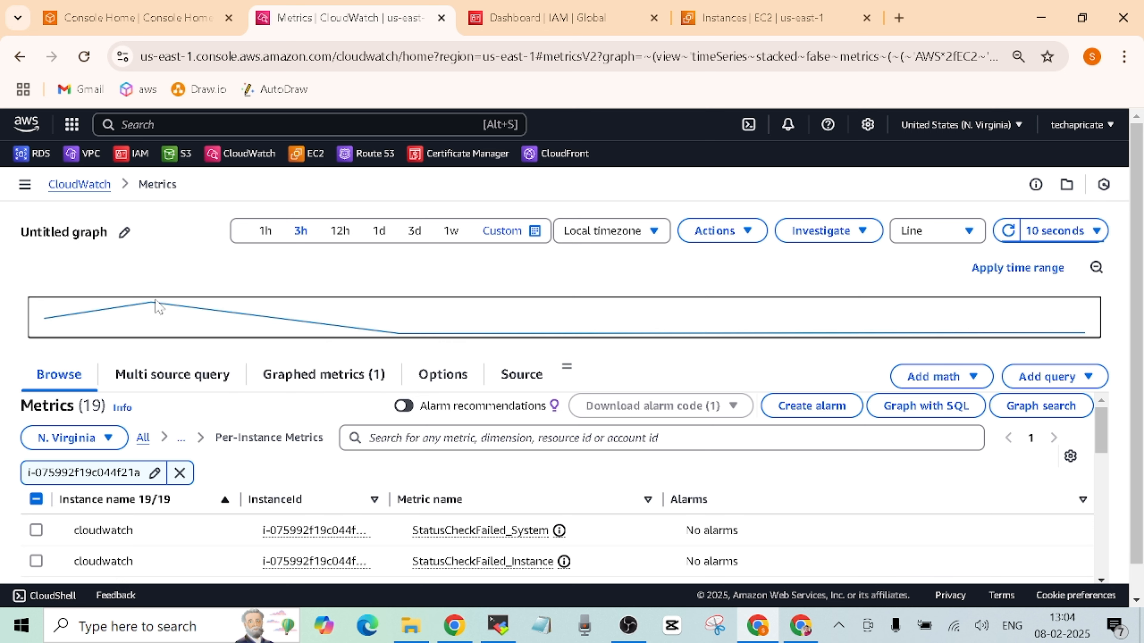
pyautogui.moveTo(152, 309)
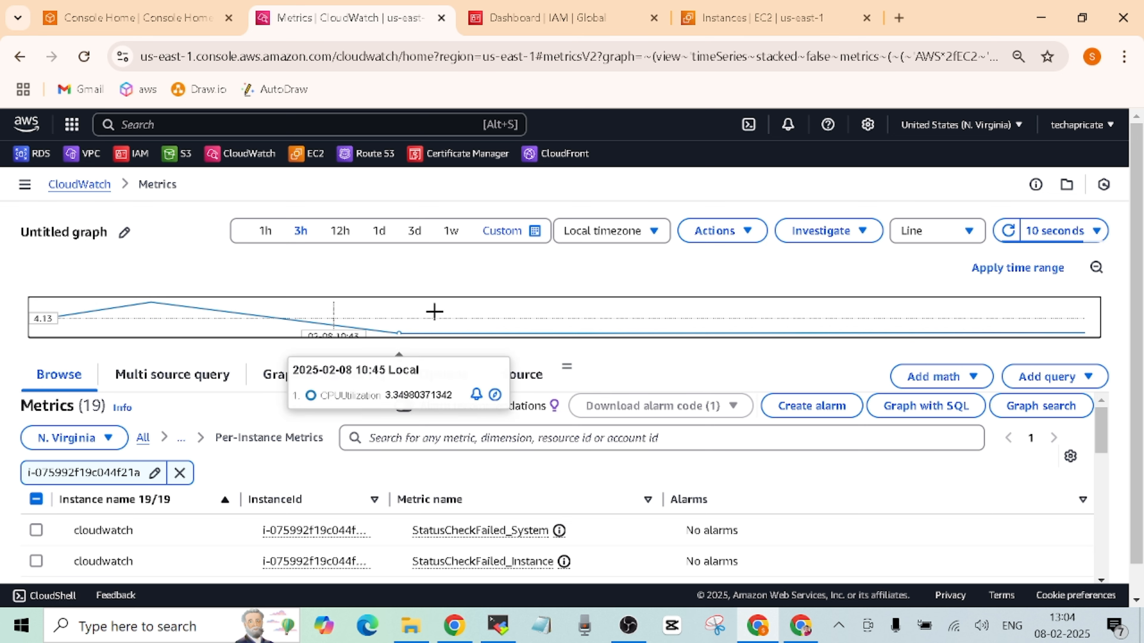
pyautogui.click(1098, 268)
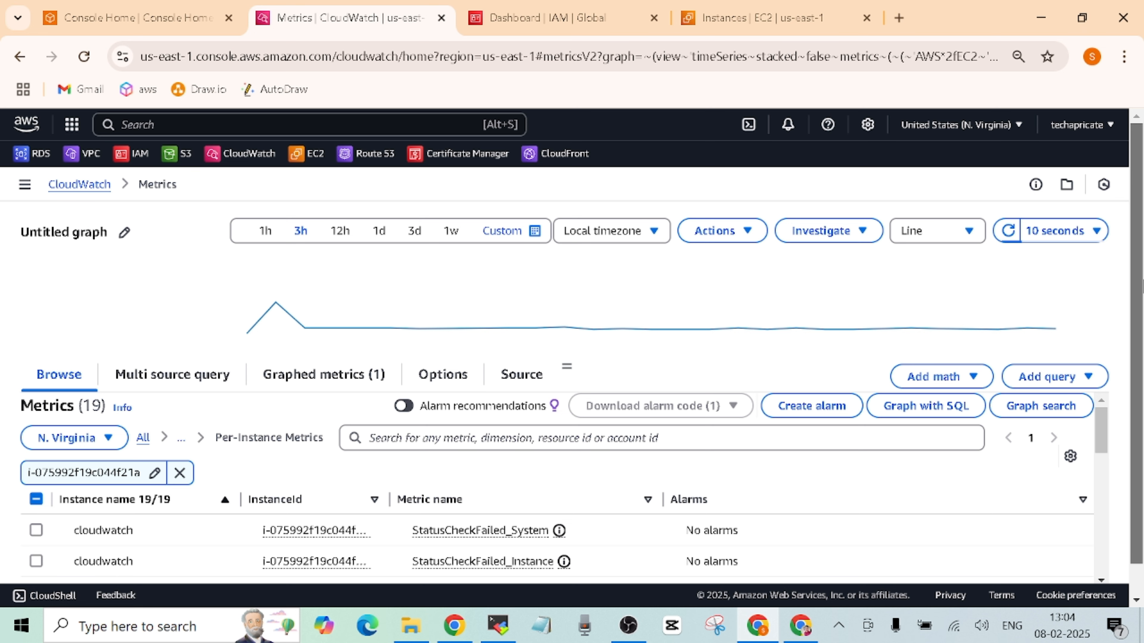
pyautogui.click(973, 233)
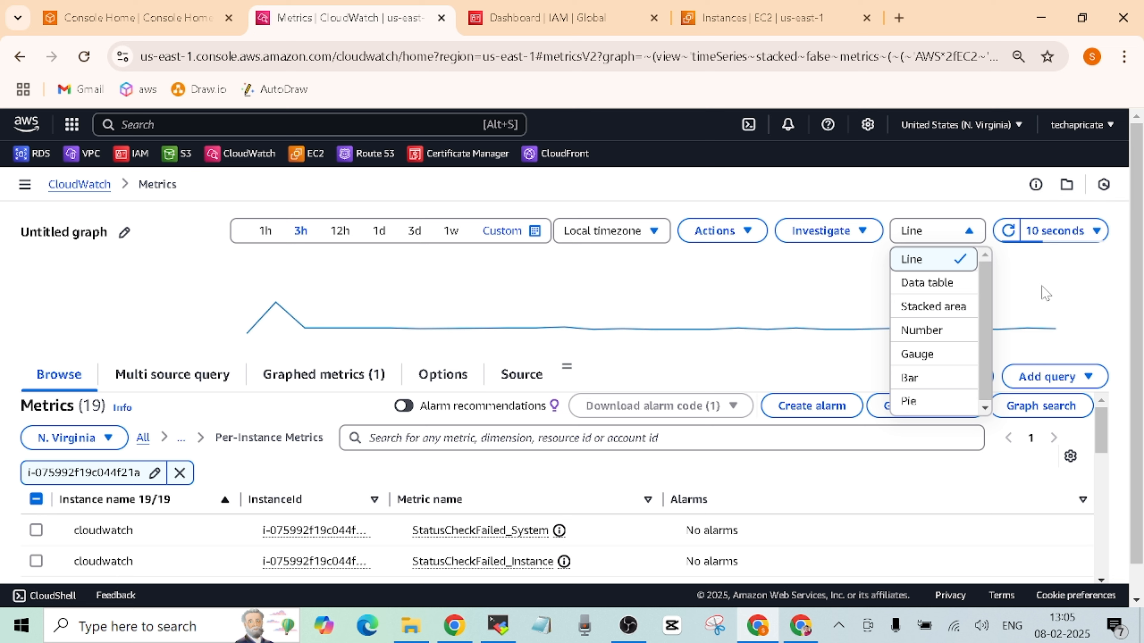
pyautogui.click(951, 307)
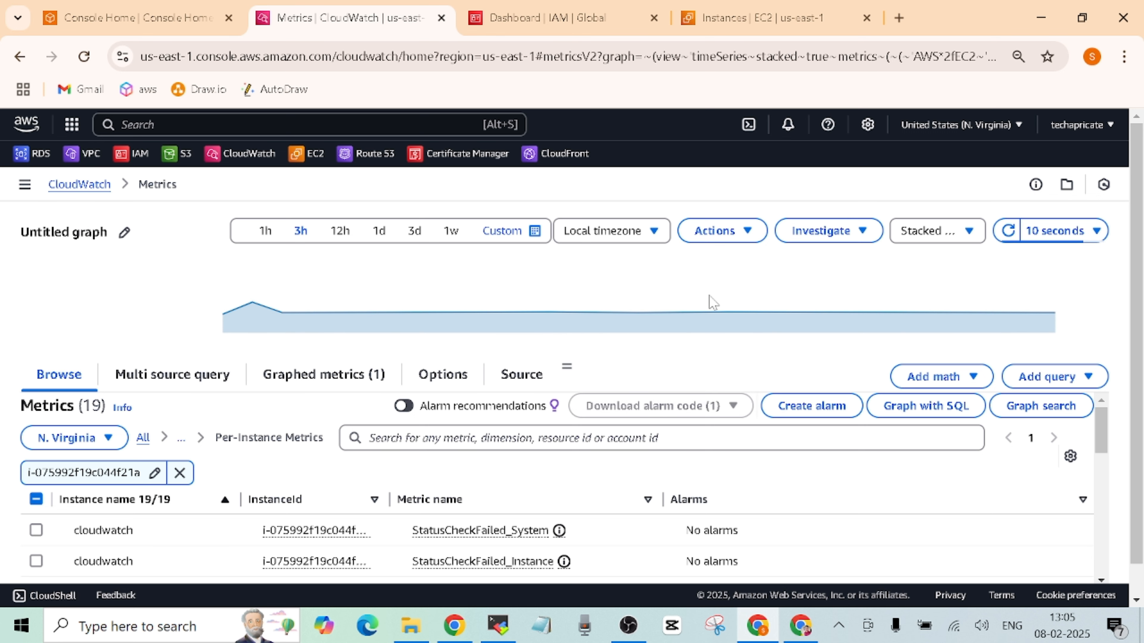
pyautogui.click(974, 236)
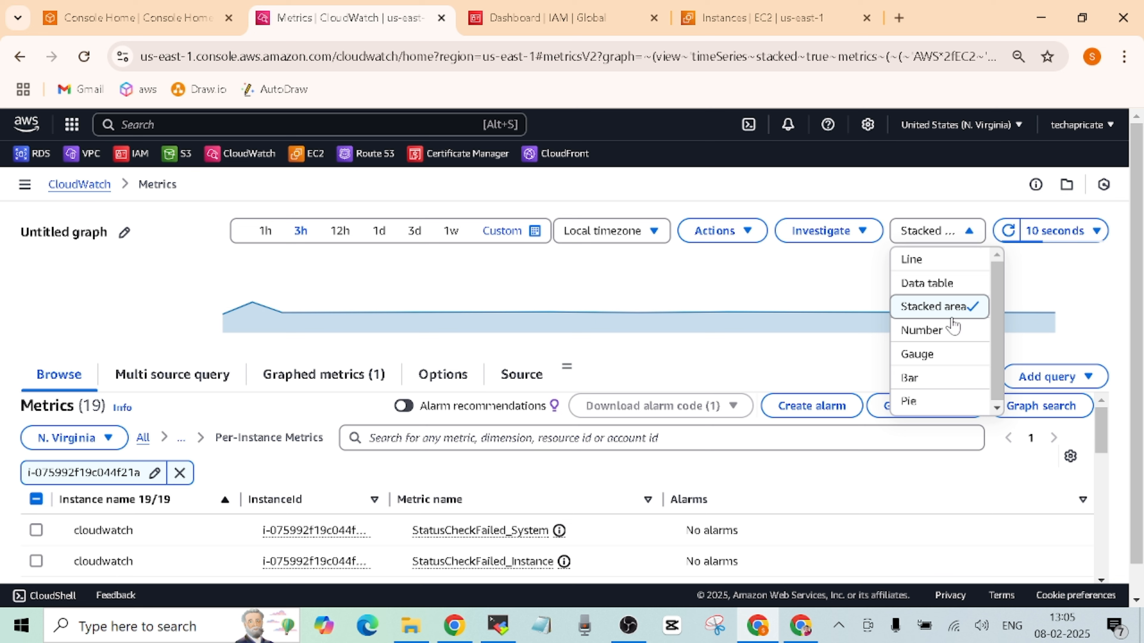
pyautogui.click(941, 355)
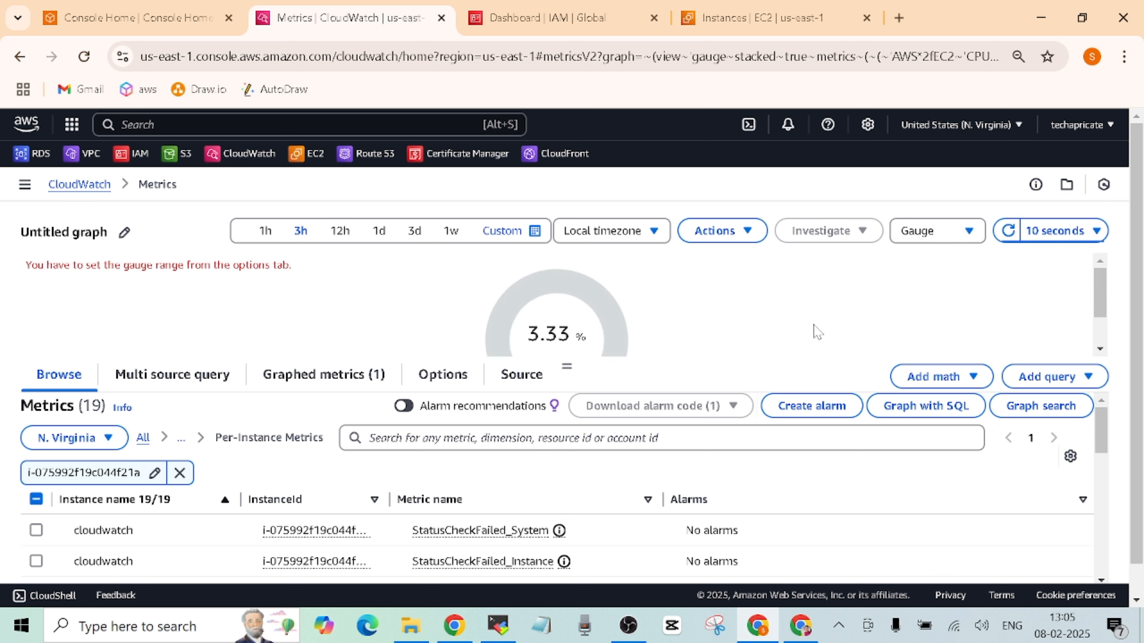
pyautogui.click(960, 238)
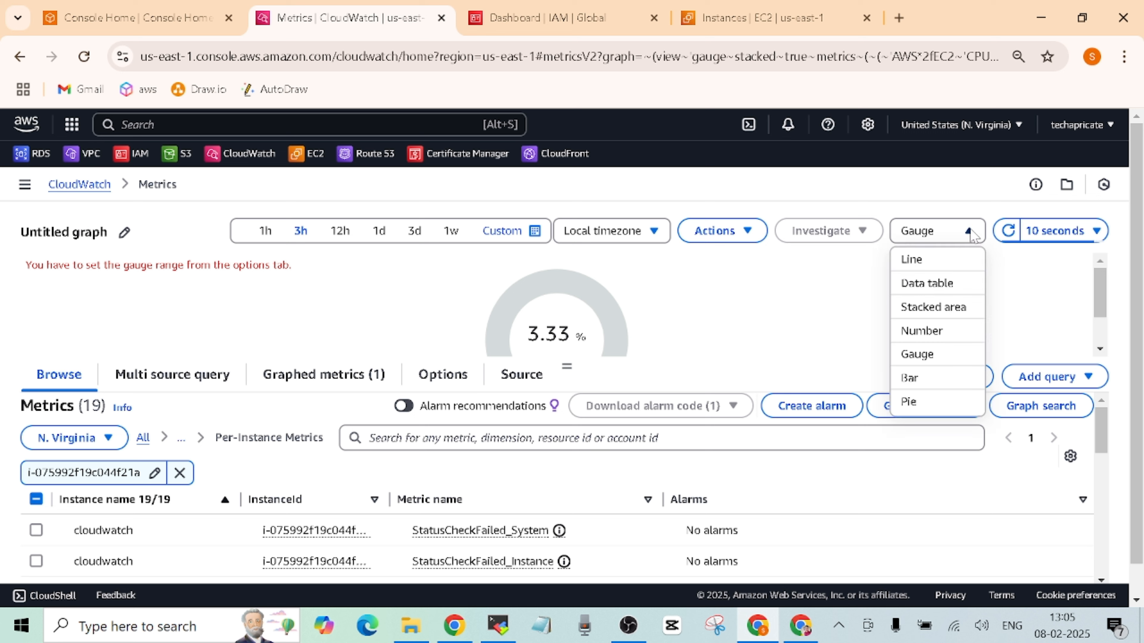
pyautogui.click(935, 378)
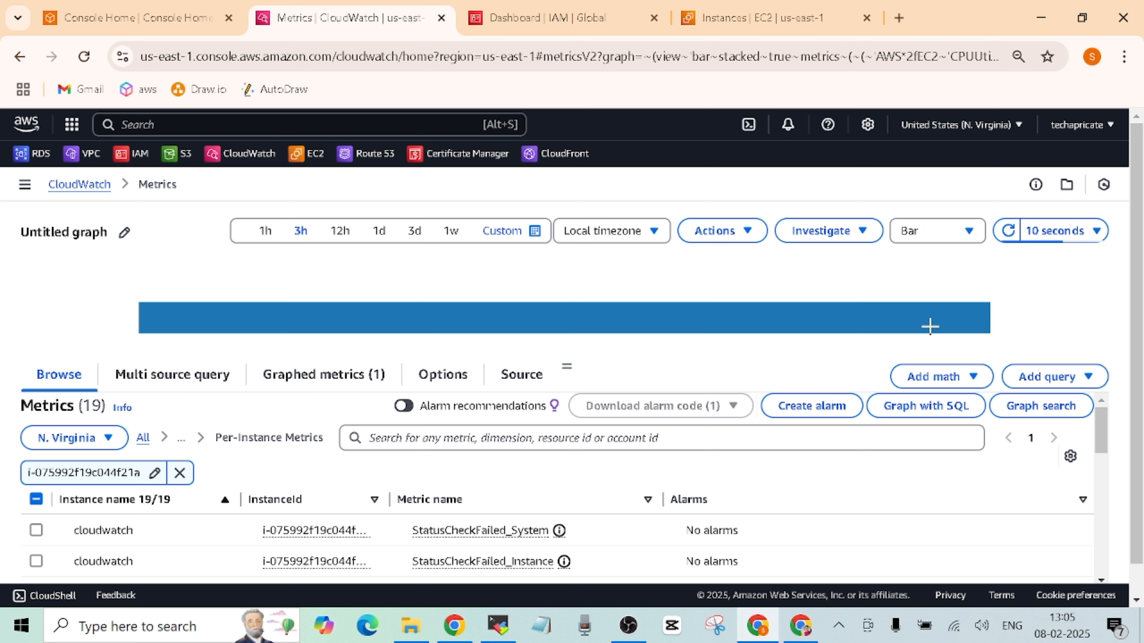
pyautogui.click(971, 235)
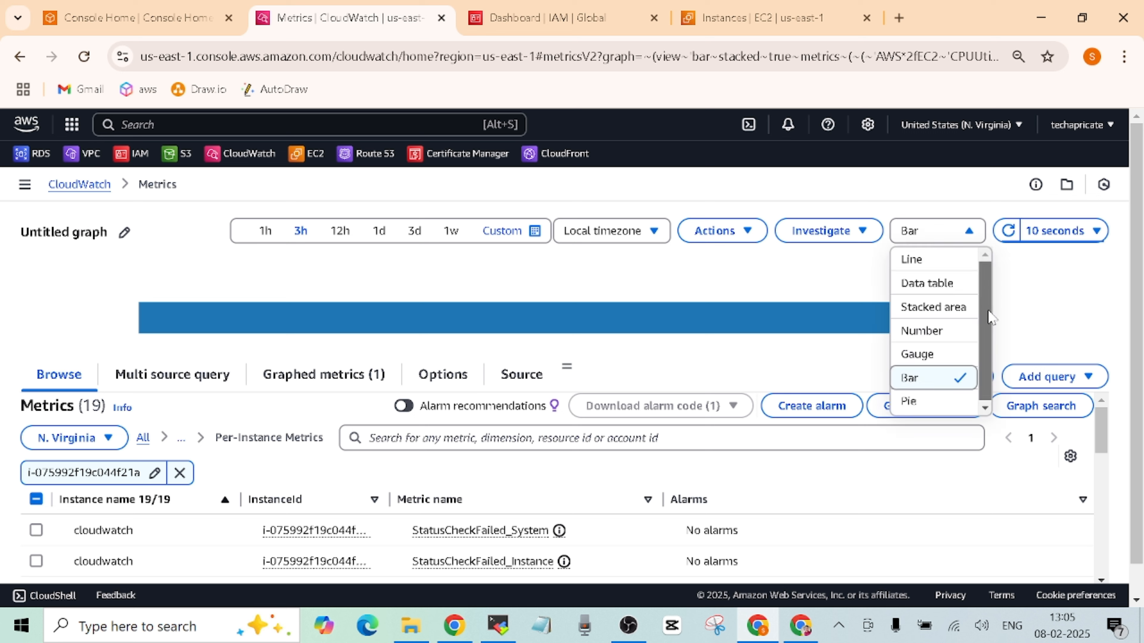
pyautogui.click(927, 401)
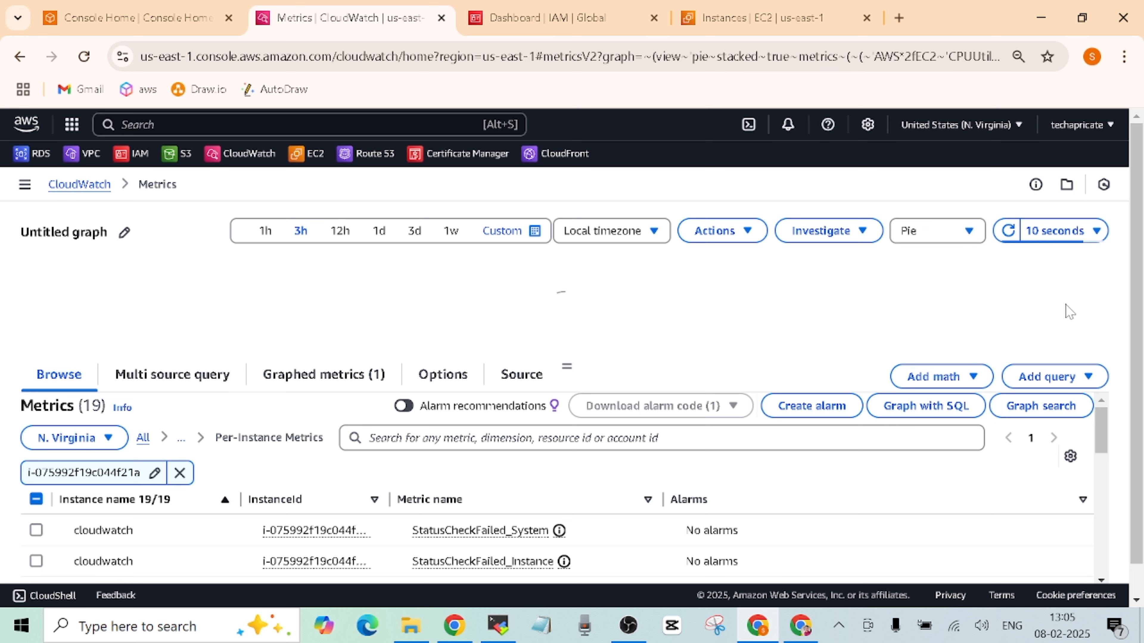
pyautogui.click(968, 237)
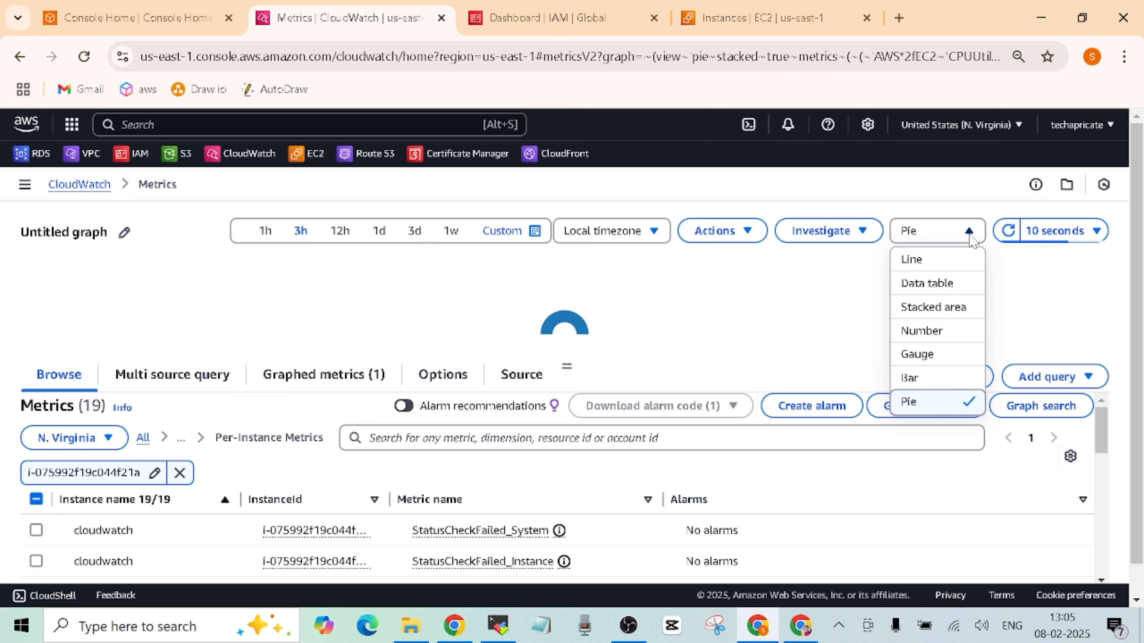
pyautogui.click(945, 262)
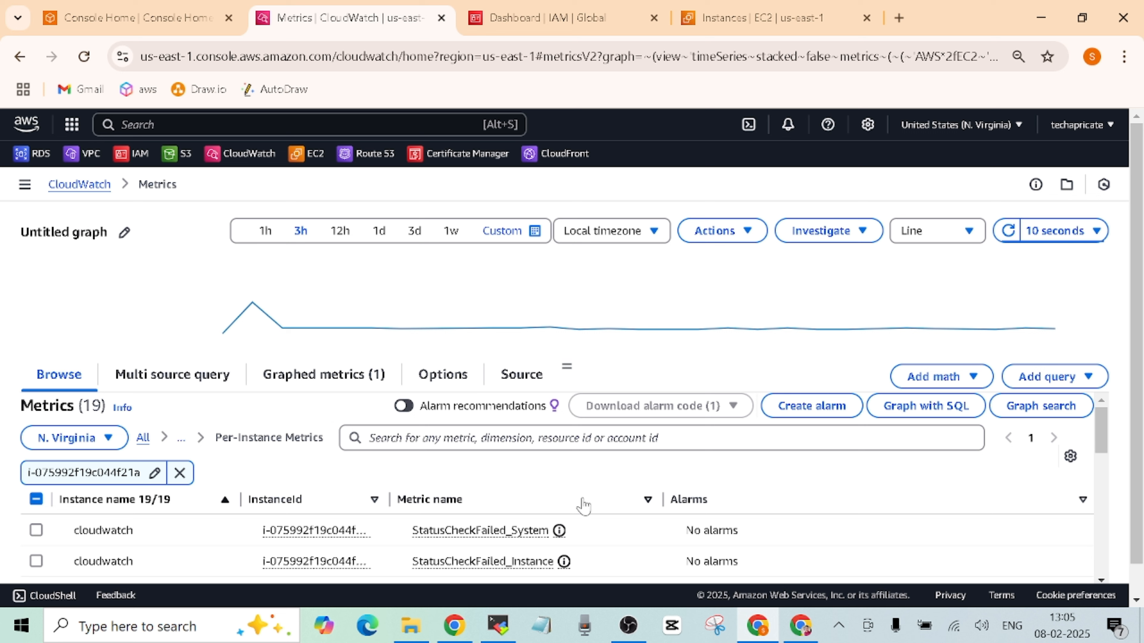
# - Create a new dashboard named demo-dassh for the CPUUtilization graph
pyautogui.click(746, 234)
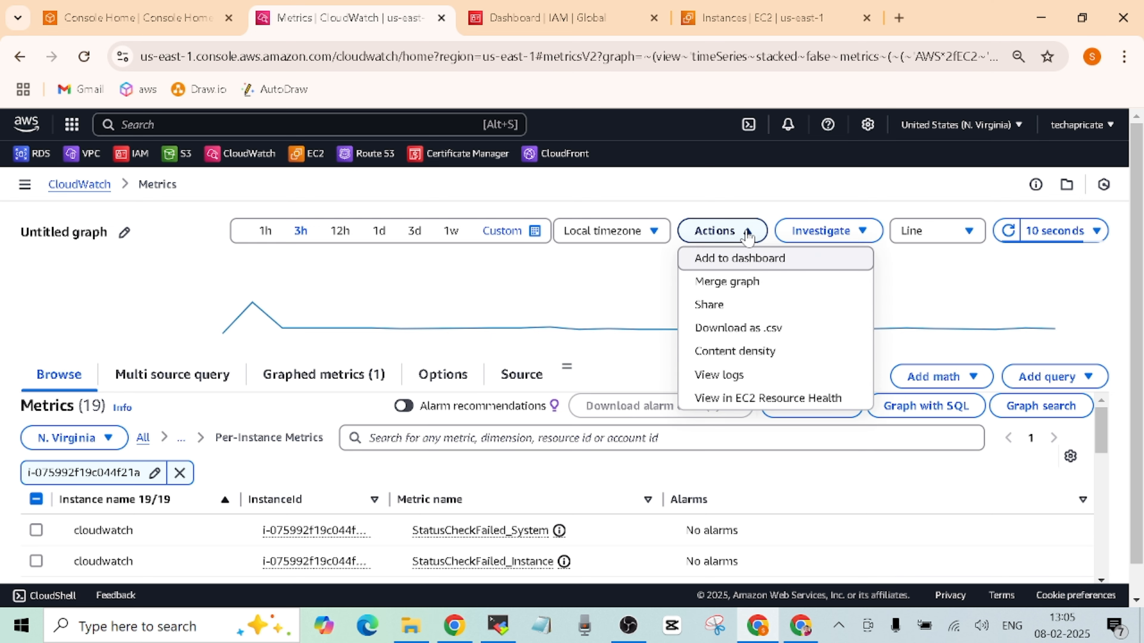
pyautogui.click(733, 262)
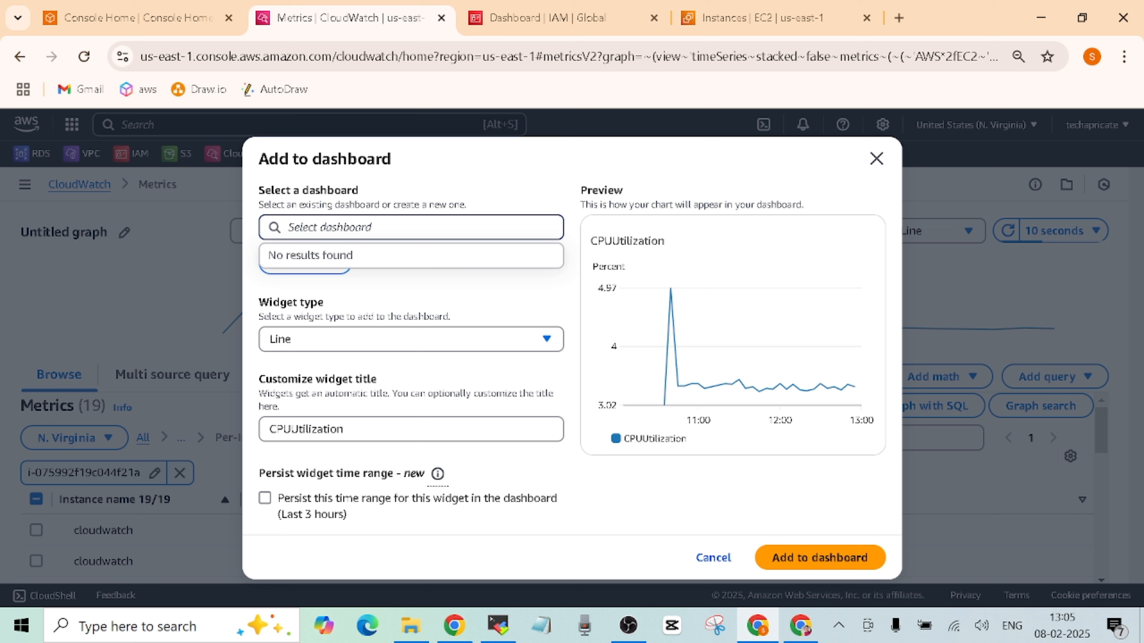
pyautogui.write('dem')
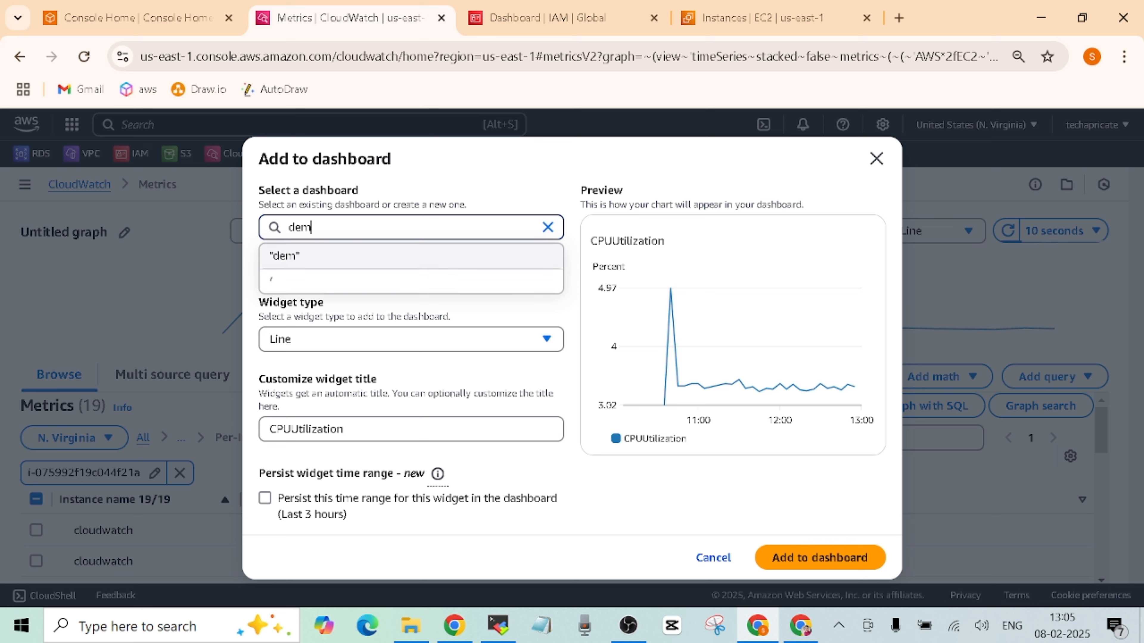
pyautogui.write('o-')
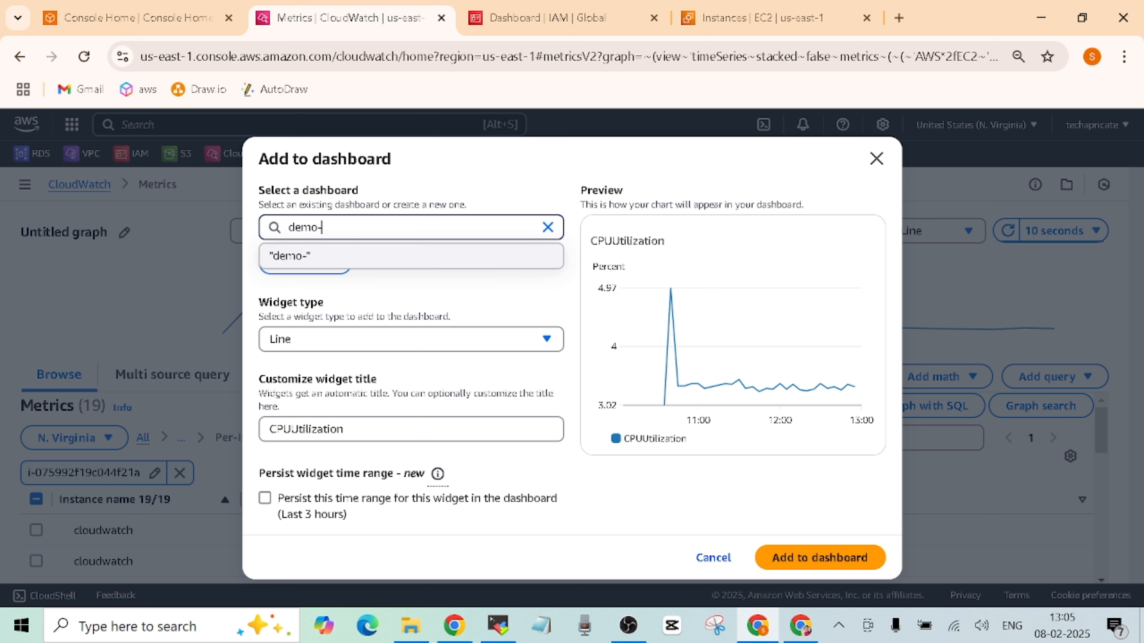
pyautogui.write('dash')
pyautogui.click(446, 279)
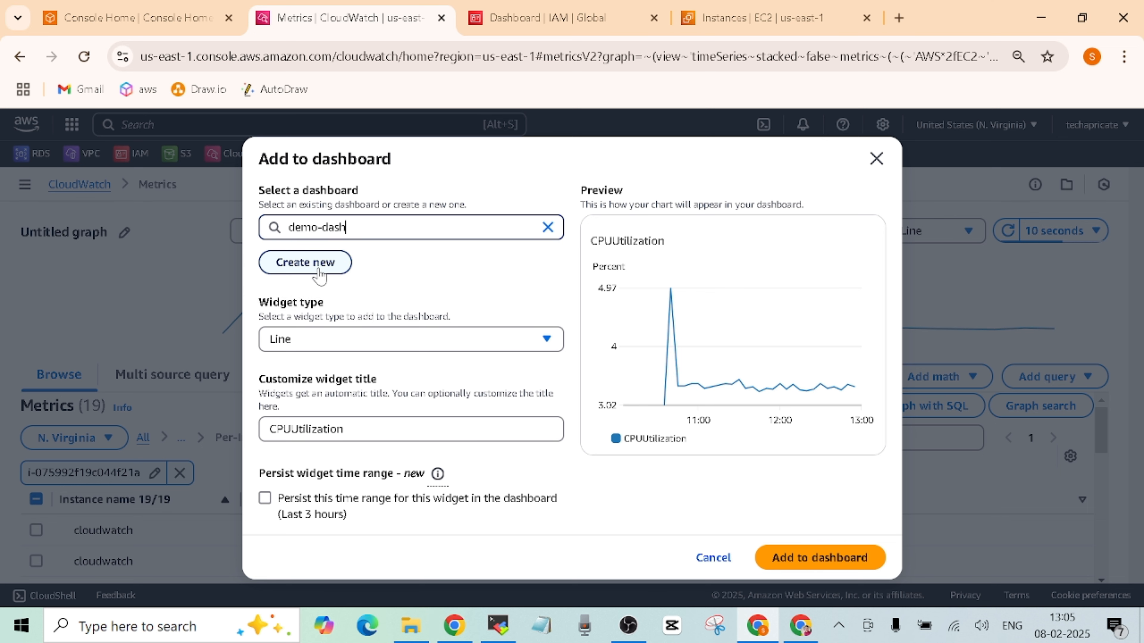
pyautogui.click(340, 270)
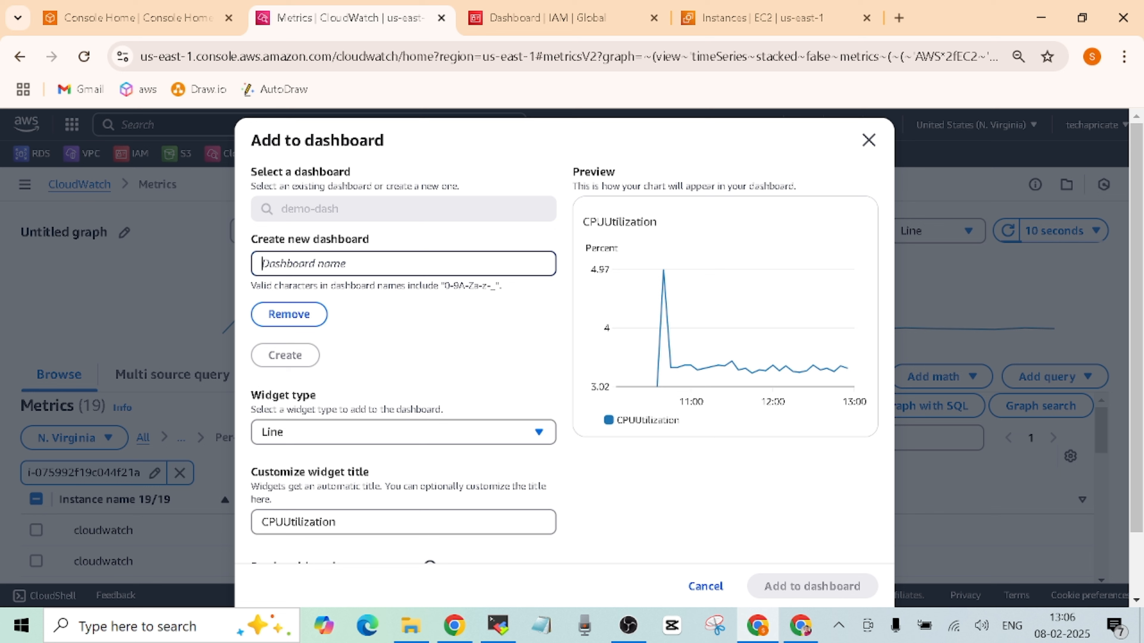
pyautogui.write('demo-dassh')
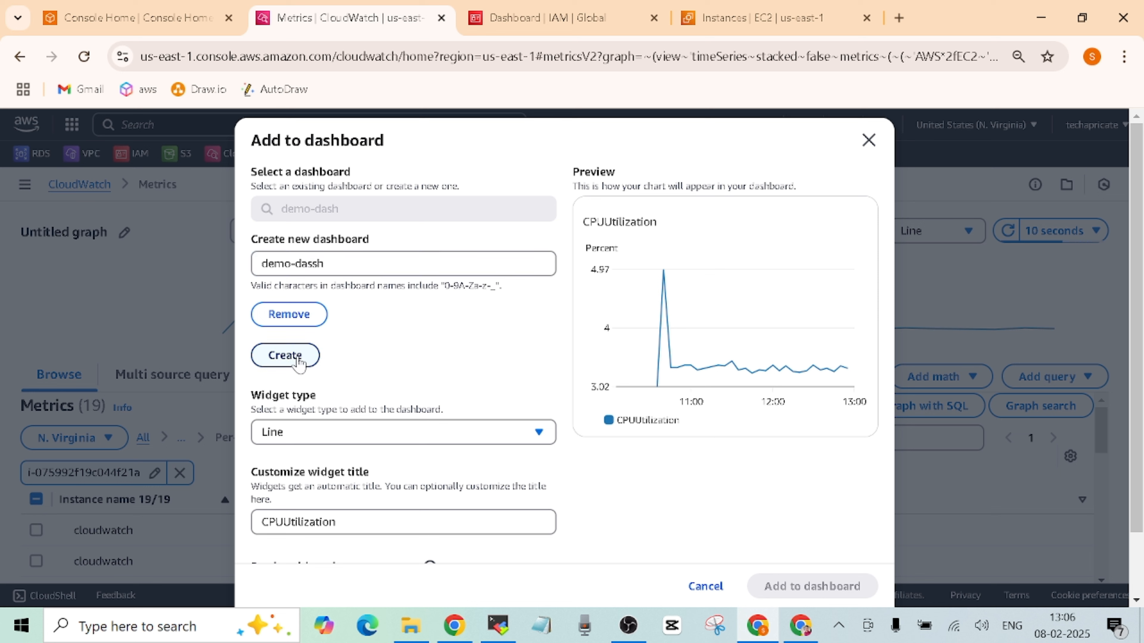
pyautogui.click(300, 362)
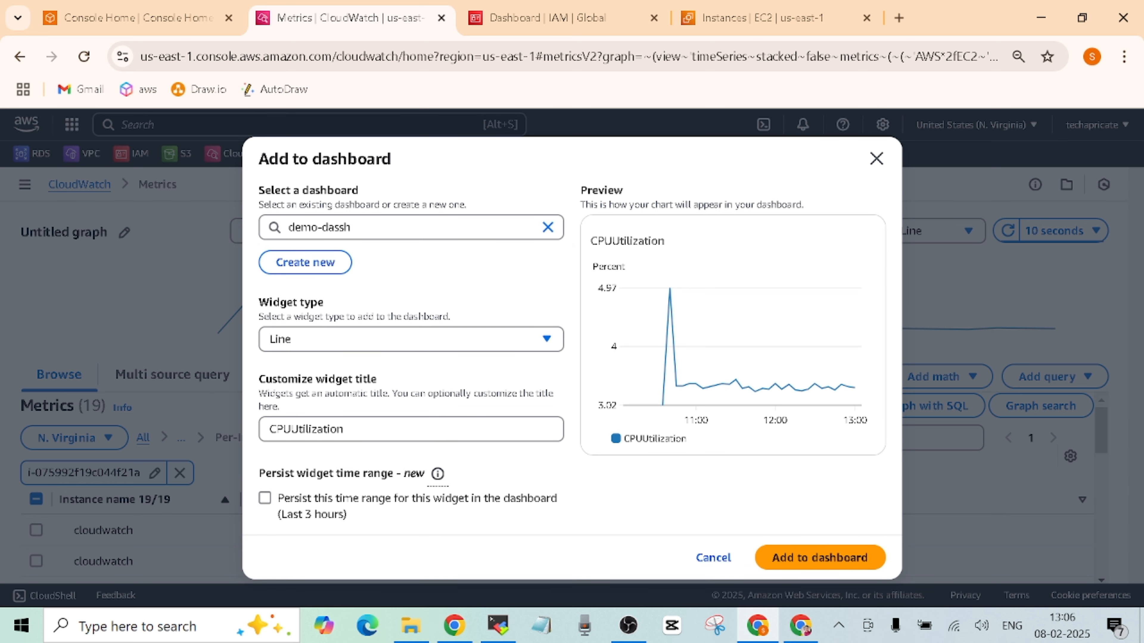
# - Adjust the dashboard name choice and add the CPUUtilization widget to demo-dassh
pyautogui.click(339, 227)
pyautogui.press('BackSpace')
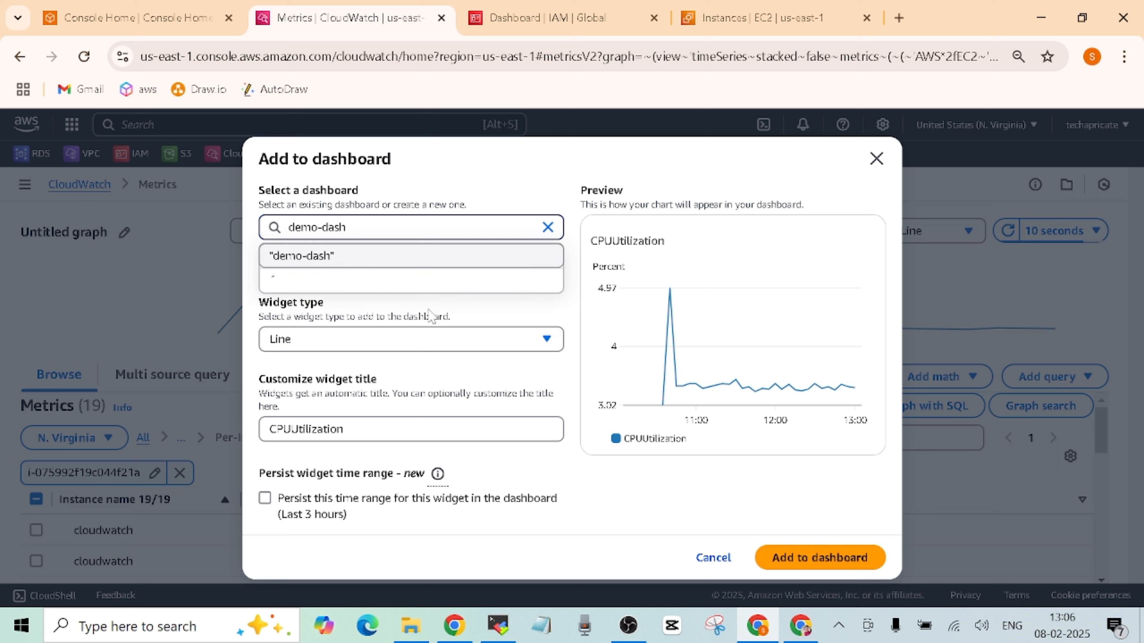
pyautogui.click(347, 295)
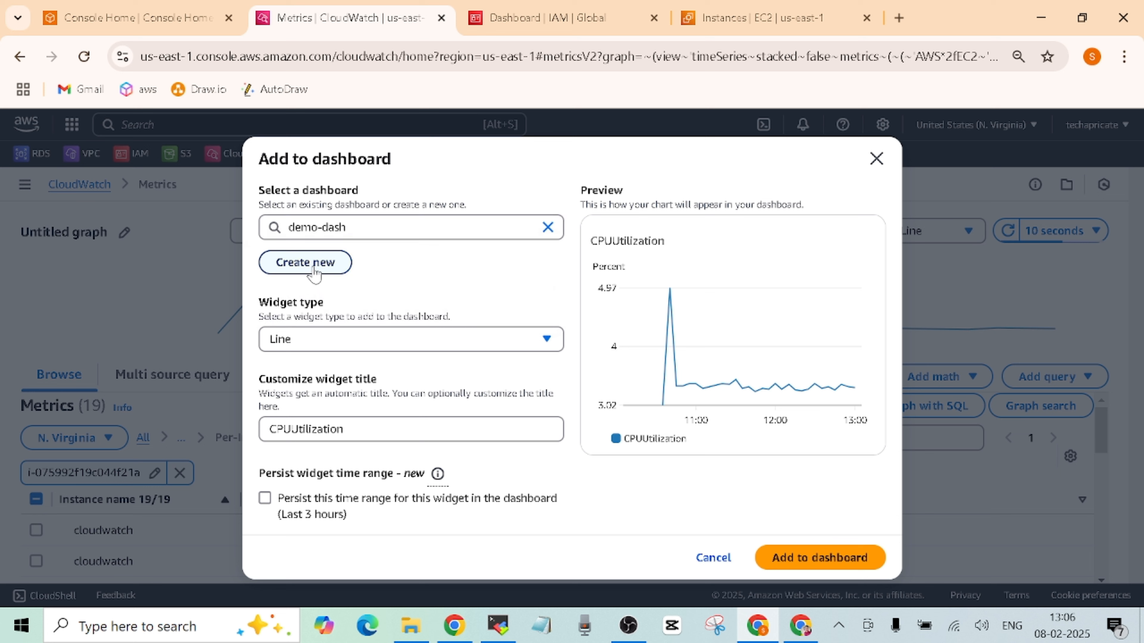
pyautogui.click(329, 267)
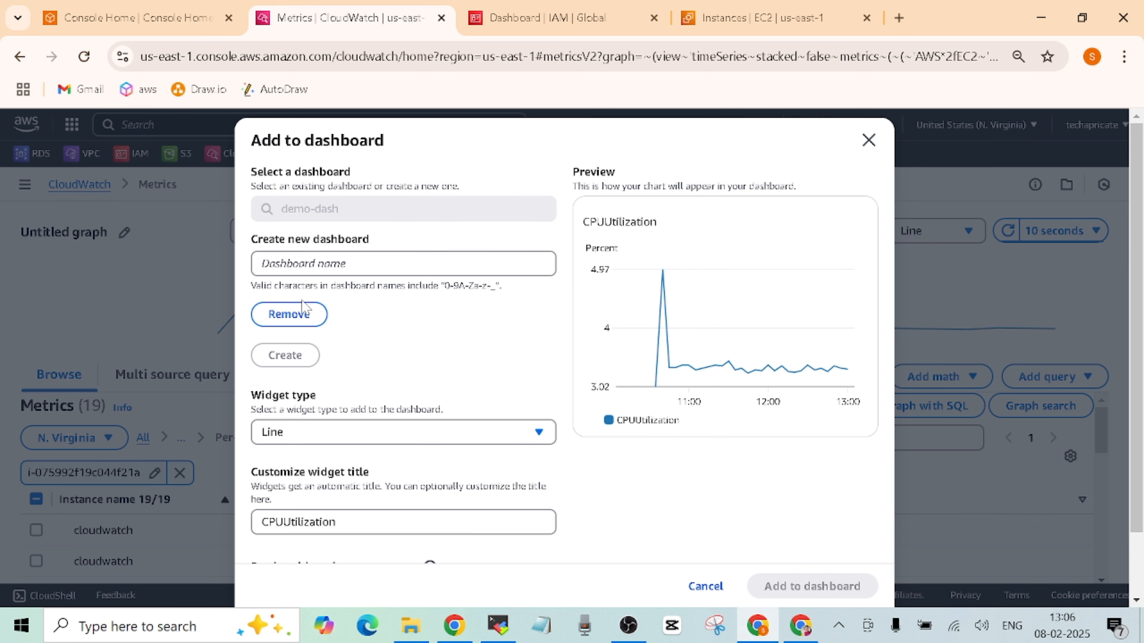
pyautogui.click(301, 318)
pyautogui.click(396, 232)
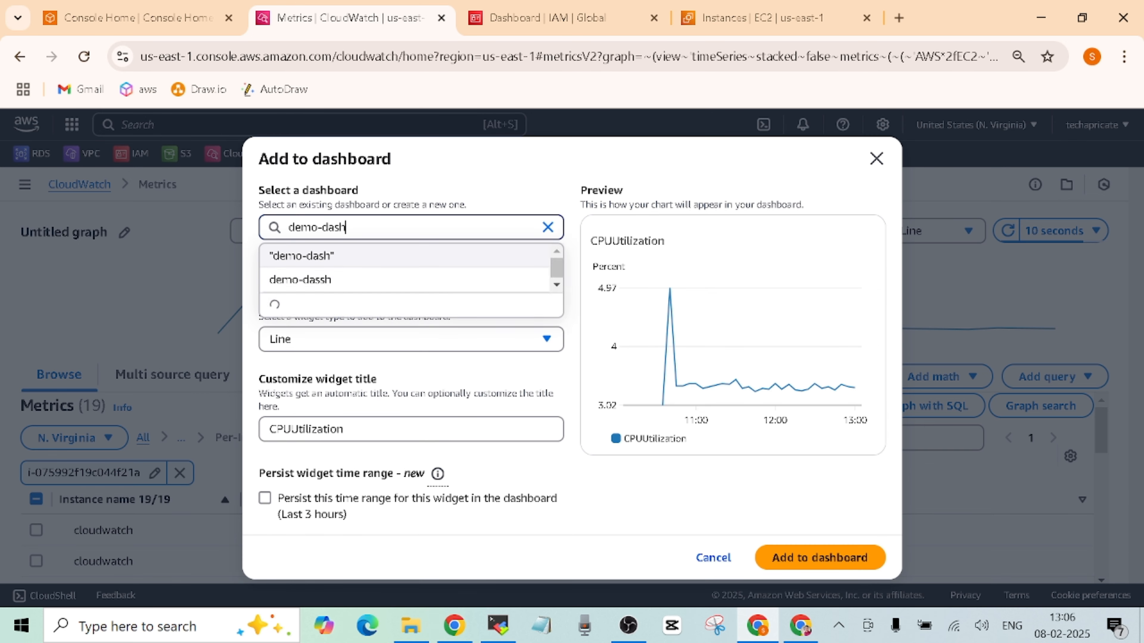
pyautogui.click(572, 363)
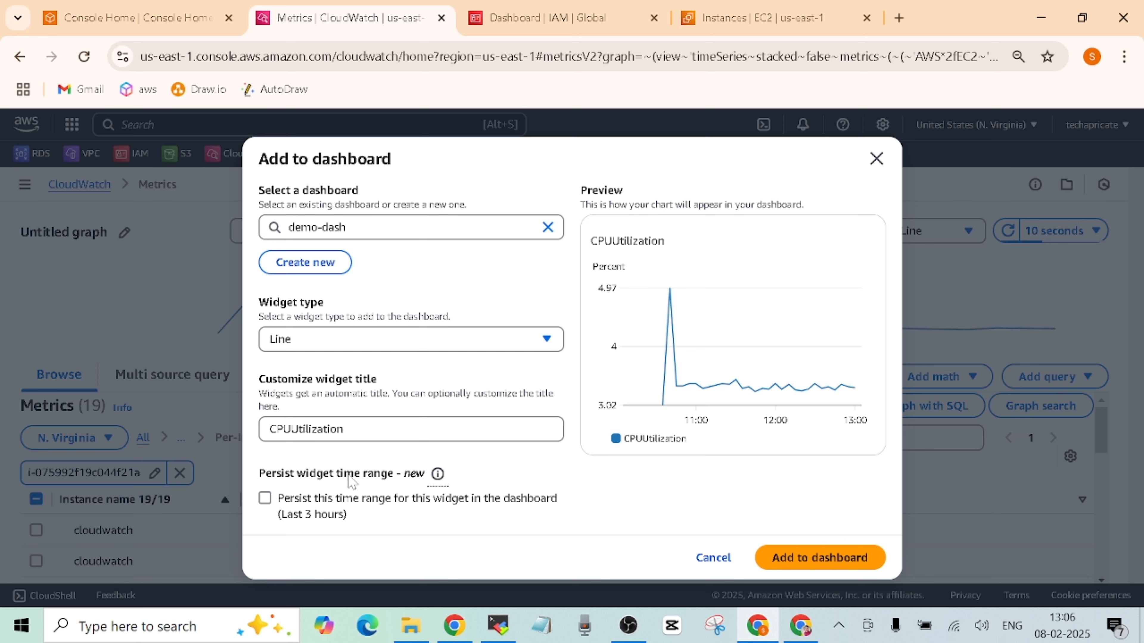
pyautogui.click(816, 561)
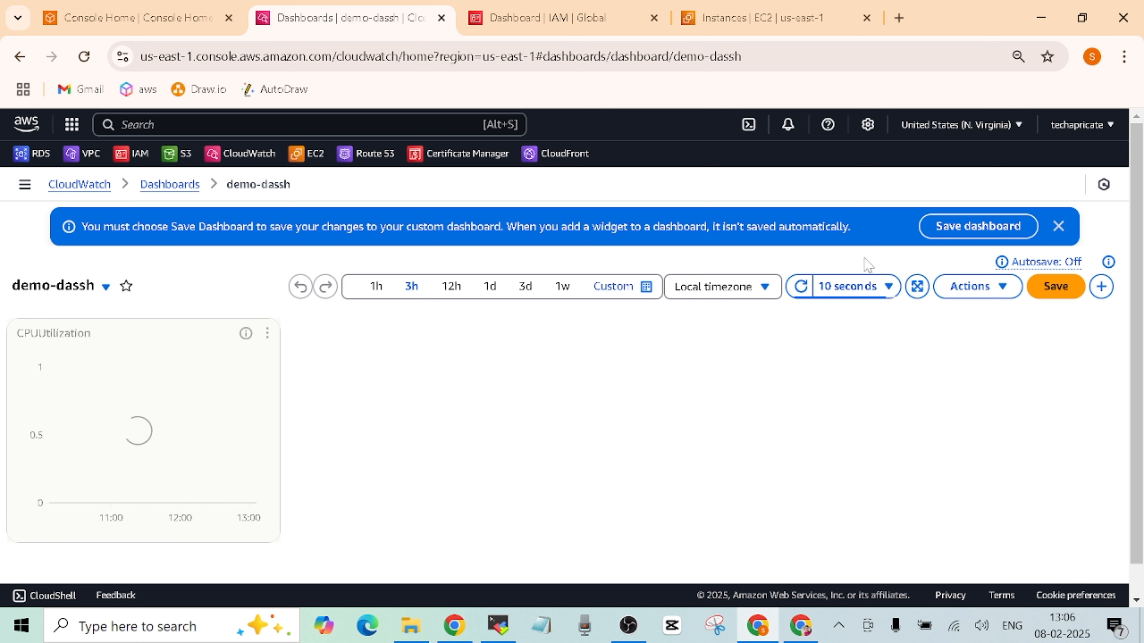
# - Save demo-dassh, star it as a favourite, and view the CPUUtilization widget enlarged
pyautogui.click(994, 227)
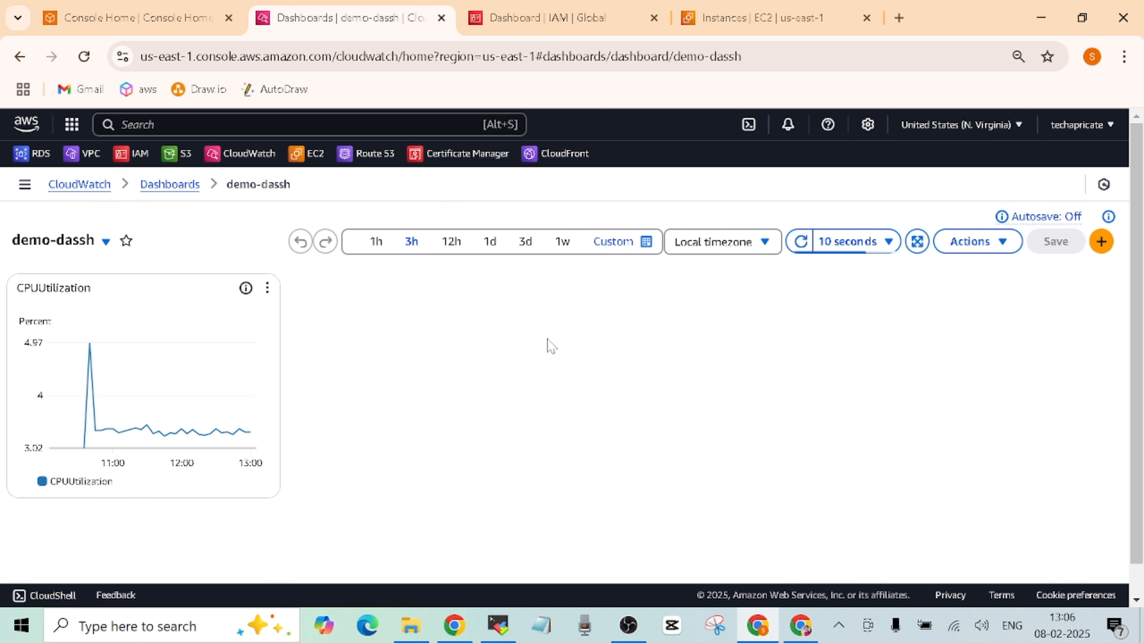
pyautogui.click(127, 242)
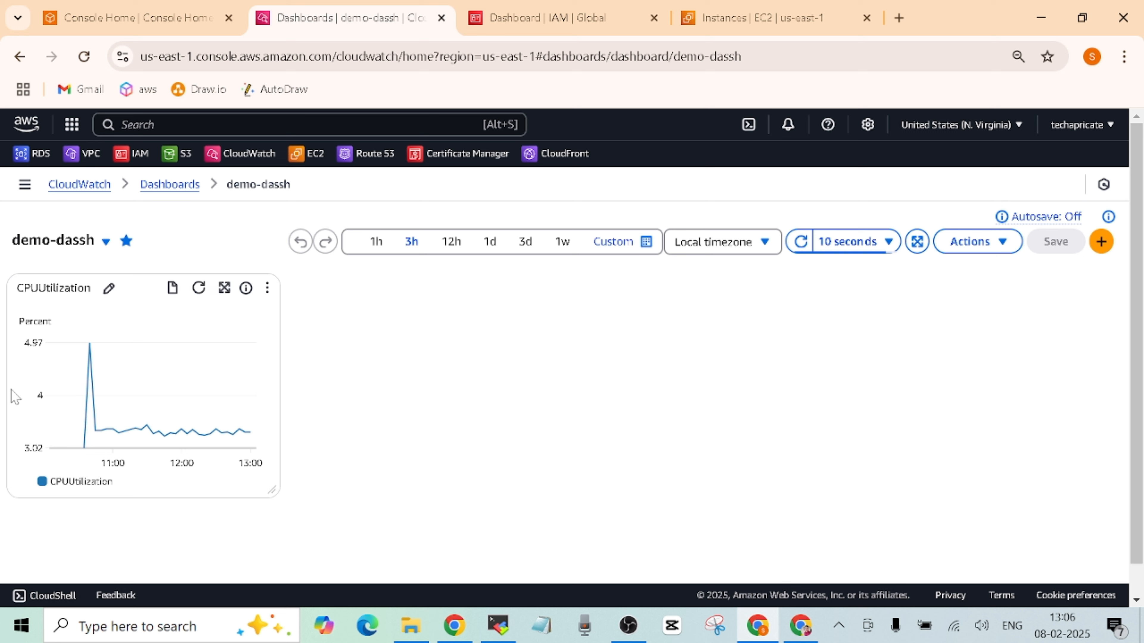
pyautogui.moveTo(145, 363)
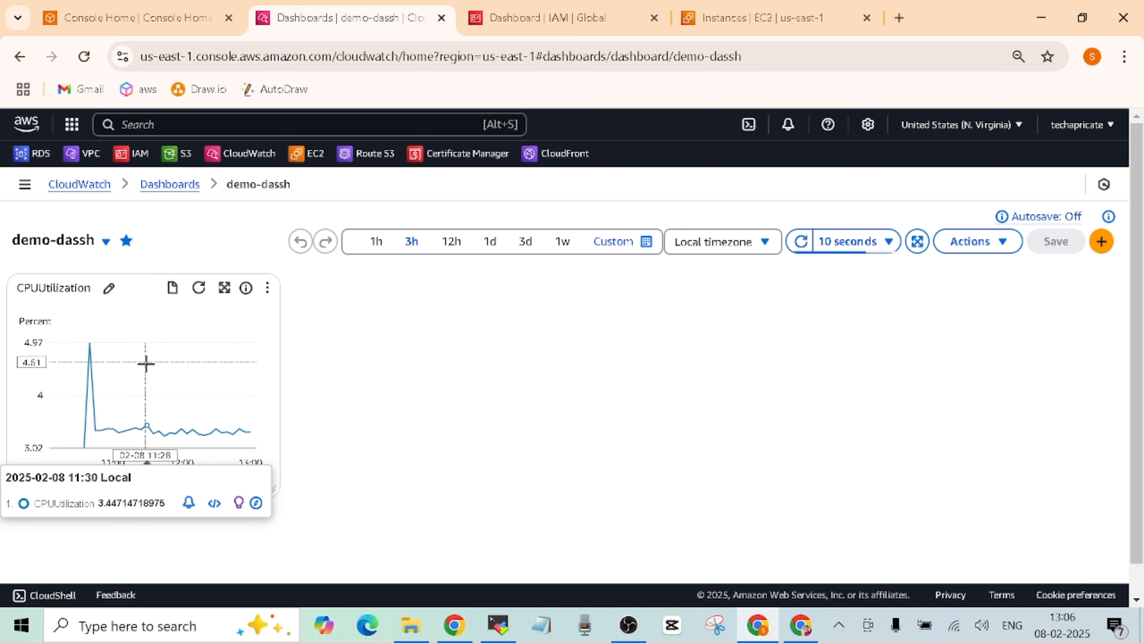
pyautogui.click(268, 288)
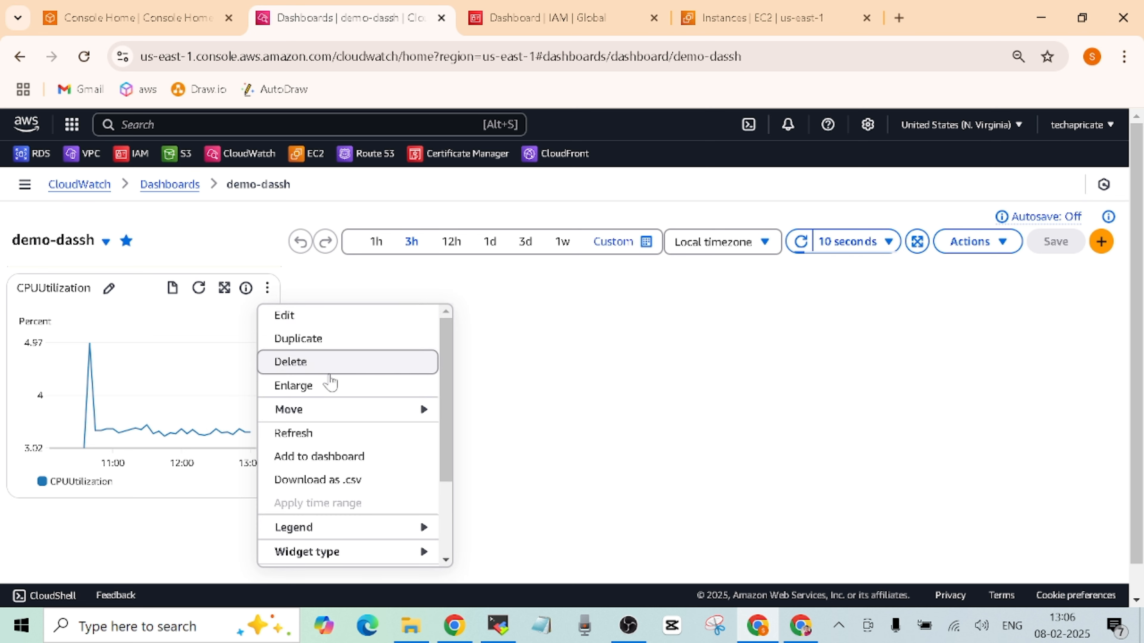
pyautogui.click(330, 384)
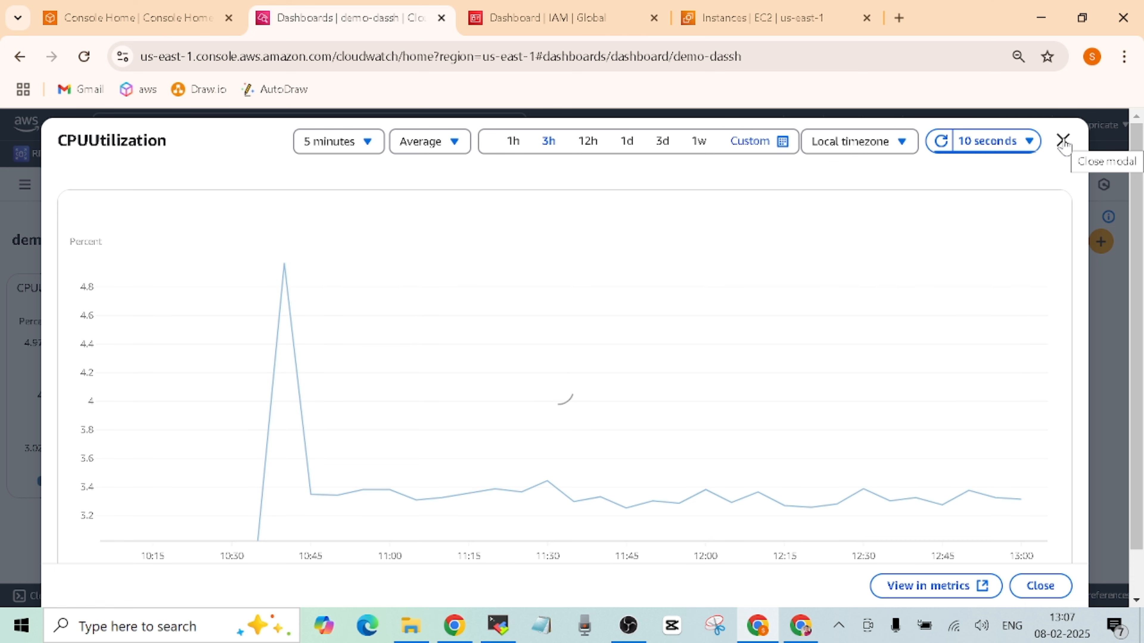
pyautogui.click(1064, 143)
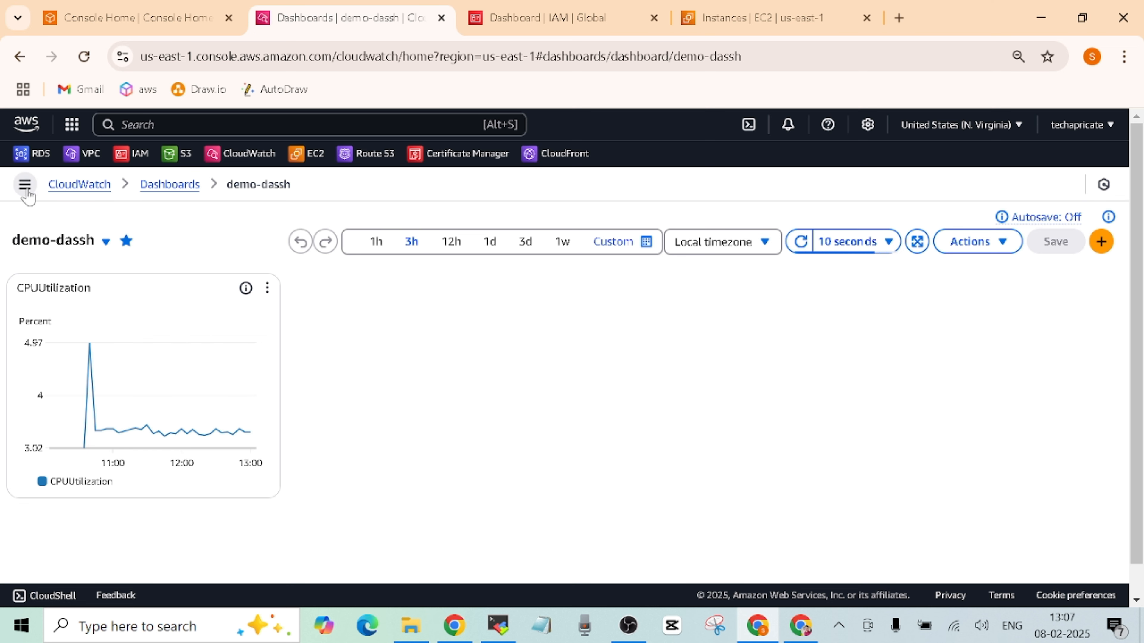
pyautogui.click(74, 188)
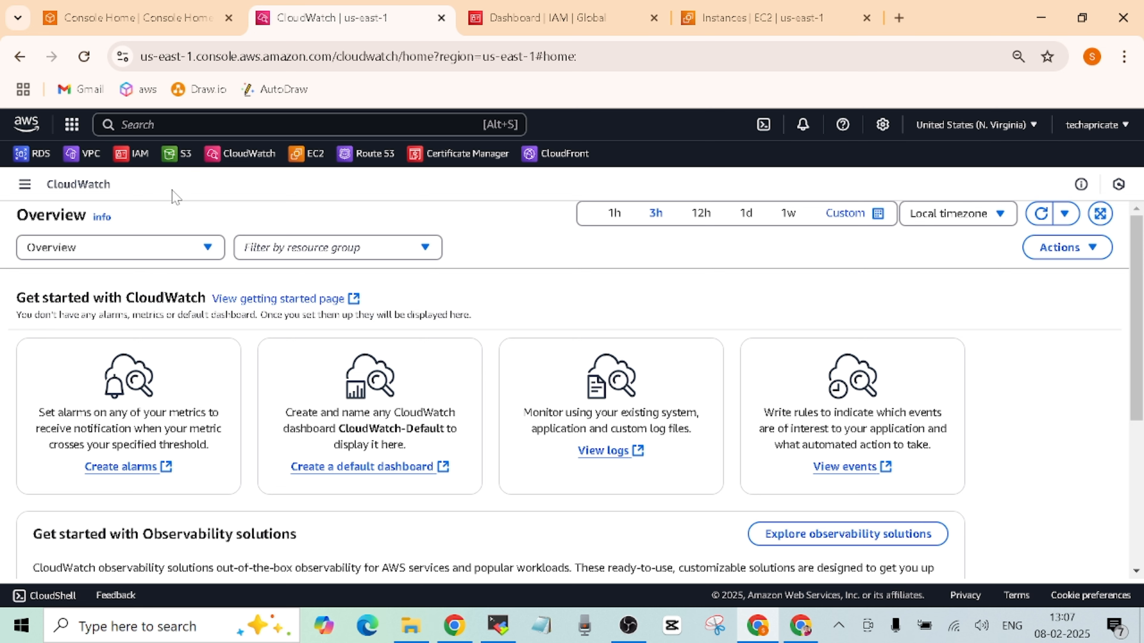
pyautogui.click(25, 184)
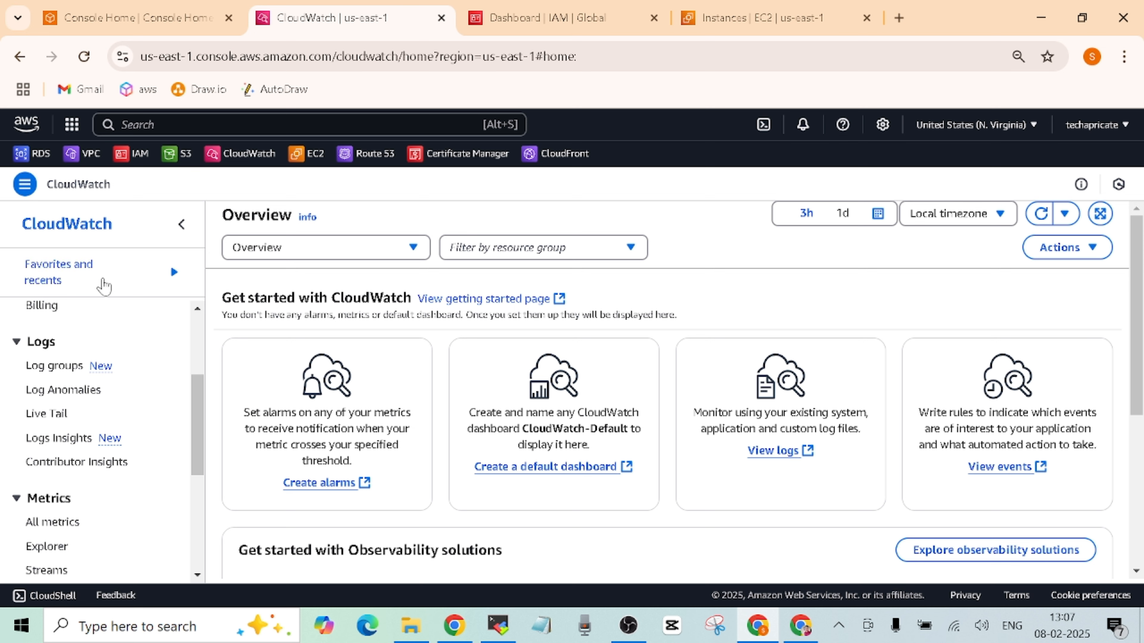
pyautogui.moveTo(197, 395); pyautogui.dragTo(158, 327)
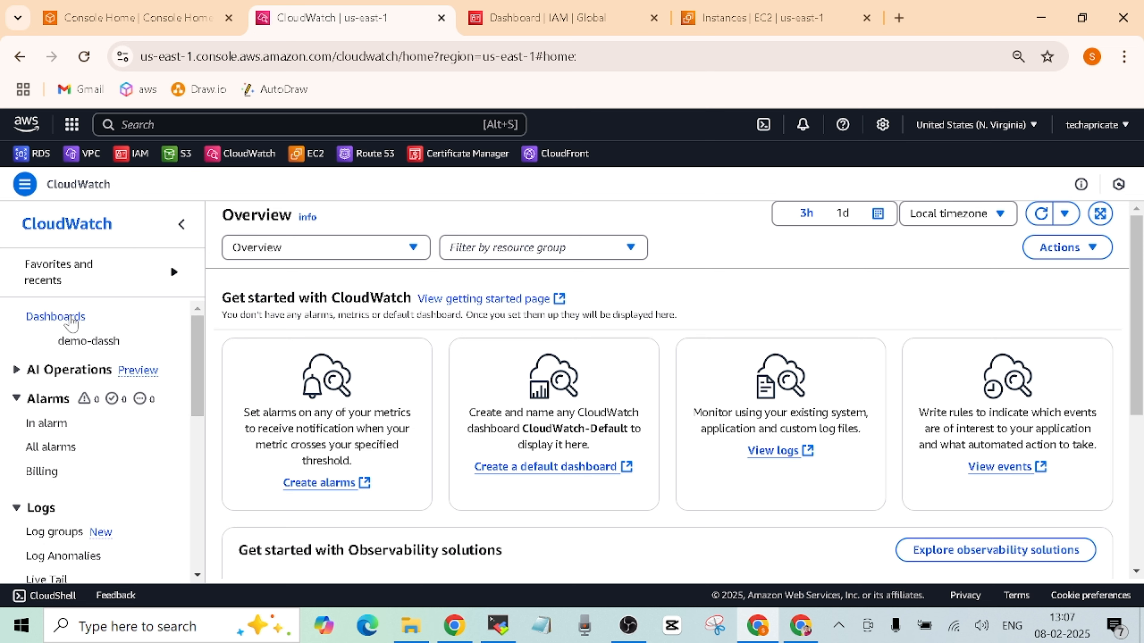
pyautogui.click(57, 316)
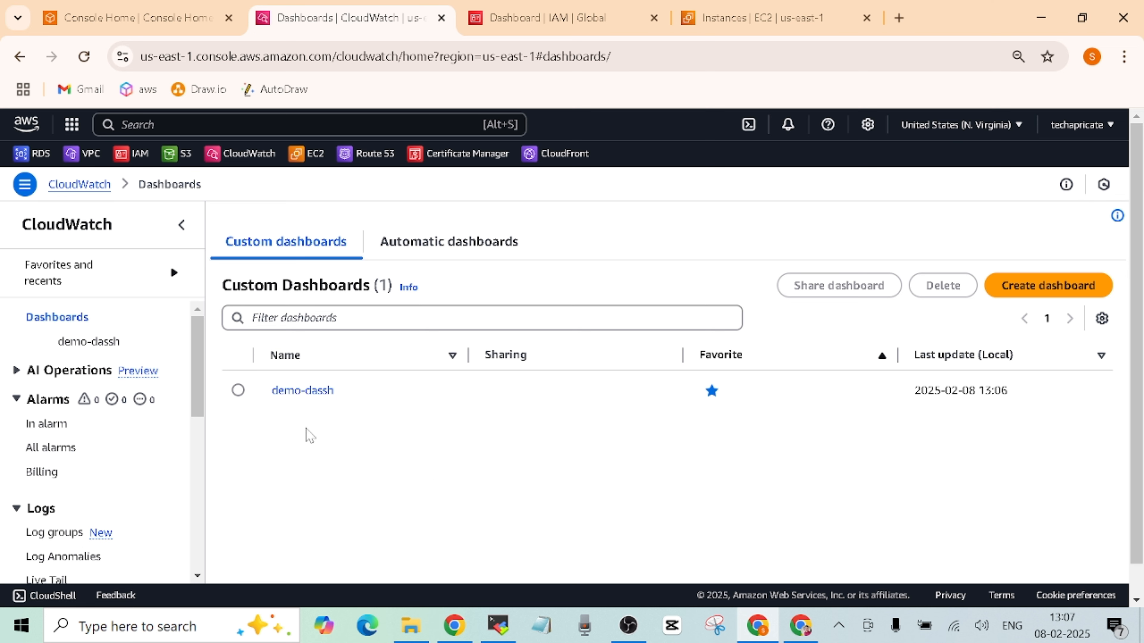
pyautogui.click(295, 392)
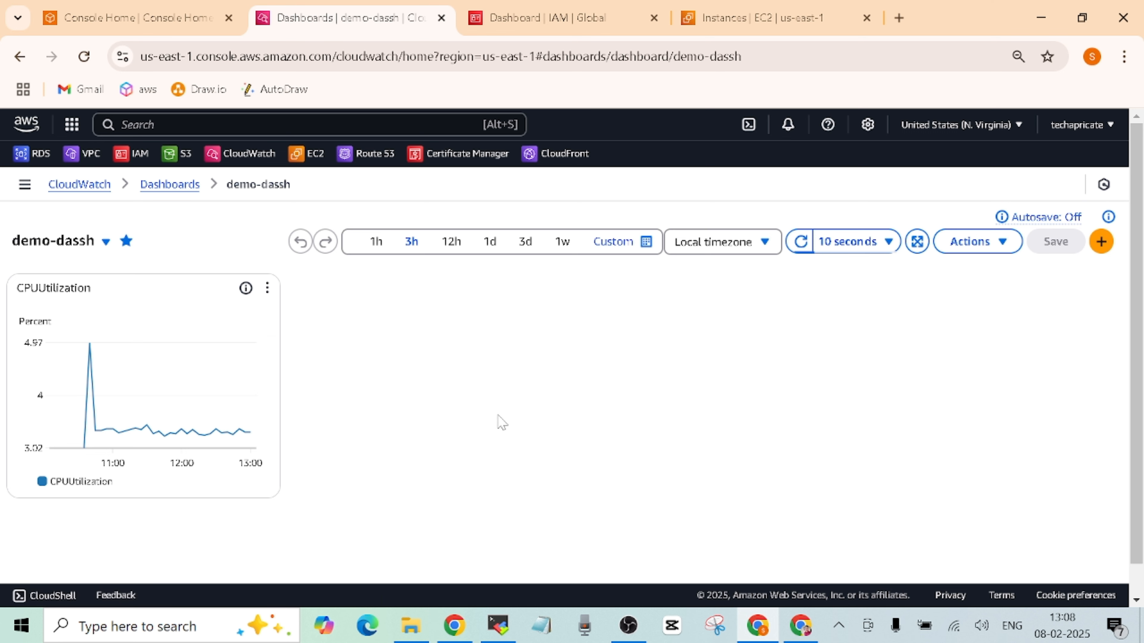
# - Review the GitHub README's four agent setup steps, from launching the EC2 instance to agent-ctl status
pyautogui.moveTo(800, 625)
pyautogui.click(752, 493)
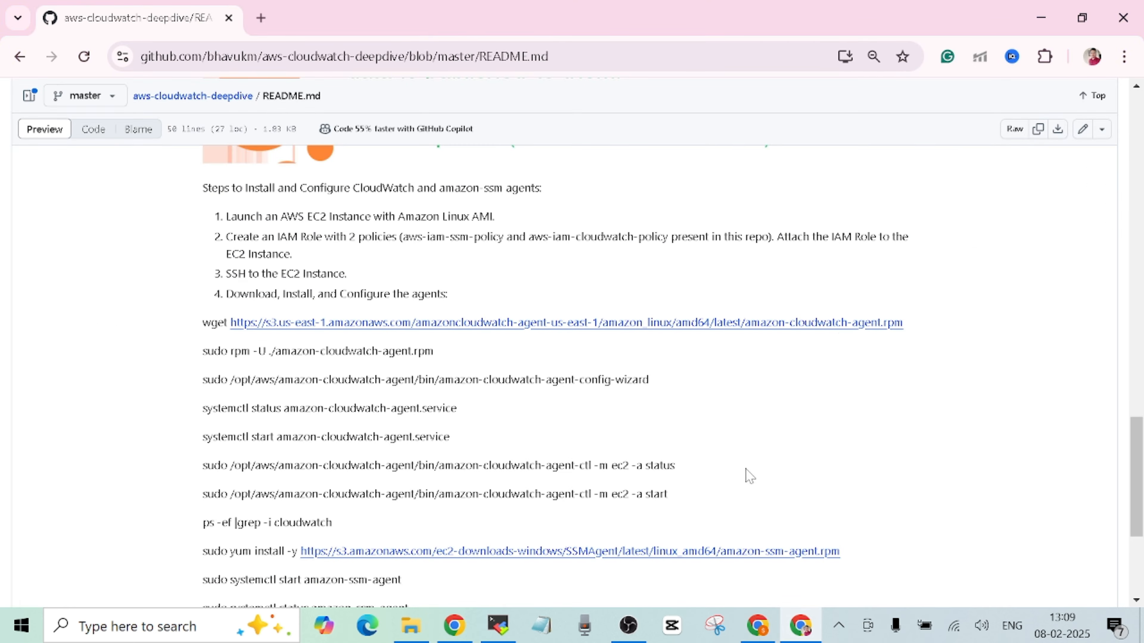
pyautogui.scroll(3, 1135, 453)
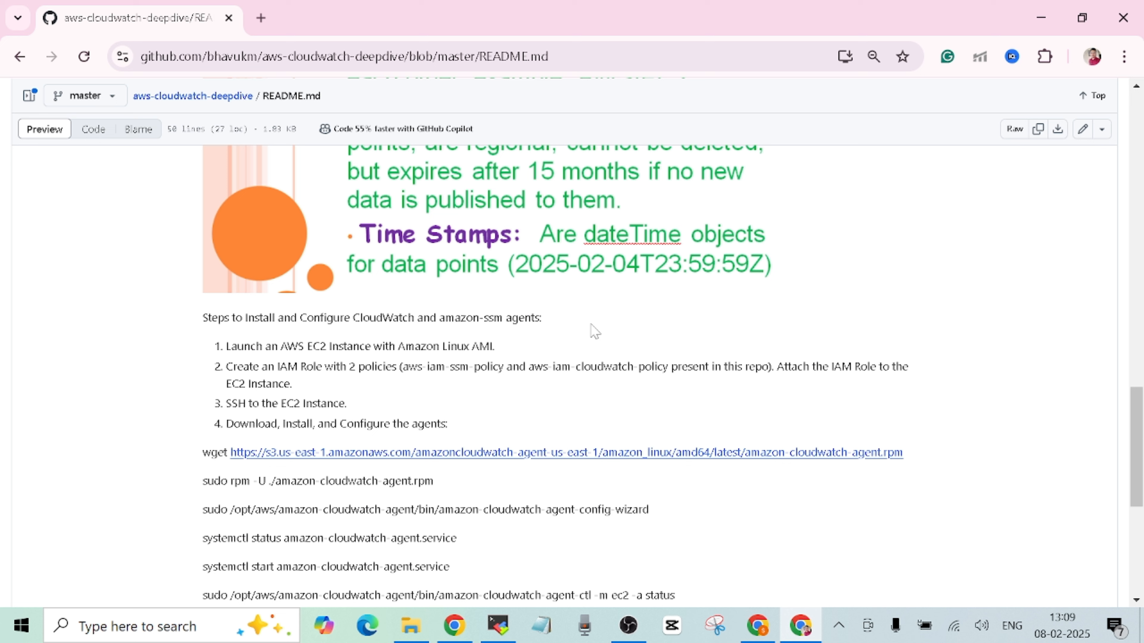
# - Search for Systems Manager and open it in a new console tab
pyautogui.click(754, 556)
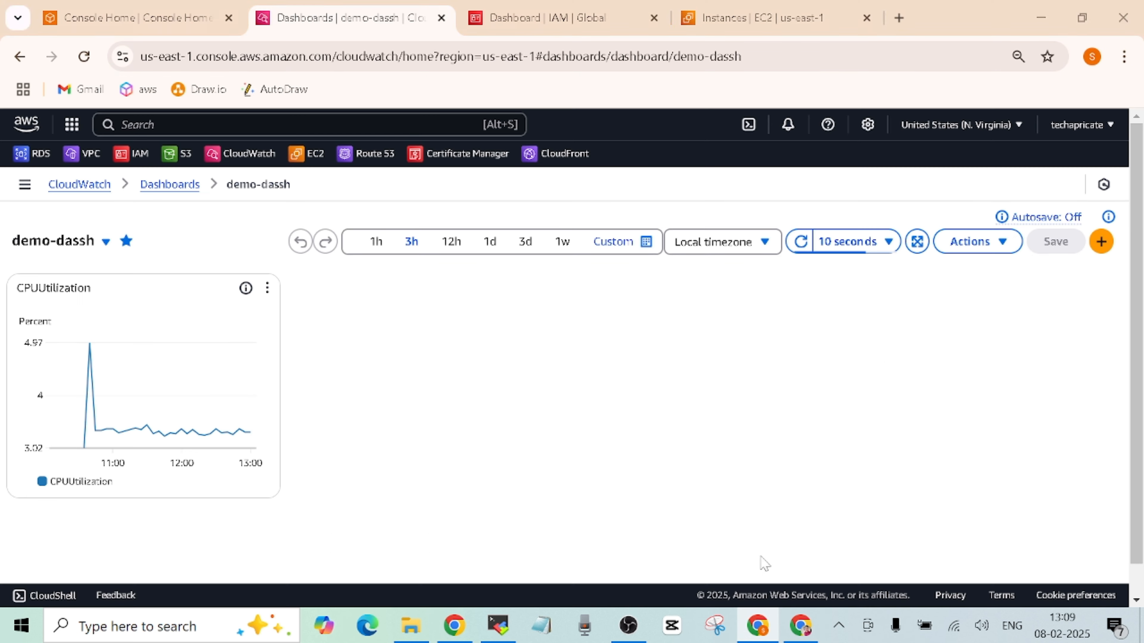
pyautogui.click(347, 124)
pyautogui.write('system')
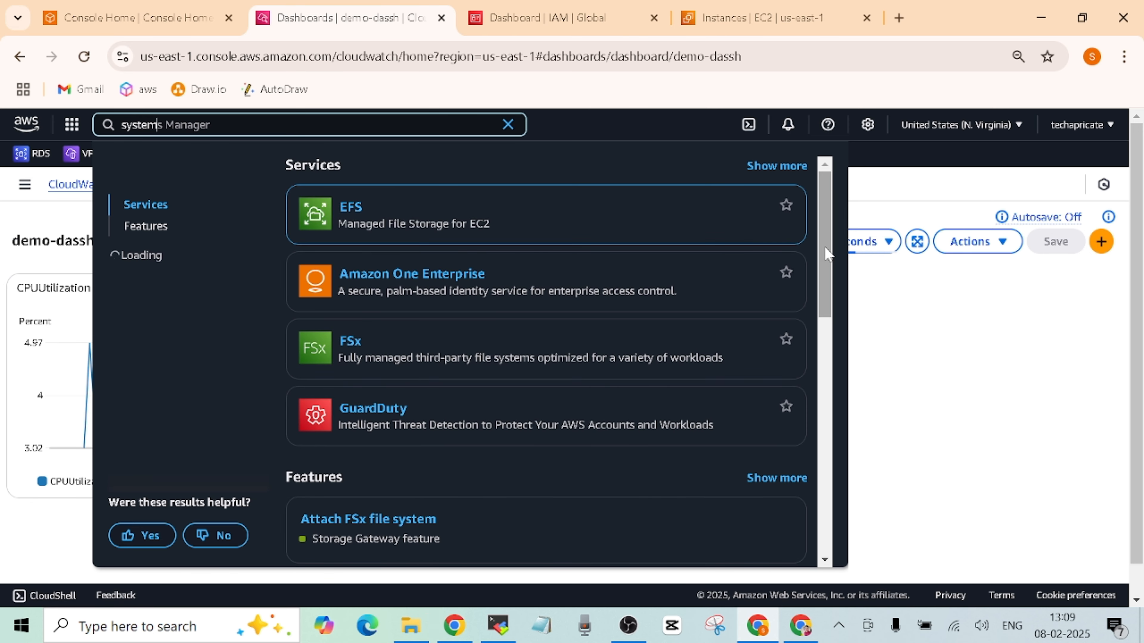
pyautogui.scroll(-5, 824, 303)
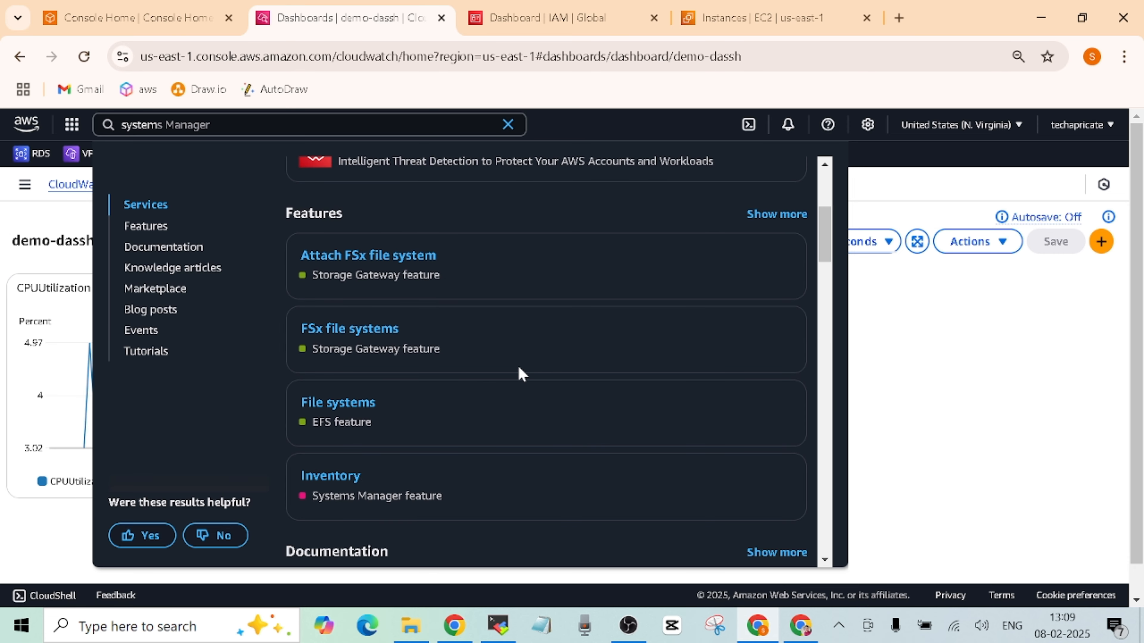
pyautogui.click(157, 124)
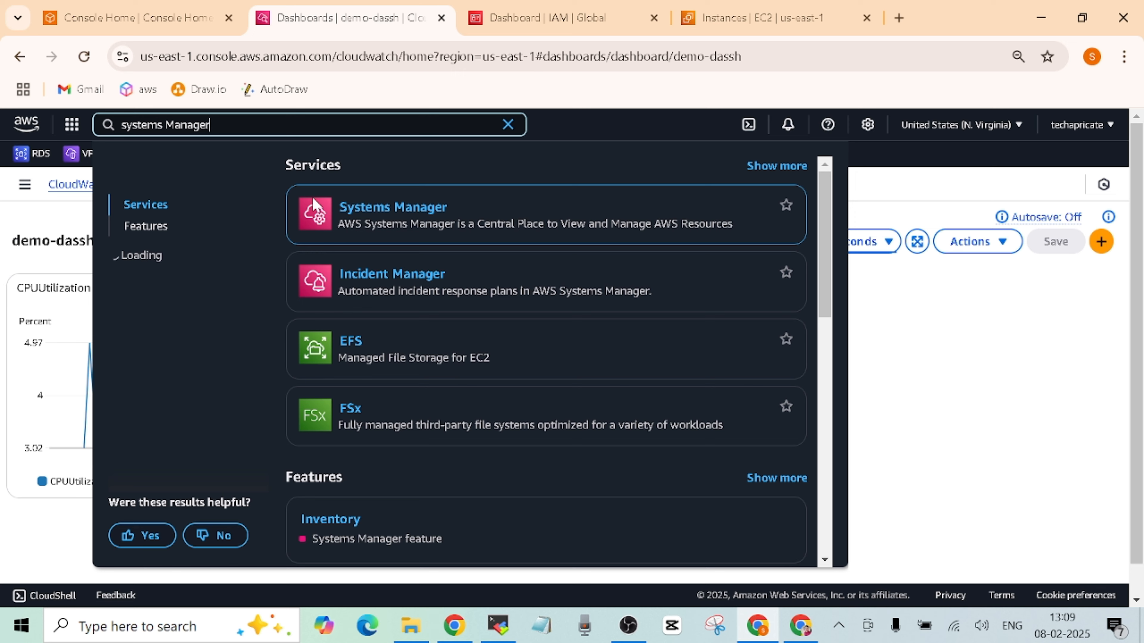
pyautogui.rightClick(407, 210)
pyautogui.click(433, 225)
pyautogui.click(968, 358)
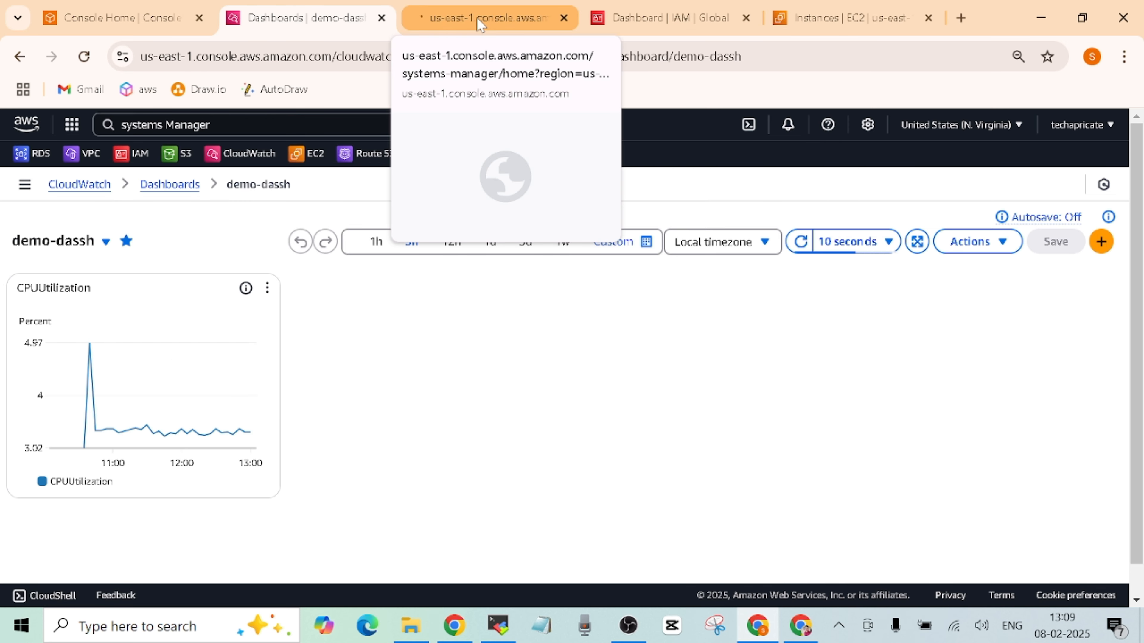
pyautogui.click(481, 22)
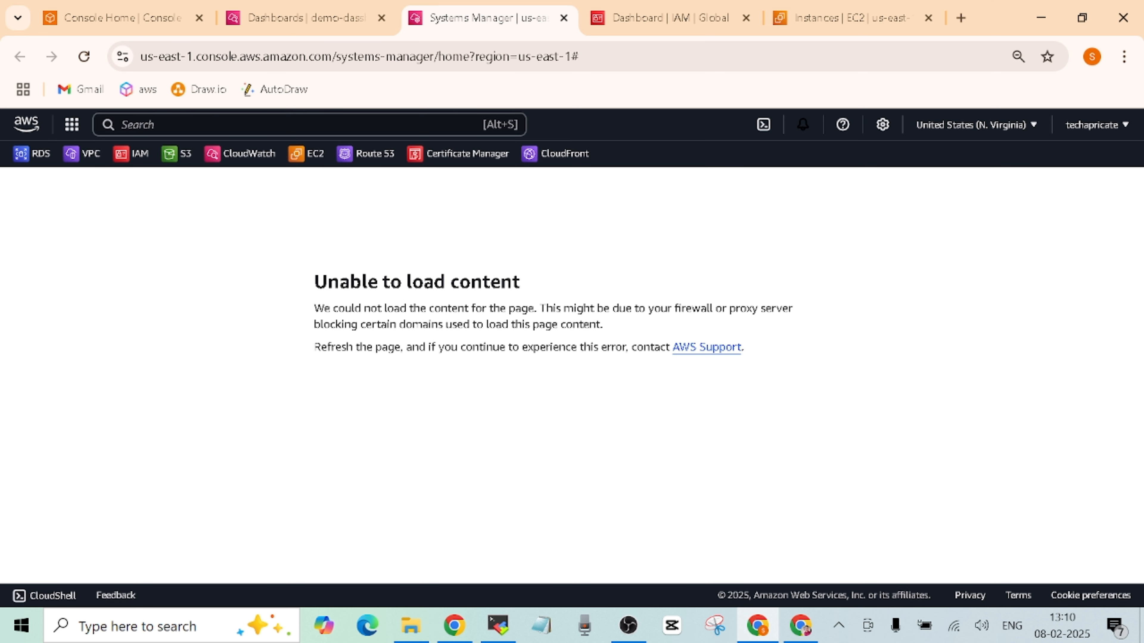
pyautogui.click(84, 56)
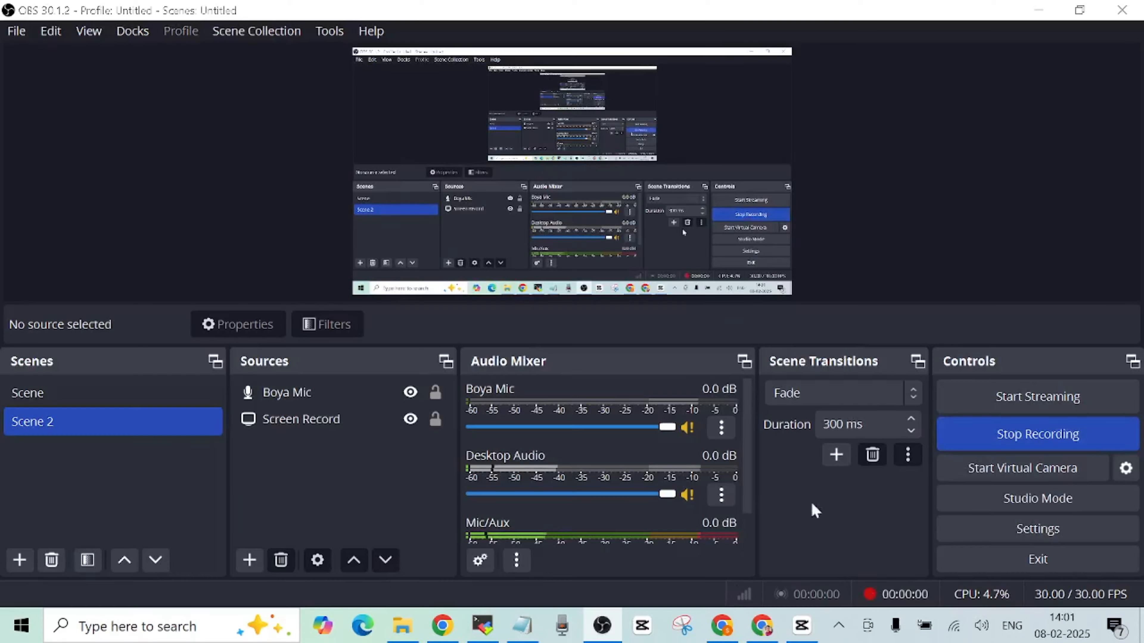
pyautogui.click(738, 625)
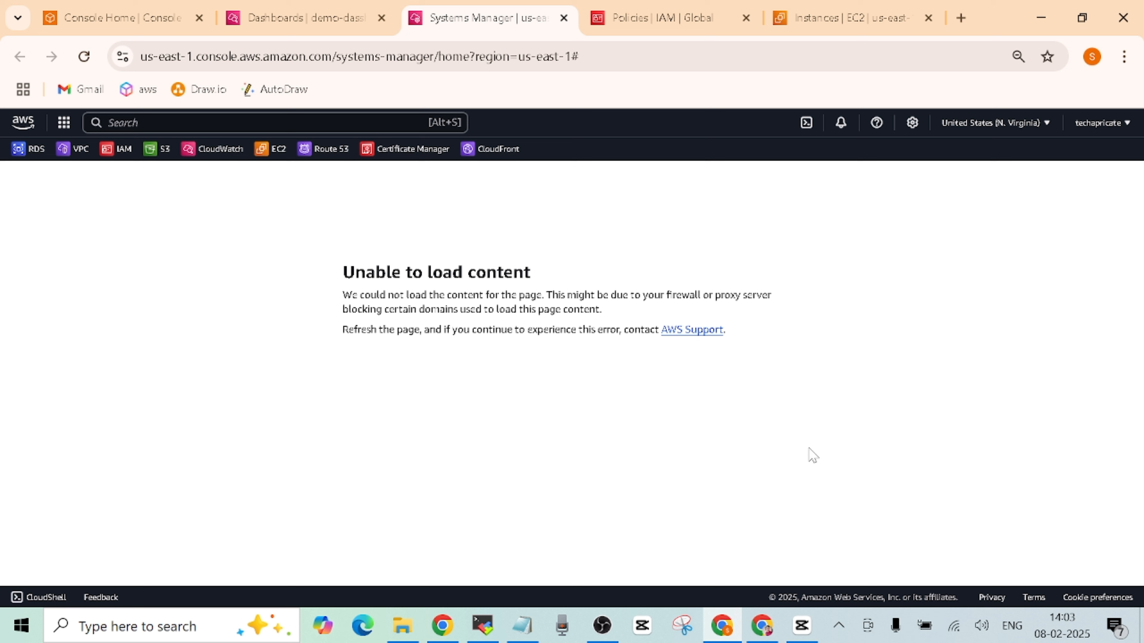
# - Scroll the GitHub README to the agent install commands, from the wget download to the ps check
pyautogui.click(764, 629)
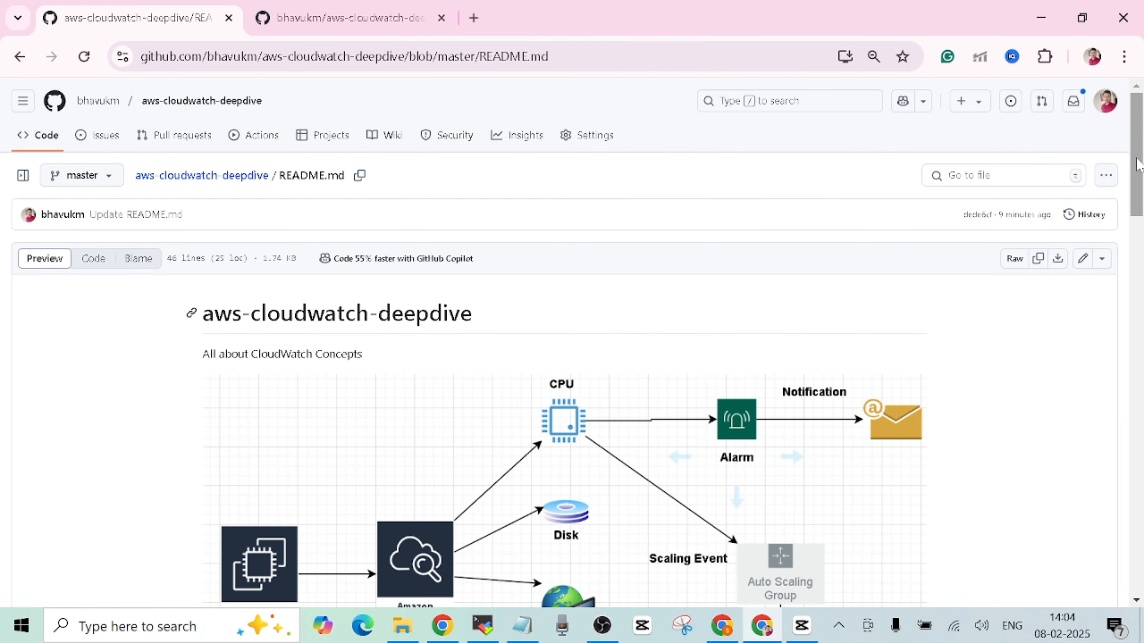
pyautogui.moveTo(1138, 164); pyautogui.dragTo(1141, 500)
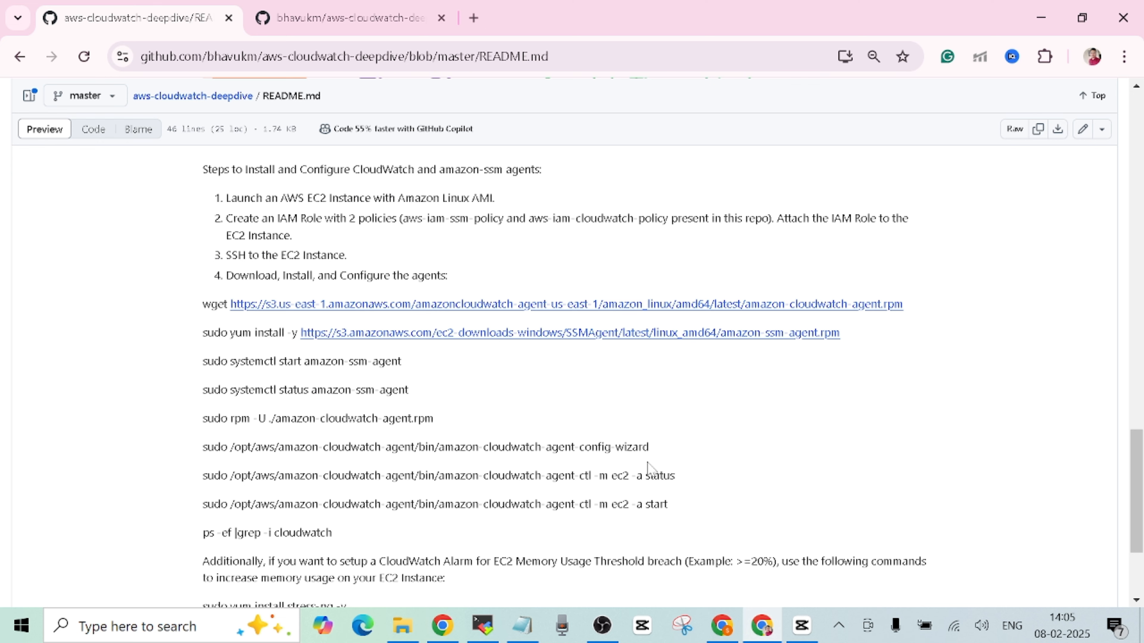
# - Bring up the IAM Policies tab, try an 'iam' service search, then return to the README's IAM role step
pyautogui.click(721, 626)
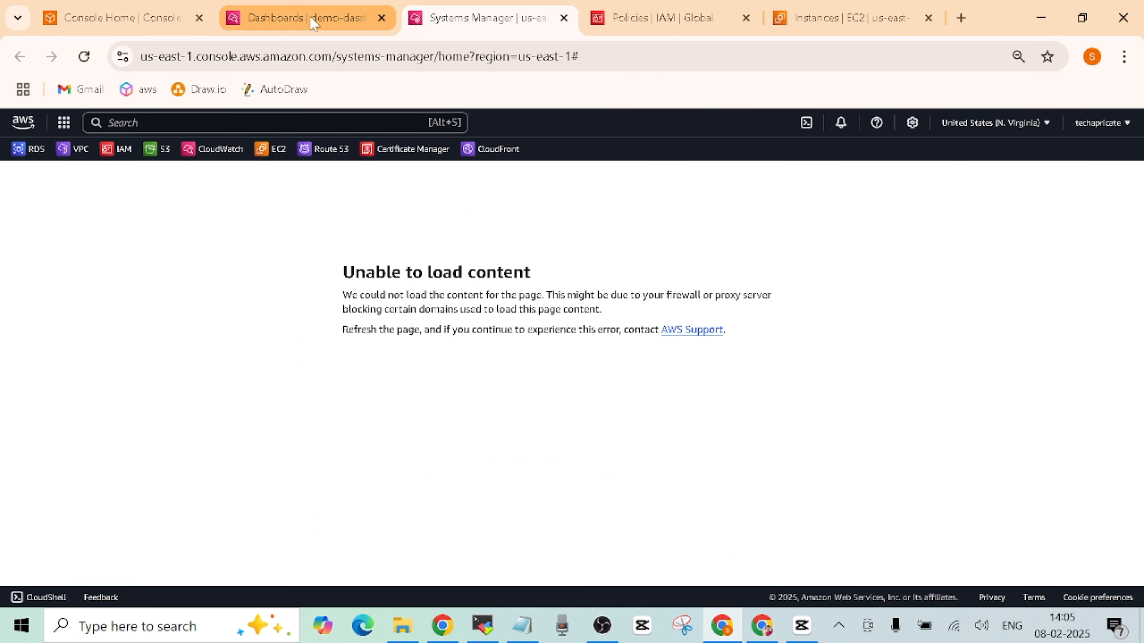
pyautogui.click(841, 20)
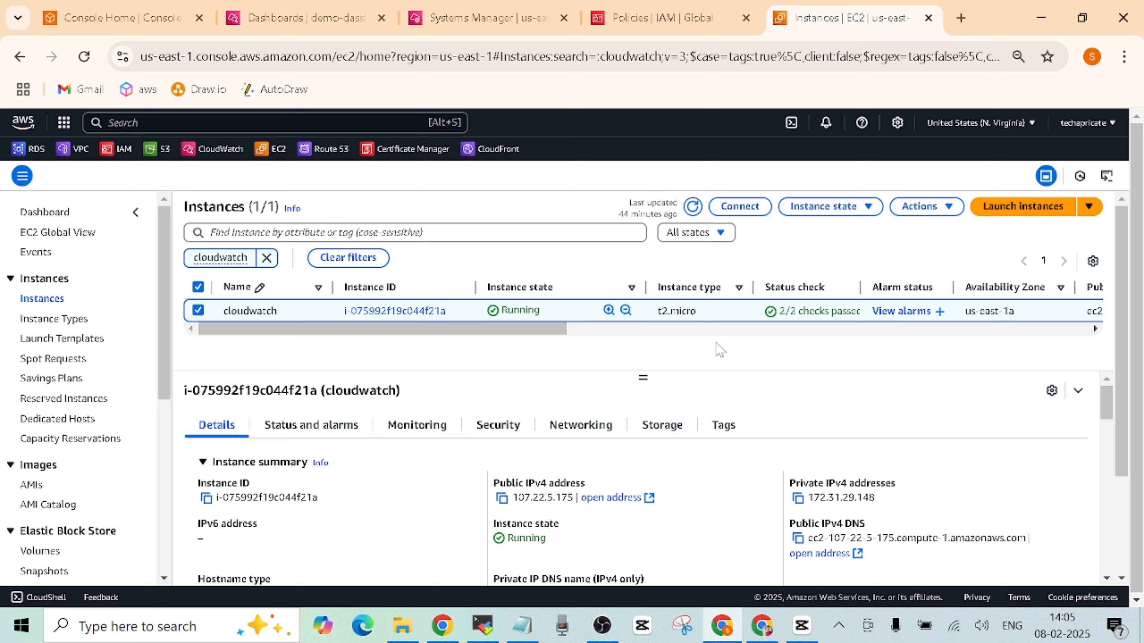
pyautogui.click(665, 22)
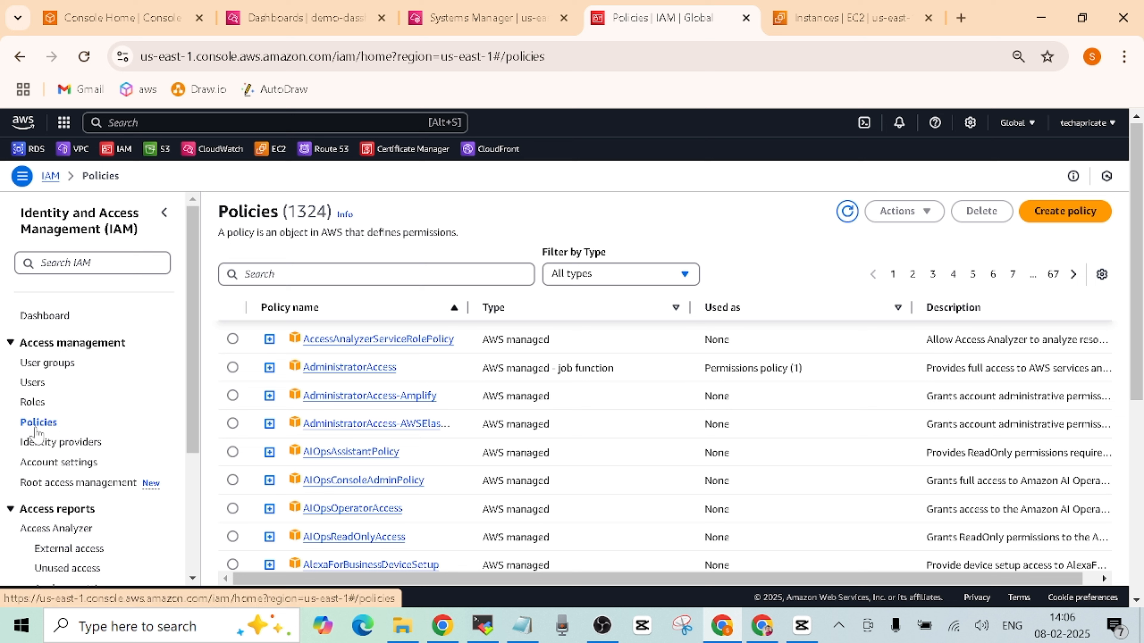
pyautogui.click(182, 123)
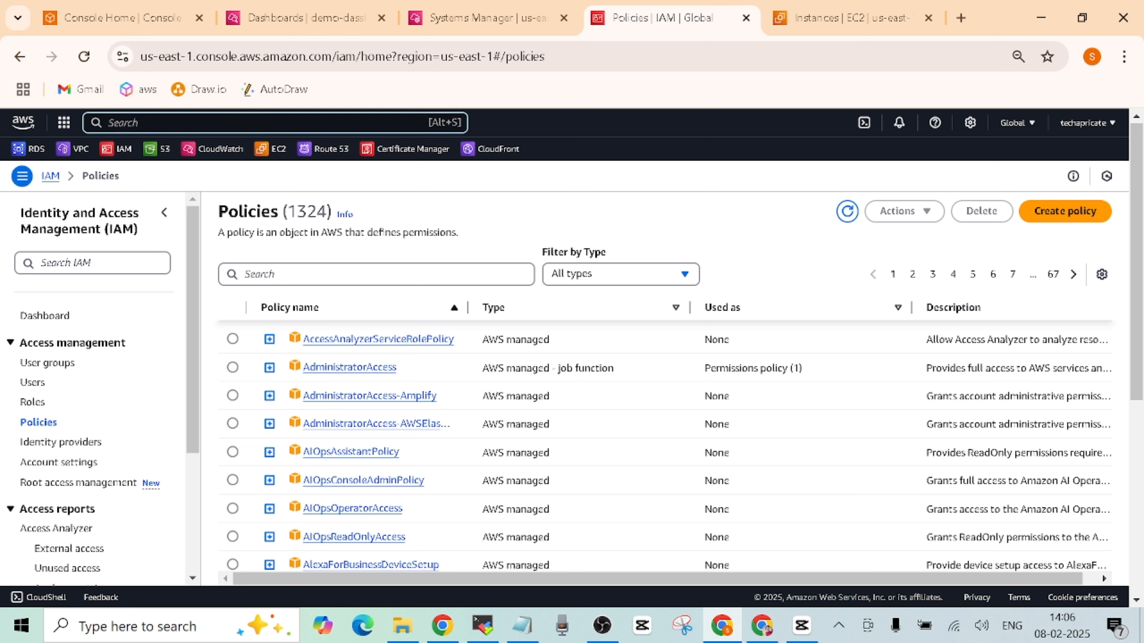
pyautogui.write('iam')
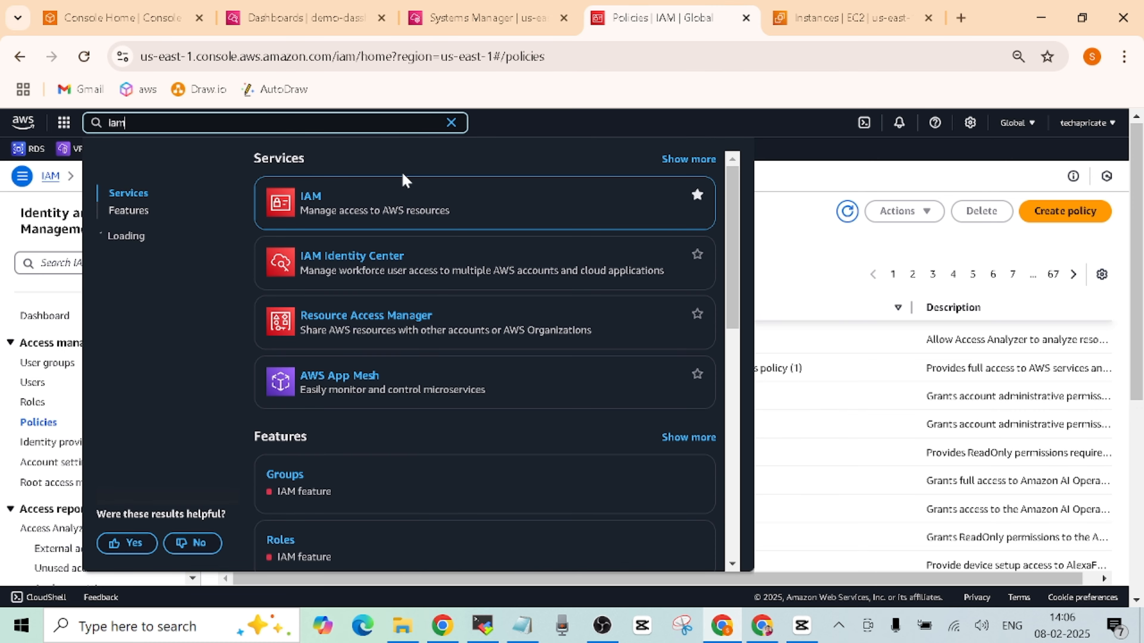
pyautogui.click(789, 180)
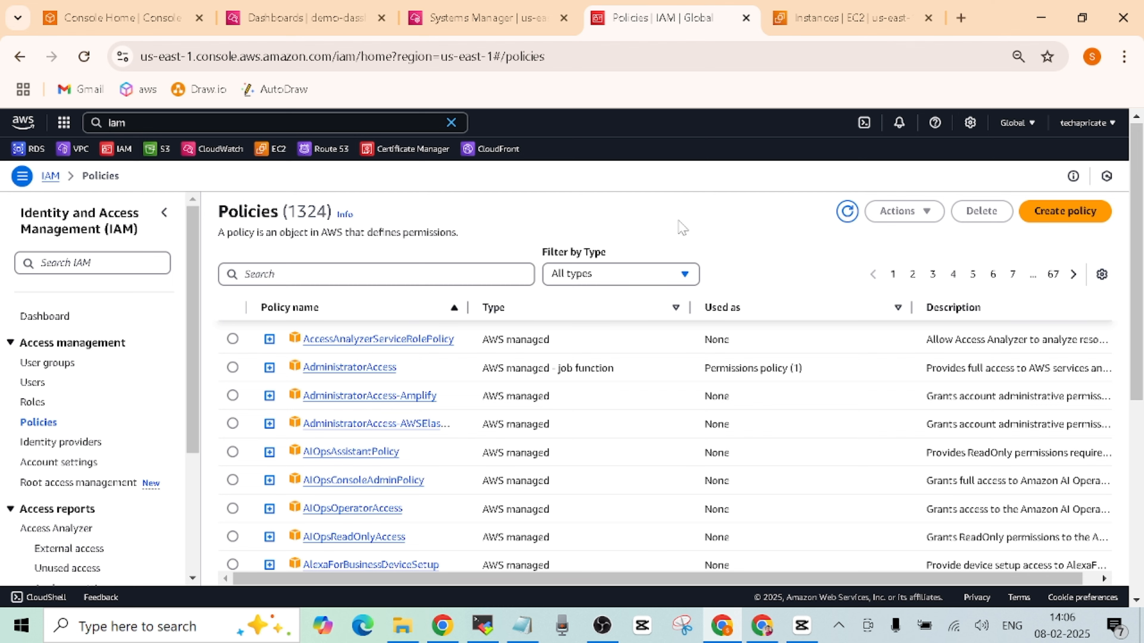
pyautogui.click(767, 631)
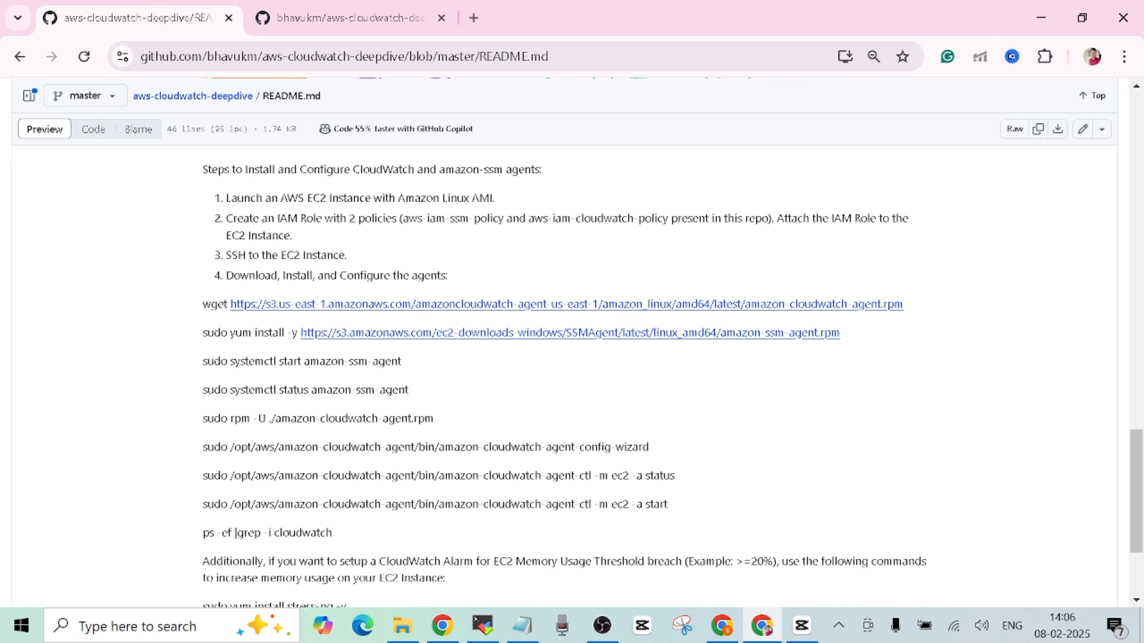
# - Copy the raw contents of aws-iam-cloudwatch-policy.txt from the GitHub repository
pyautogui.click(347, 18)
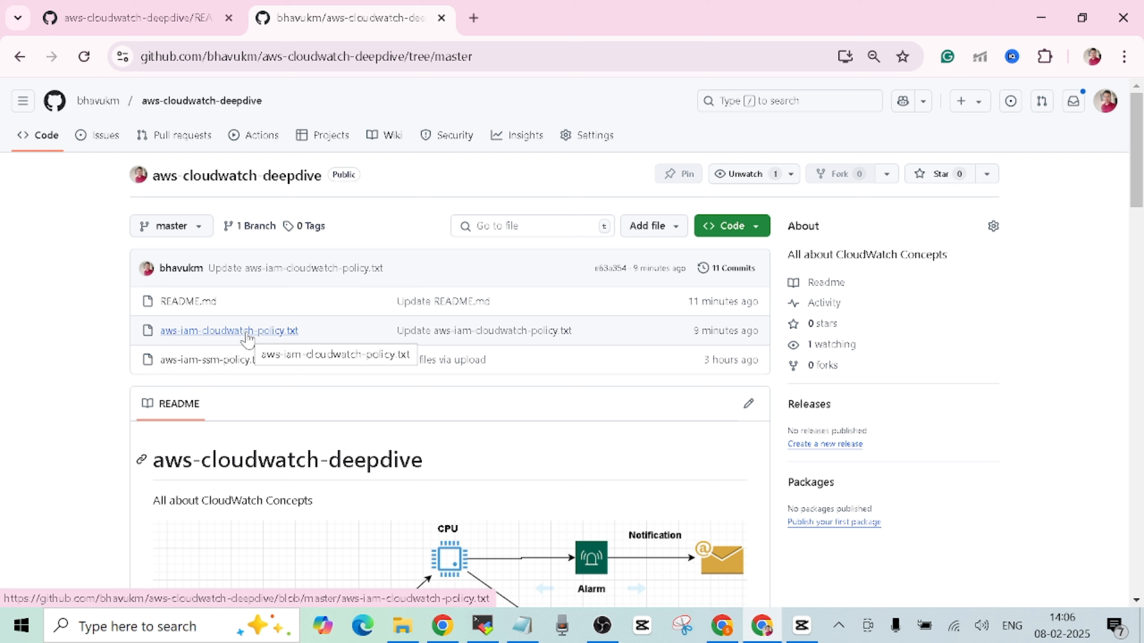
pyautogui.click(246, 333)
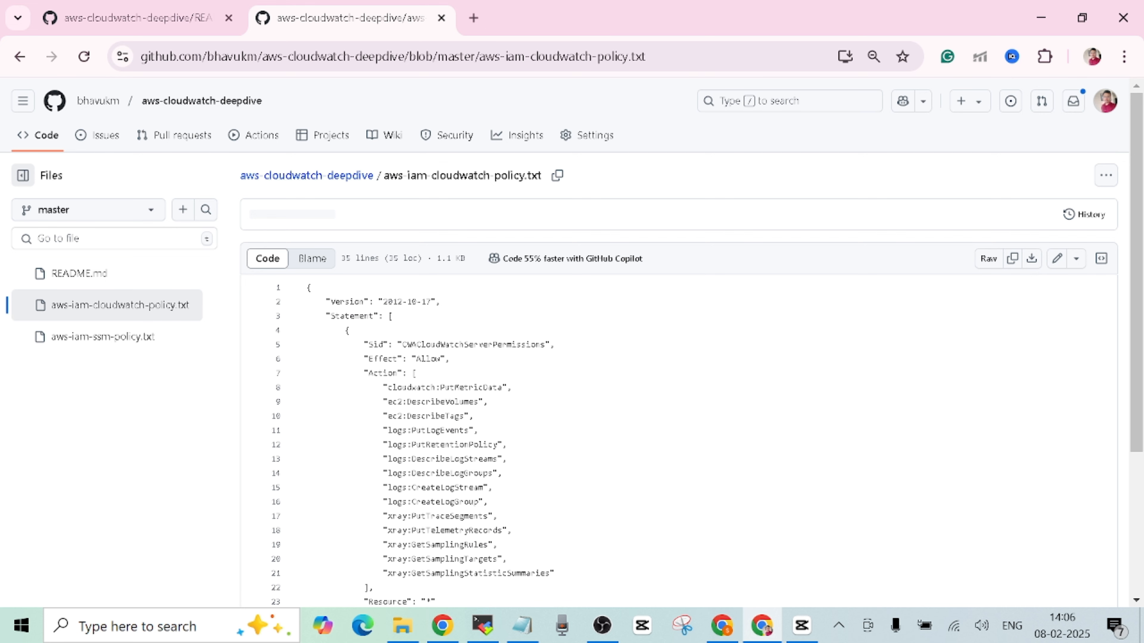
pyautogui.click(1014, 259)
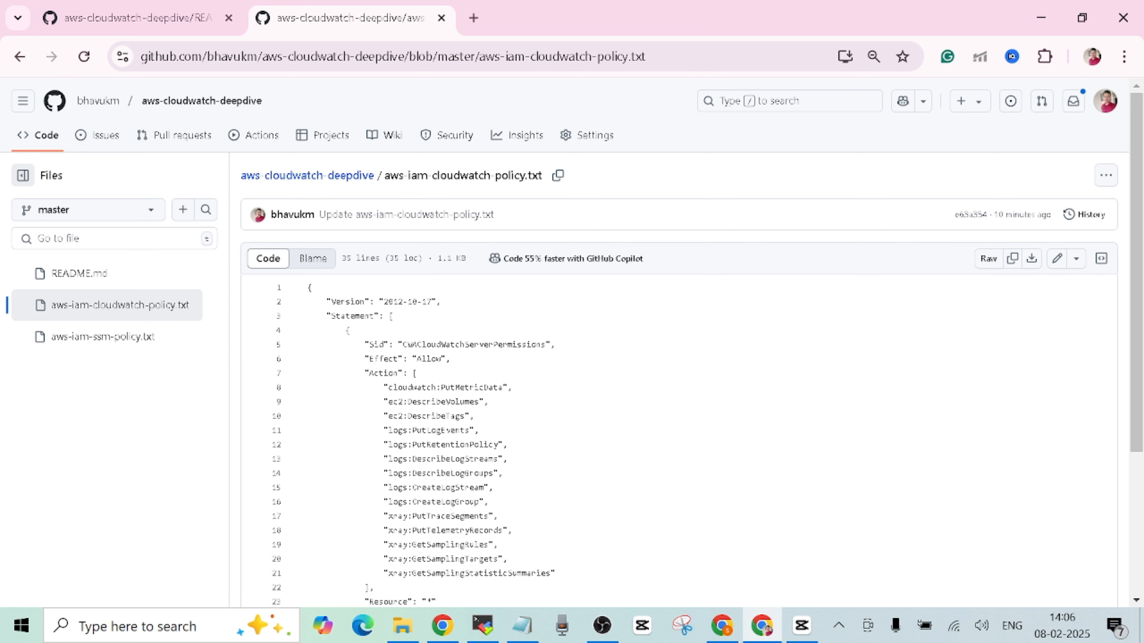
pyautogui.click(721, 625)
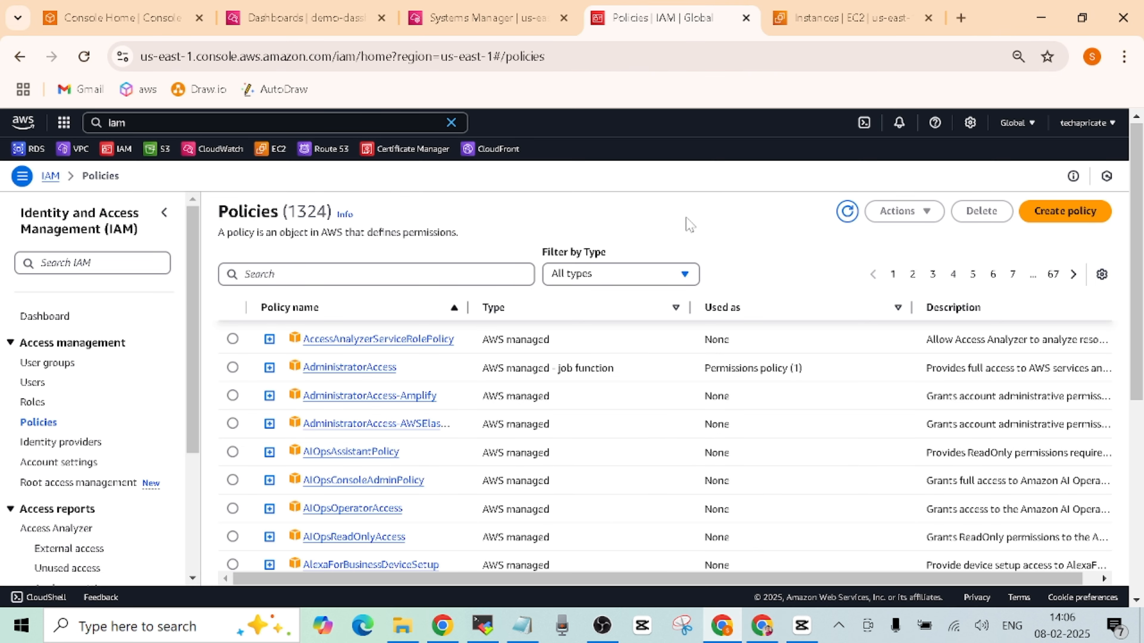
# - Start a new IAM policy from the Policies page
pyautogui.click(1064, 215)
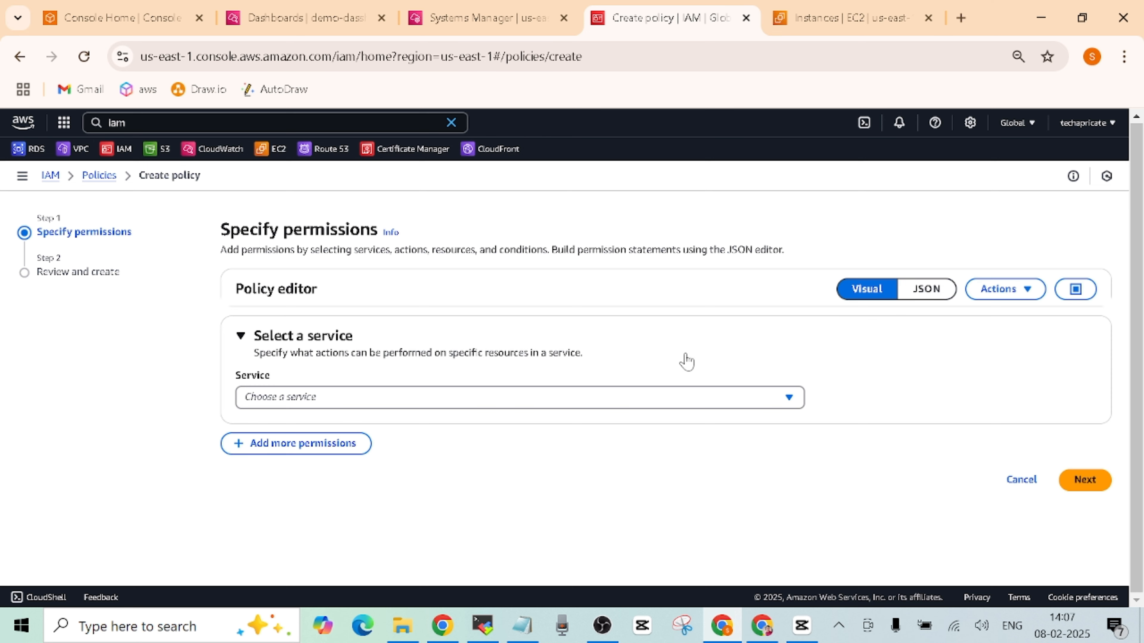
# - Replace the default policy JSON with the copied CloudWatch permissions and proceed to review
pyautogui.click(931, 296)
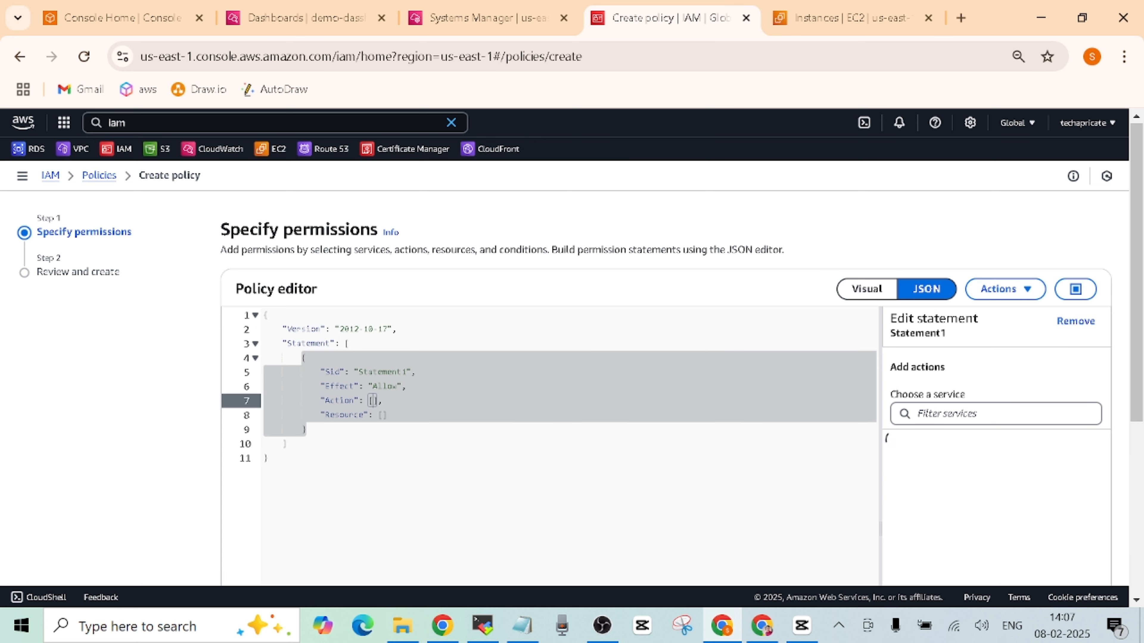
pyautogui.click(288, 444)
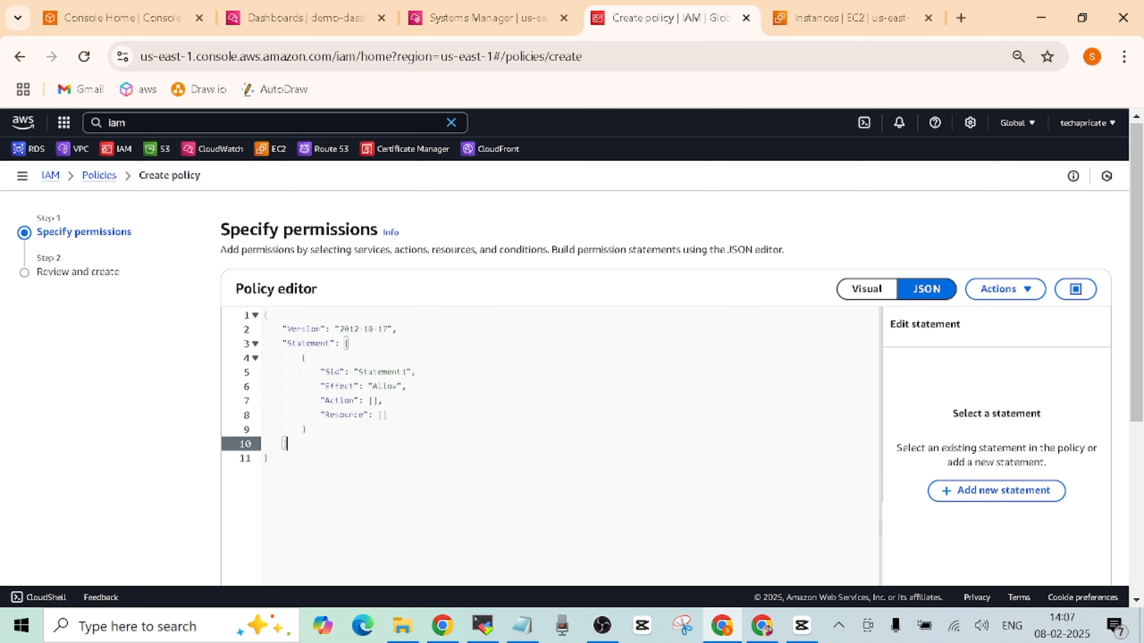
pyautogui.click(269, 459)
pyautogui.hotkey('ctrl', 'a')
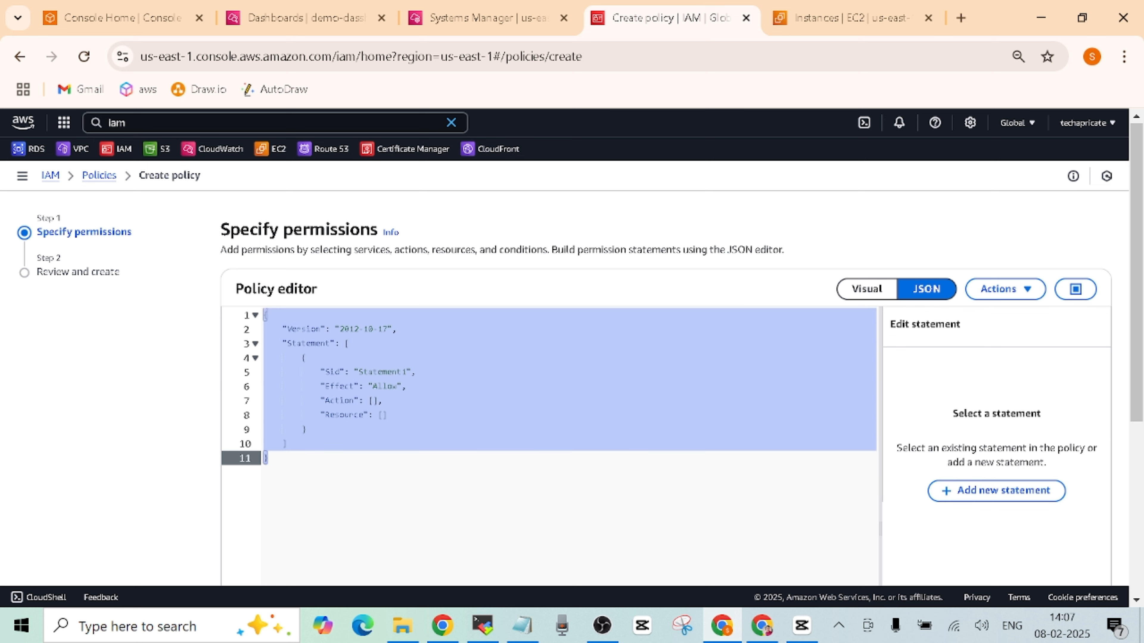
pyautogui.press('BackSpace')
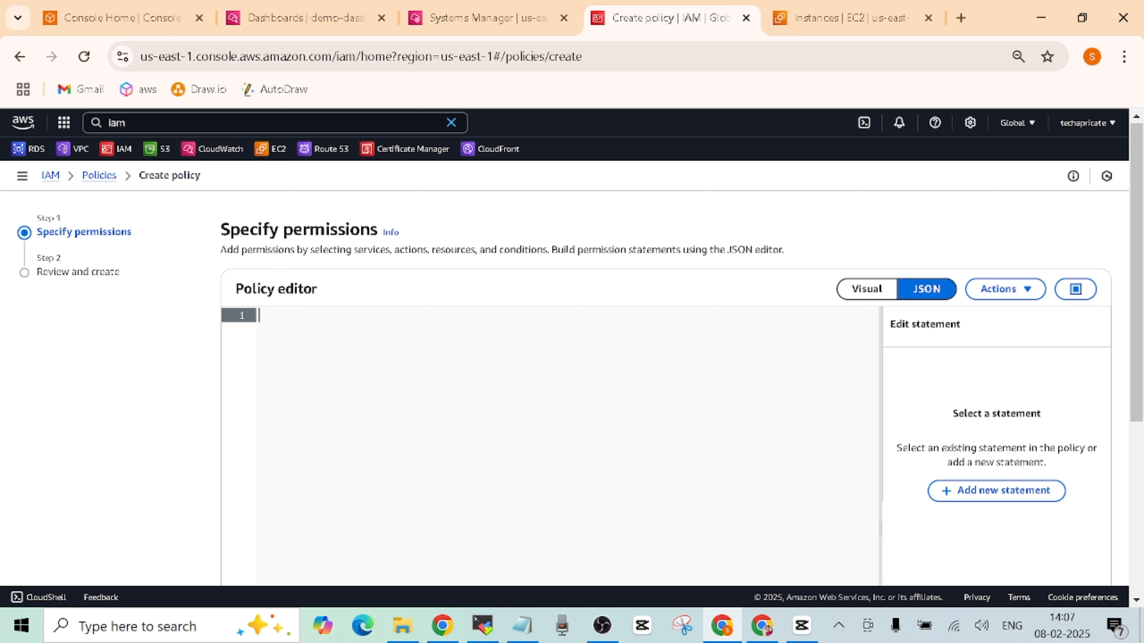
pyautogui.hotkey('ctrl', 'v')
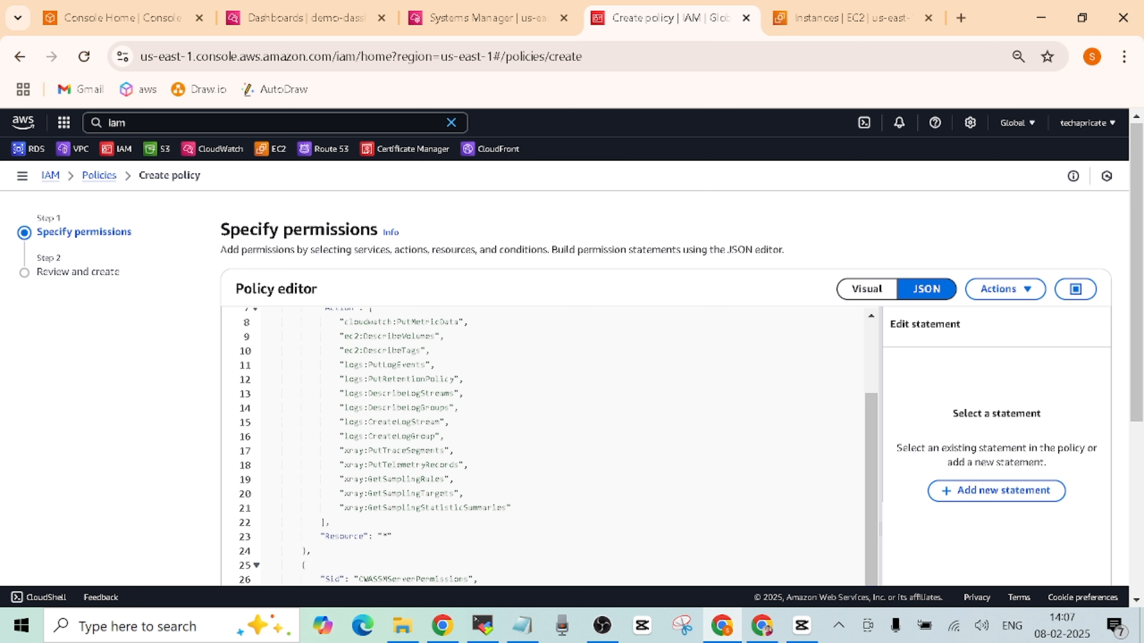
pyautogui.scroll(-1, 1140, 433)
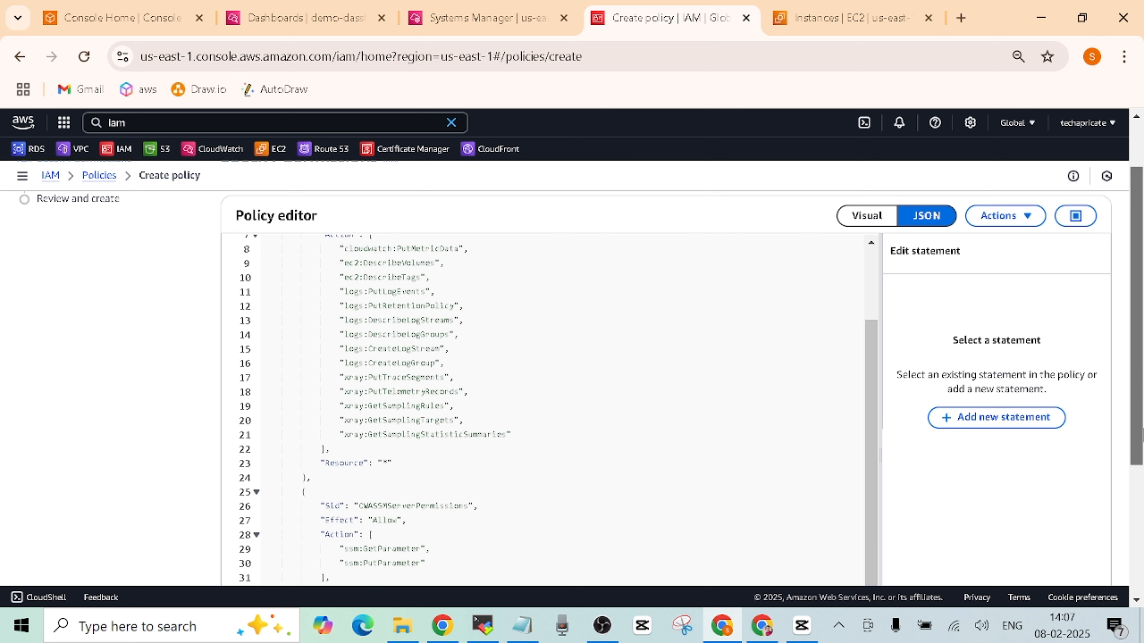
pyautogui.scroll(-1, 1141, 433)
pyautogui.scroll(3, 1130, 352)
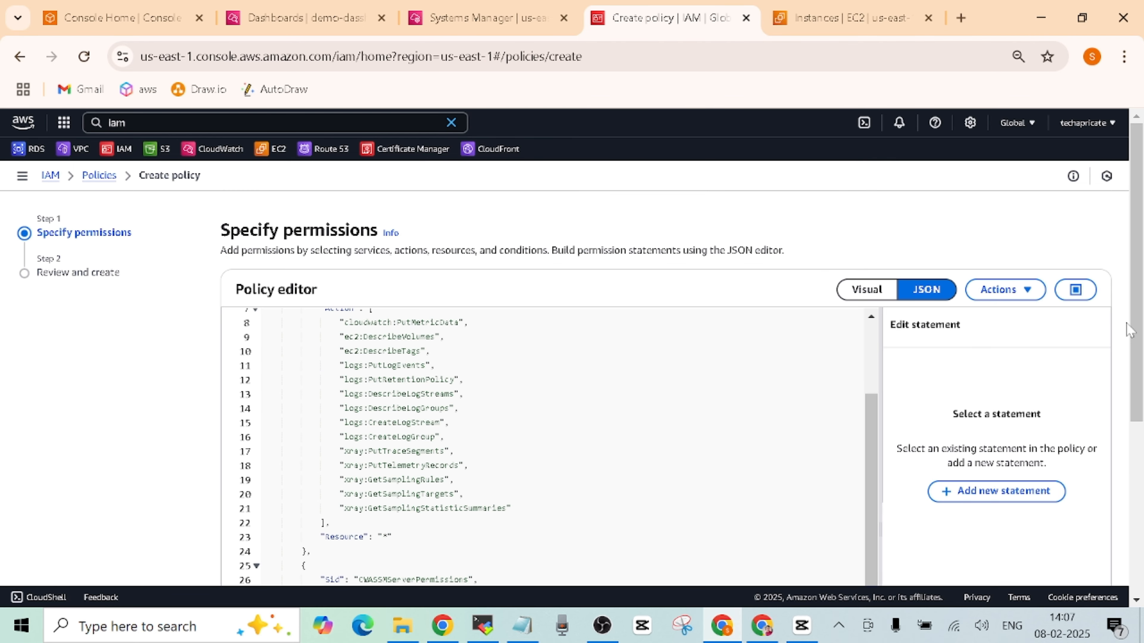
pyautogui.scroll(-5, 1129, 329)
pyautogui.click(1093, 546)
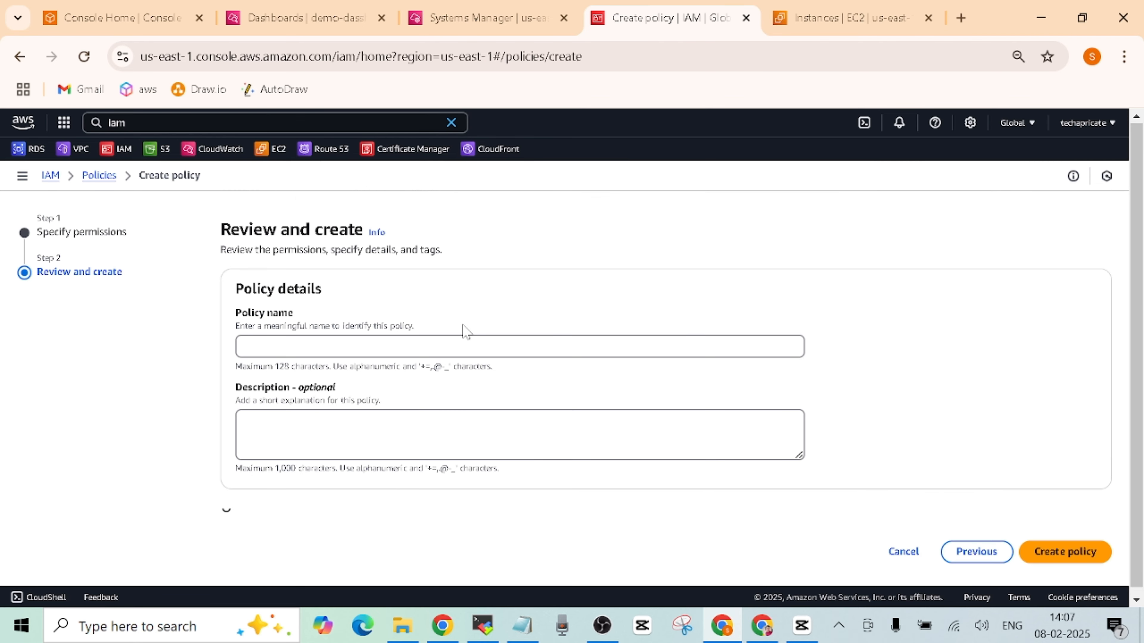
# - Name the CloudWatch policy 'cw' and create it
pyautogui.scroll(-2, 388, 348)
pyautogui.click(388, 208)
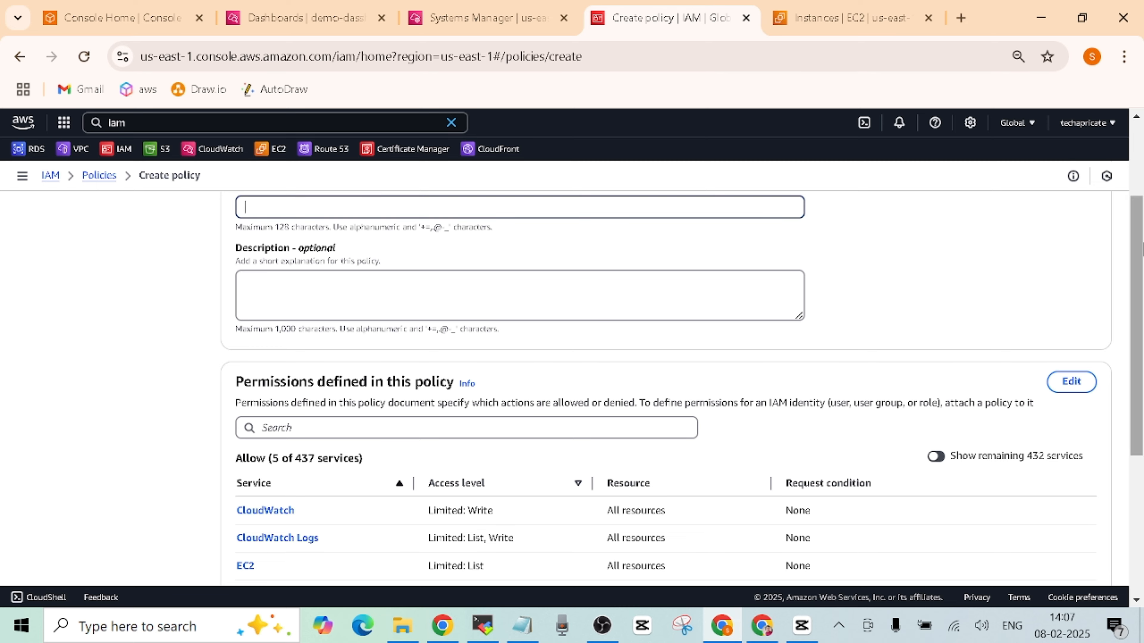
pyautogui.moveTo(1135, 250); pyautogui.dragTo(1135, 181)
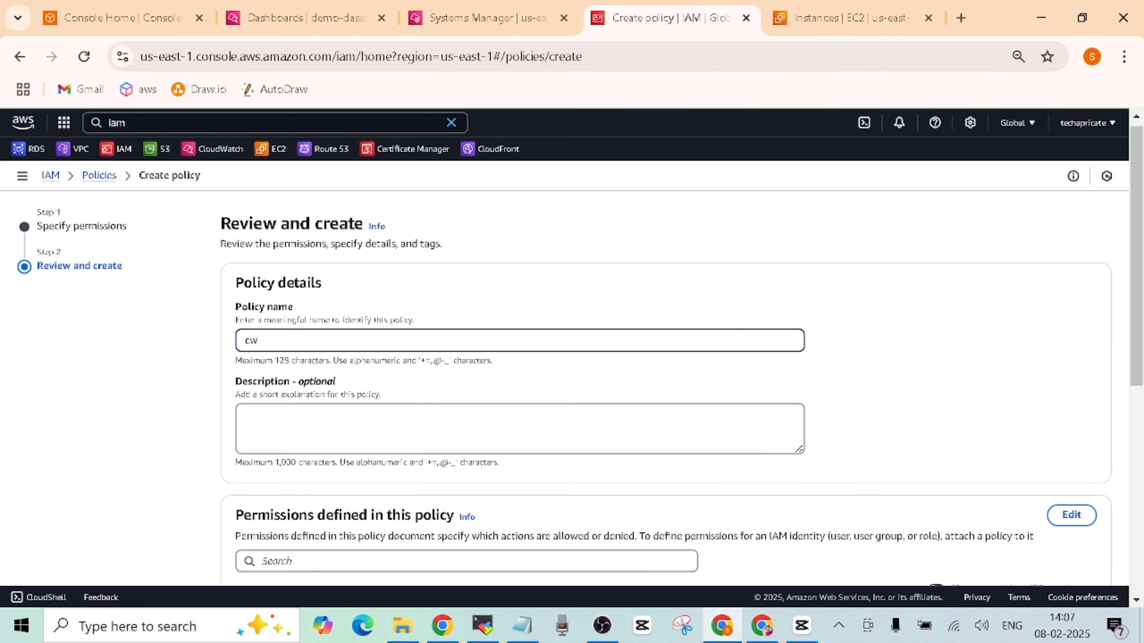
pyautogui.write('cw')
pyautogui.moveTo(1128, 270); pyautogui.dragTo(1127, 477)
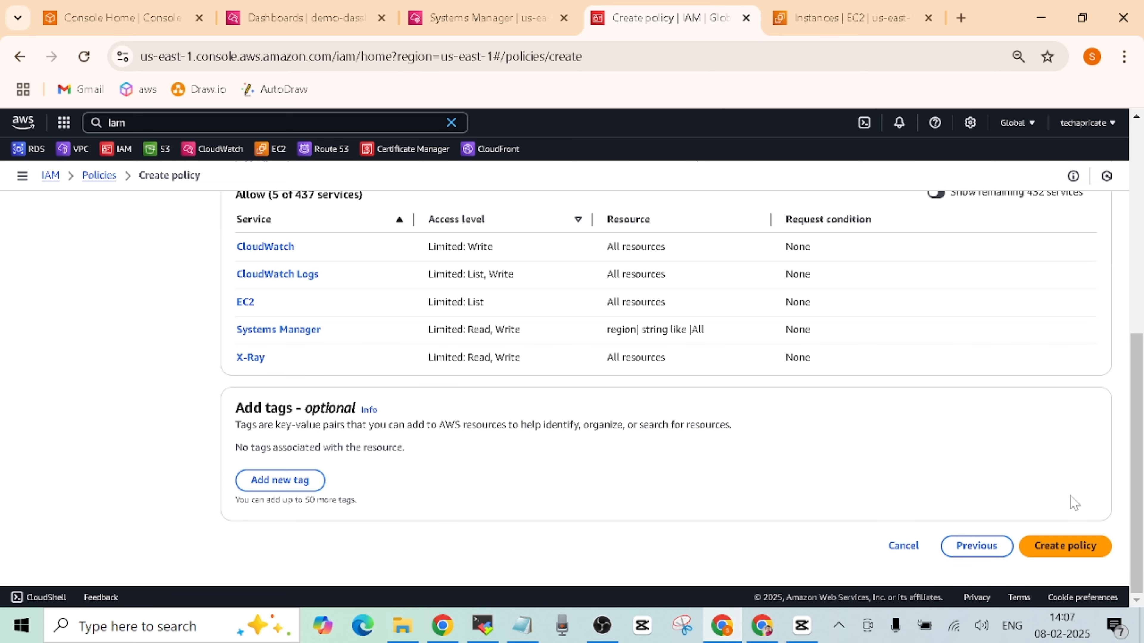
pyautogui.click(1056, 548)
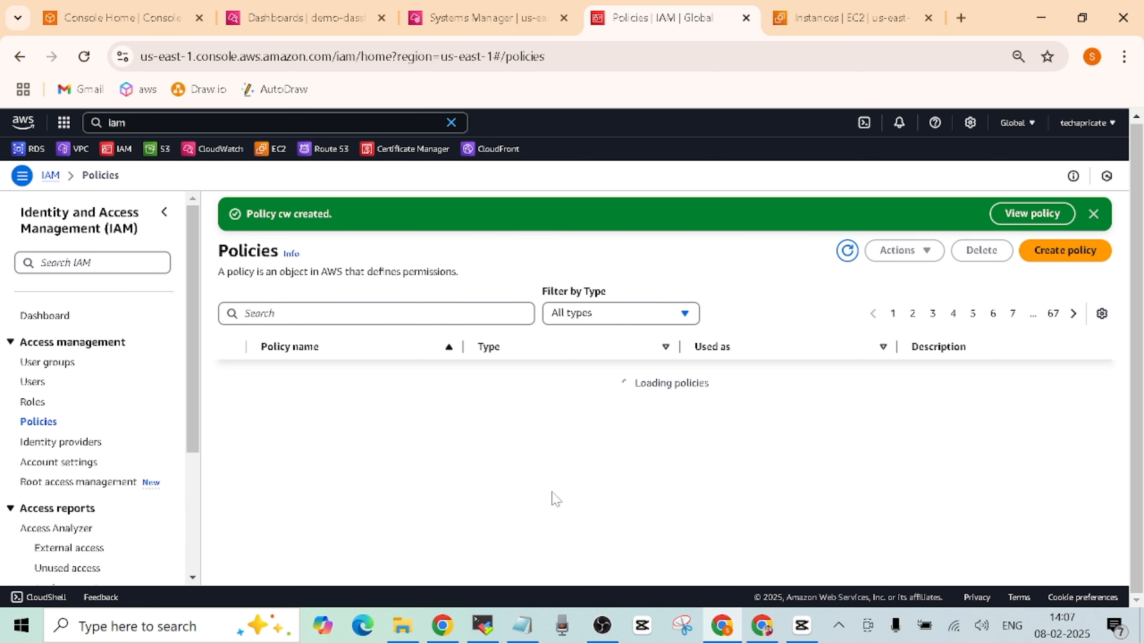
# - Start another policy and clear its default JSON in the editor
pyautogui.click(1055, 254)
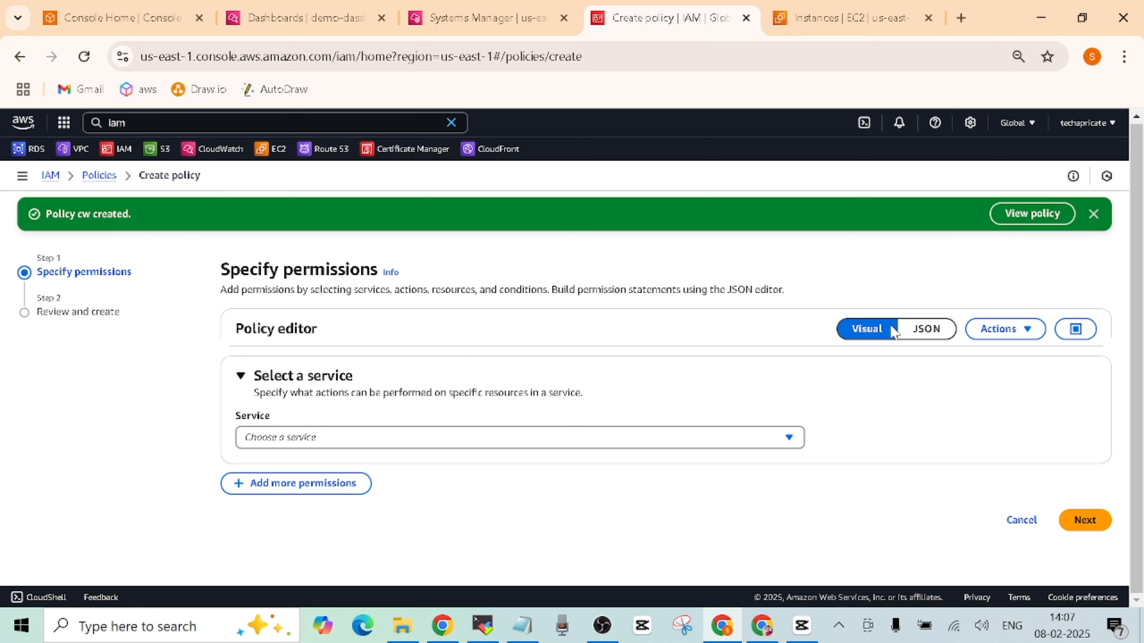
pyautogui.click(941, 331)
pyautogui.click(288, 484)
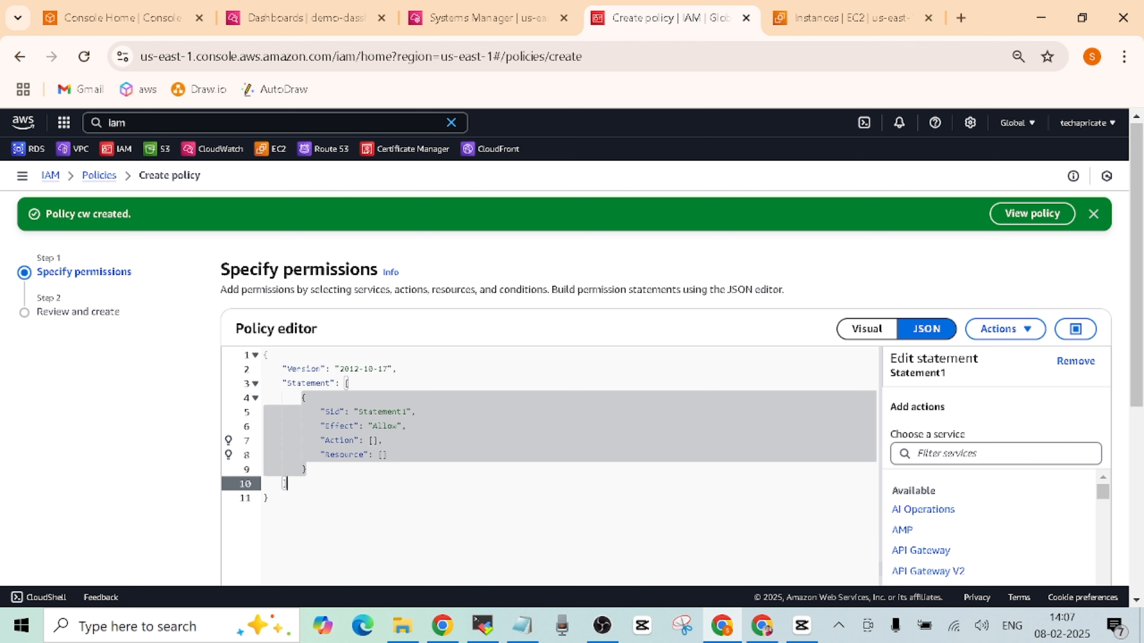
pyautogui.hotkey('ctrl', 'a')
pyautogui.press('BackSpace')
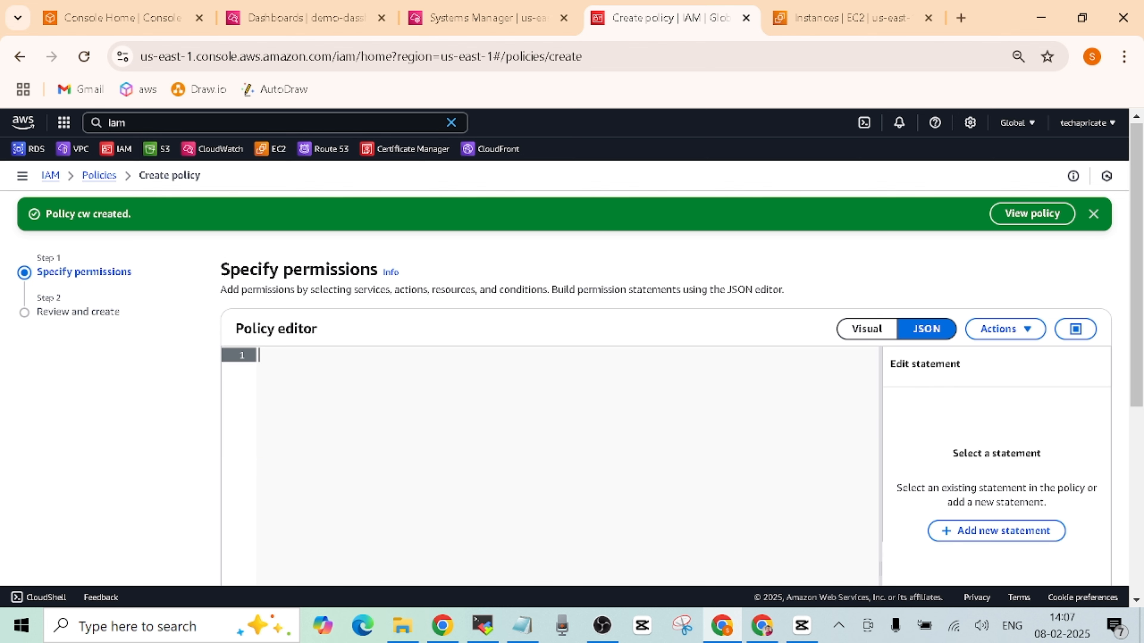
pyautogui.click(761, 626)
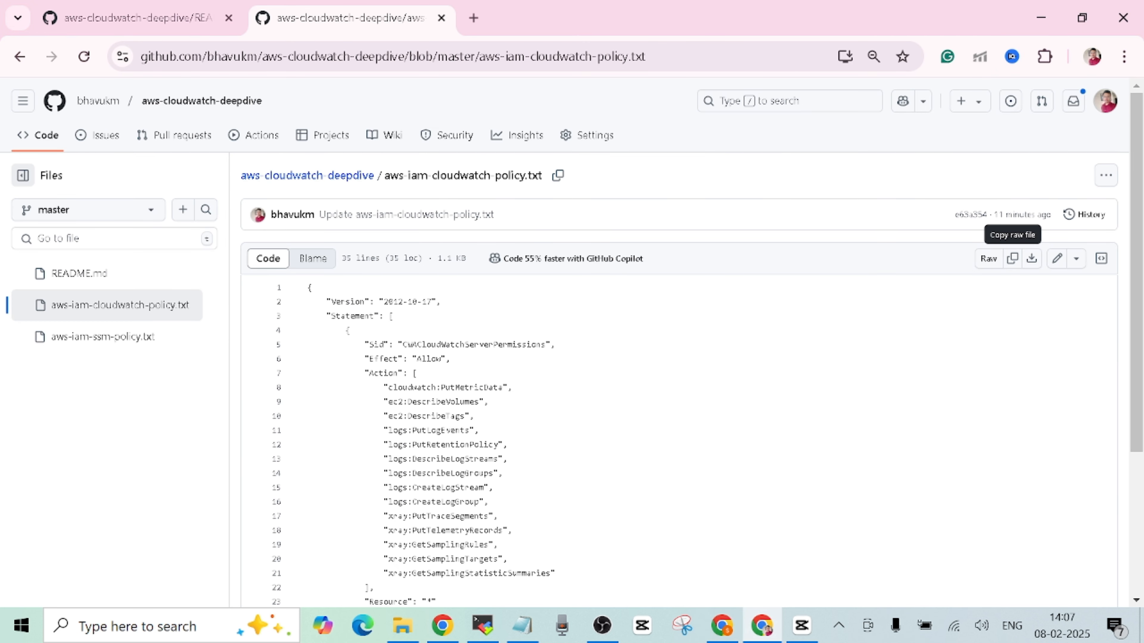
# - Copy the raw contents of the 48-line aws-iam-ssm-policy.txt from the repository
pyautogui.click(352, 177)
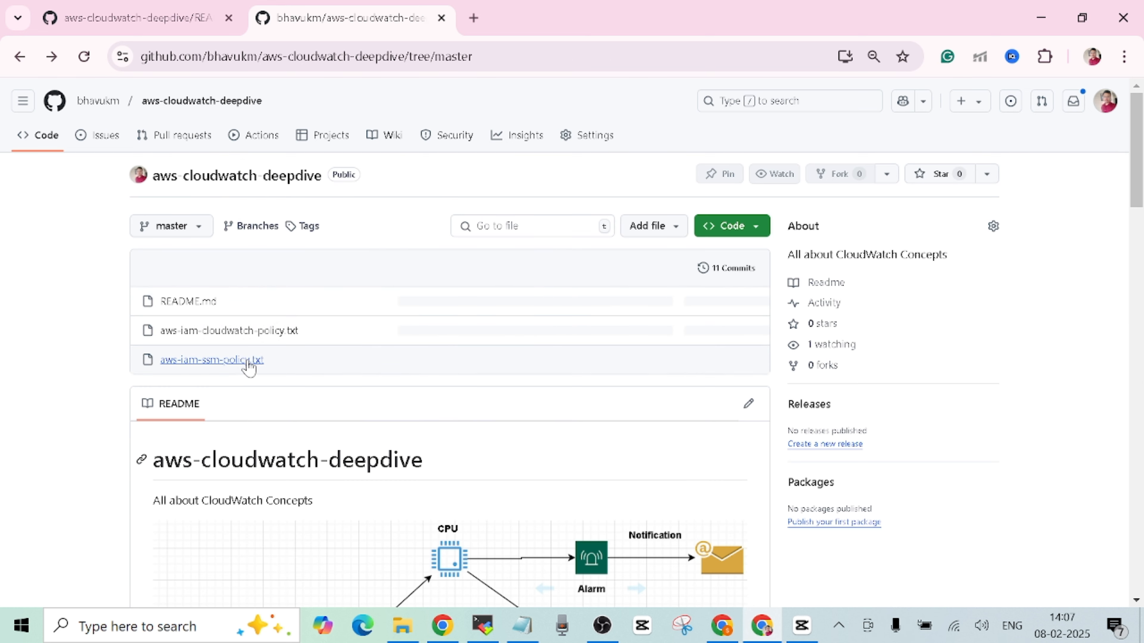
pyautogui.click(245, 361)
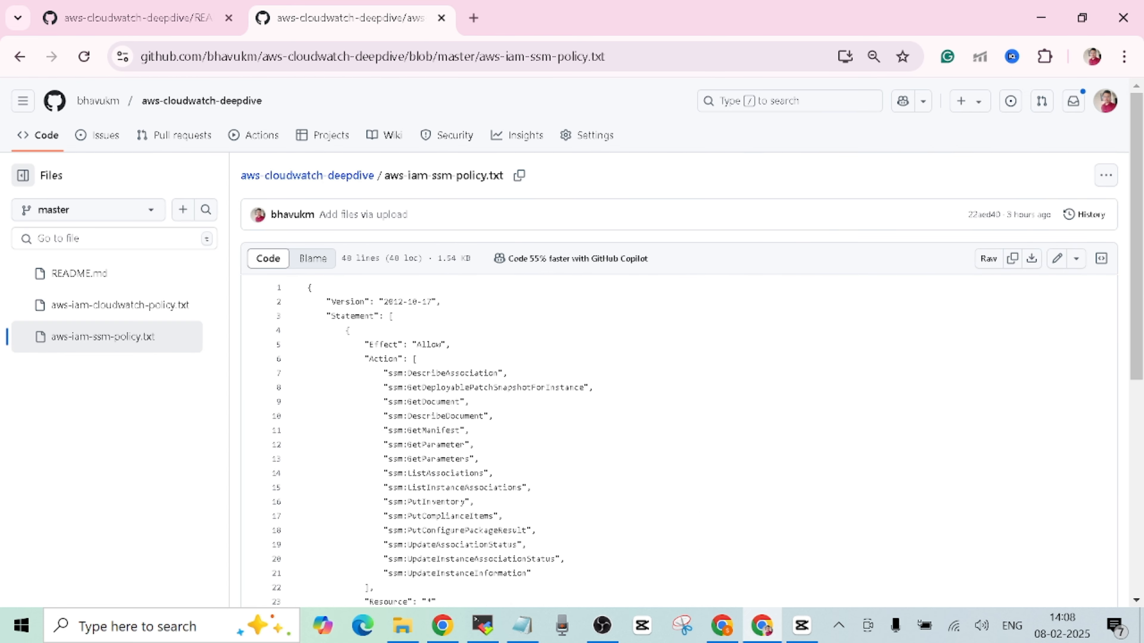
pyautogui.click(1013, 259)
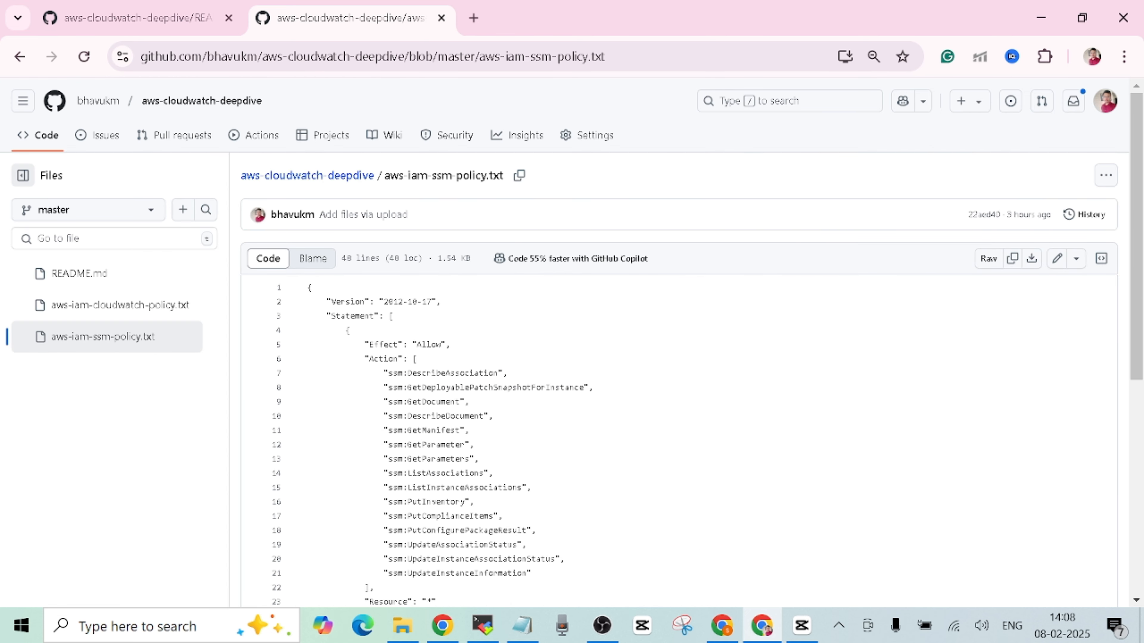
pyautogui.click(730, 625)
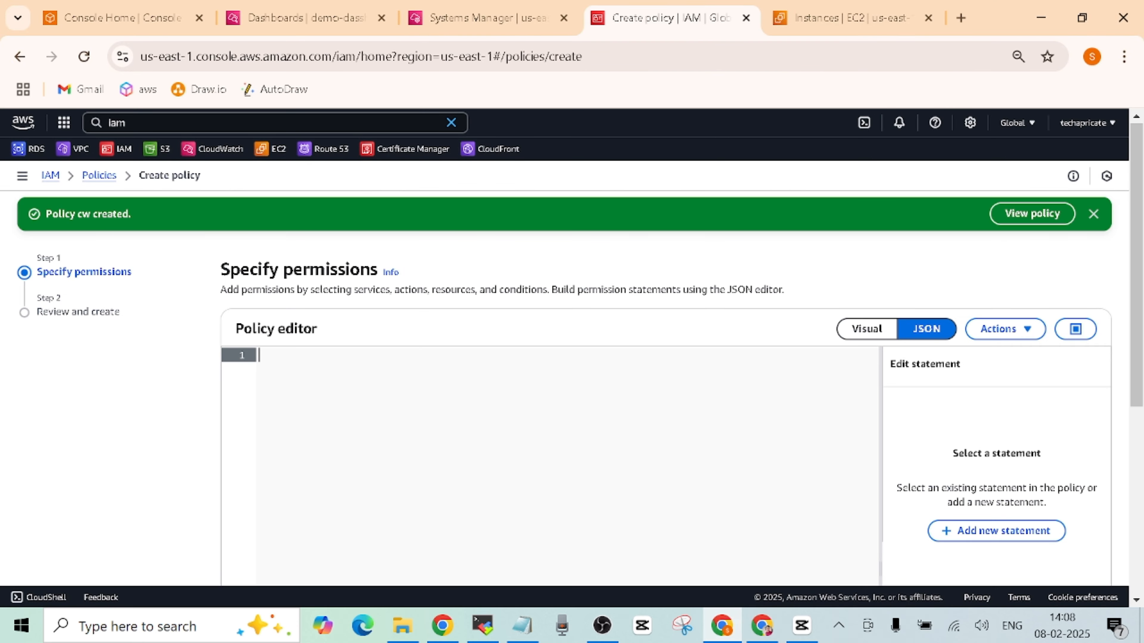
# - Paste the copied SSM permissions JSON into the empty policy editor
pyautogui.hotkey('ctrl', 'v')
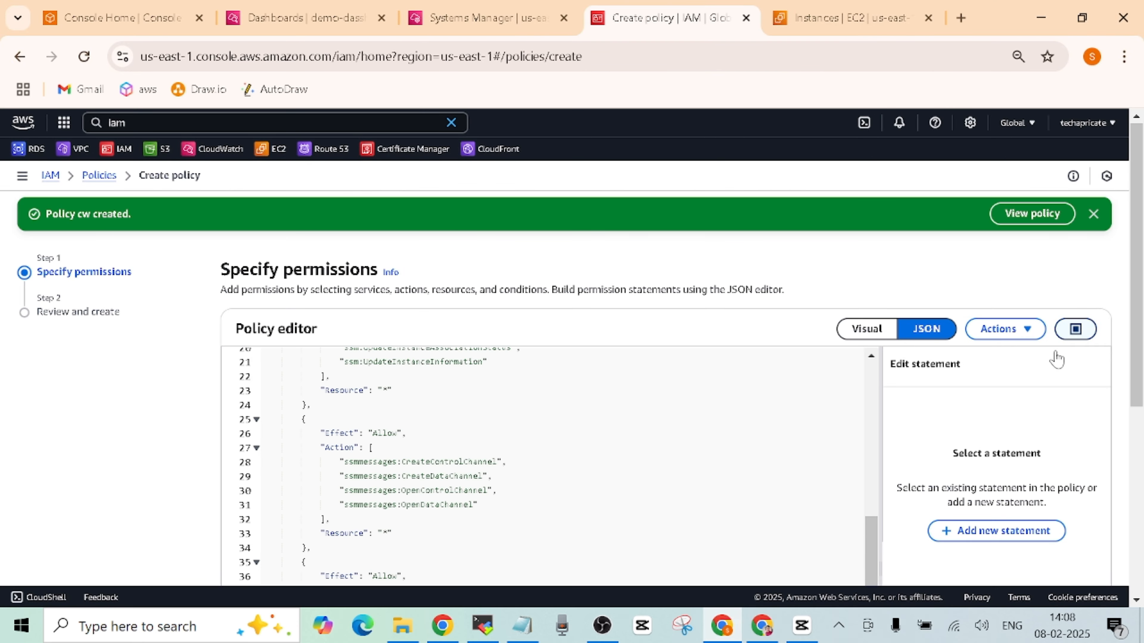
pyautogui.moveTo(876, 508); pyautogui.dragTo(914, 361)
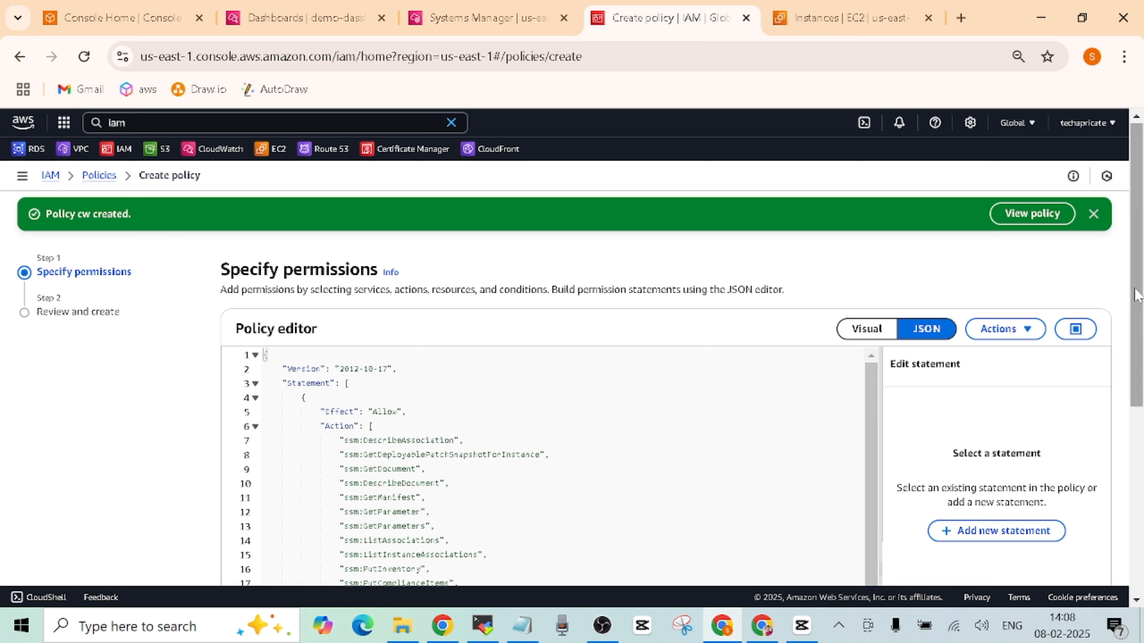
pyautogui.moveTo(1135, 289); pyautogui.dragTo(1126, 385)
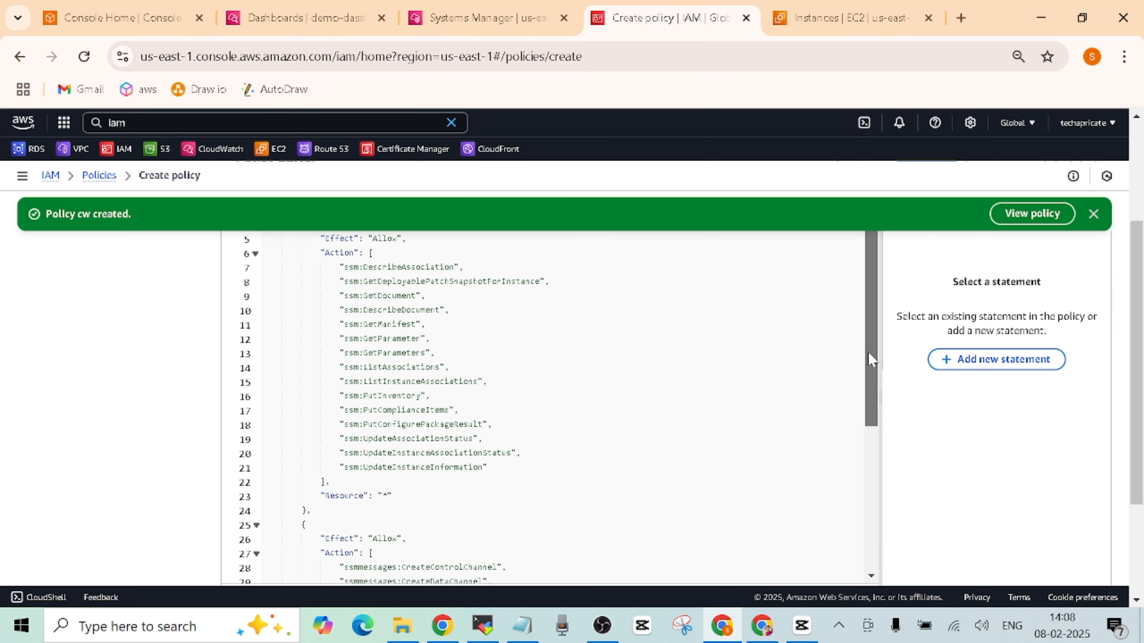
pyautogui.scroll(-5, 868, 352)
pyautogui.moveTo(872, 297); pyautogui.dragTo(876, 212)
pyautogui.moveTo(1139, 309); pyautogui.dragTo(1136, 423)
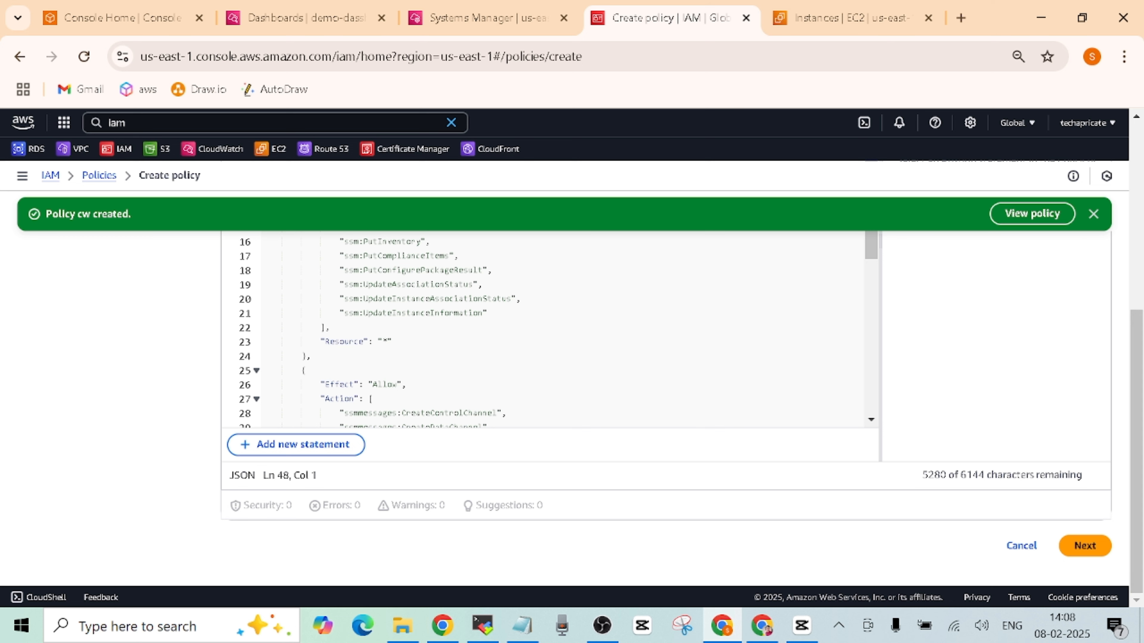
pyautogui.scroll(-3, 361, 329)
pyautogui.moveTo(1136, 306); pyautogui.dragTo(1135, 209)
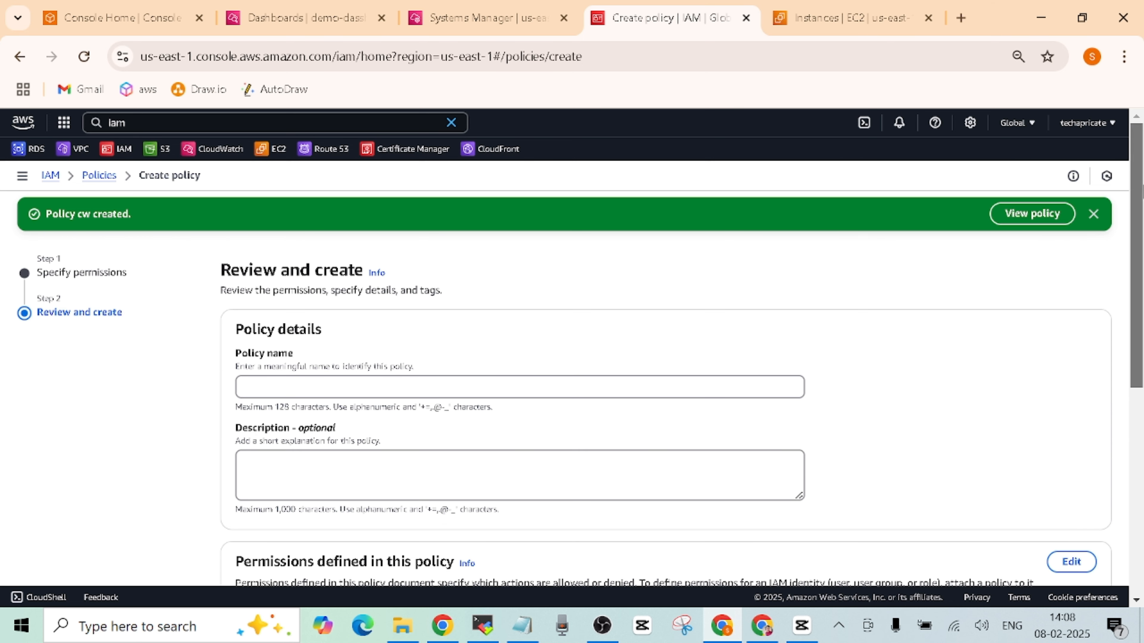
# - Name the policy 'ssm' and create it
pyautogui.click(427, 387)
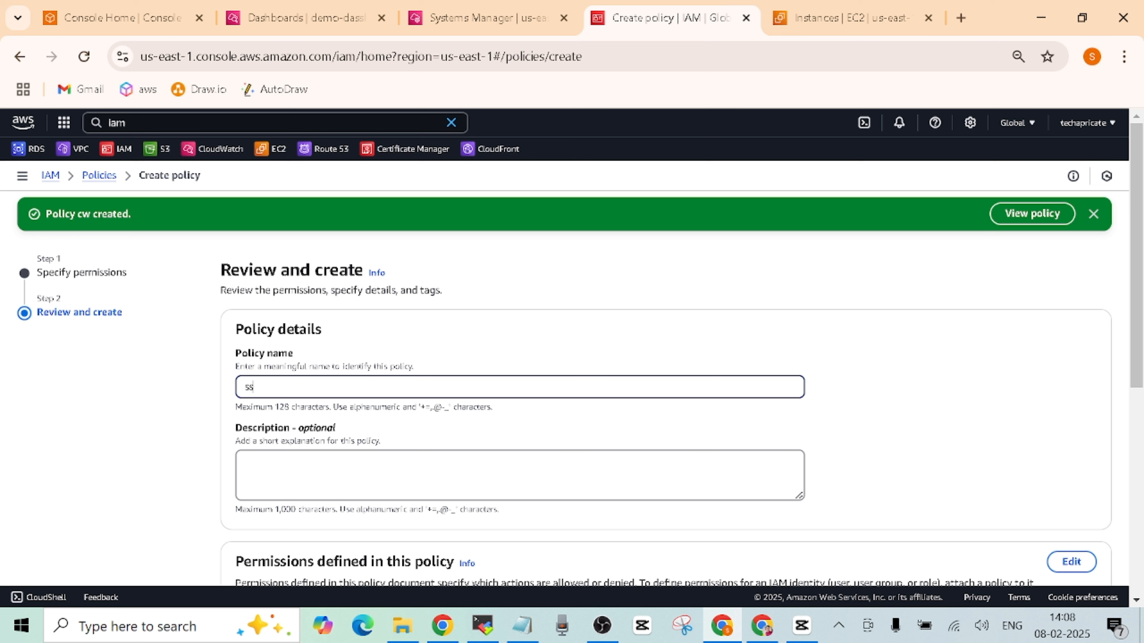
pyautogui.write('ssm')
pyautogui.moveTo(1136, 252); pyautogui.dragTo(1136, 458)
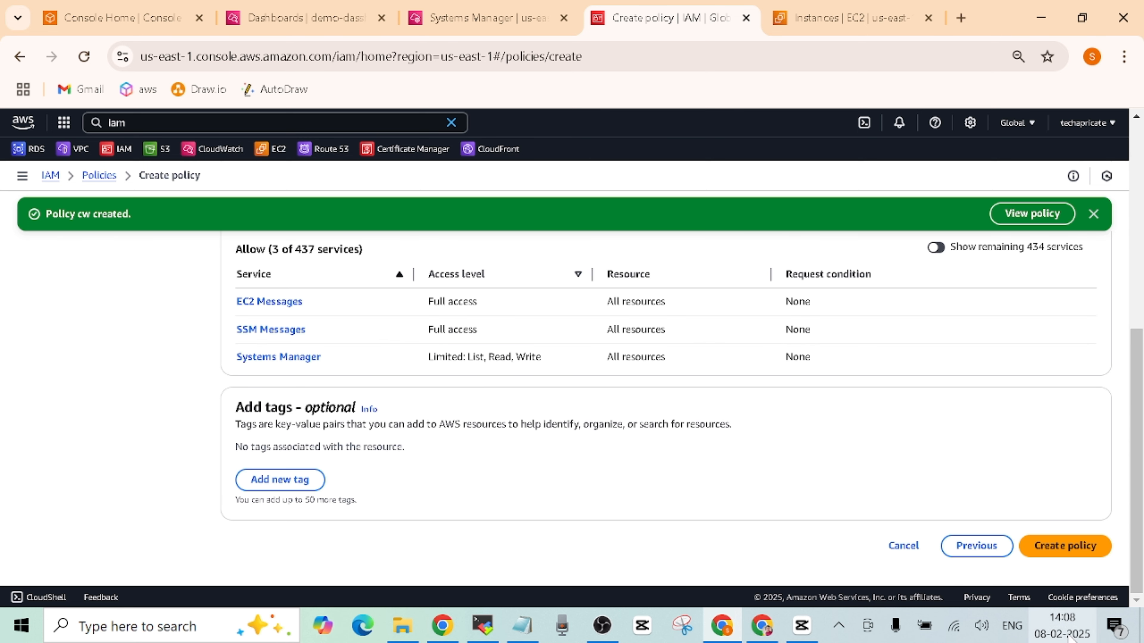
pyautogui.click(1059, 547)
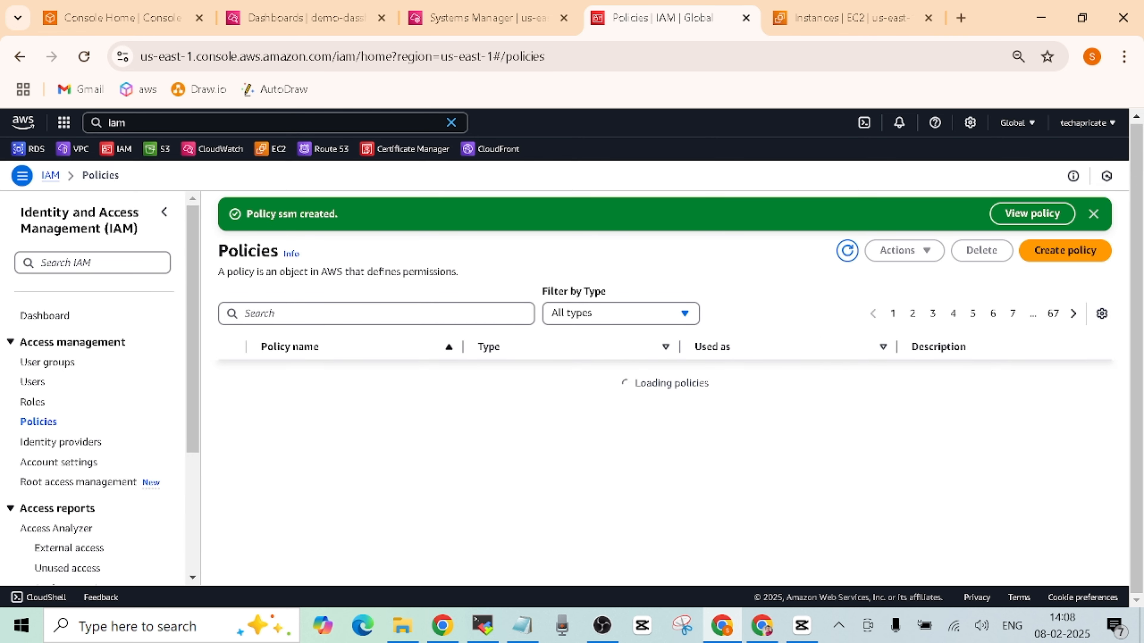
# - Start a new IAM role with AWS service and EC2 as the trusted entity
pyautogui.click(34, 403)
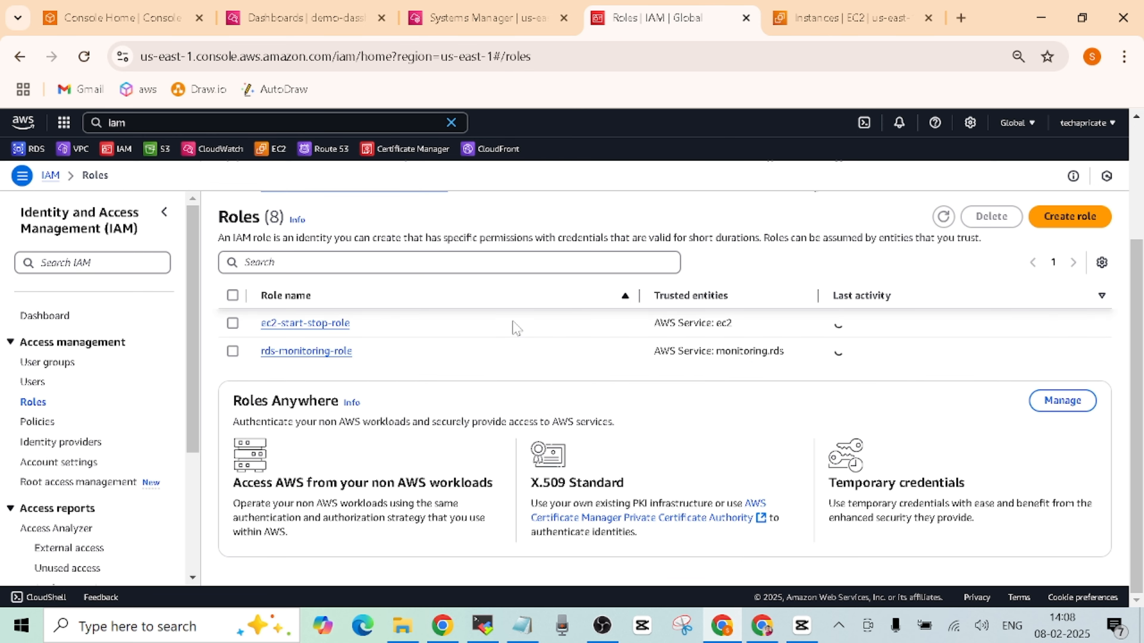
pyautogui.click(1055, 227)
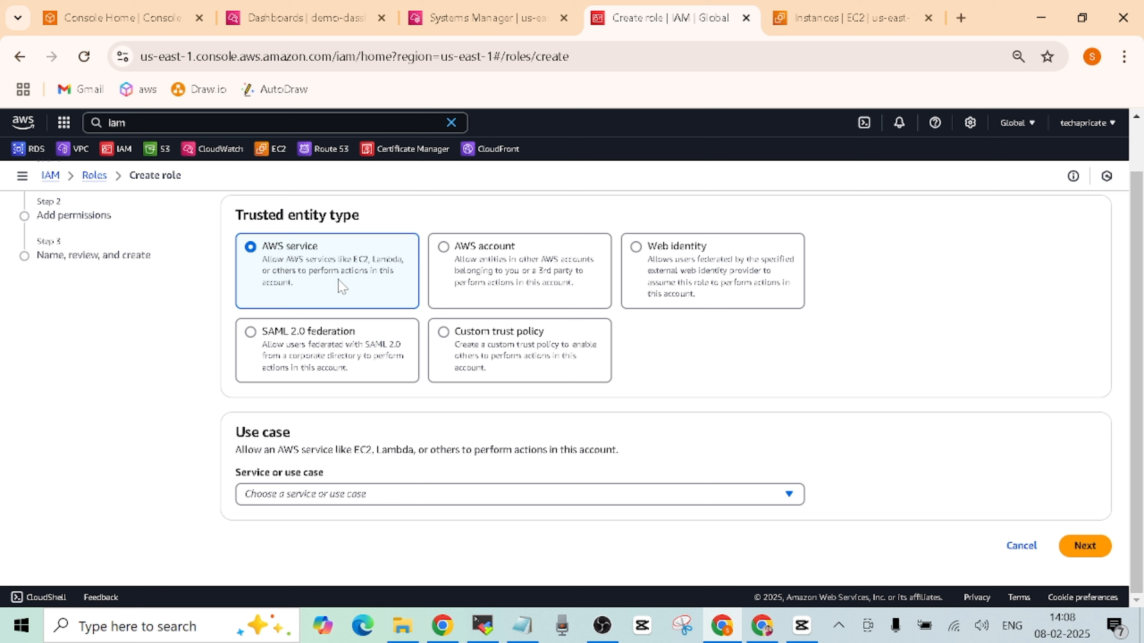
pyautogui.click(439, 495)
pyautogui.click(309, 308)
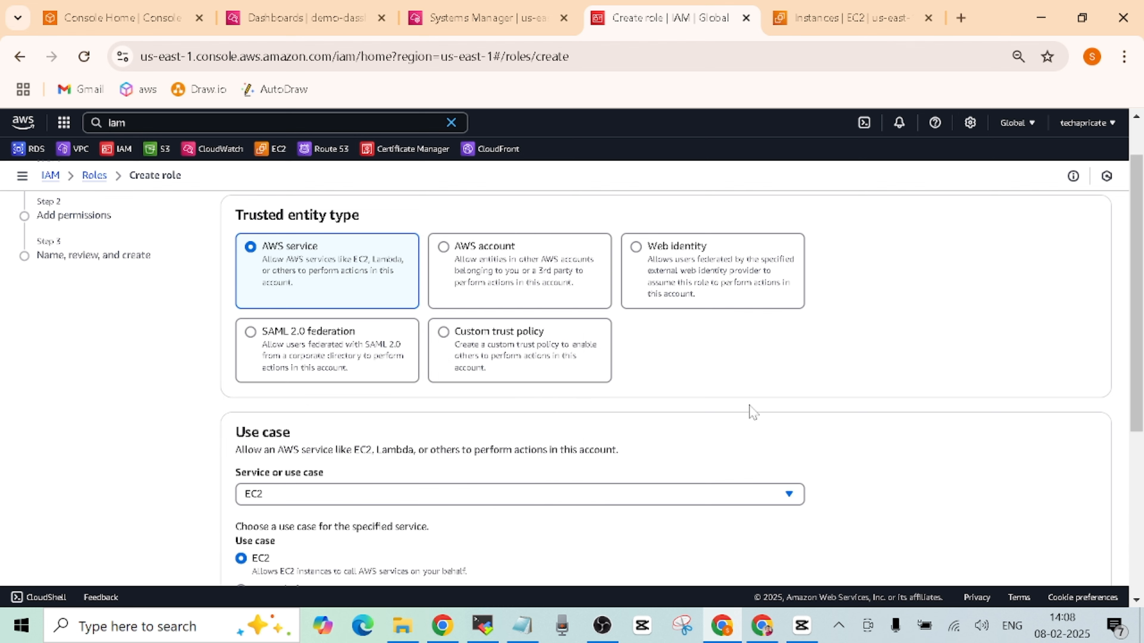
pyautogui.moveTo(1132, 332); pyautogui.dragTo(1131, 469)
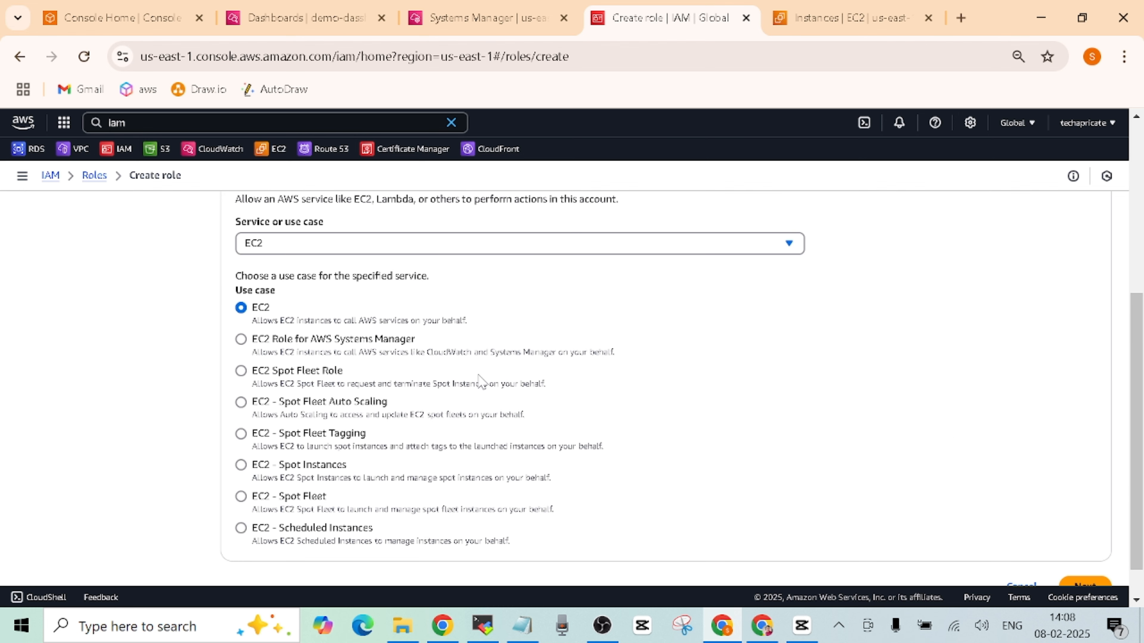
pyautogui.moveTo(1136, 428); pyautogui.dragTo(1137, 465)
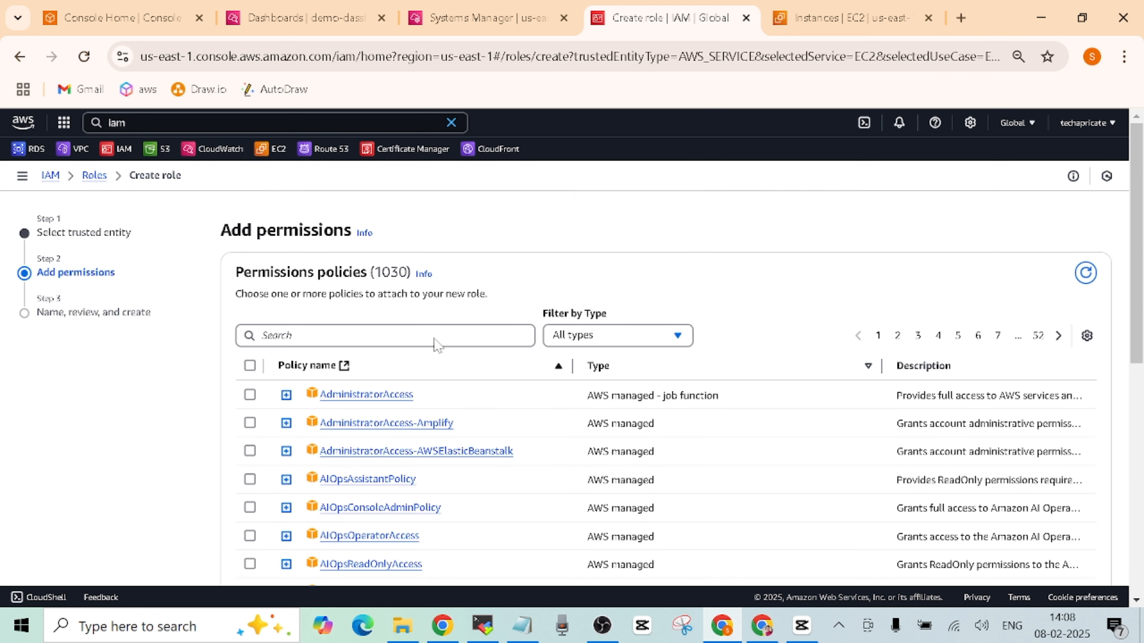
# - Filter policies to Customer managed and select the cw and ssm policies
pyautogui.click(683, 339)
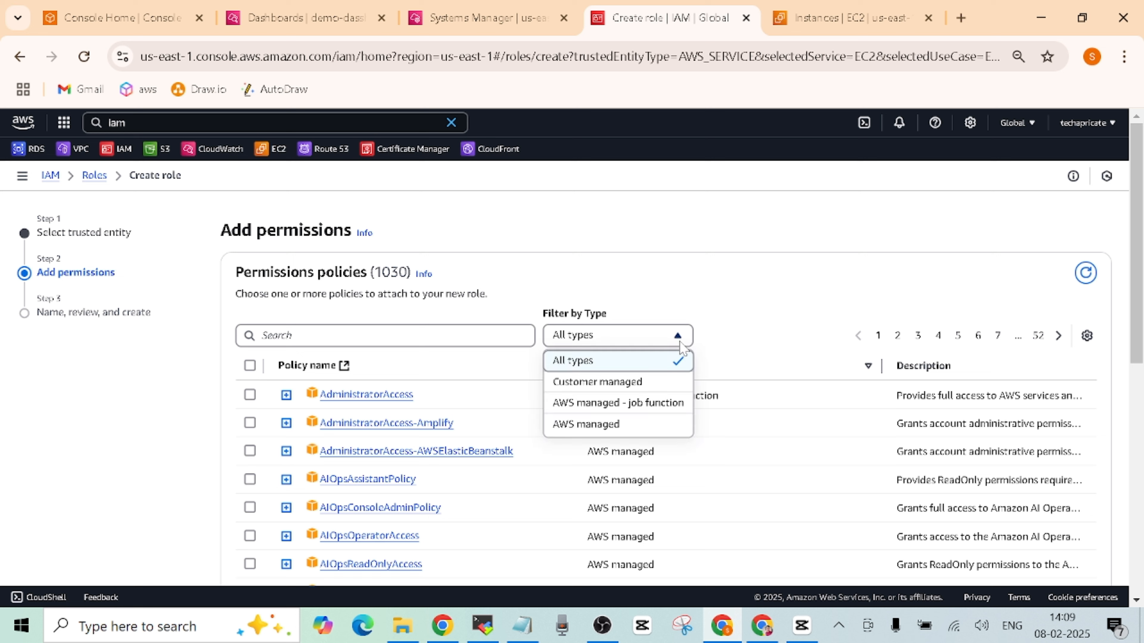
pyautogui.click(642, 389)
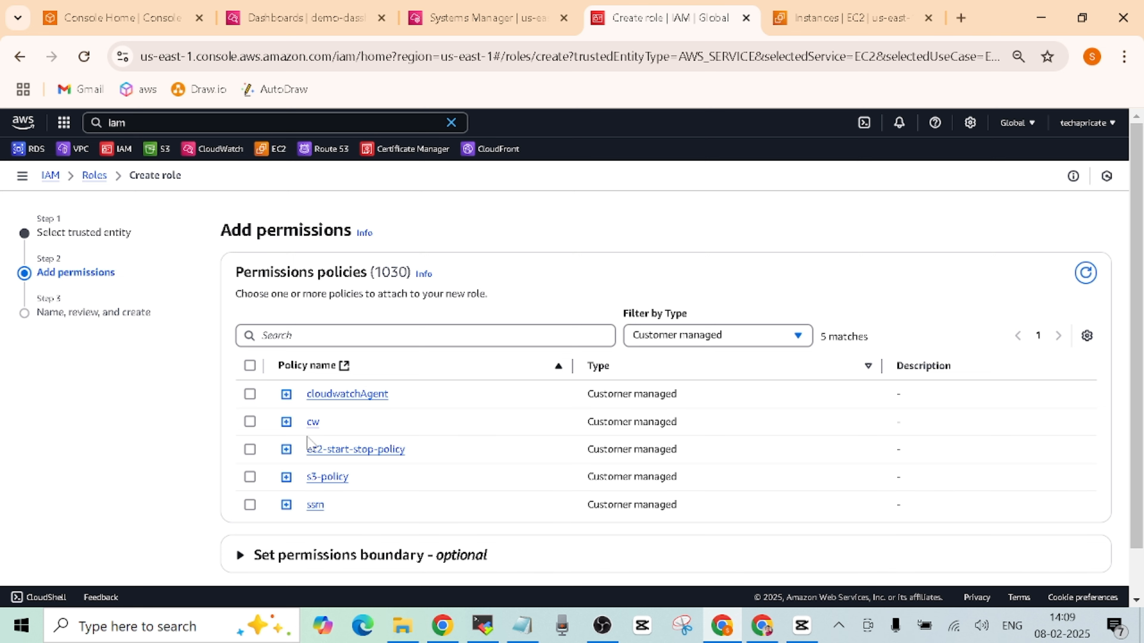
pyautogui.click(250, 422)
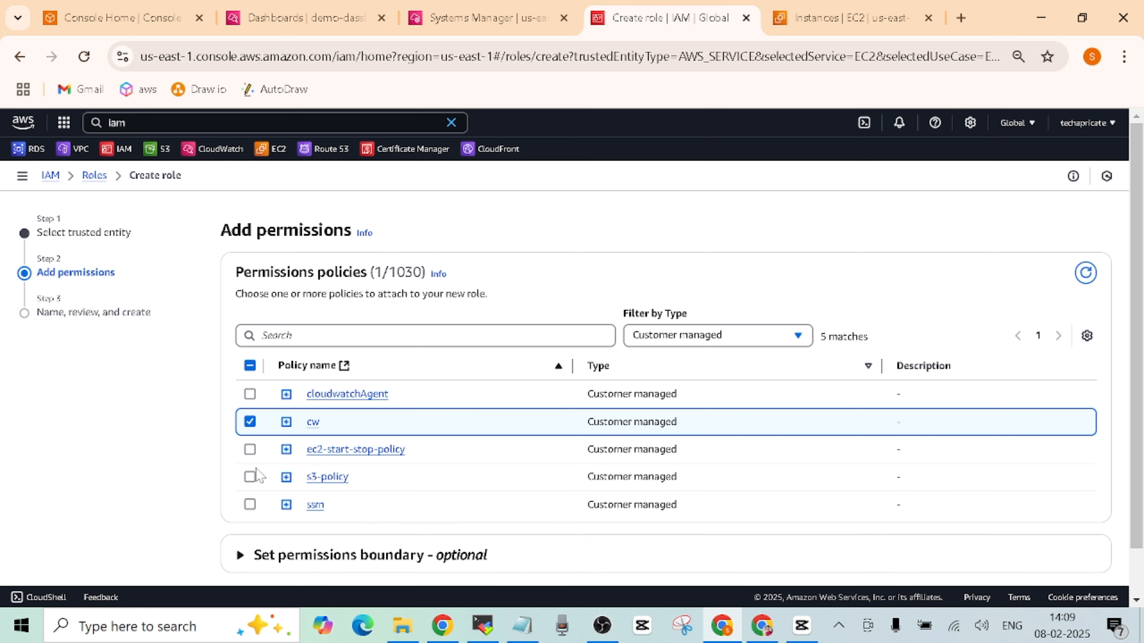
pyautogui.click(250, 505)
pyautogui.scroll(-2, 1104, 521)
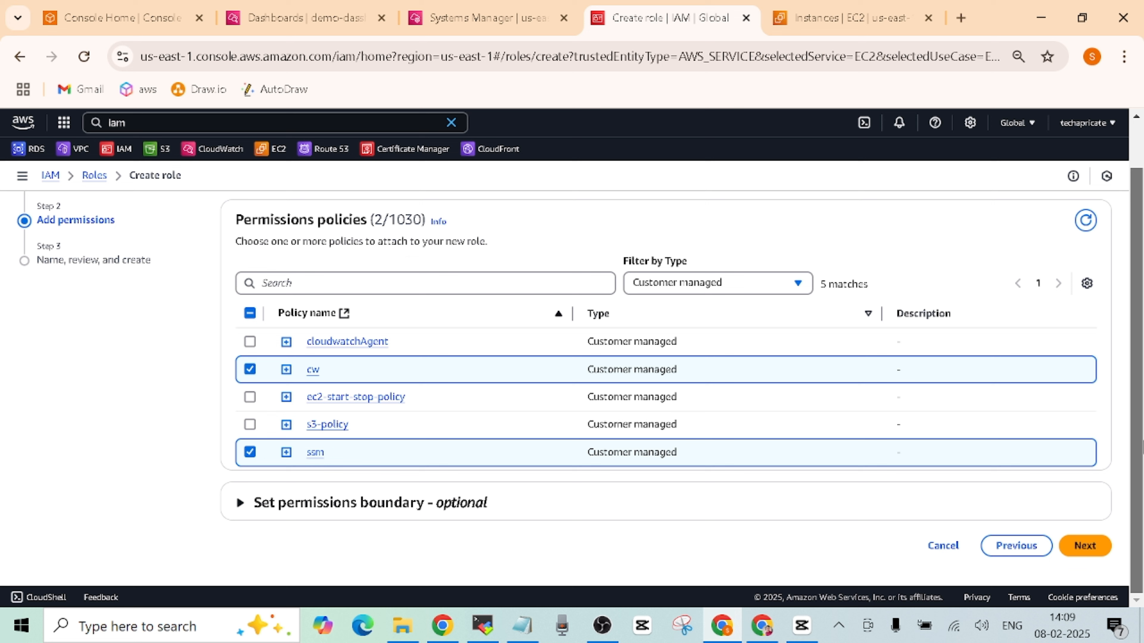
# - Name the new role cw-ssm
pyautogui.click(1086, 544)
pyautogui.click(595, 282)
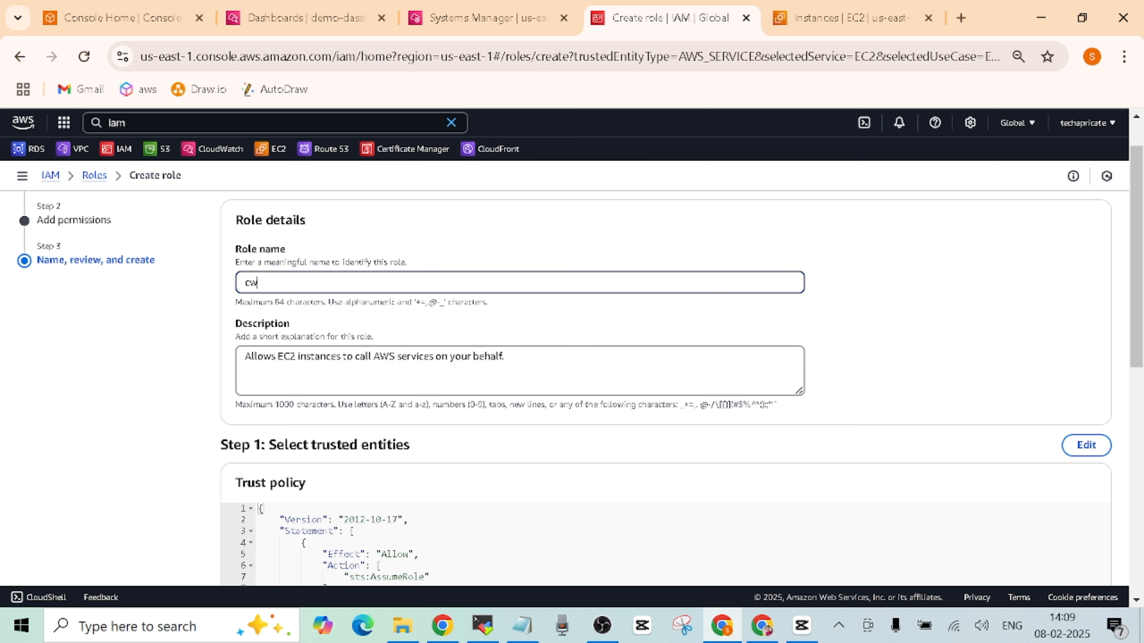
pyautogui.write('cw-ssm')
pyautogui.scroll(-10, 1121, 531)
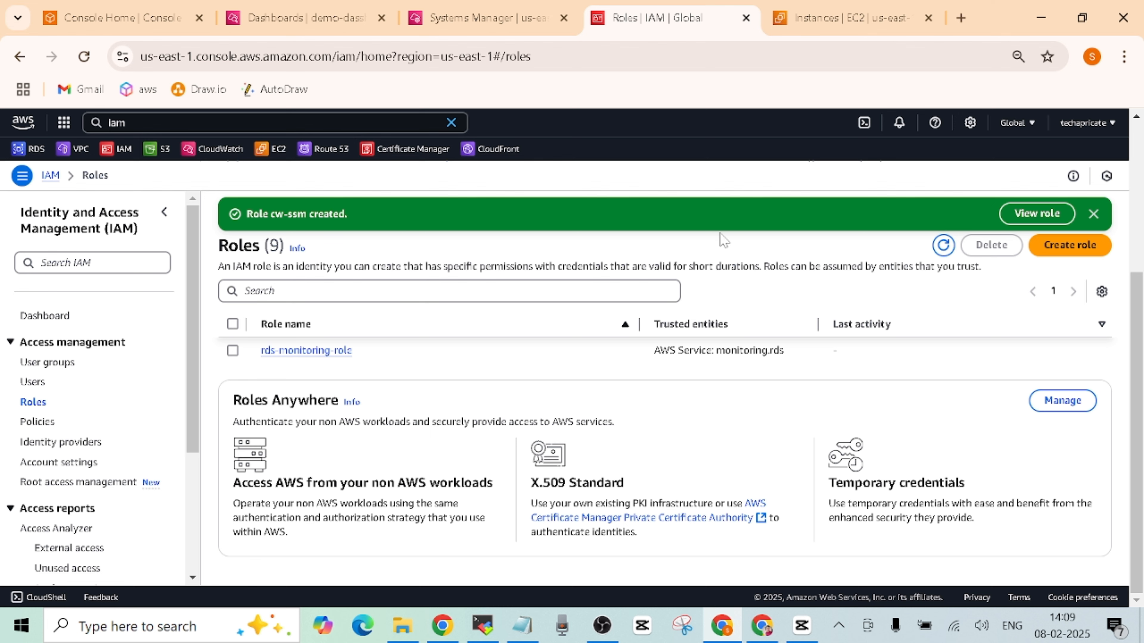
# - Go back to the EC2 Instances page in the browser
pyautogui.click(762, 625)
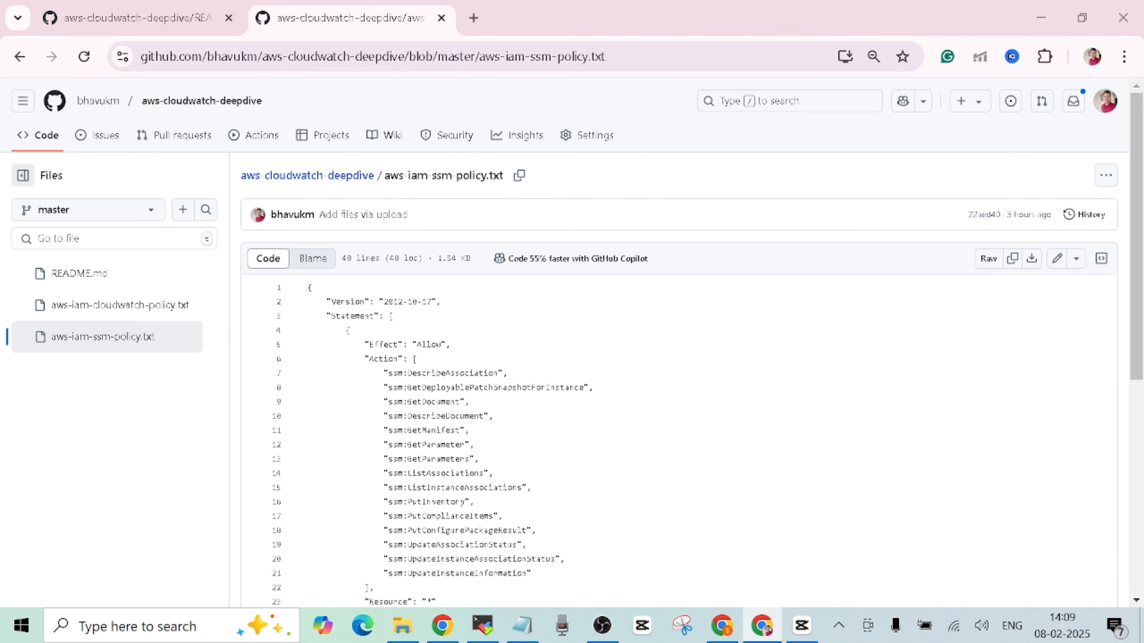
pyautogui.click(187, 10)
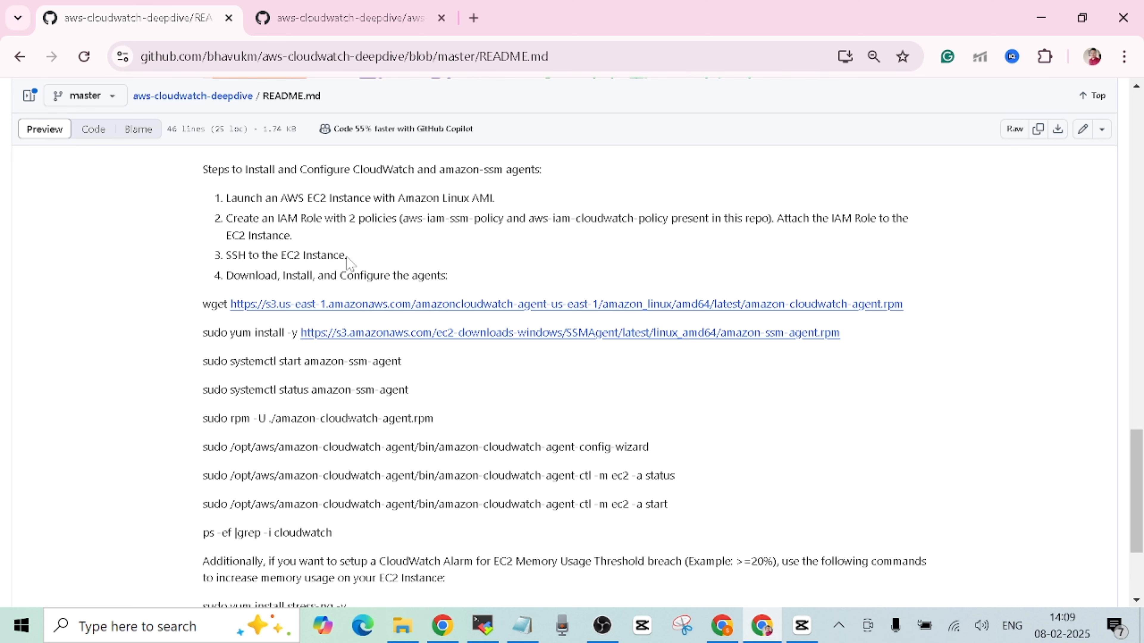
pyautogui.moveTo(721, 624)
pyautogui.click(723, 532)
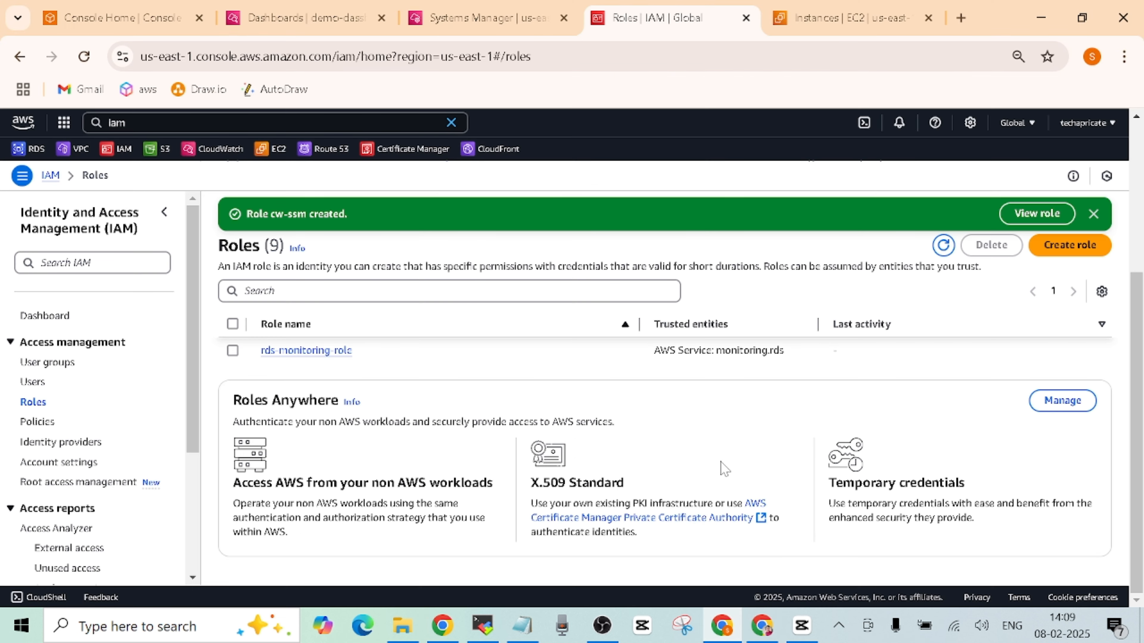
pyautogui.click(808, 24)
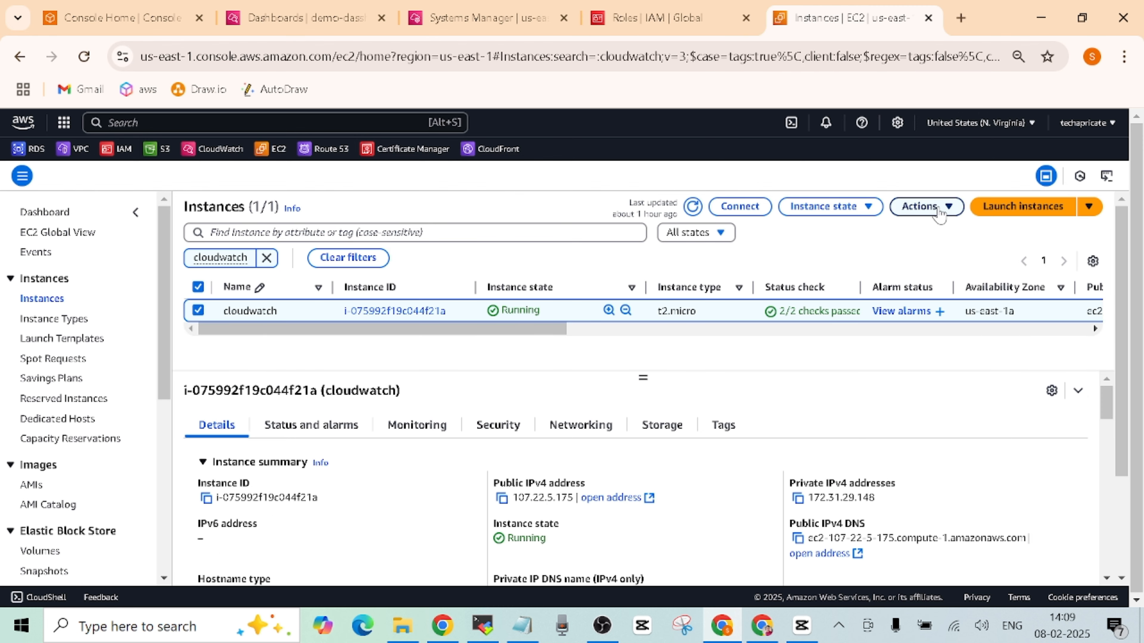
# - Try assigning cw-ssm to the cloudwatch instance; it fails because a role association already exists
pyautogui.click(940, 215)
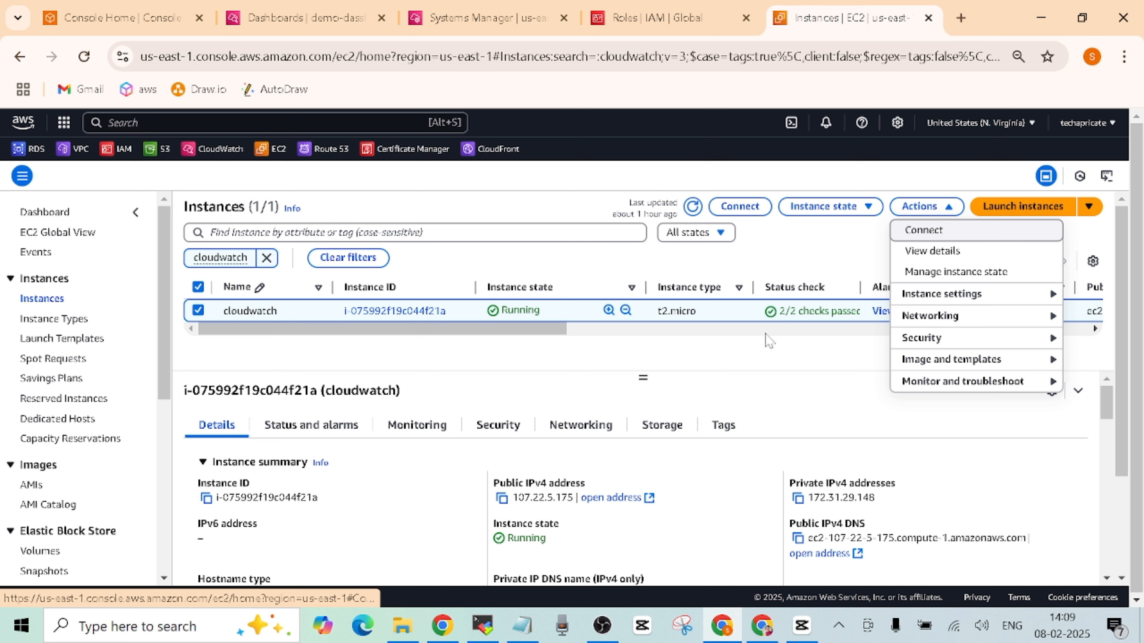
pyautogui.moveTo(919, 337)
pyautogui.click(806, 381)
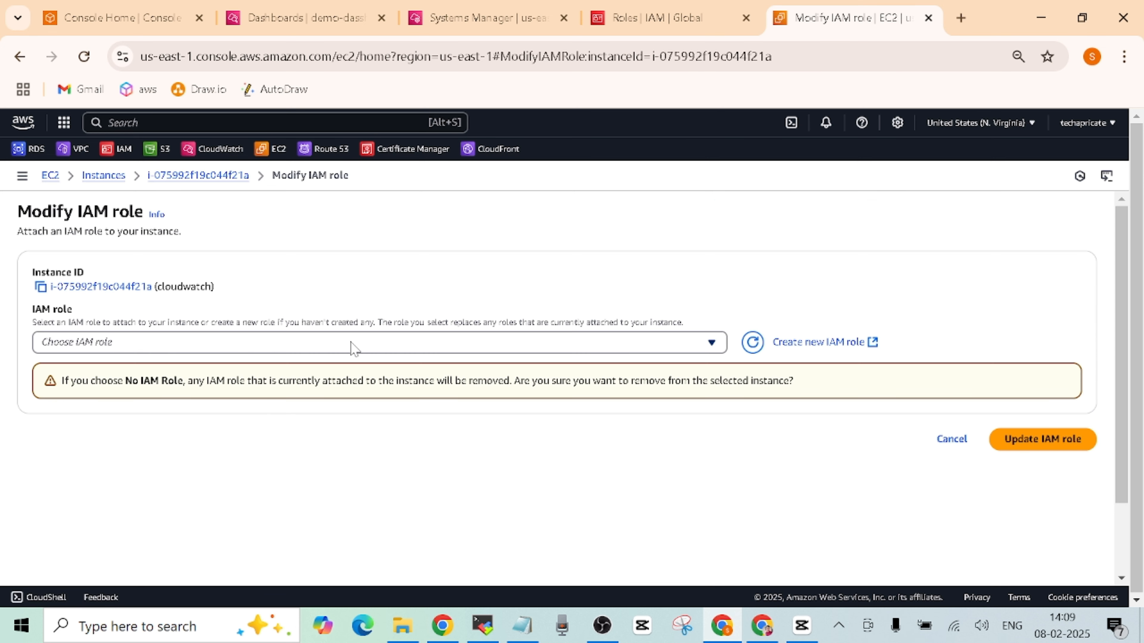
pyautogui.click(354, 346)
pyautogui.write('cw')
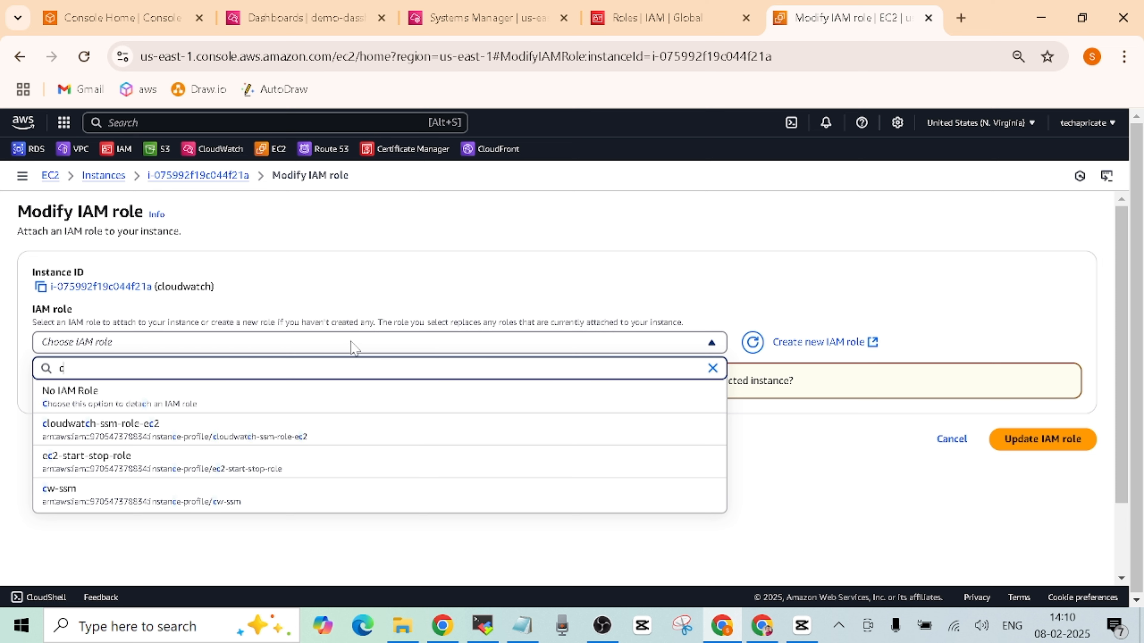
pyautogui.click(281, 401)
pyautogui.click(1032, 398)
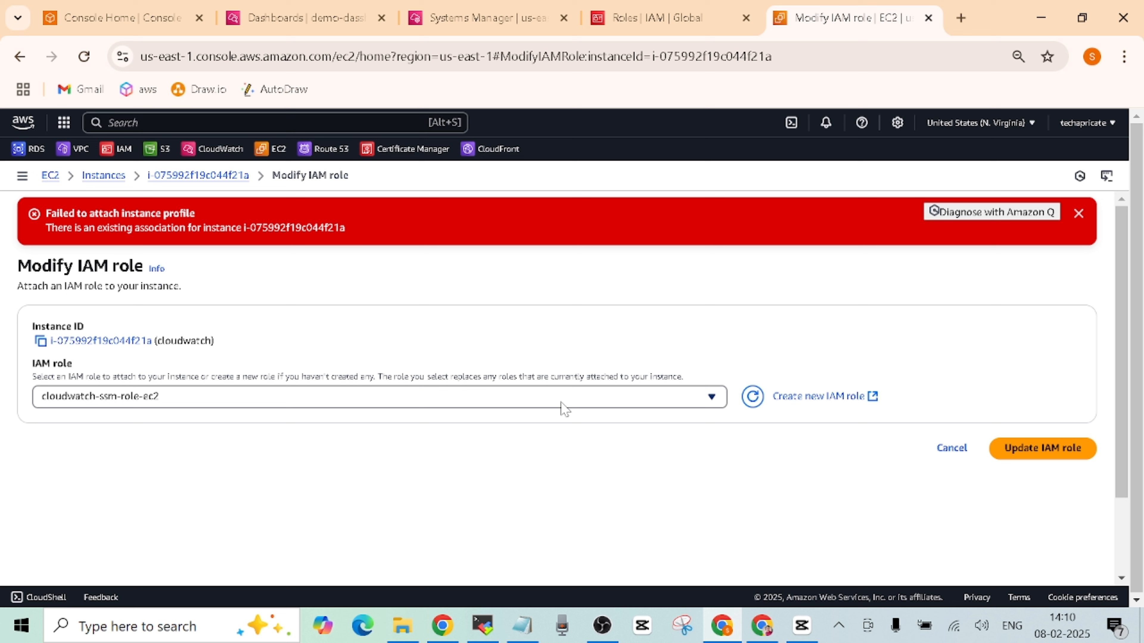
# - Reload Modify IAM role and assign cw-ssm, replacing cloudwatch-ssm-role-ec2 on the cloudwatch instance
pyautogui.click(91, 60)
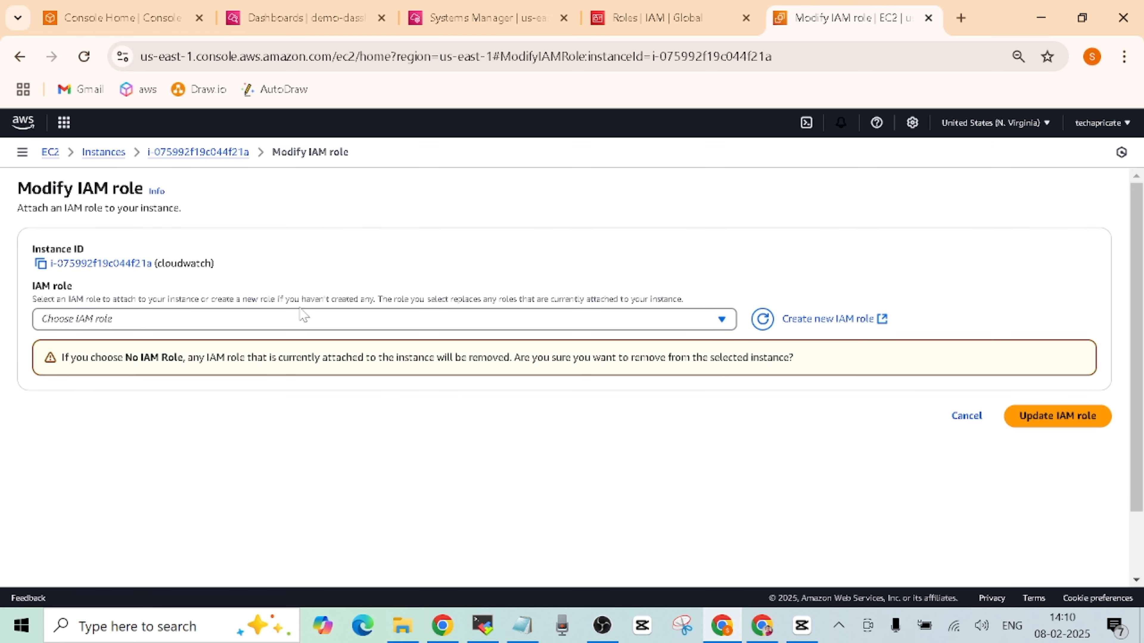
pyautogui.click(671, 321)
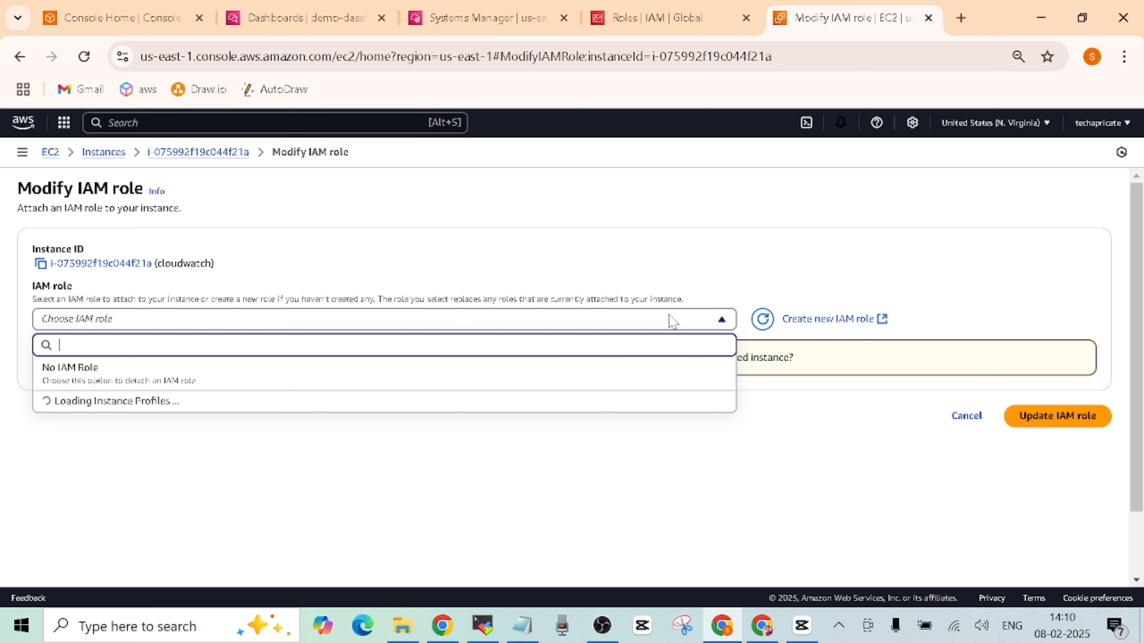
pyautogui.write('cw')
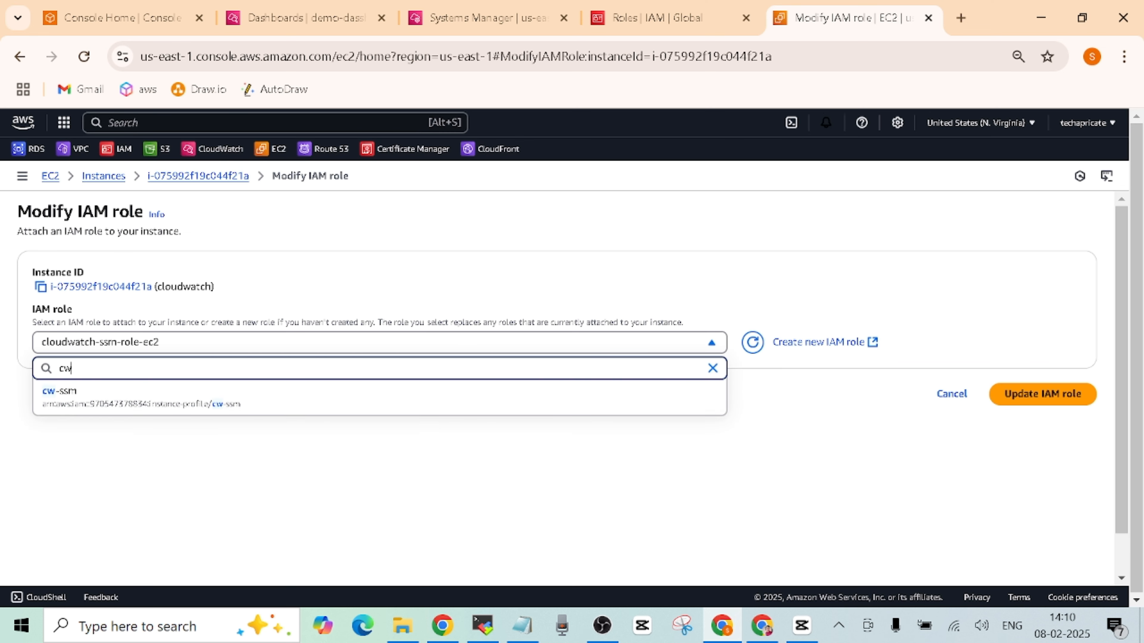
pyautogui.write('-ss')
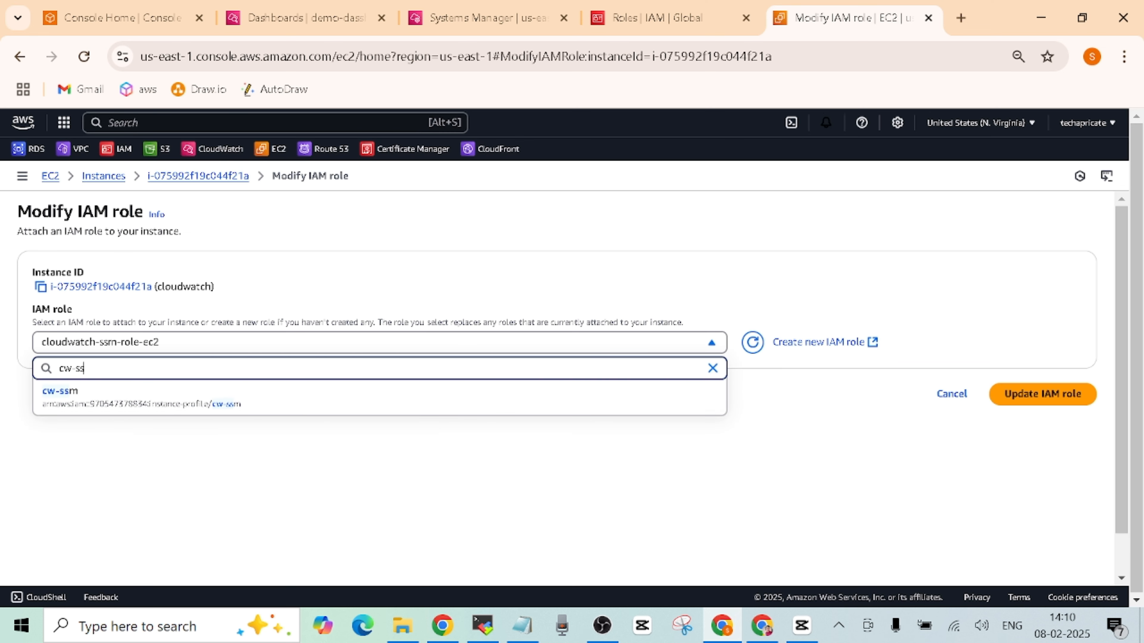
pyautogui.click(538, 401)
pyautogui.click(1031, 395)
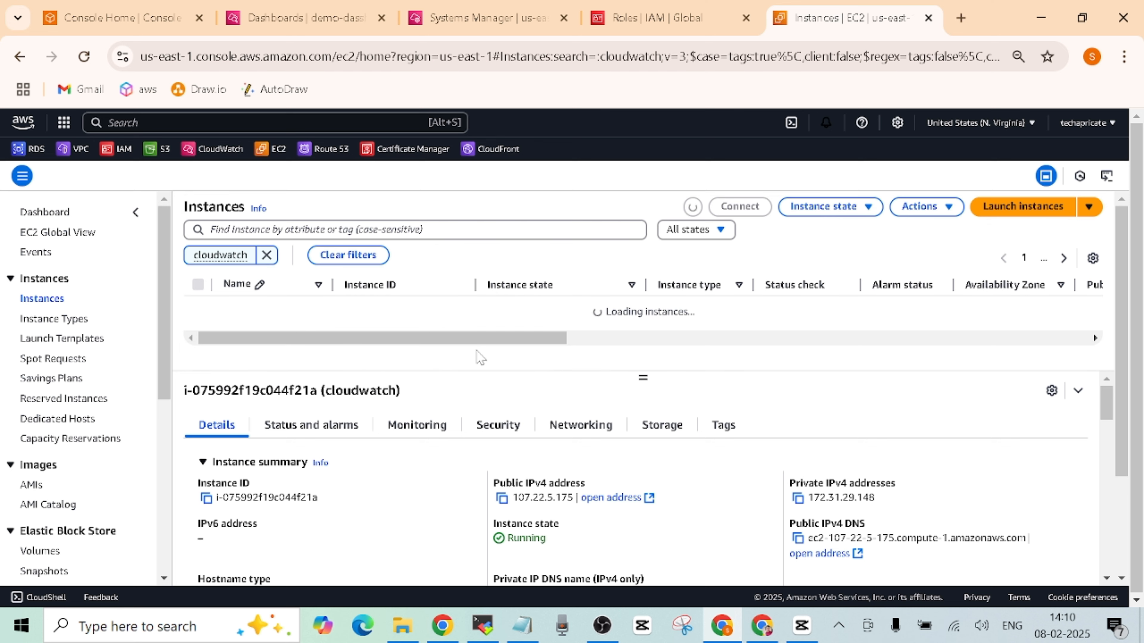
# - Exit both shells, reconnect over SSH as ec2-user, and select the README's wget line
pyautogui.click(761, 626)
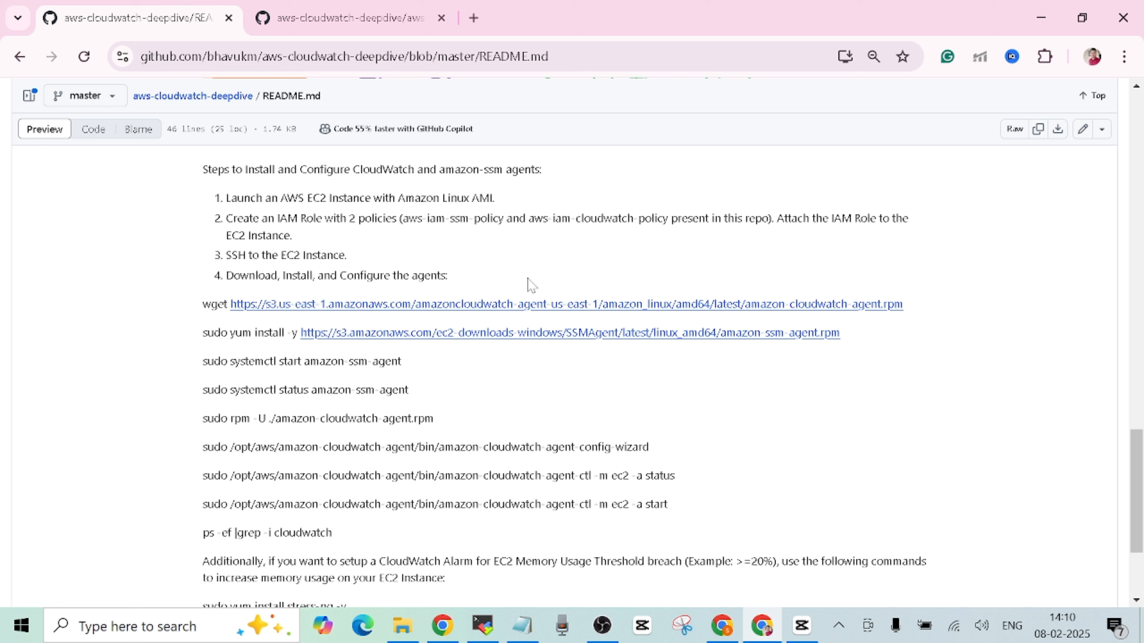
pyautogui.click(483, 625)
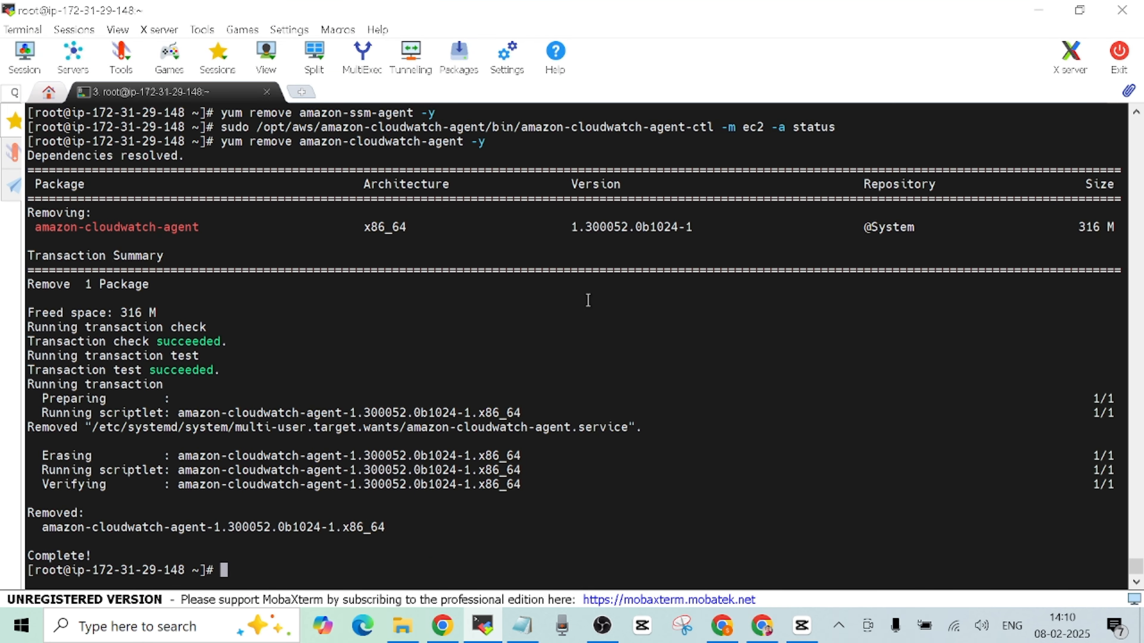
pyautogui.hotkey('ctrl', 'd')
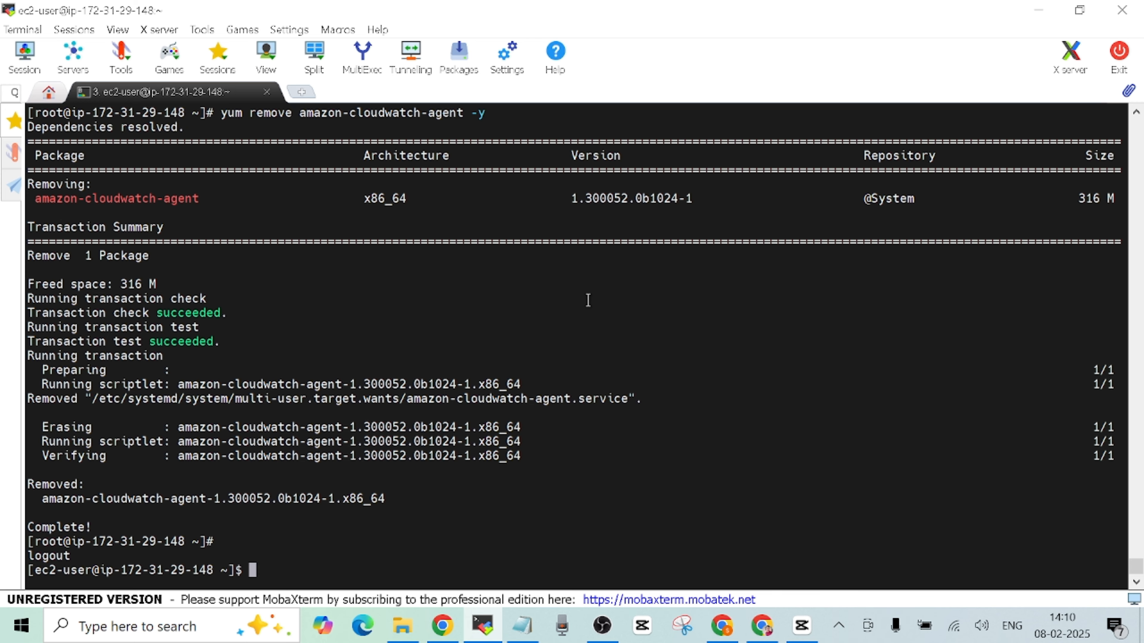
pyautogui.hotkey('ctrl', 'd')
pyautogui.press('Up')
pyautogui.press('Return')
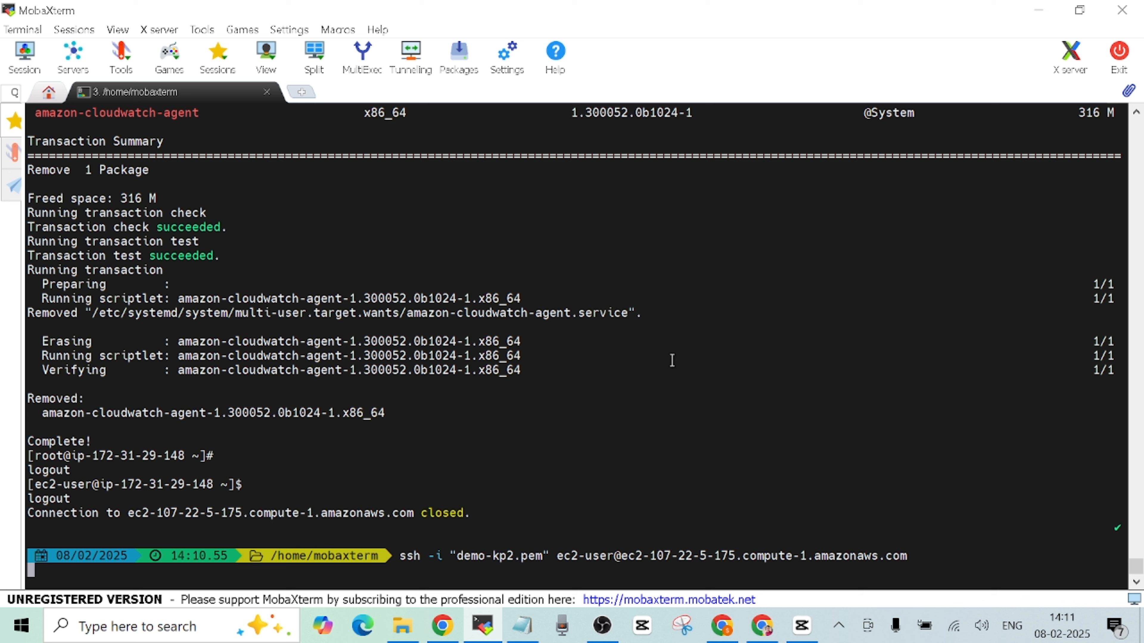
pyautogui.click(762, 627)
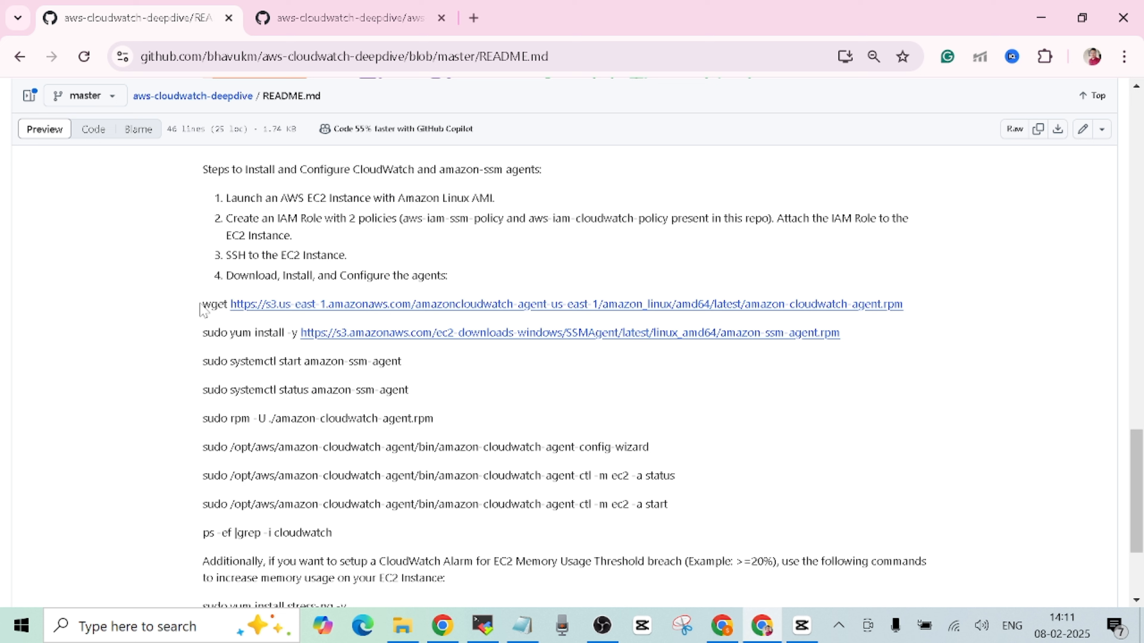
pyautogui.moveTo(202, 305); pyautogui.dragTo(905, 312)
pyautogui.hotkey('ctrl', 'c')
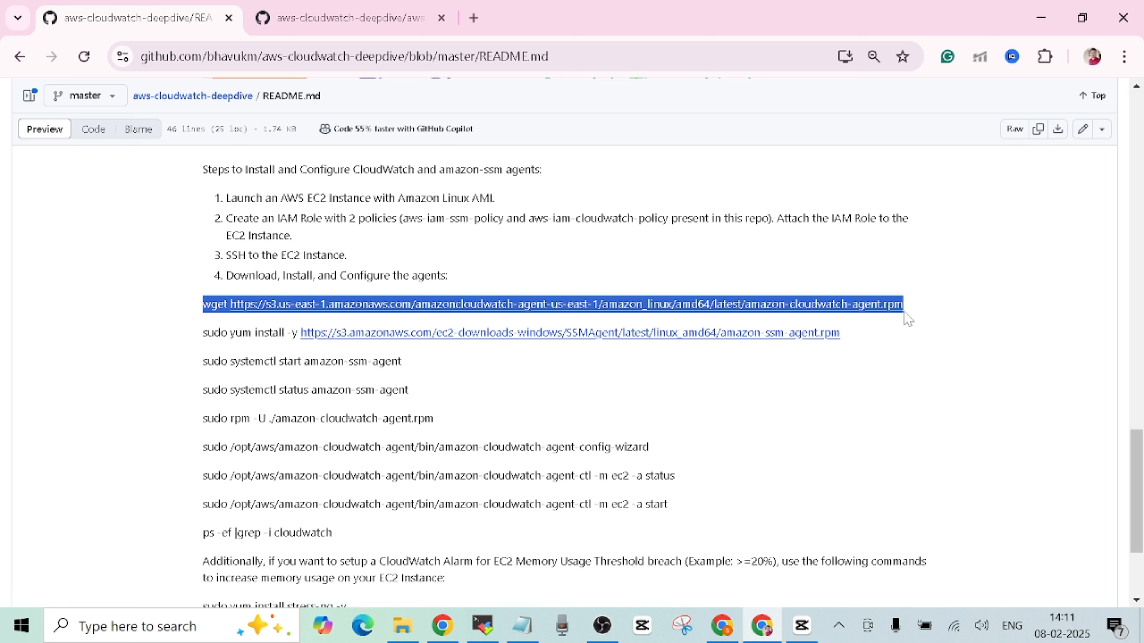
# - Copy the README's wget command and become root with sudo su -
pyautogui.rightClick(869, 308)
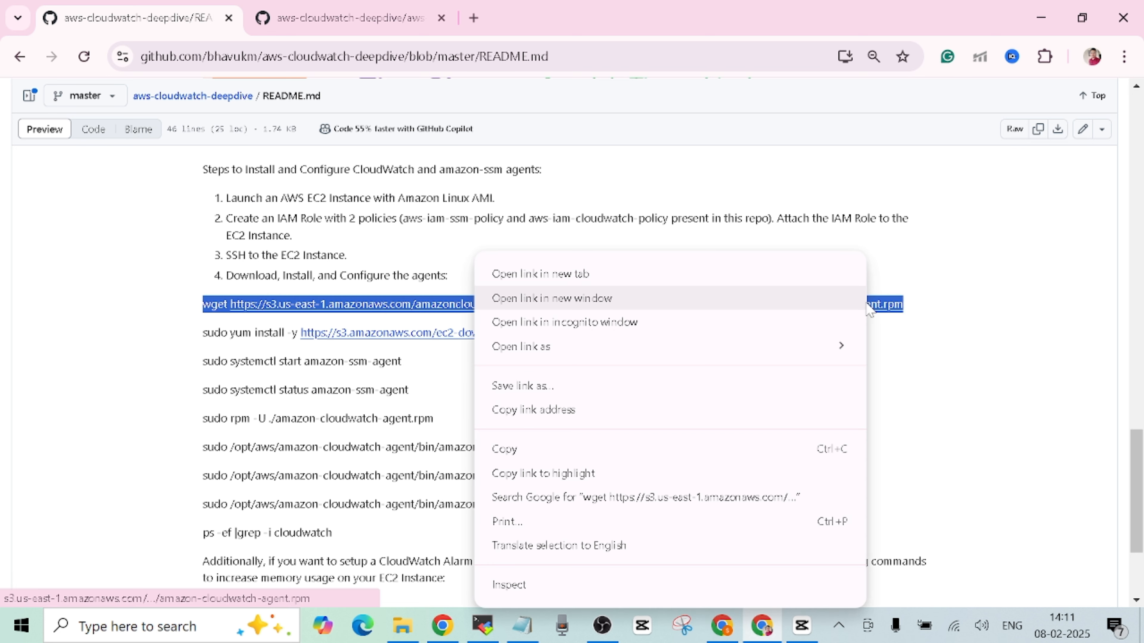
pyautogui.click(524, 452)
pyautogui.click(482, 626)
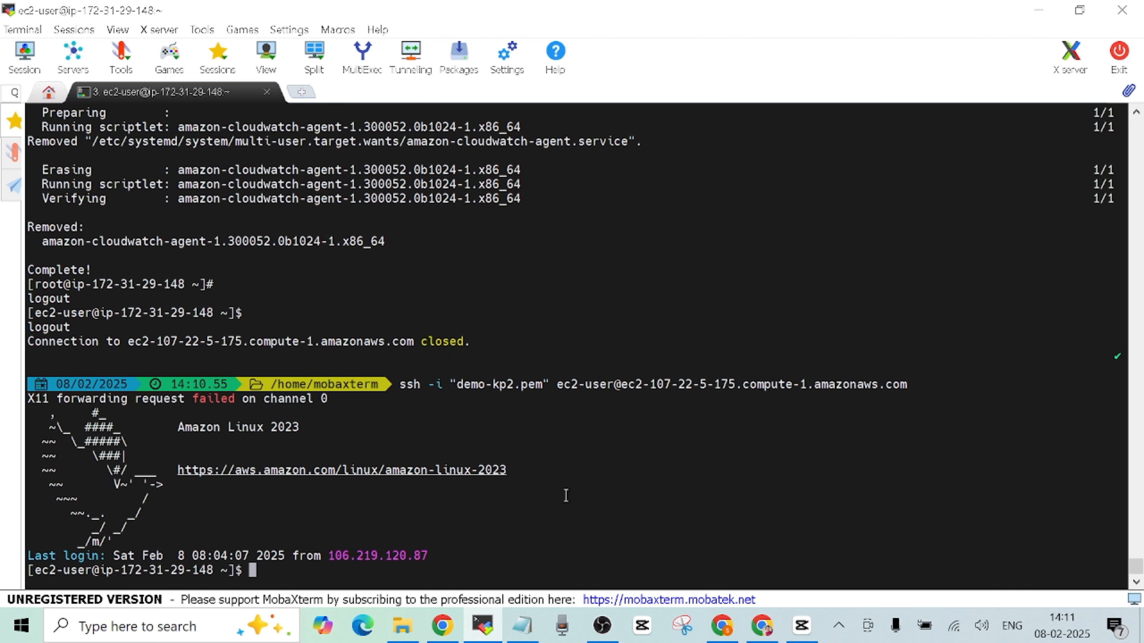
pyautogui.write('sudo su -')
pyautogui.press('Return')
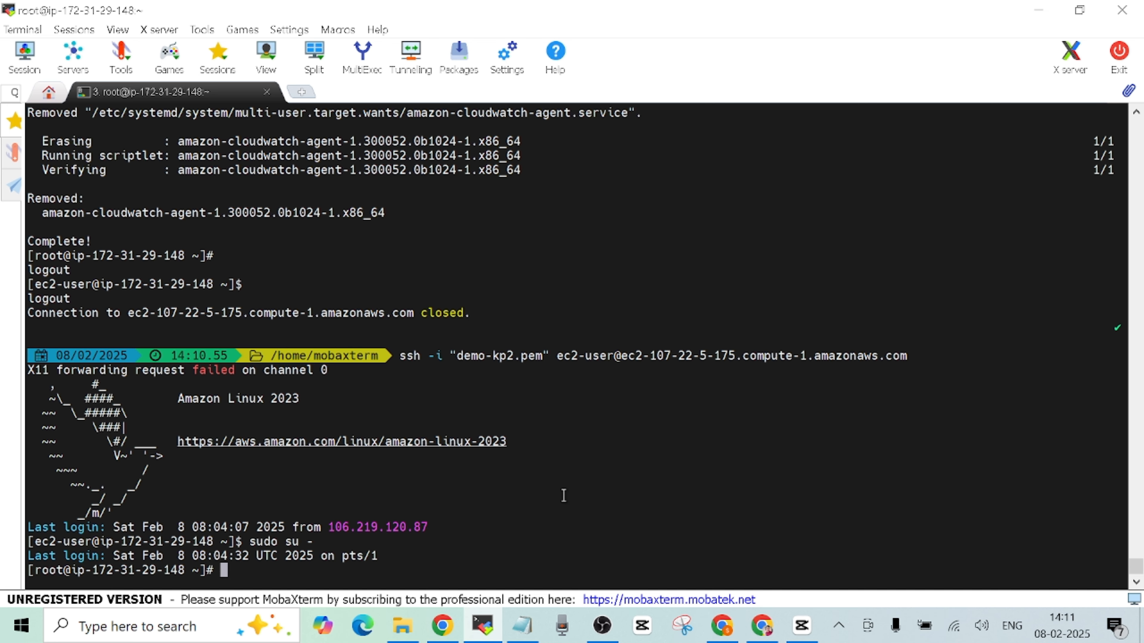
# - Download the CloudWatch agent package with wget, saved as amazon-cloudwatch-agent.rpm.1
pyautogui.hotkey('ctrl', 'l')
pyautogui.rightClick(699, 258)
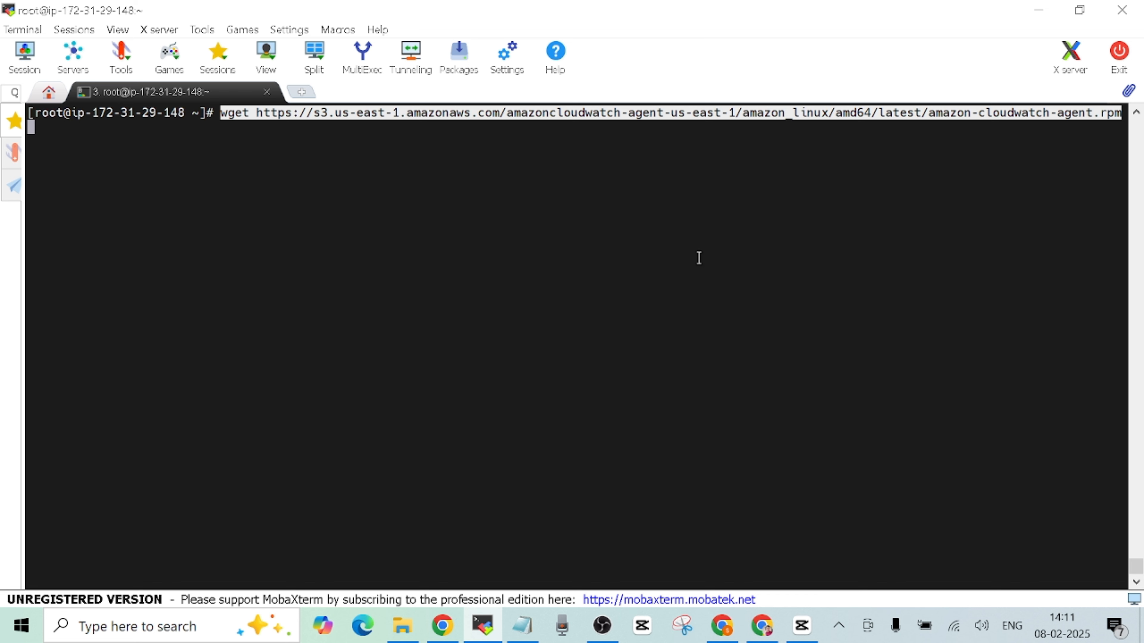
pyautogui.press('Return')
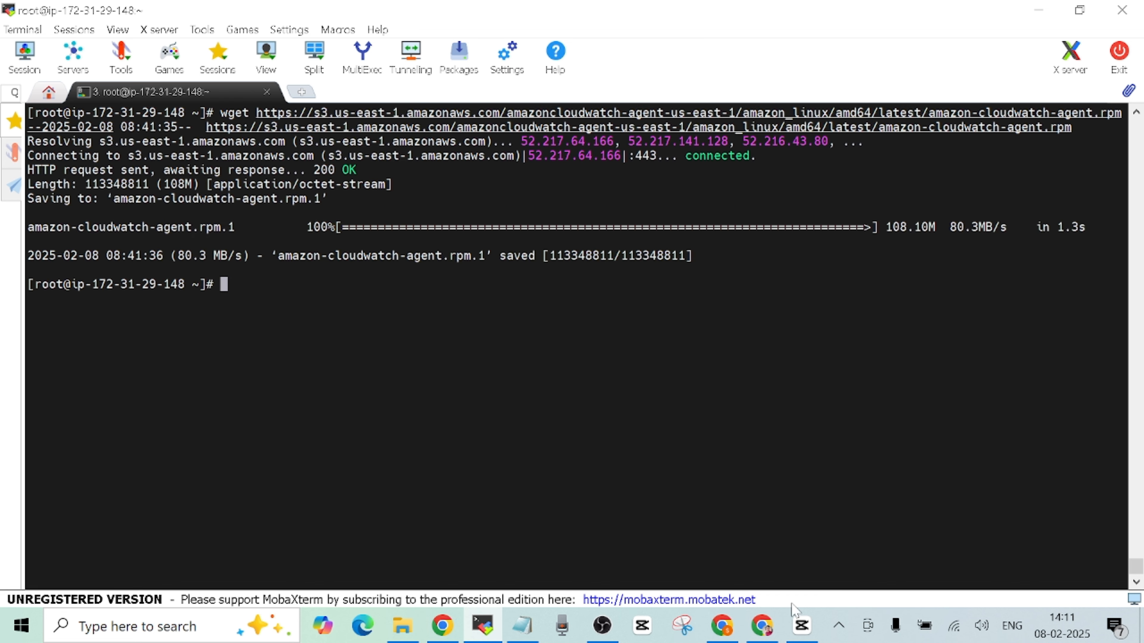
pyautogui.moveTo(762, 624)
pyautogui.click(752, 569)
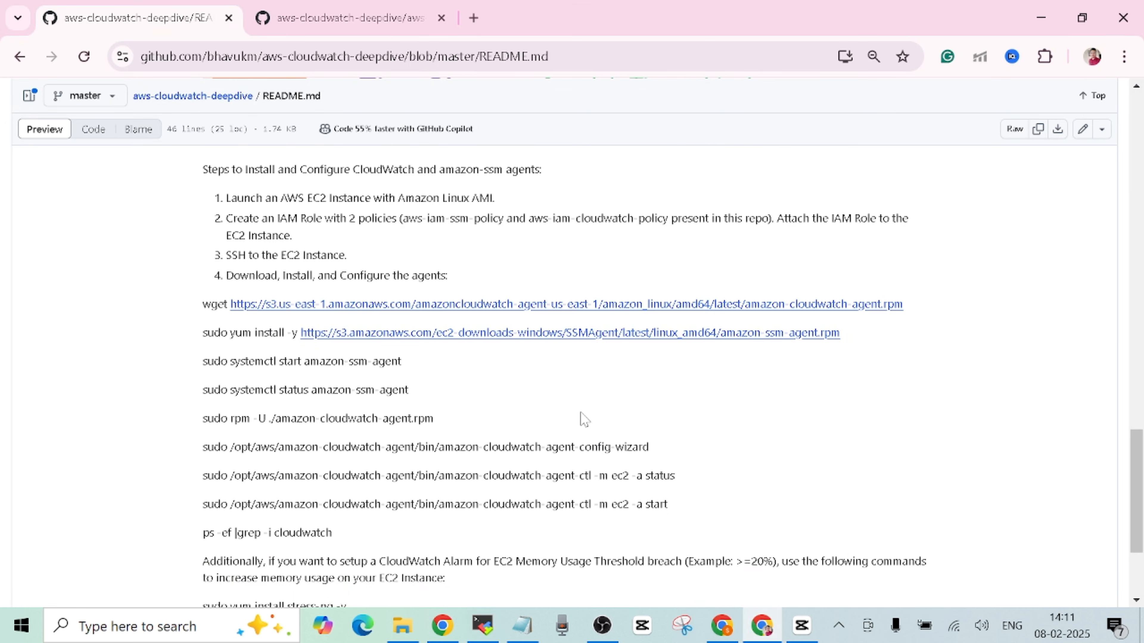
# - Install amazon-ssm-agent using the README's sudo yum install command
pyautogui.moveTo(204, 333); pyautogui.dragTo(827, 335)
pyautogui.rightClick(824, 336)
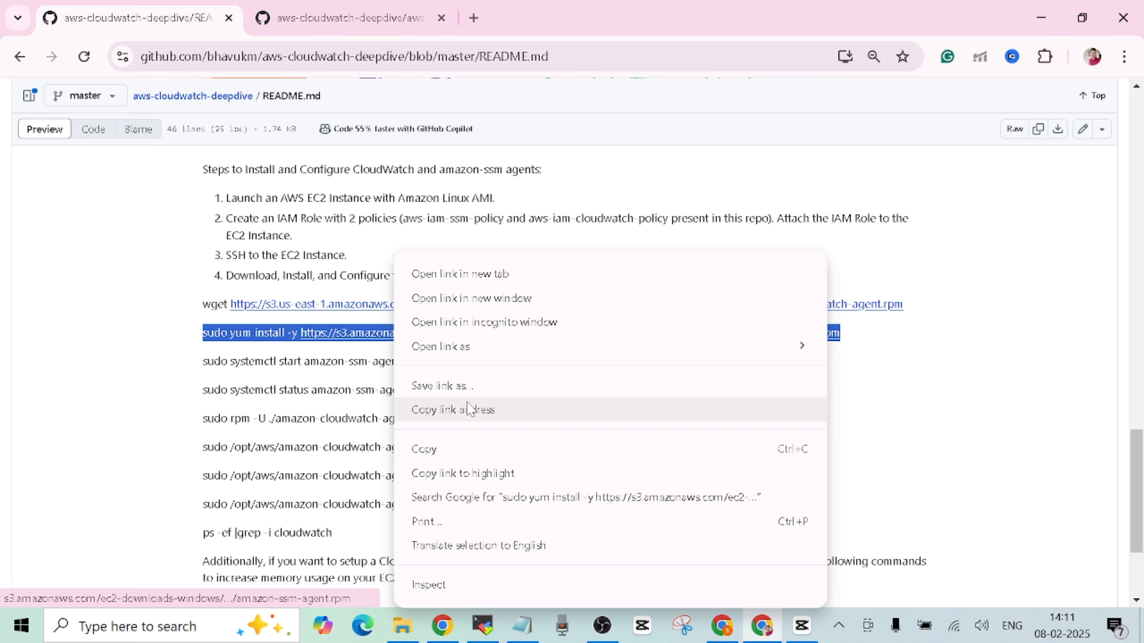
pyautogui.click(455, 451)
pyautogui.click(488, 627)
pyautogui.rightClick(544, 430)
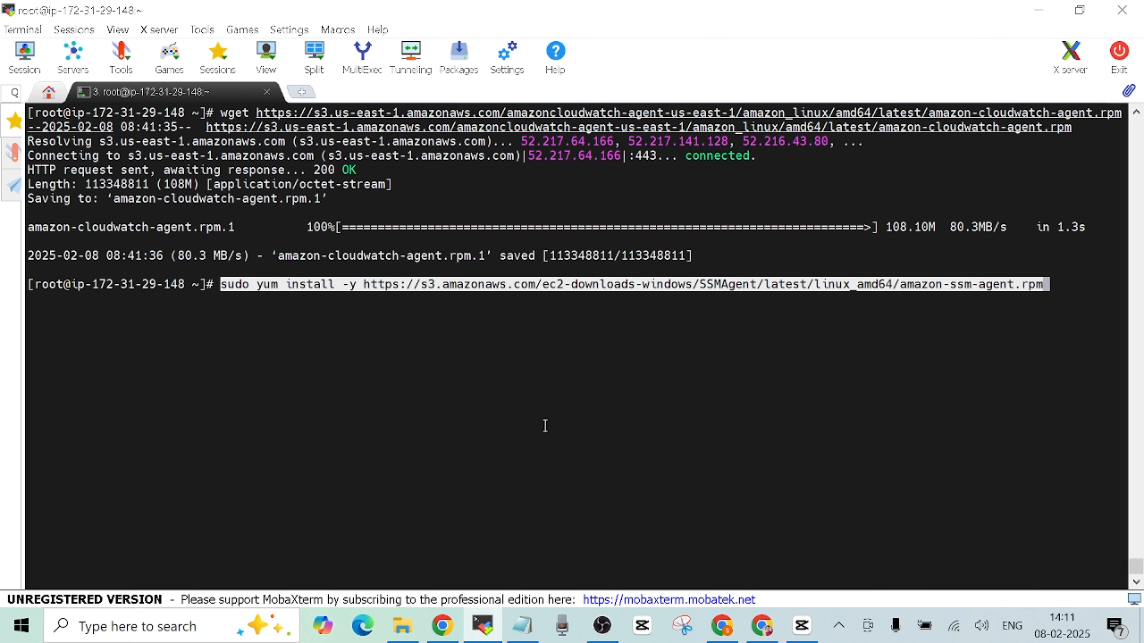
pyautogui.press('Return')
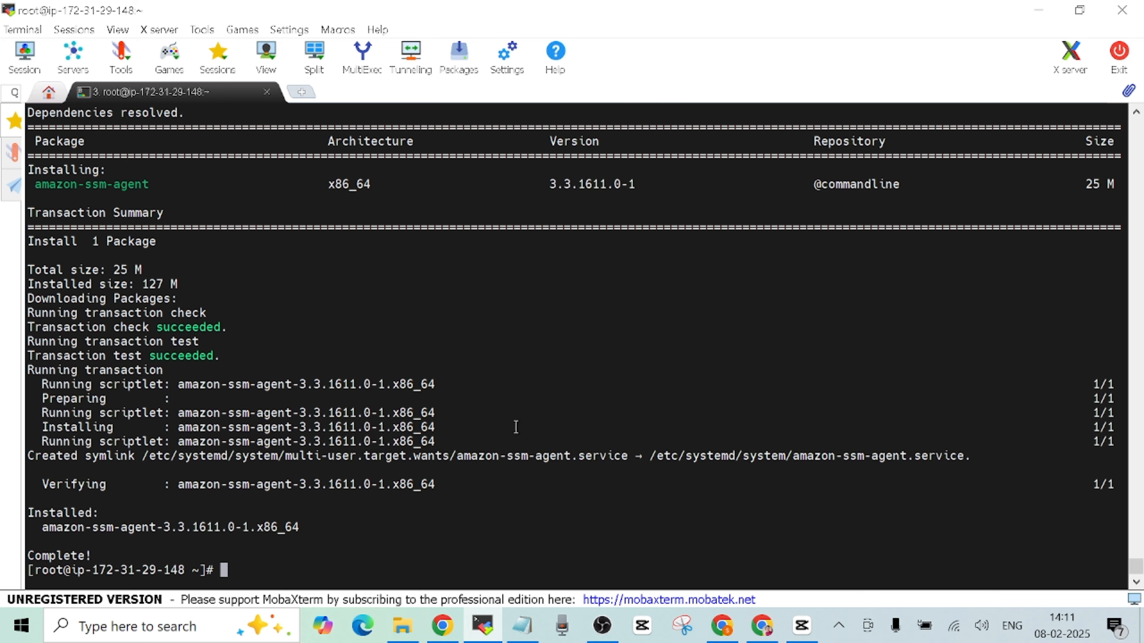
# - Paste 'sudo systemctl start amazon-ssm-agent' from the README at the shell prompt
pyautogui.moveTo(729, 635)
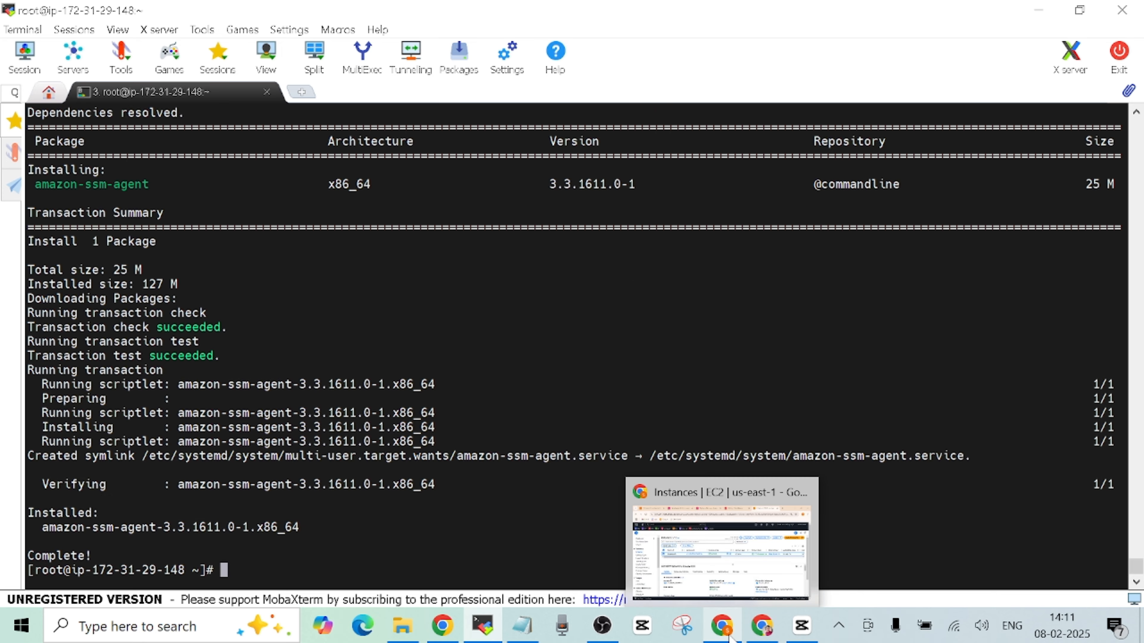
pyautogui.click(761, 627)
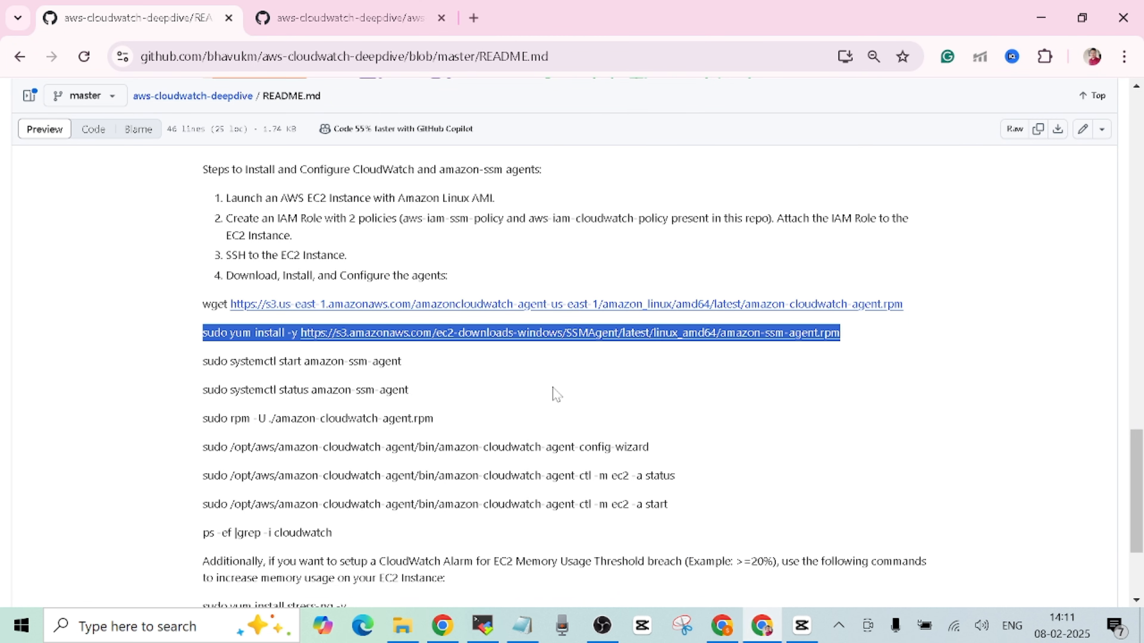
pyautogui.click(557, 395)
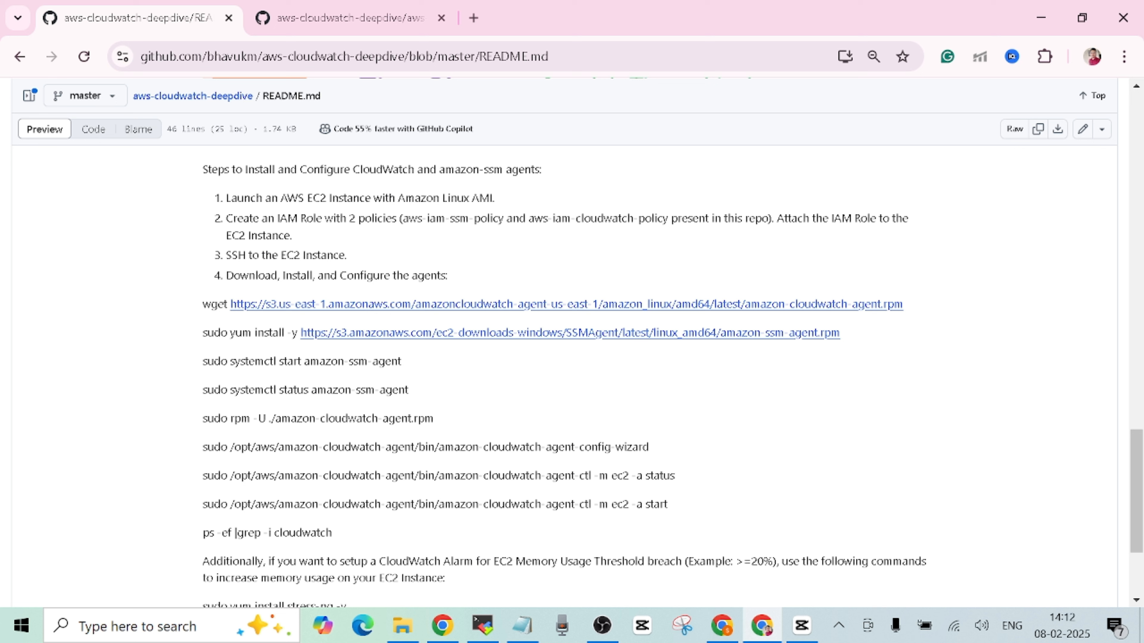
pyautogui.moveTo(203, 361); pyautogui.dragTo(405, 365)
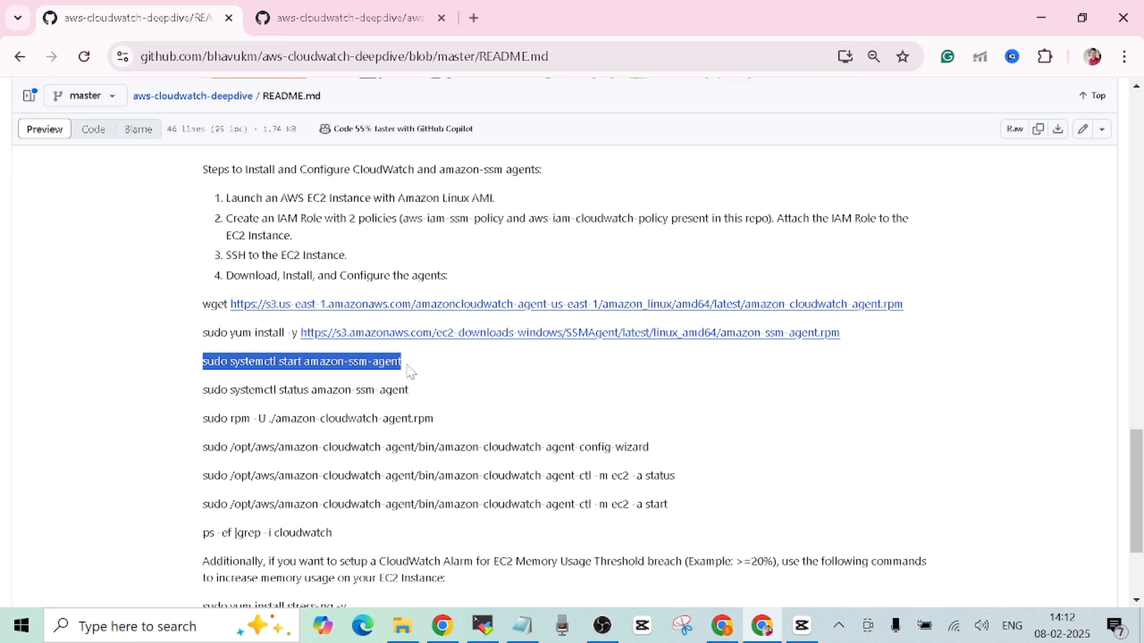
pyautogui.click(525, 406)
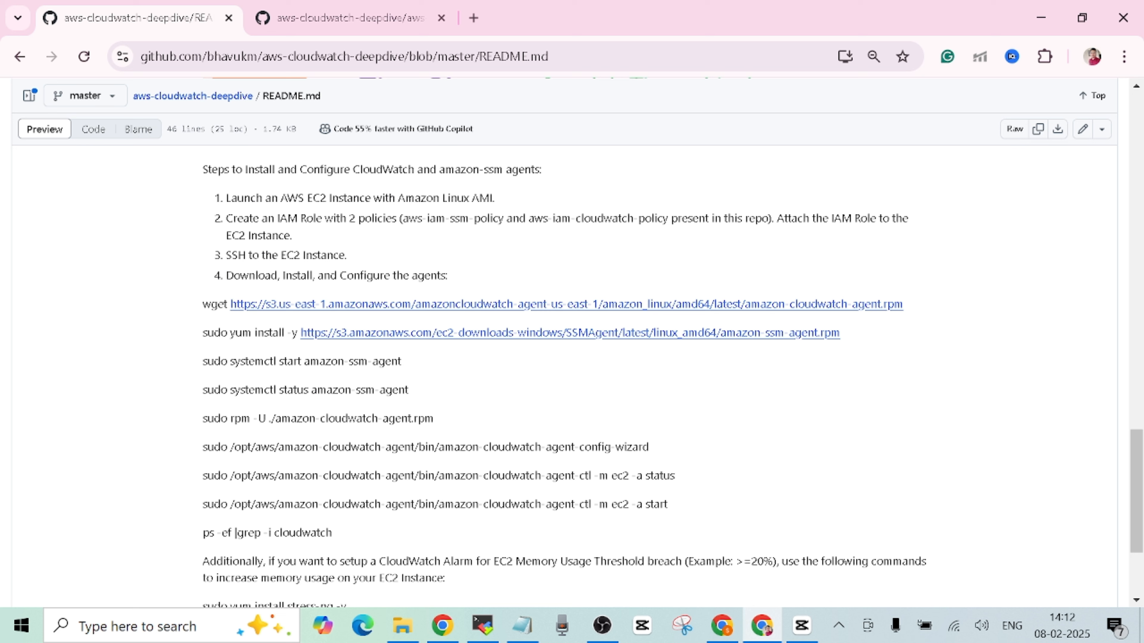
pyautogui.moveTo(202, 361); pyautogui.dragTo(401, 362)
pyautogui.rightClick(376, 363)
pyautogui.click(396, 383)
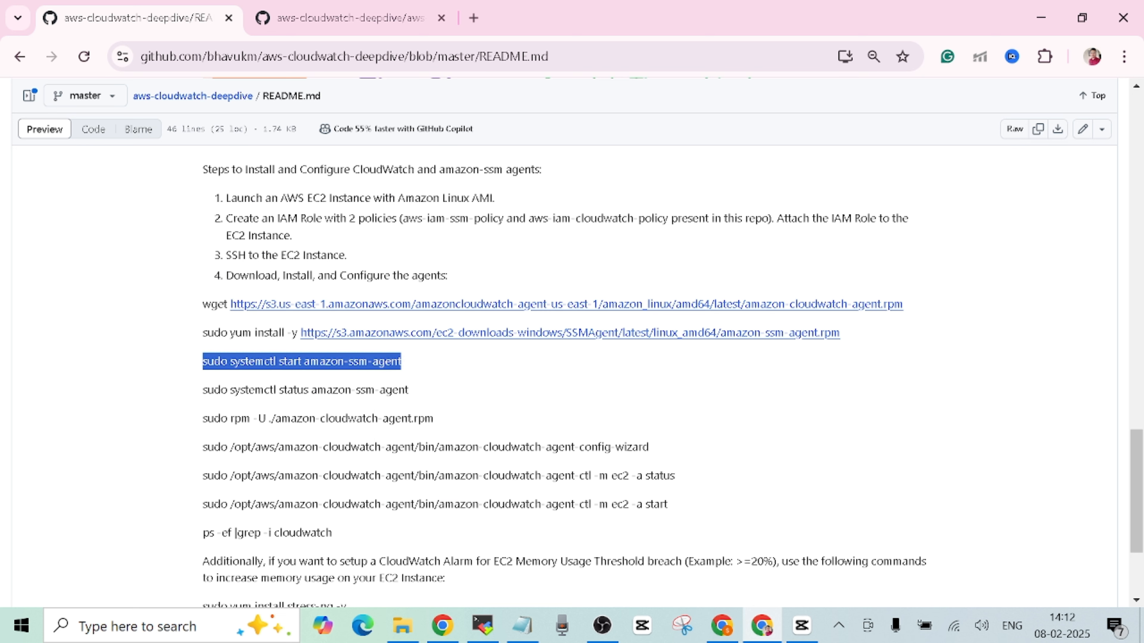
pyautogui.moveTo(480, 624)
pyautogui.click(519, 552)
pyautogui.rightClick(535, 517)
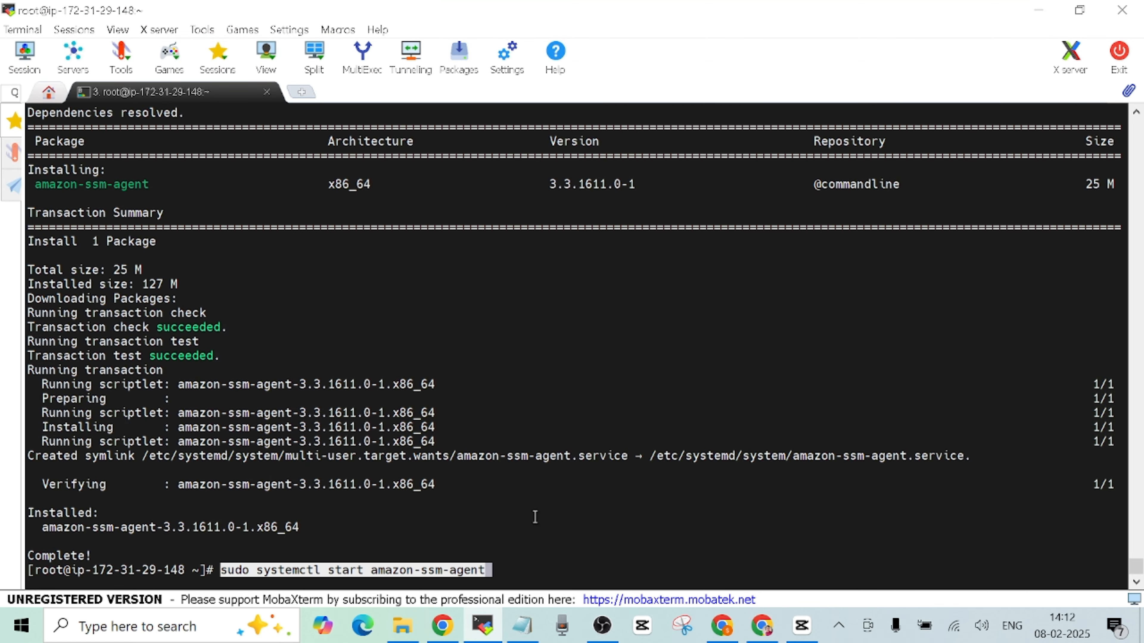
# - Start the amazon-ssm-agent service and copy the status command from the README
pyautogui.press('Return')
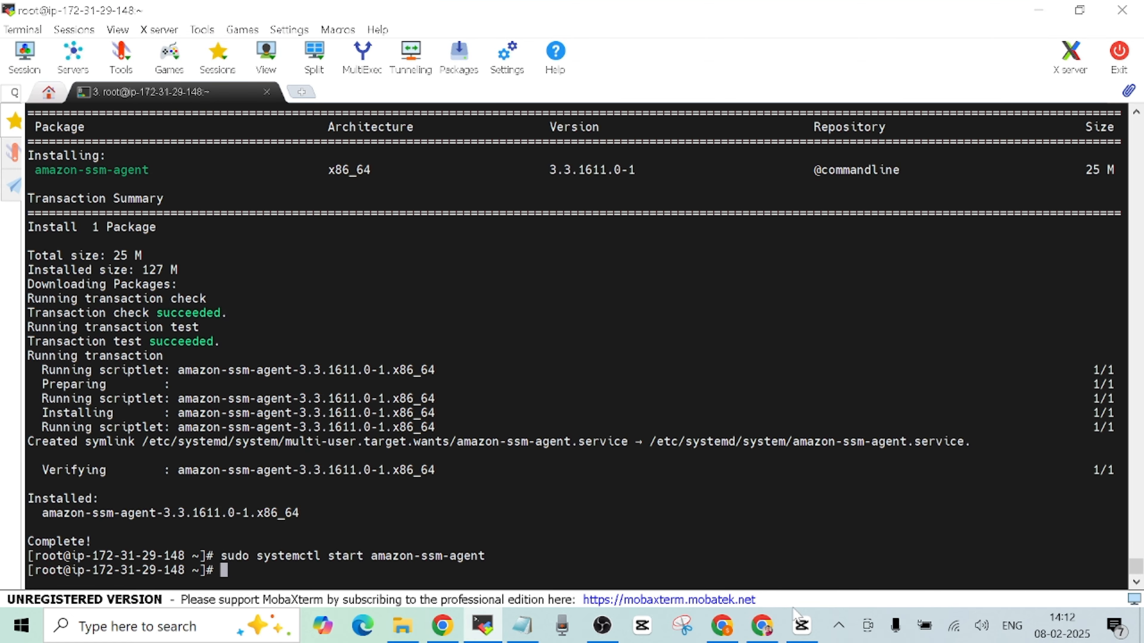
pyautogui.click(764, 630)
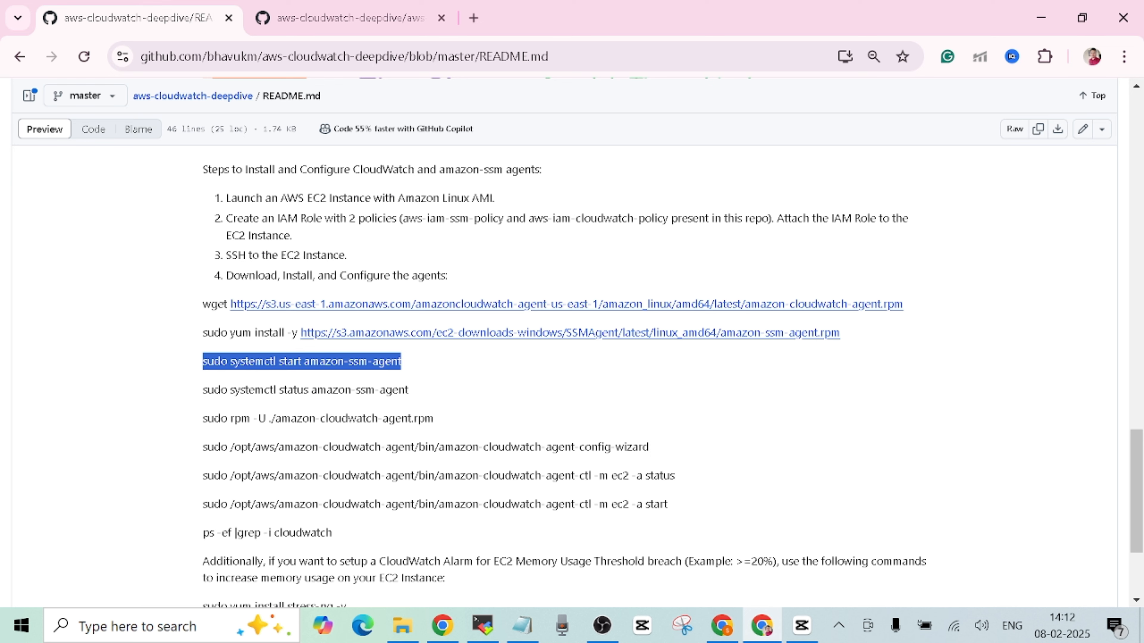
pyautogui.moveTo(203, 391); pyautogui.dragTo(457, 393)
pyautogui.rightClick(400, 394)
pyautogui.click(427, 412)
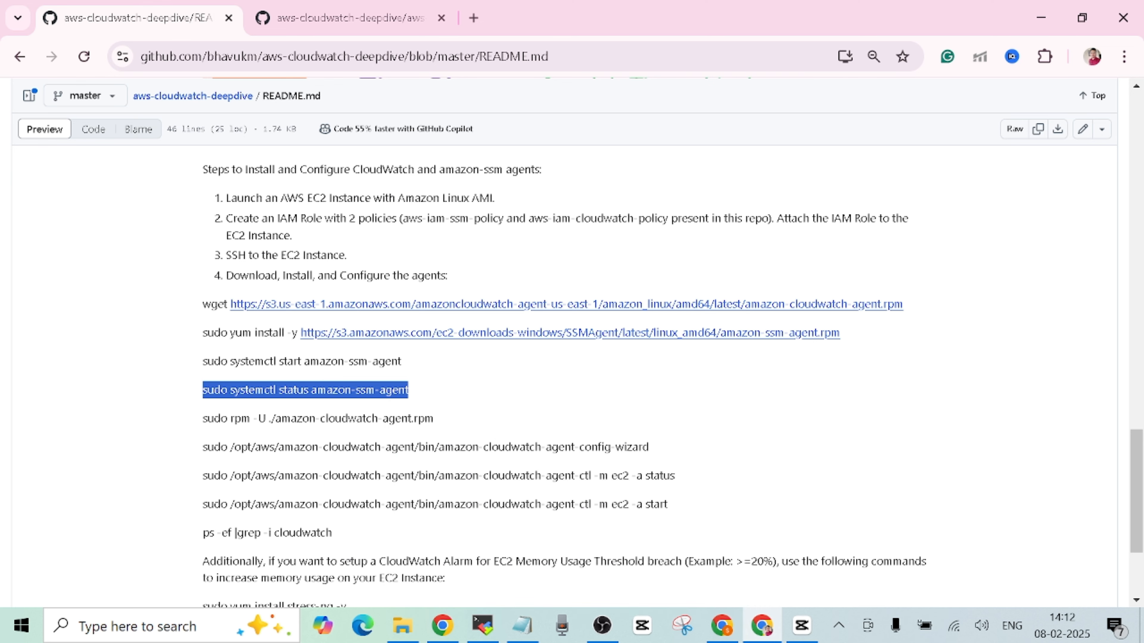
# - Run the status check, confirming amazon-ssm-agent is active (running)
pyautogui.click(482, 625)
pyautogui.press('shift+Insert')
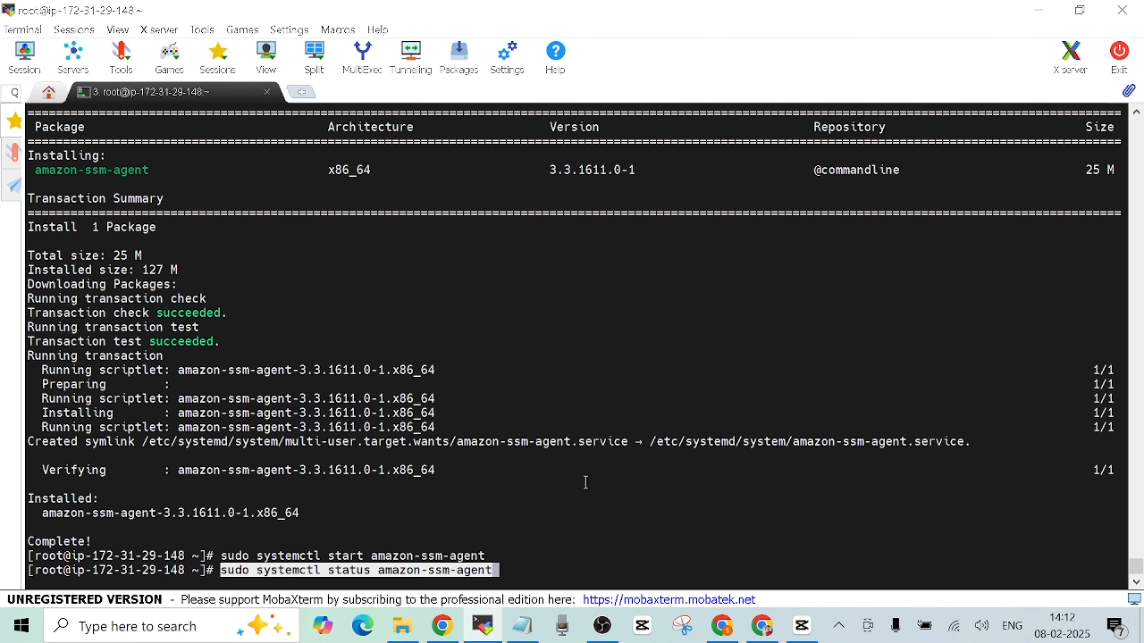
pyautogui.press('Return')
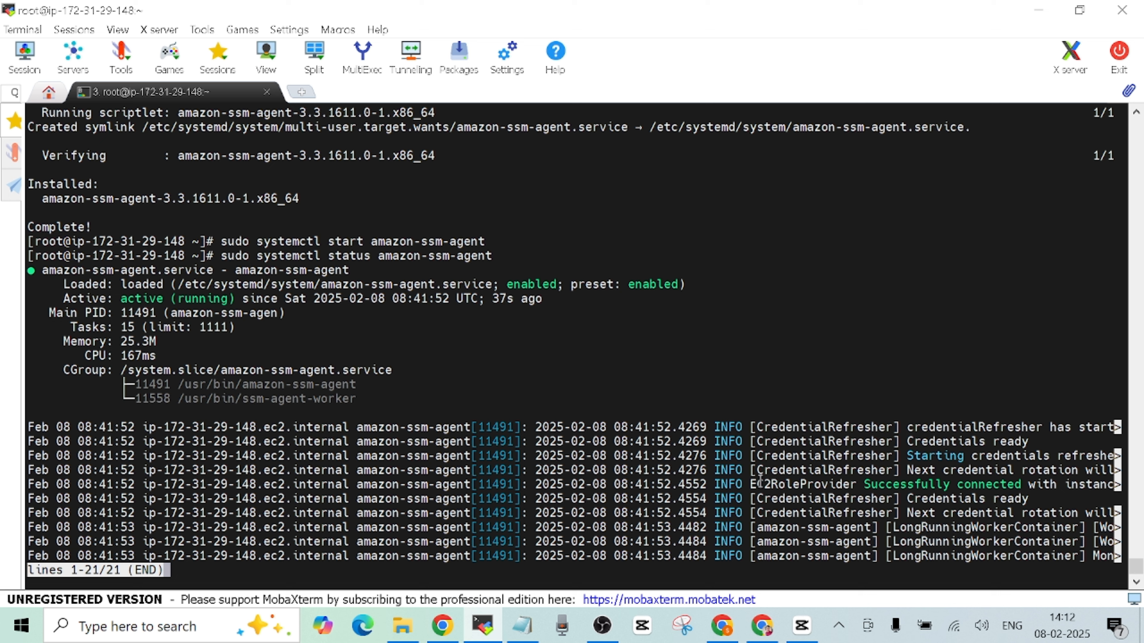
pyautogui.press('q')
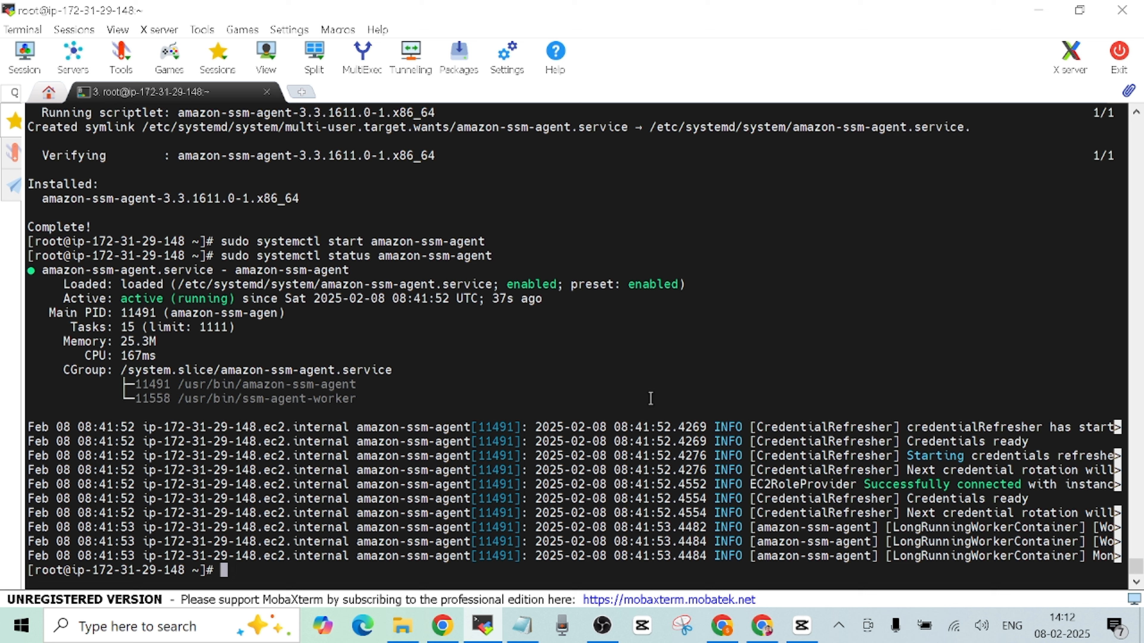
# - Install the CloudWatch agent with 'sudo rpm -U ./amazon-cloudwatch-agent.rpm'
pyautogui.click(762, 625)
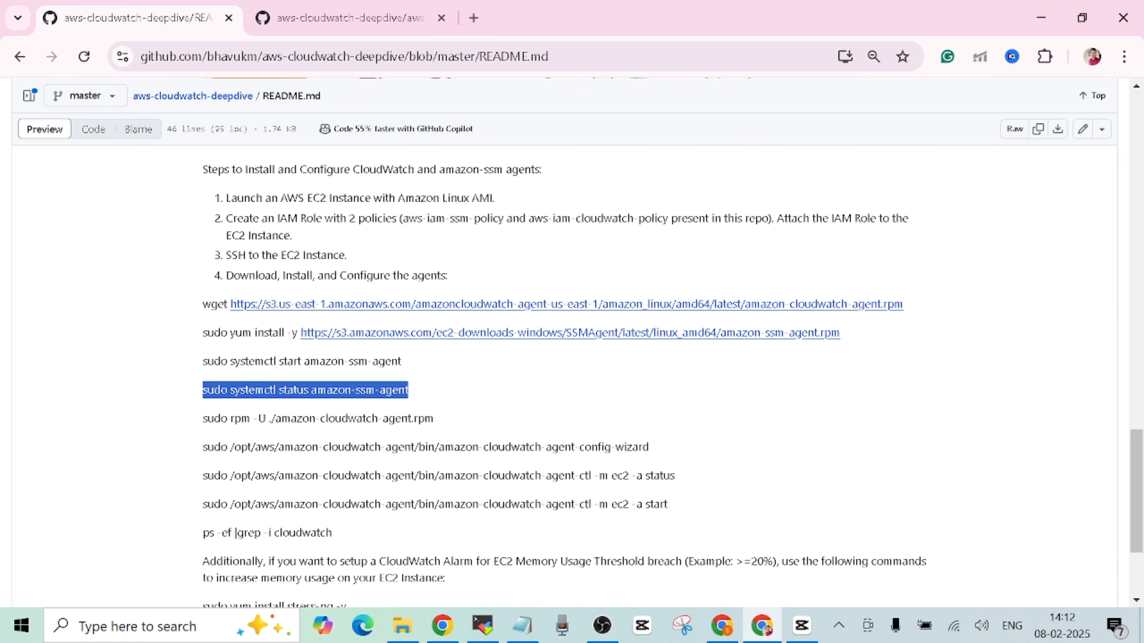
pyautogui.click(591, 420)
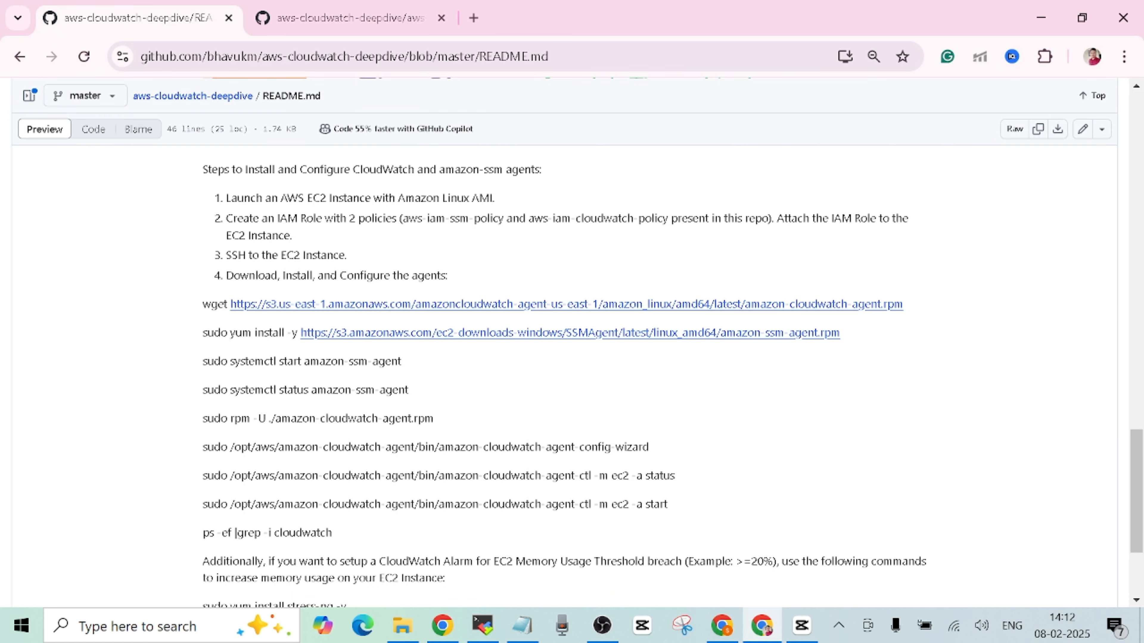
pyautogui.moveTo(204, 419); pyautogui.dragTo(451, 425)
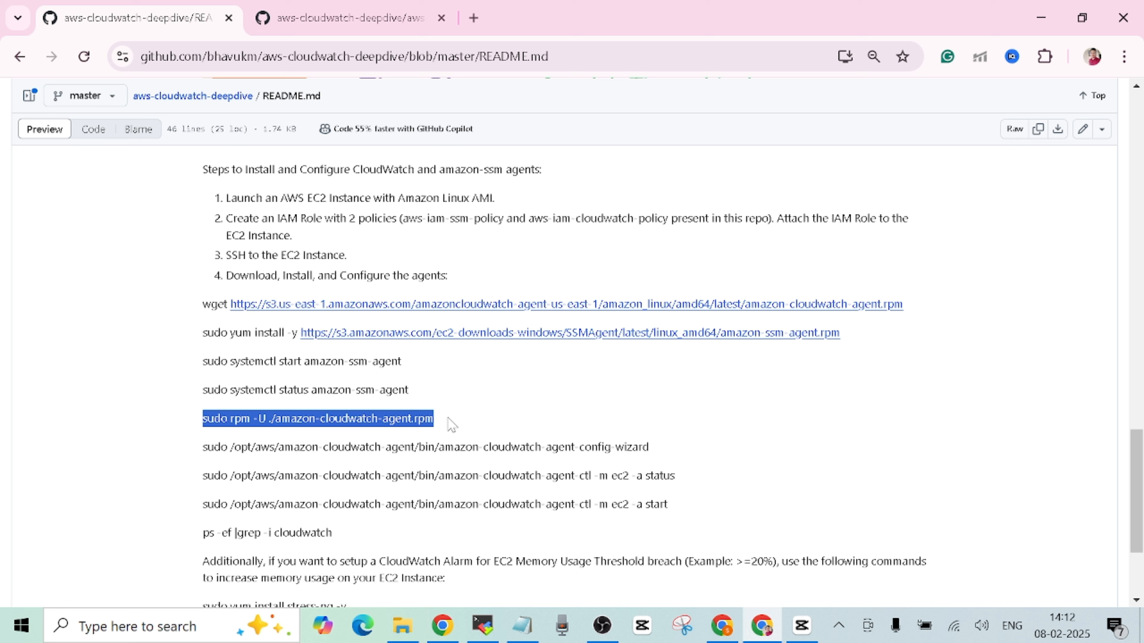
pyautogui.rightClick(451, 425)
pyautogui.click(472, 239)
pyautogui.click(486, 633)
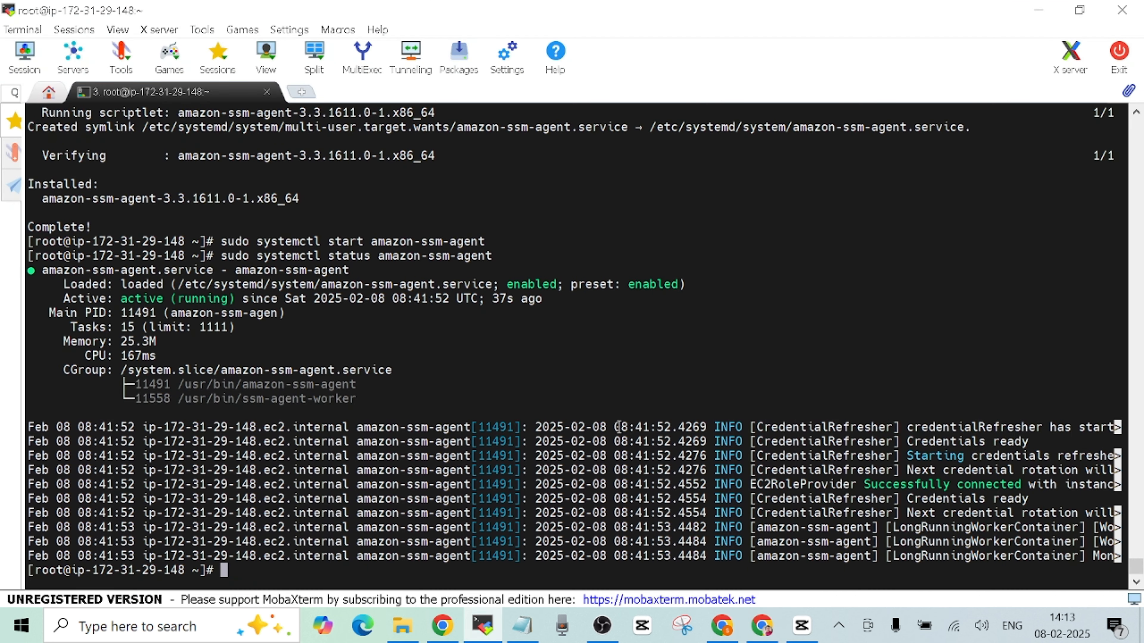
pyautogui.rightClick(641, 374)
pyautogui.press('Return')
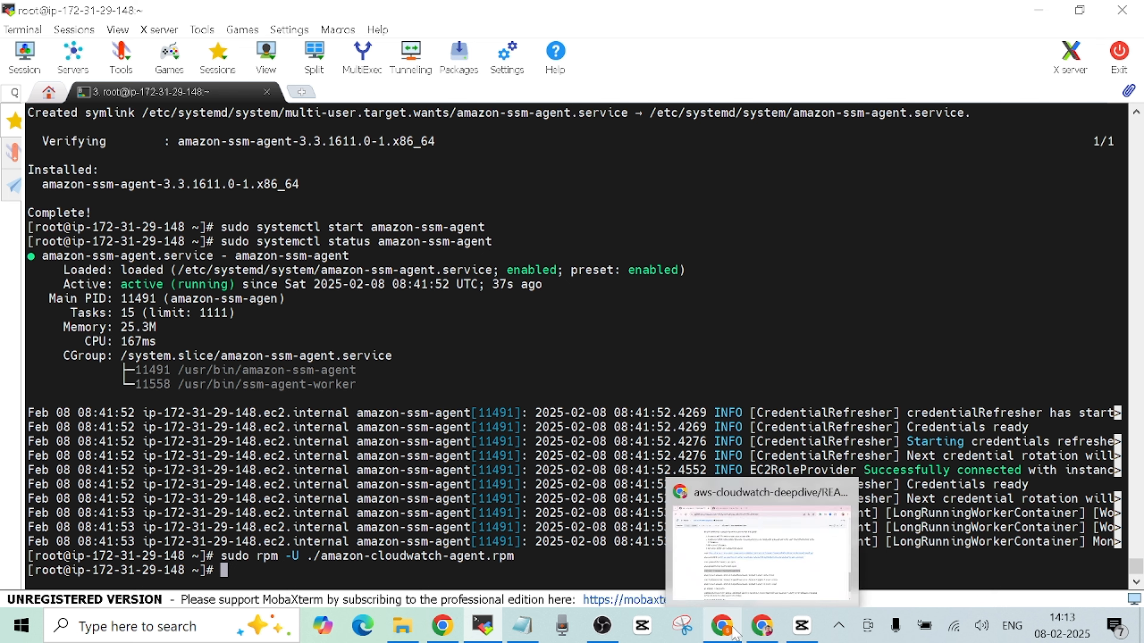
# - Copy the CloudWatch agent config-wizard command from the README
pyautogui.click(762, 625)
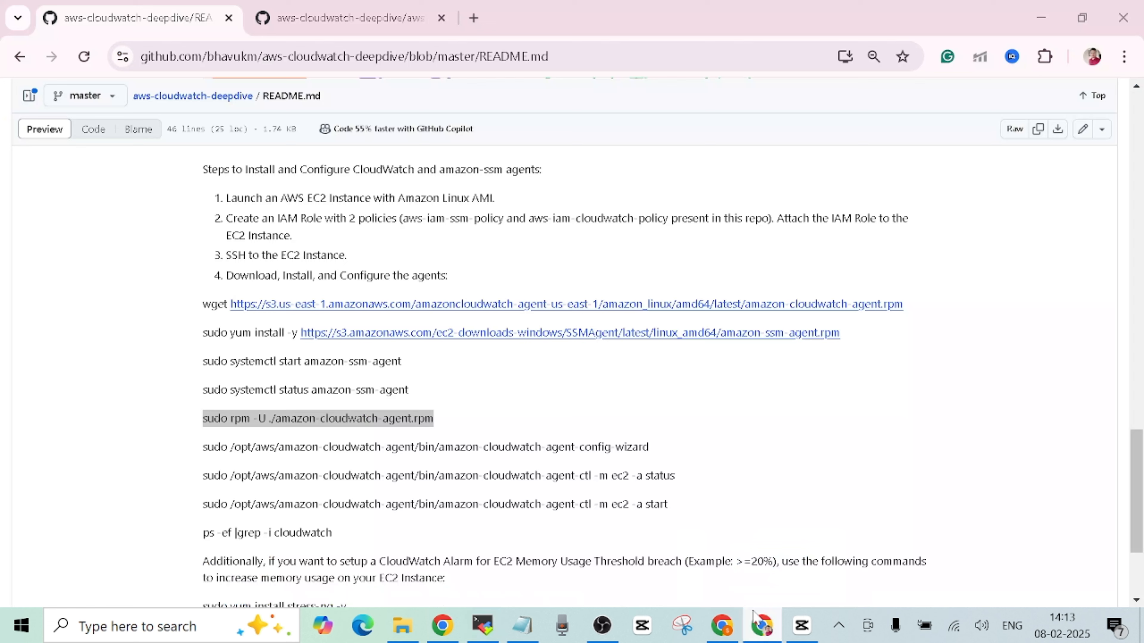
pyautogui.click(552, 412)
pyautogui.moveTo(202, 447); pyautogui.dragTo(671, 458)
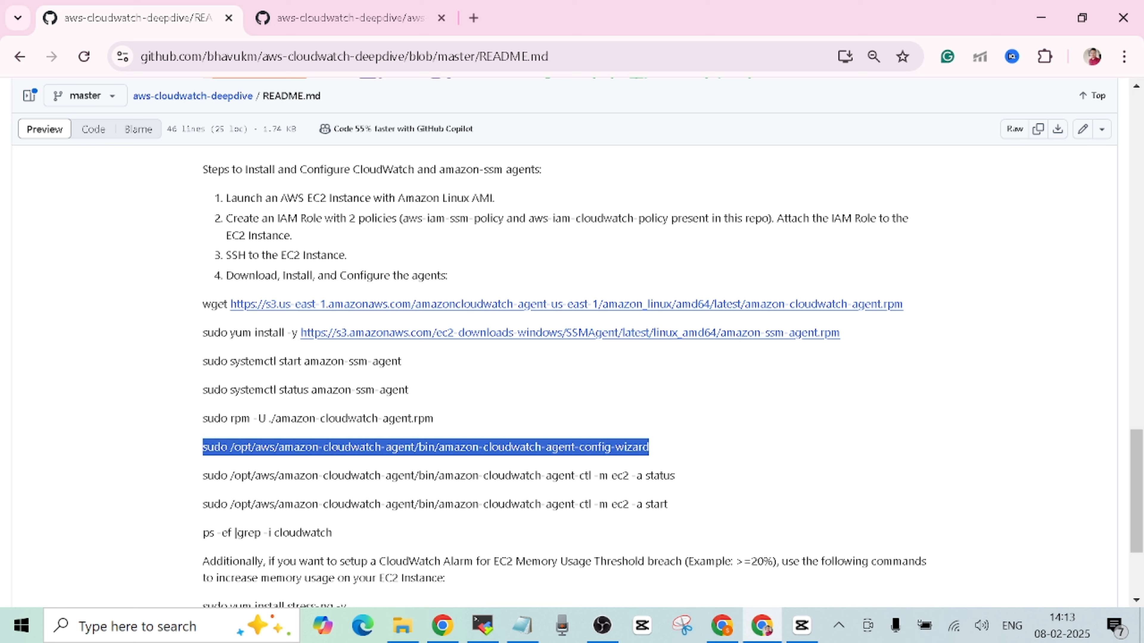
pyautogui.rightClick(590, 453)
pyautogui.click(638, 268)
pyautogui.click(716, 387)
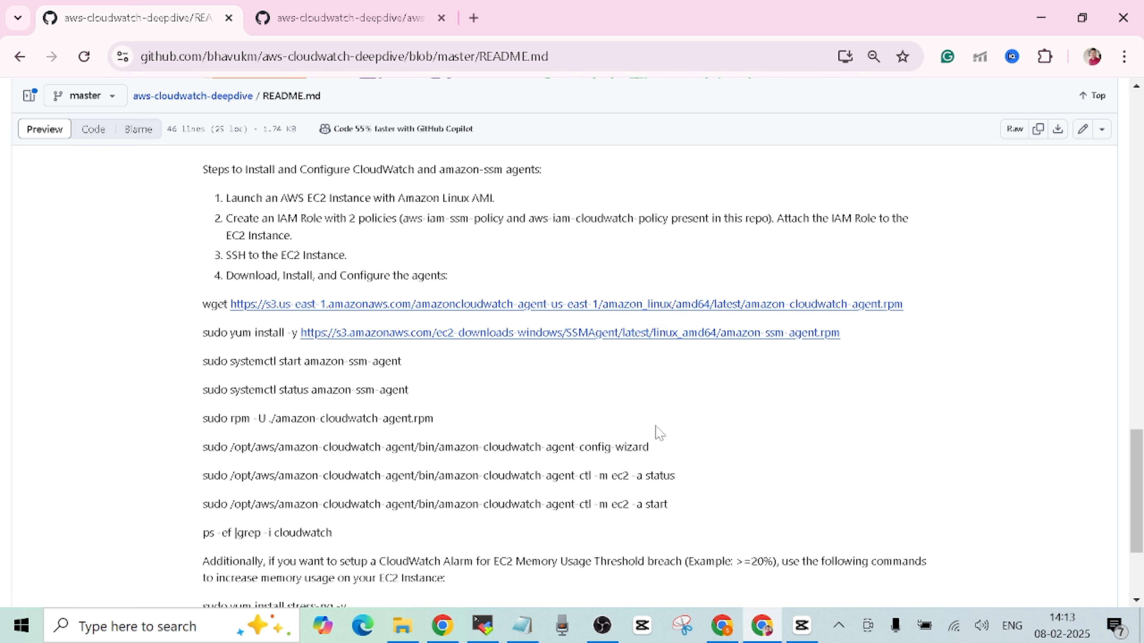
pyautogui.click(483, 626)
# - Run the config wizard and answer linux (1), EC2, root (2), then 2 for StatsD
pyautogui.rightClick(668, 342)
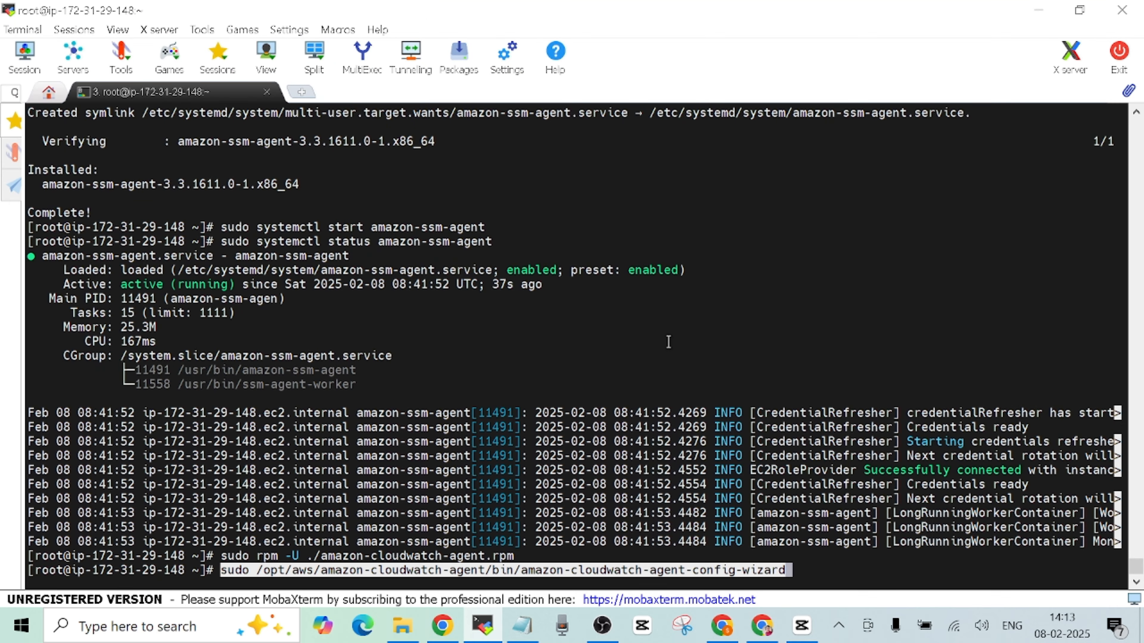
pyautogui.press('Return')
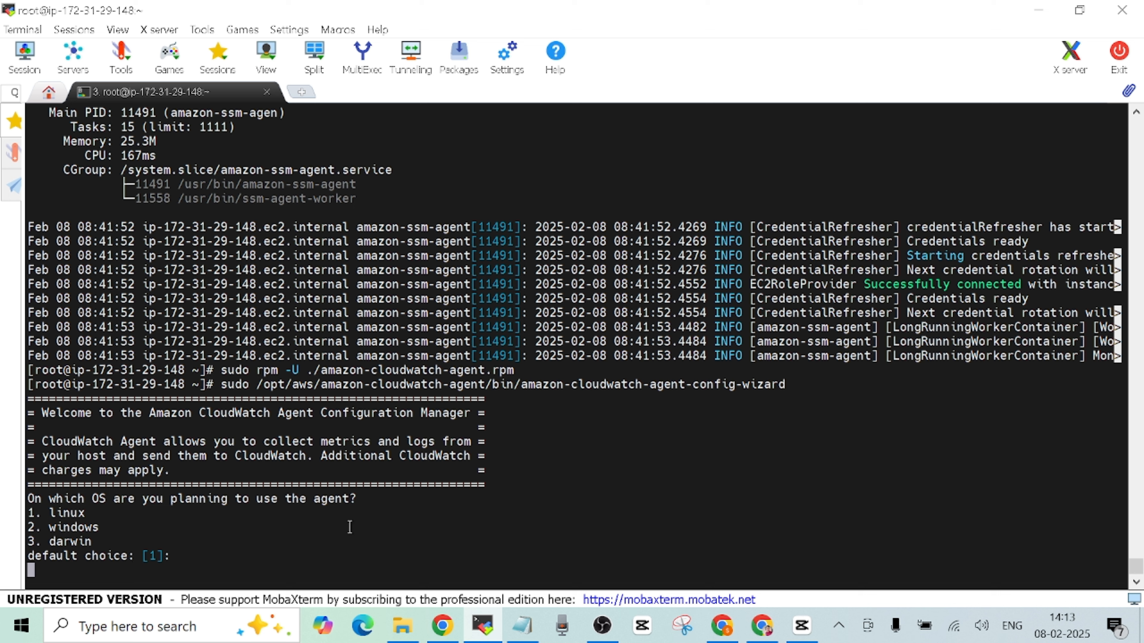
pyautogui.write('1')
pyautogui.press('Return')
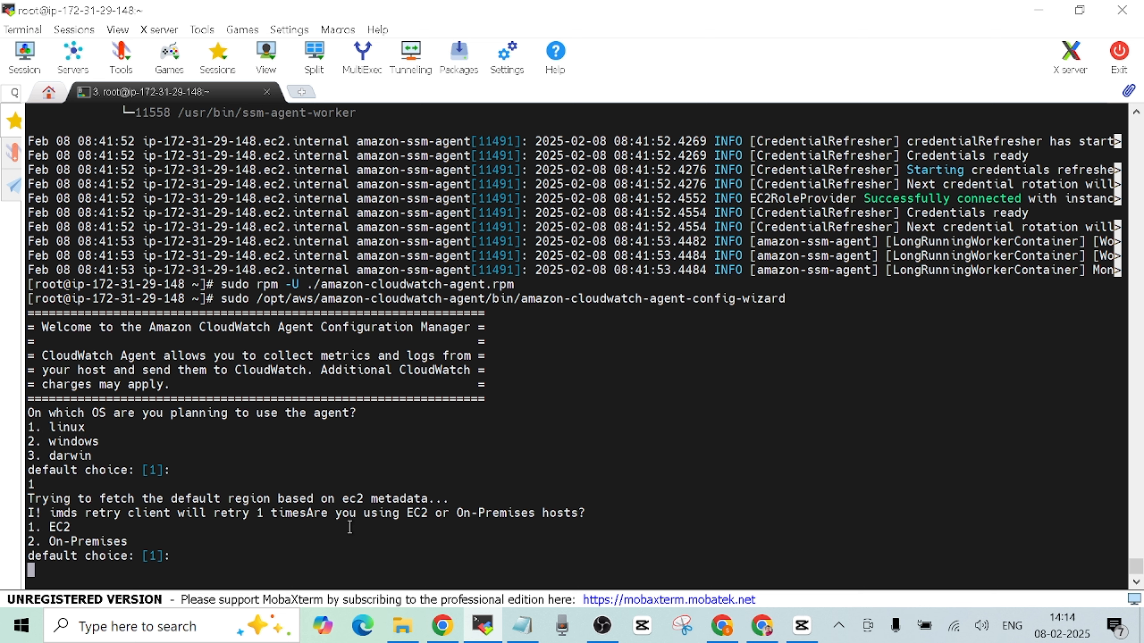
pyautogui.press('Return')
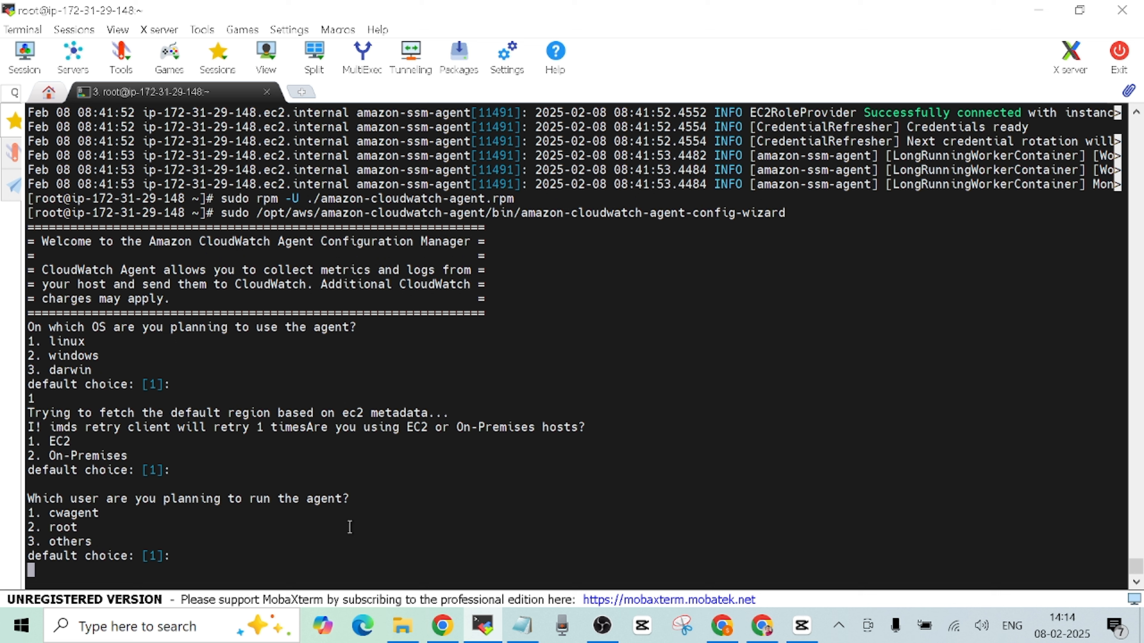
pyautogui.write('2')
pyautogui.press('Return')
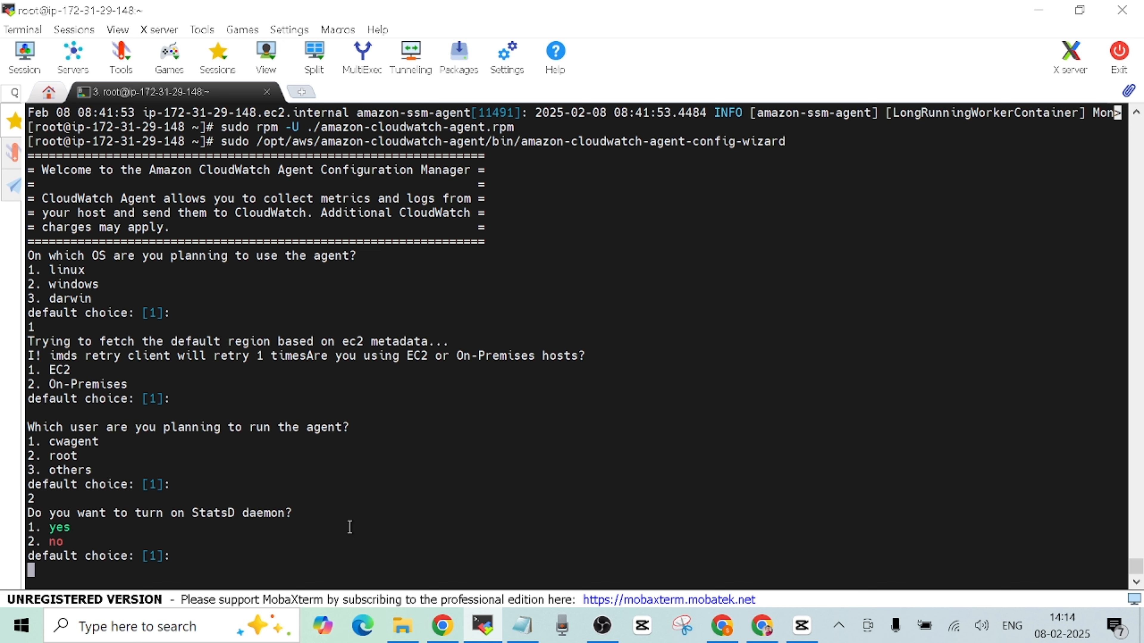
pyautogui.write('2')
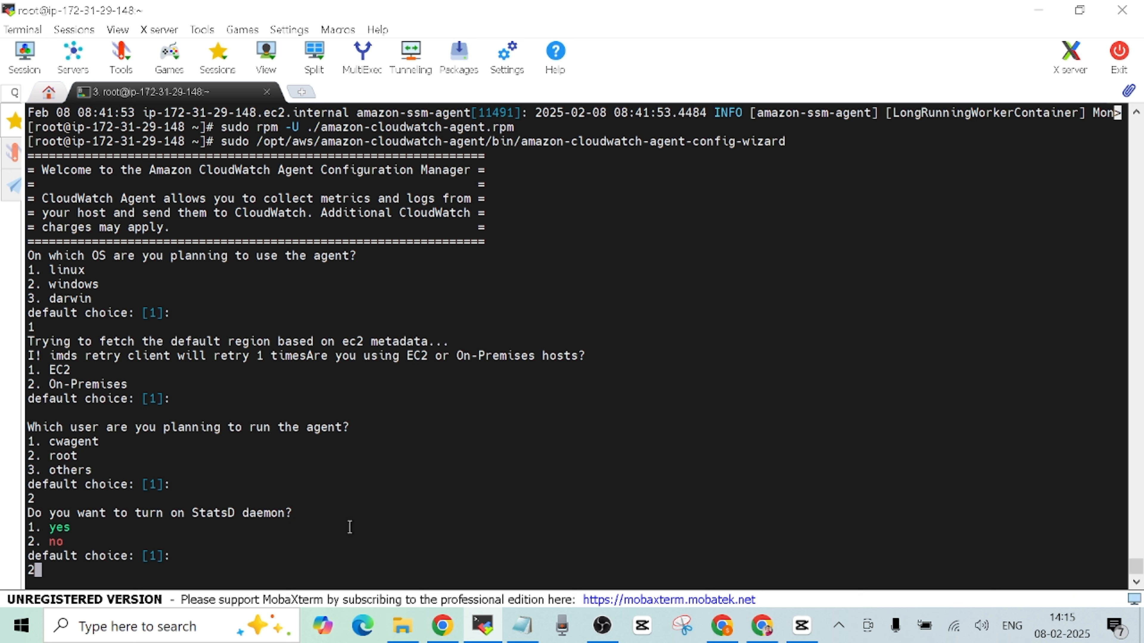
# - Decline StatsD and CollectD, and keep the defaults for host metrics, per-core CPU and EC2 dimensions
pyautogui.press('Return')
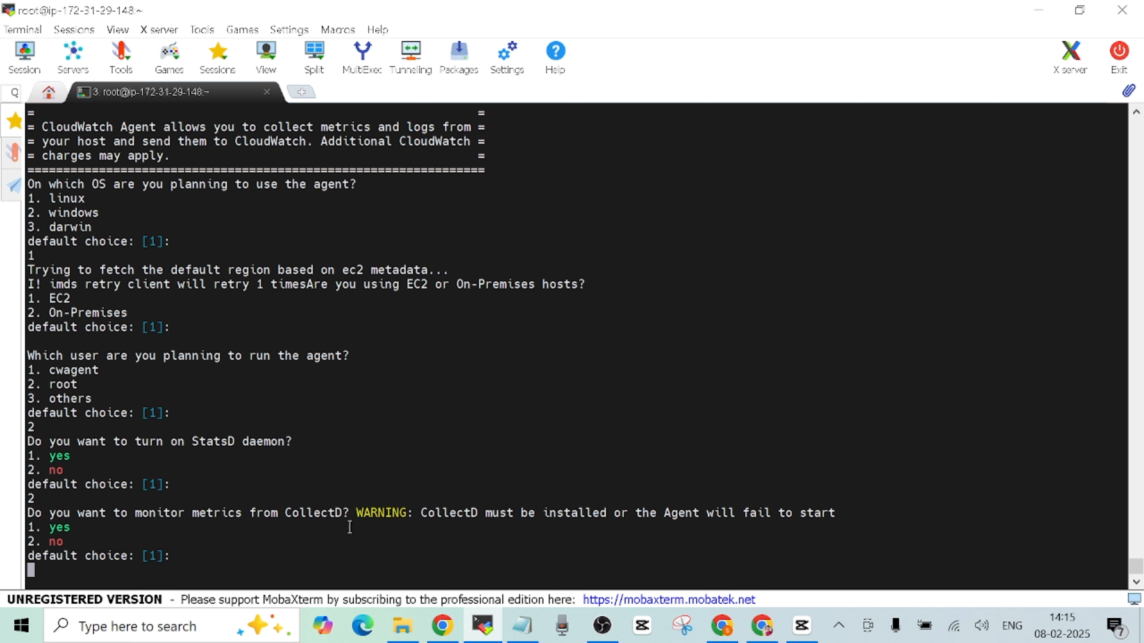
pyautogui.write('2')
pyautogui.press('Return')
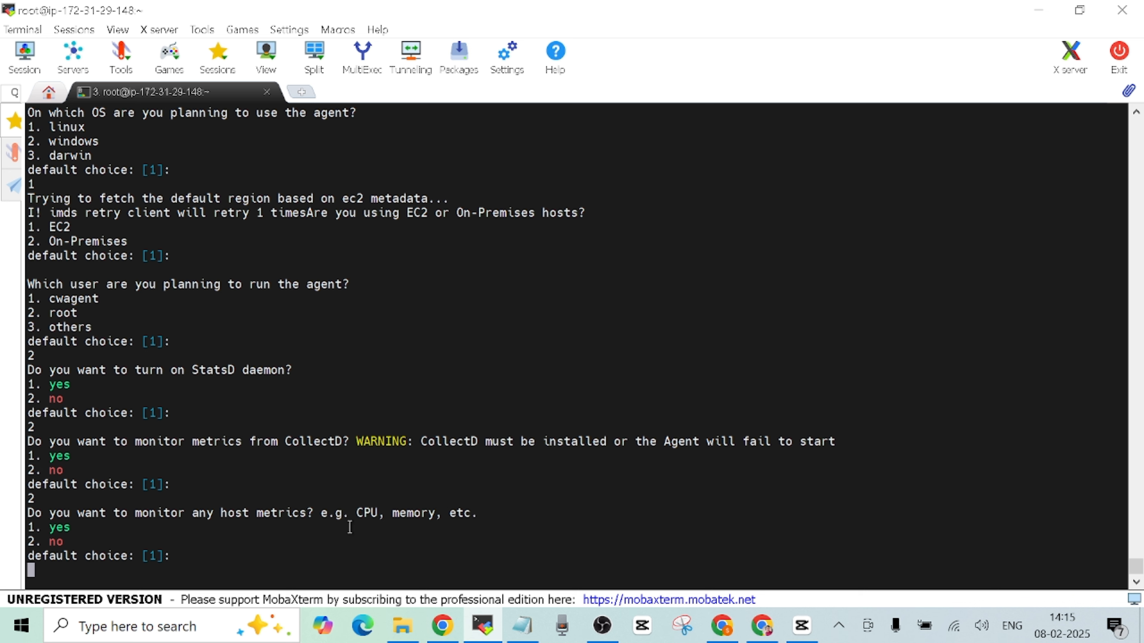
pyautogui.press('Return')
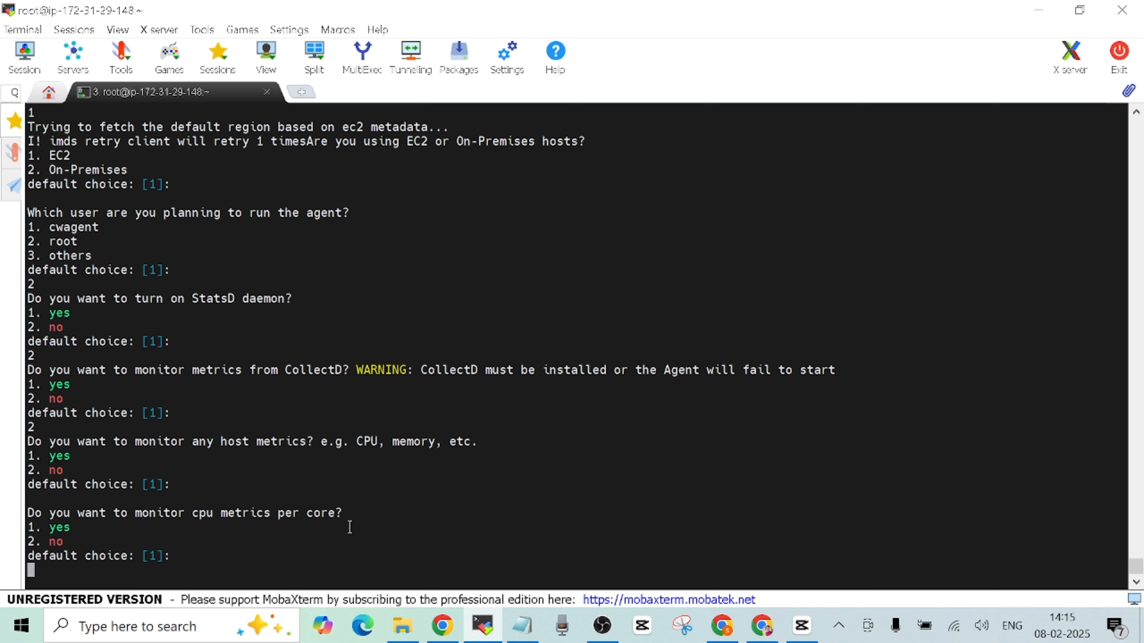
pyautogui.press('Return')
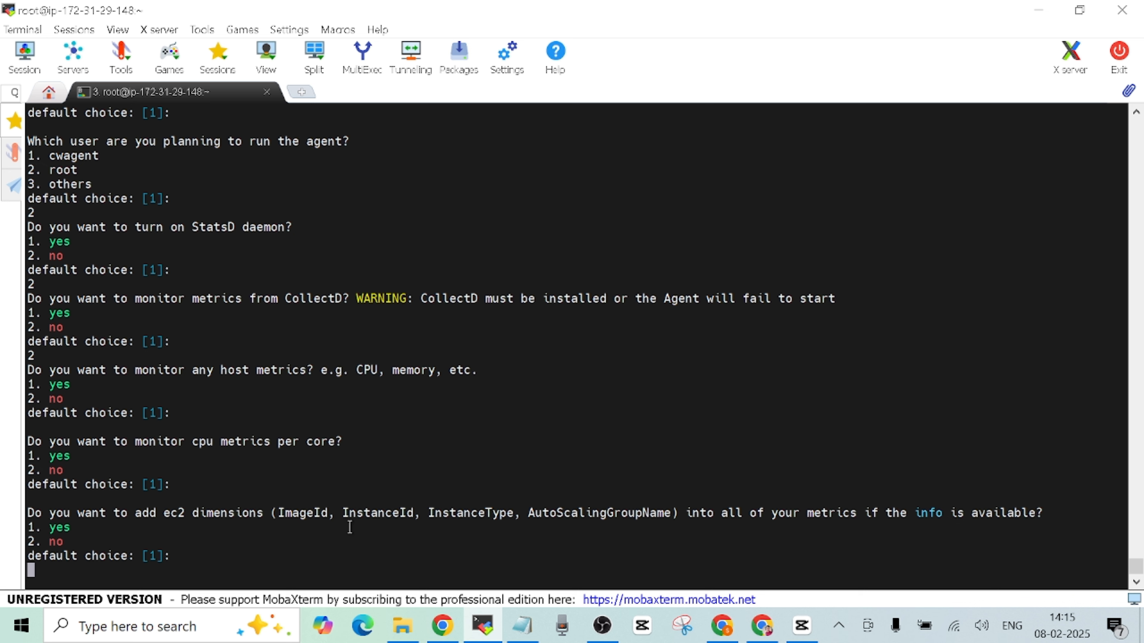
pyautogui.press('Return')
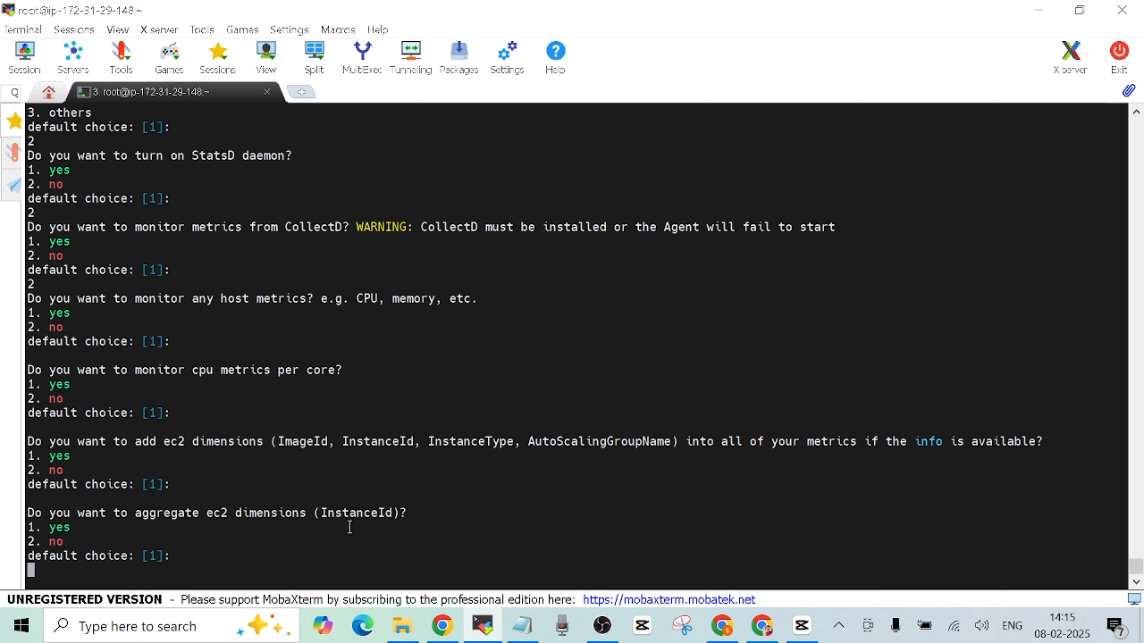
# - Keep default InstanceId aggregation, 60-second resolution and the default metrics config level
pyautogui.press('Return')
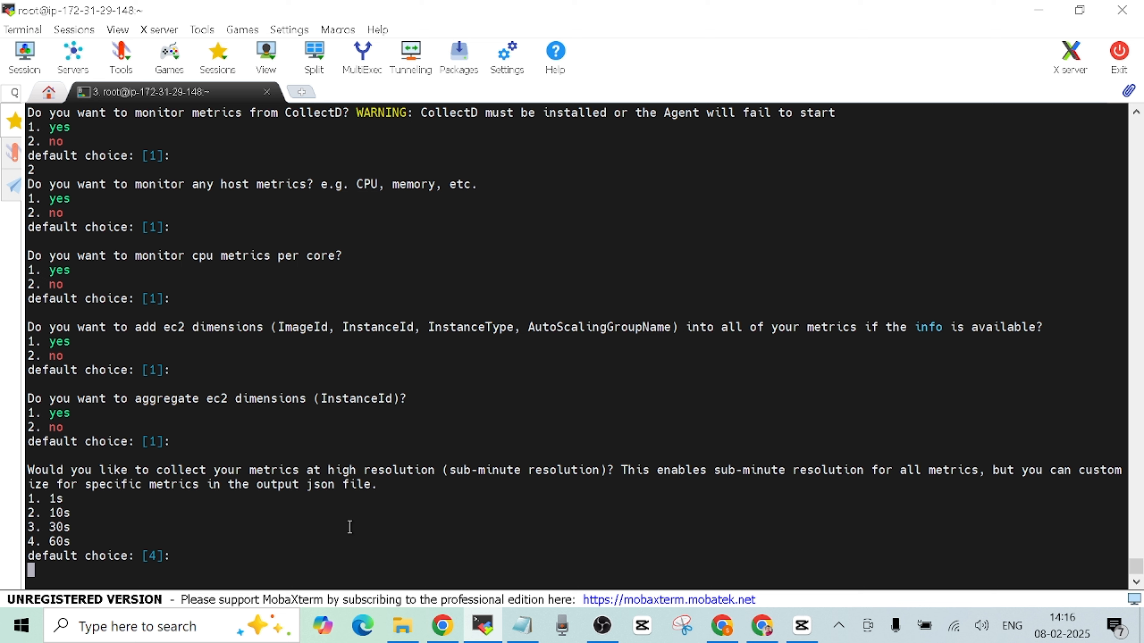
pyautogui.press('Return')
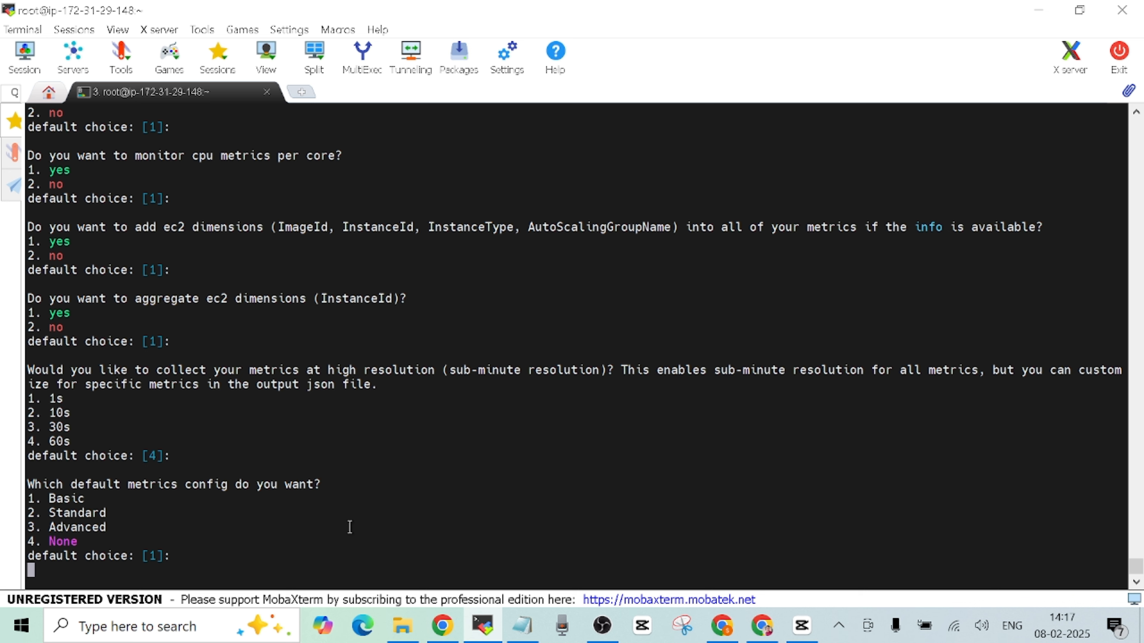
pyautogui.press('Return')
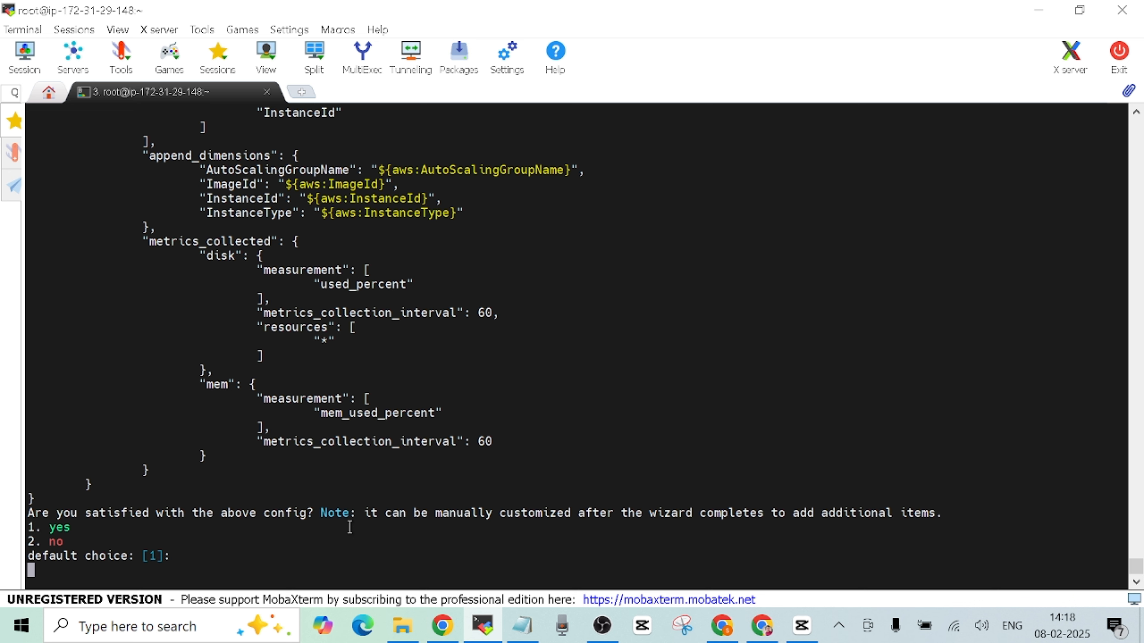
# - Confirm the generated config, skip migration, log files and X-ray, and agree to store it in SSM
pyautogui.press('Return')
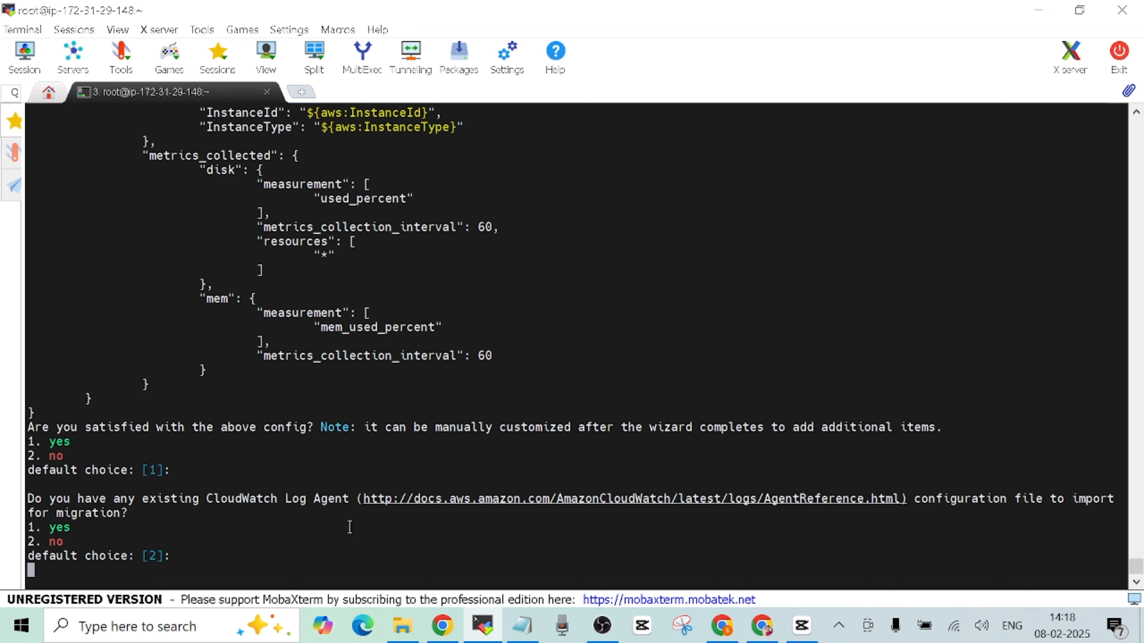
pyautogui.press('Return')
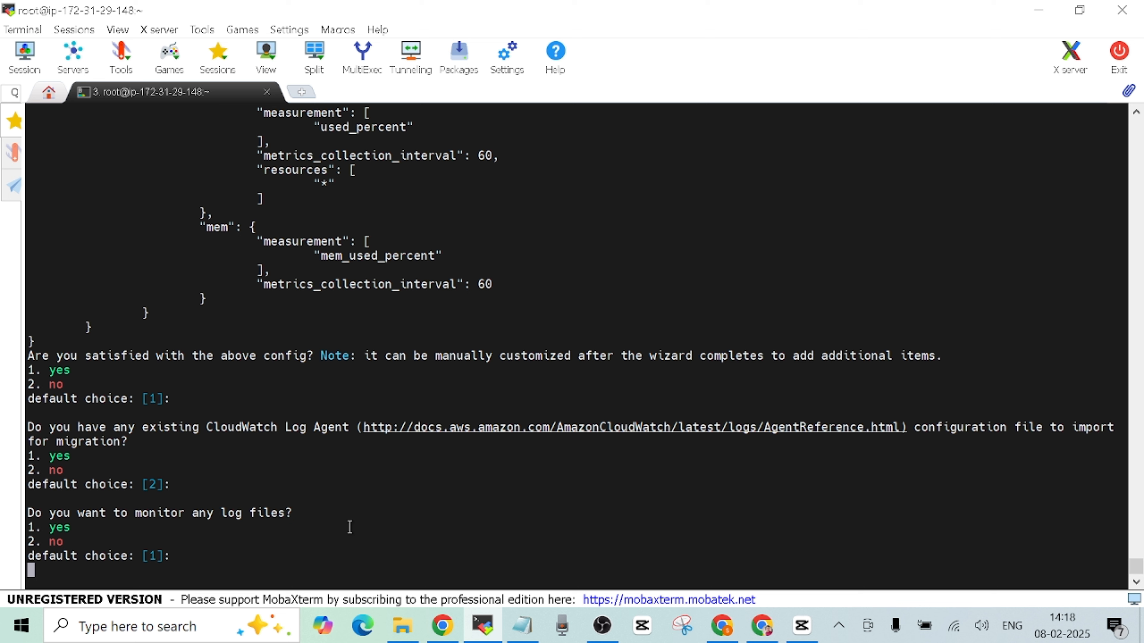
pyautogui.write('2')
pyautogui.press('Return')
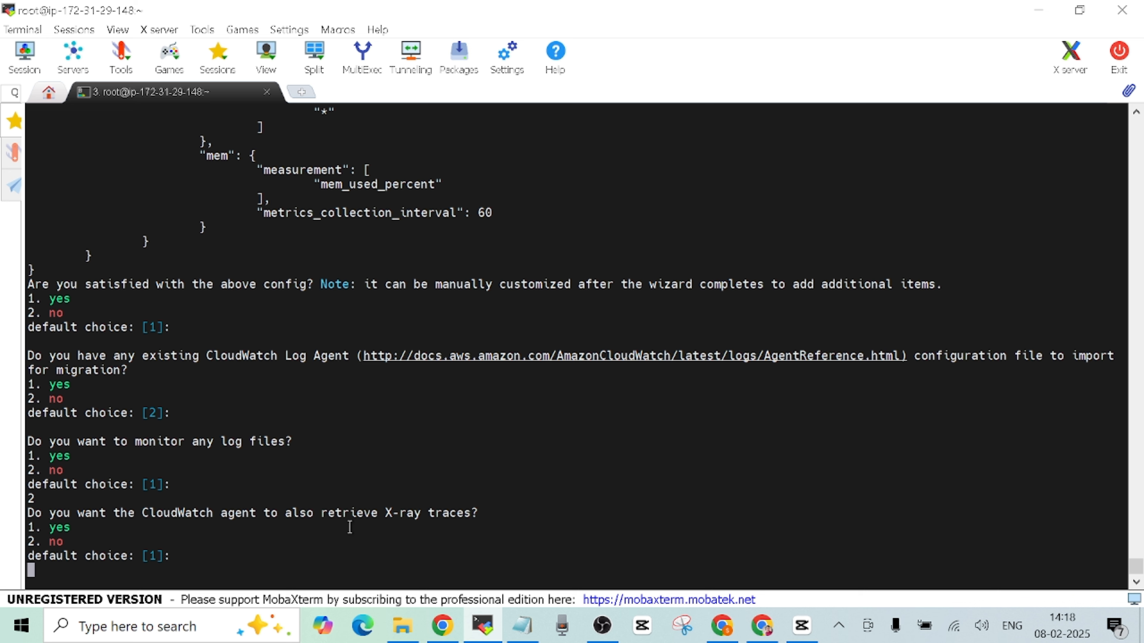
pyautogui.write('2')
pyautogui.press('Return')
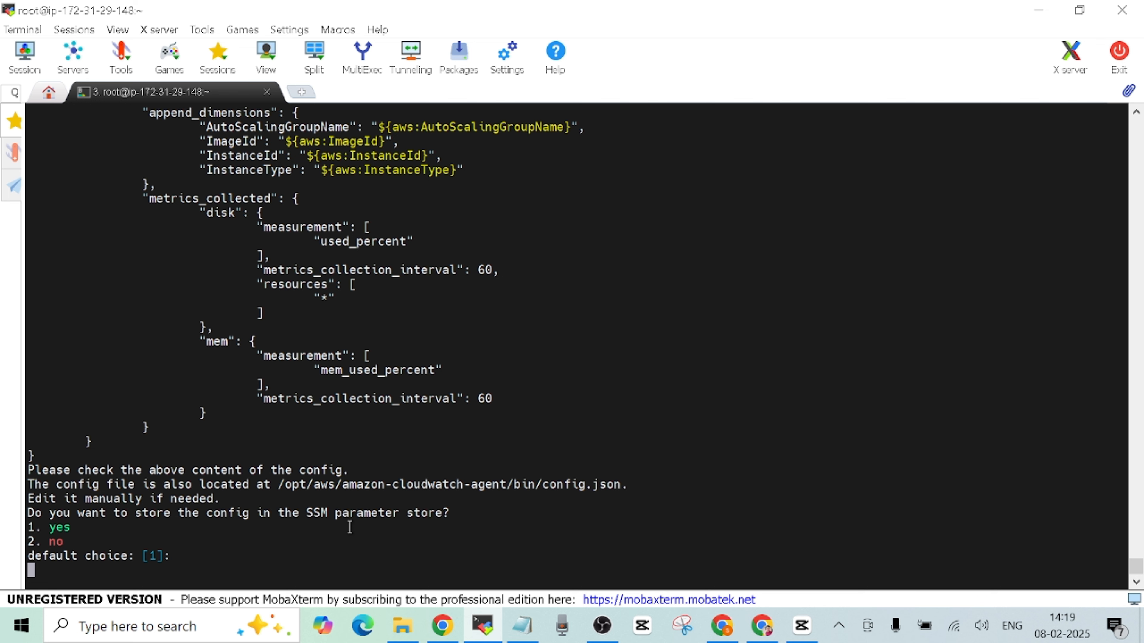
pyautogui.press('Return')
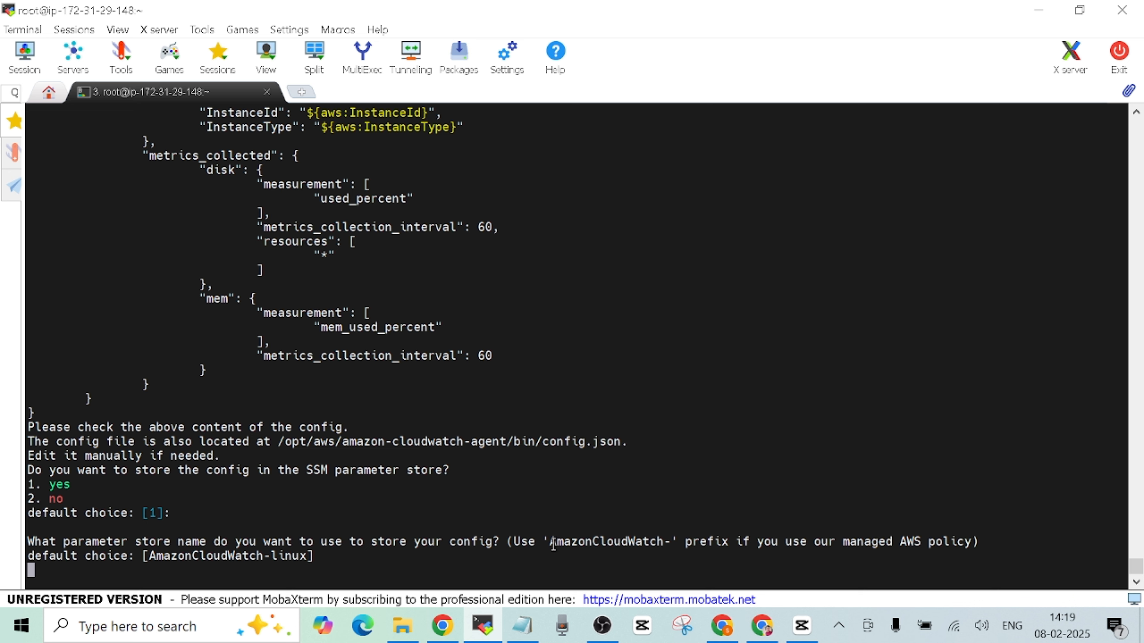
pyautogui.click(726, 638)
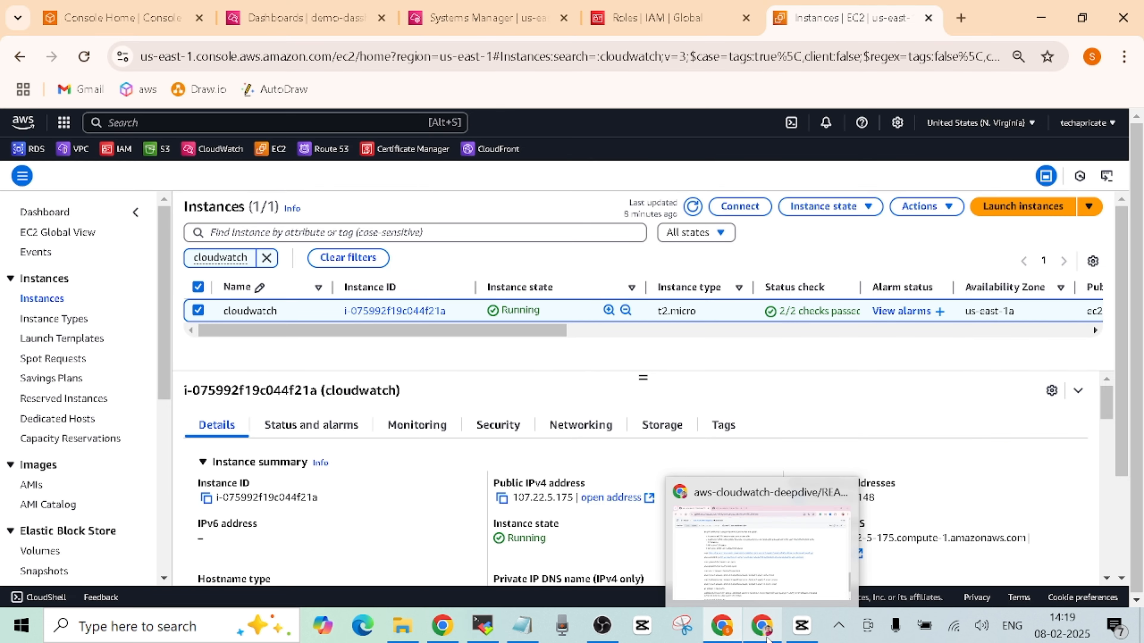
# - Open aws-iam-cloudwatch-policy.txt in the GitHub repository
pyautogui.click(767, 640)
pyautogui.click(361, 26)
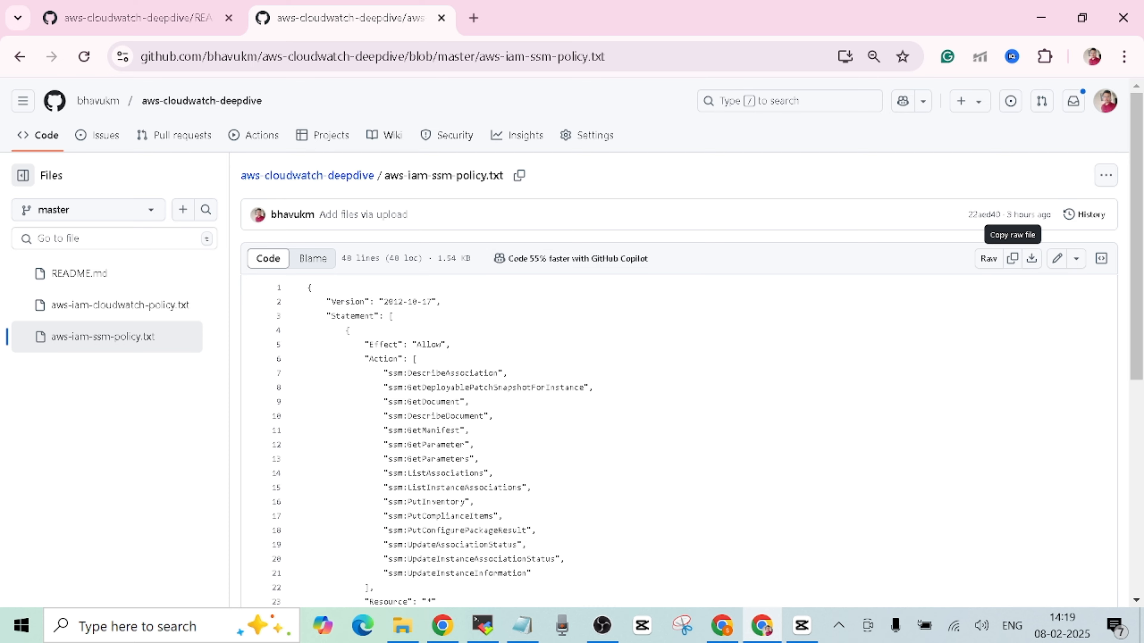
pyautogui.moveTo(1134, 299); pyautogui.dragTo(1136, 563)
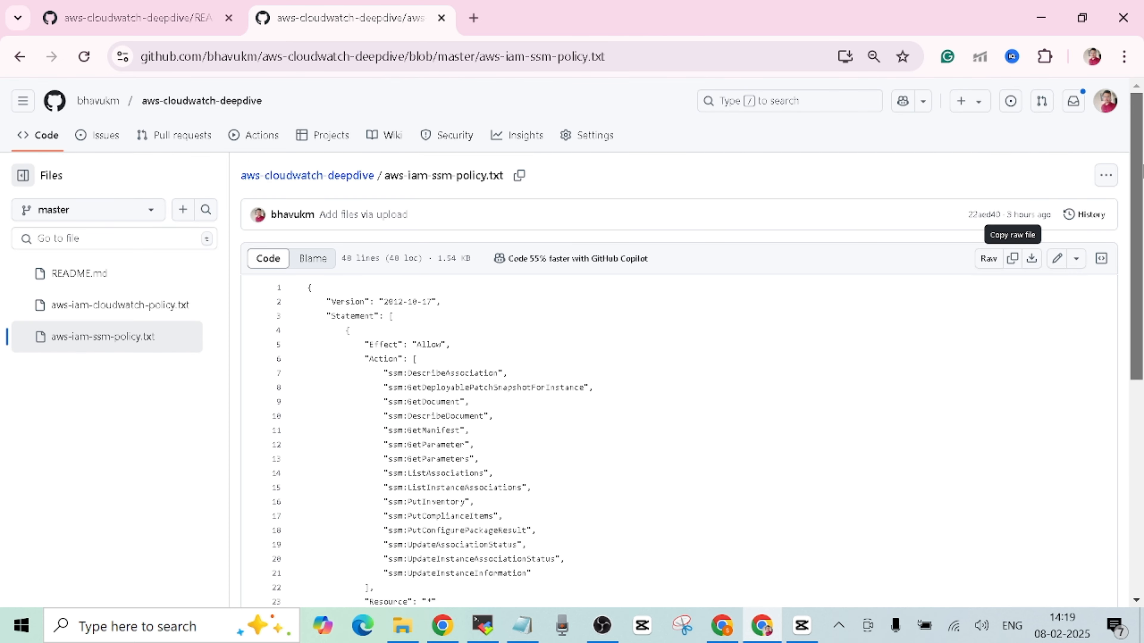
pyautogui.click(20, 56)
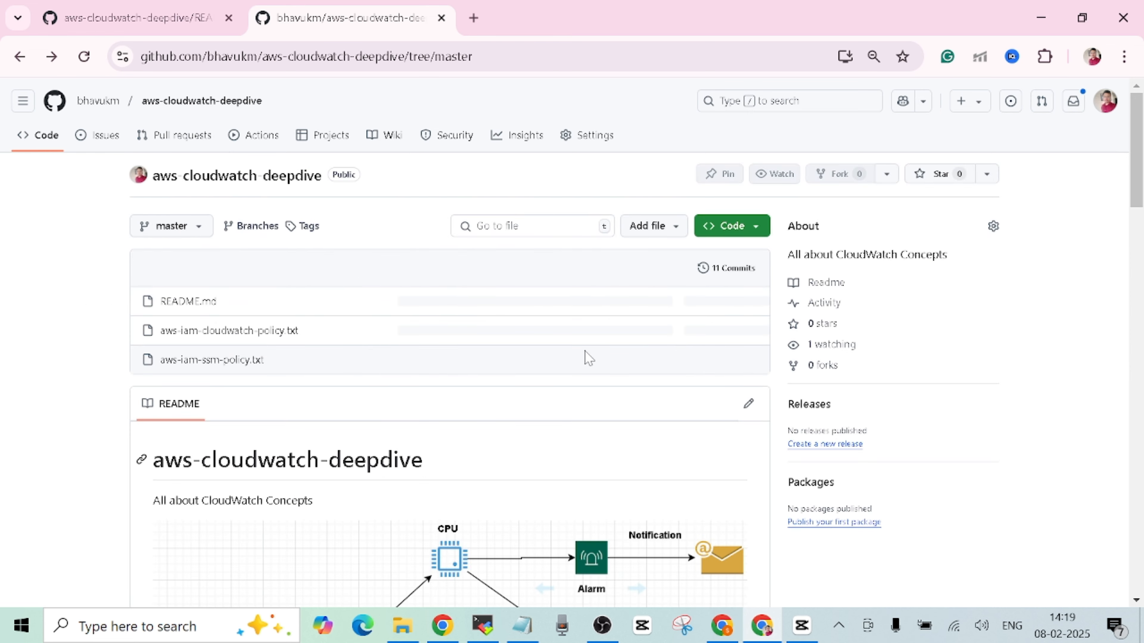
pyautogui.moveTo(1136, 156); pyautogui.dragTo(1136, 162)
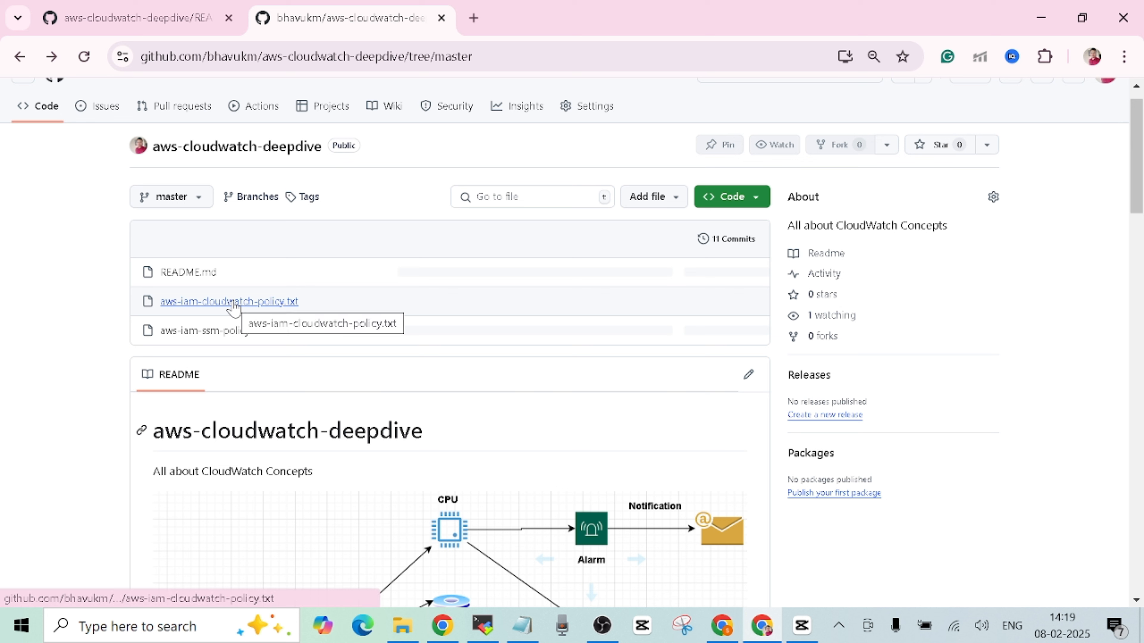
pyautogui.click(232, 305)
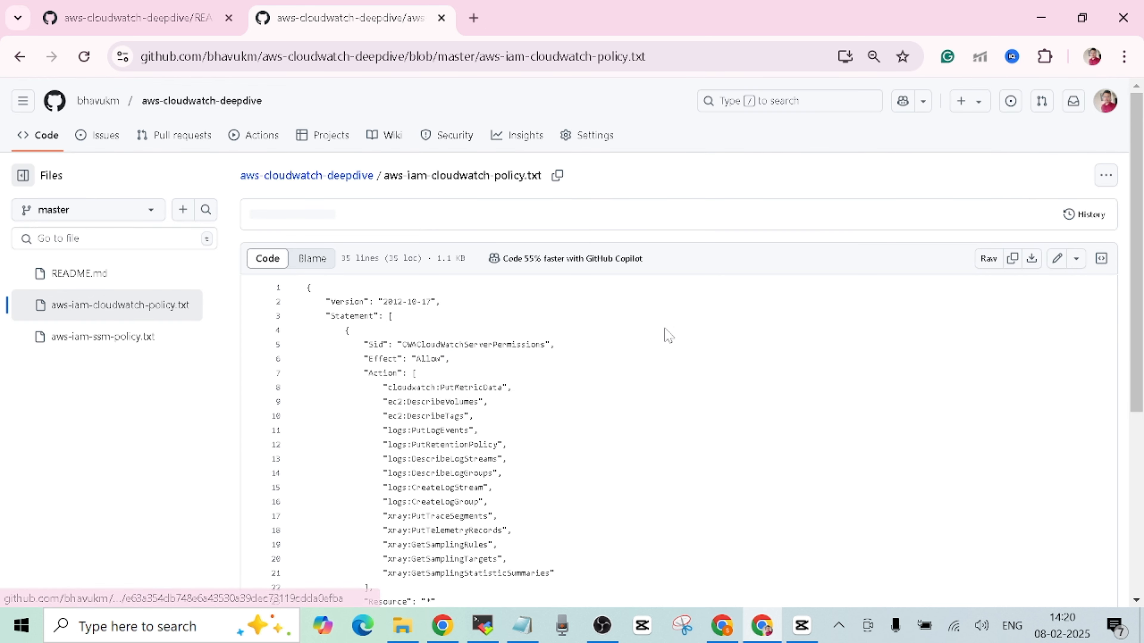
# - Copy the parameter name AmazonCloudWatch-demo from line 32 of the policy file
pyautogui.moveTo(1143, 253); pyautogui.dragTo(1141, 487)
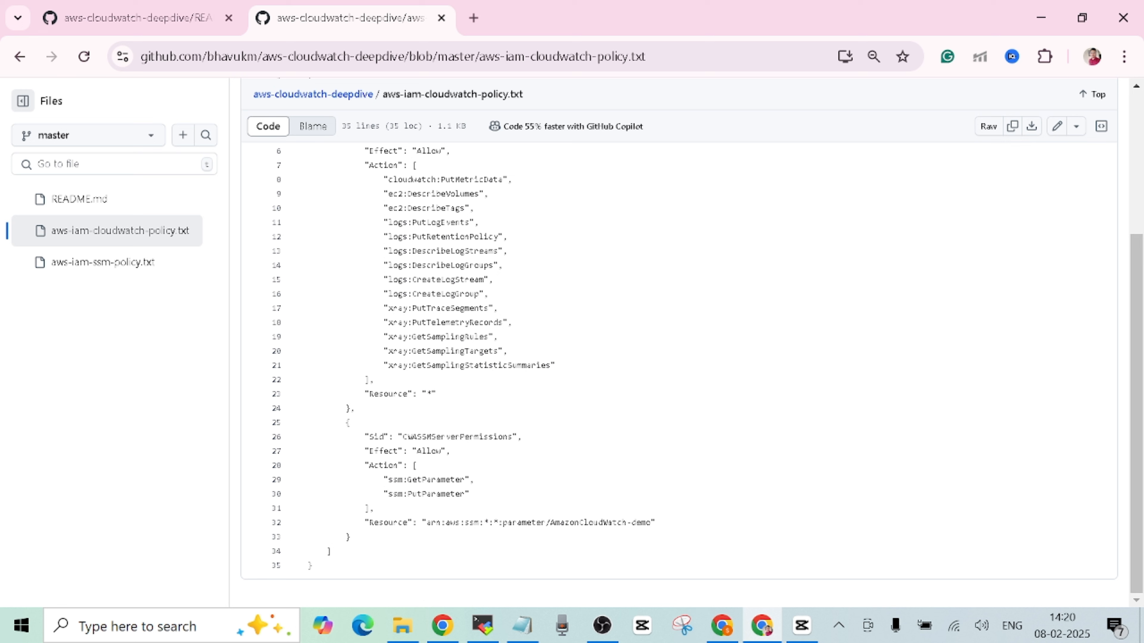
pyautogui.moveTo(651, 523)
pyautogui.mouseDown()
pyautogui.moveTo(551, 523)
pyautogui.moveTo(650, 523)
pyautogui.mouseUp()
pyautogui.click(584, 523)
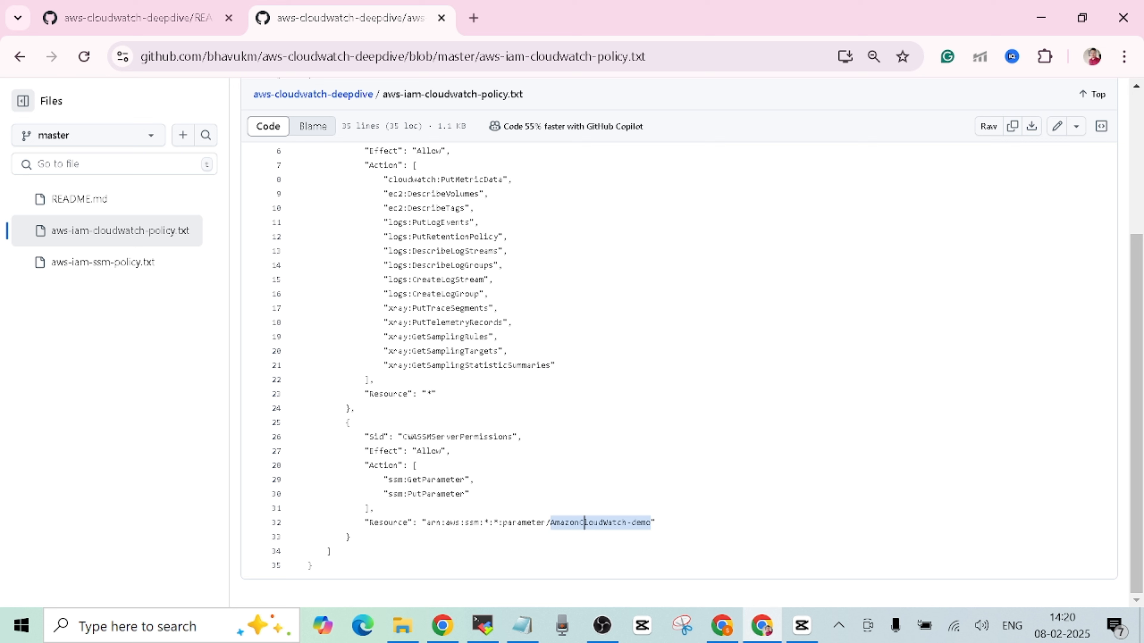
pyautogui.rightClick(650, 525)
pyautogui.click(701, 187)
pyautogui.click(491, 627)
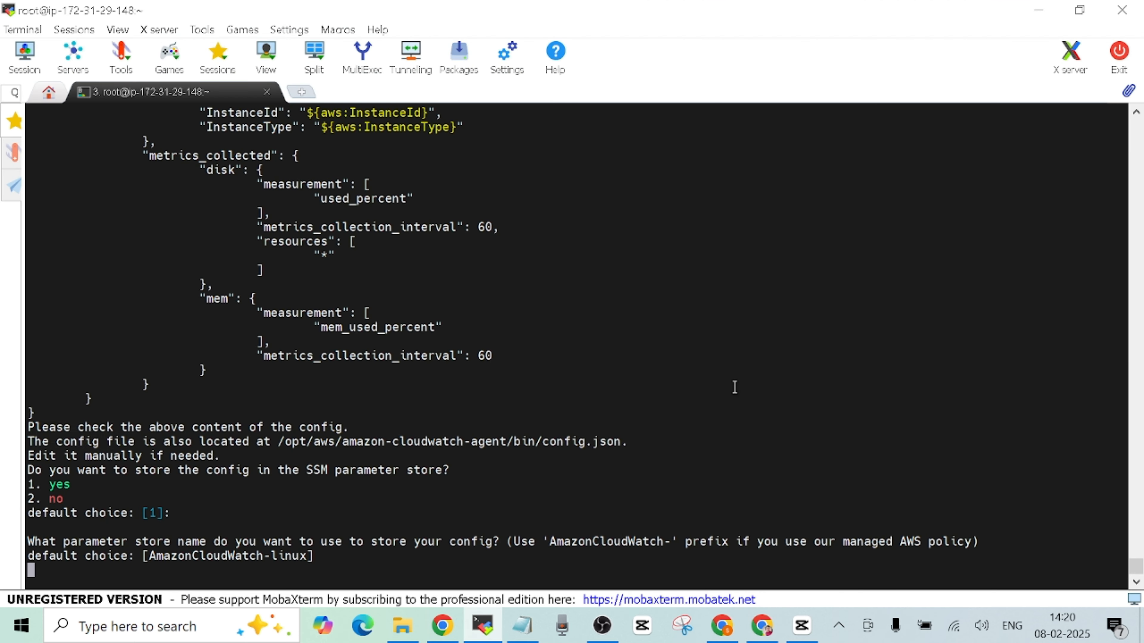
# - Name the parameter AmazonCloudWatch-demo, keeping region us-east-1 and the default credentials
pyautogui.rightClick(759, 381)
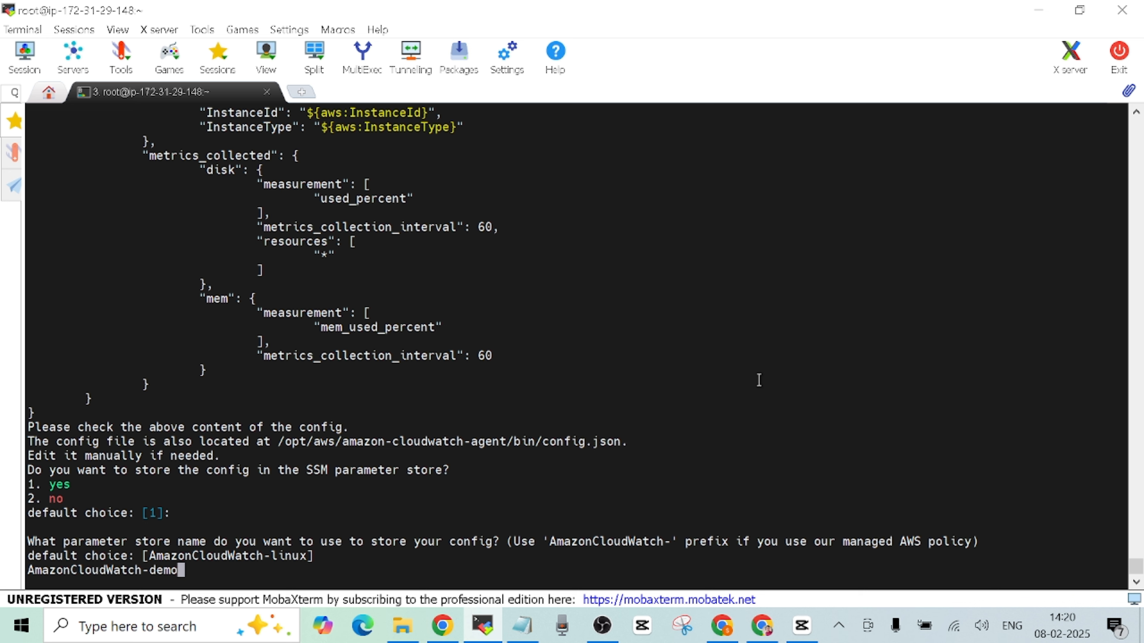
pyautogui.press('Return')
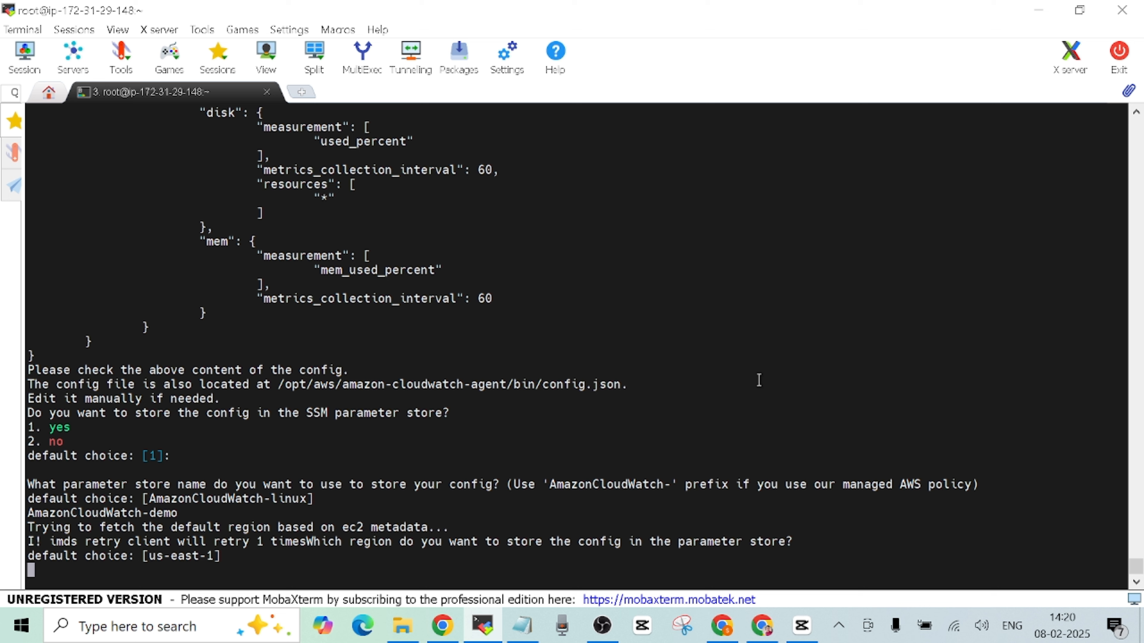
pyautogui.press('Return')
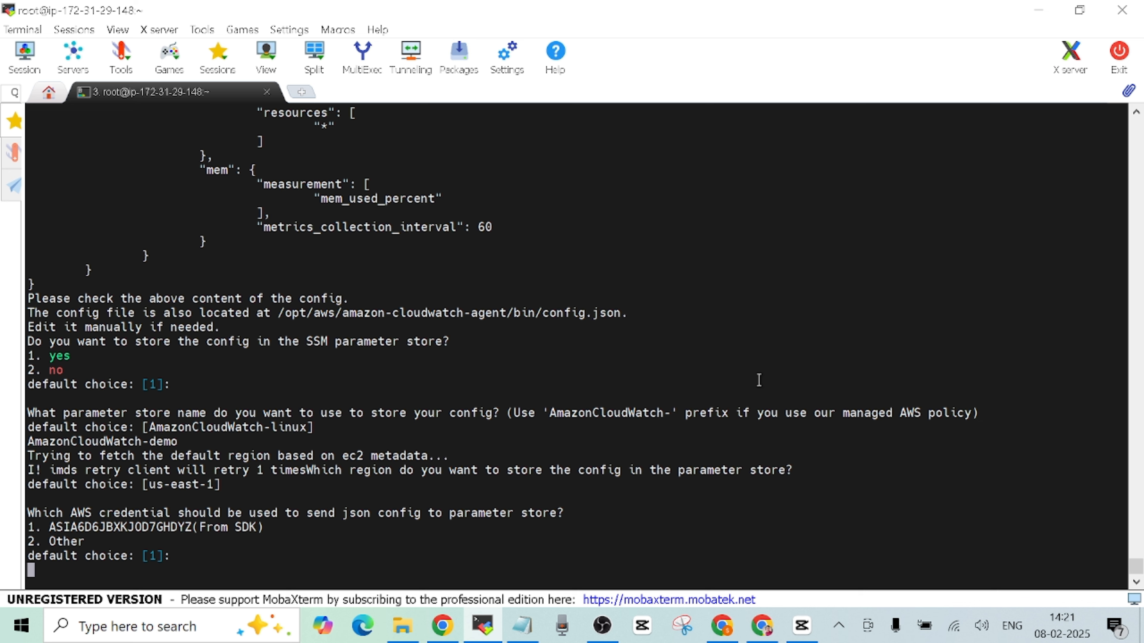
pyautogui.press('Return')
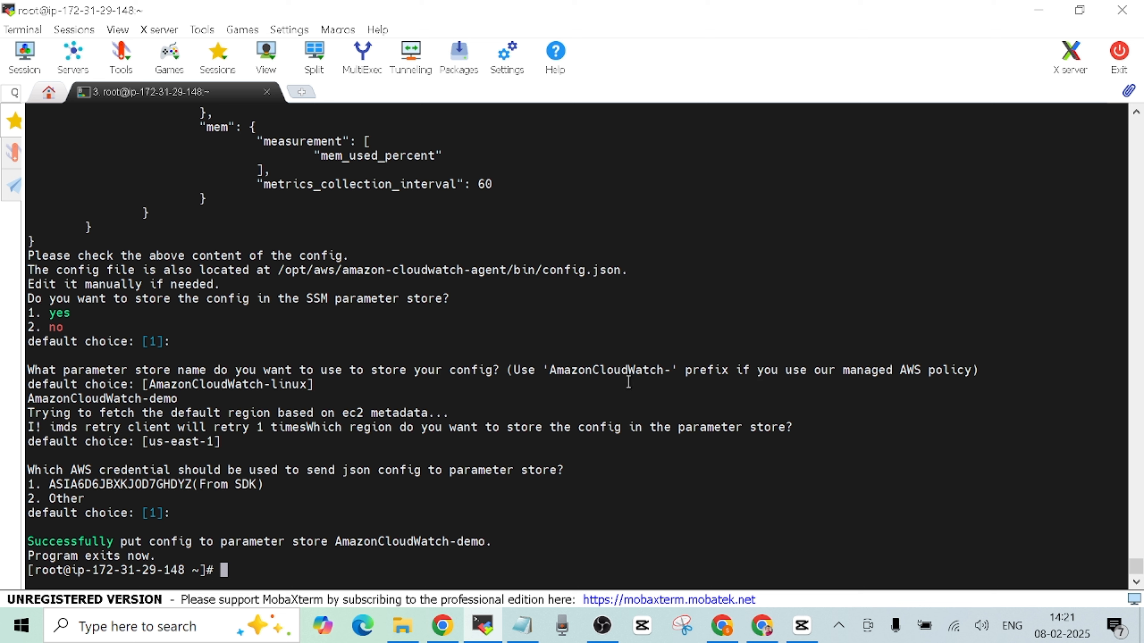
pyautogui.click(759, 622)
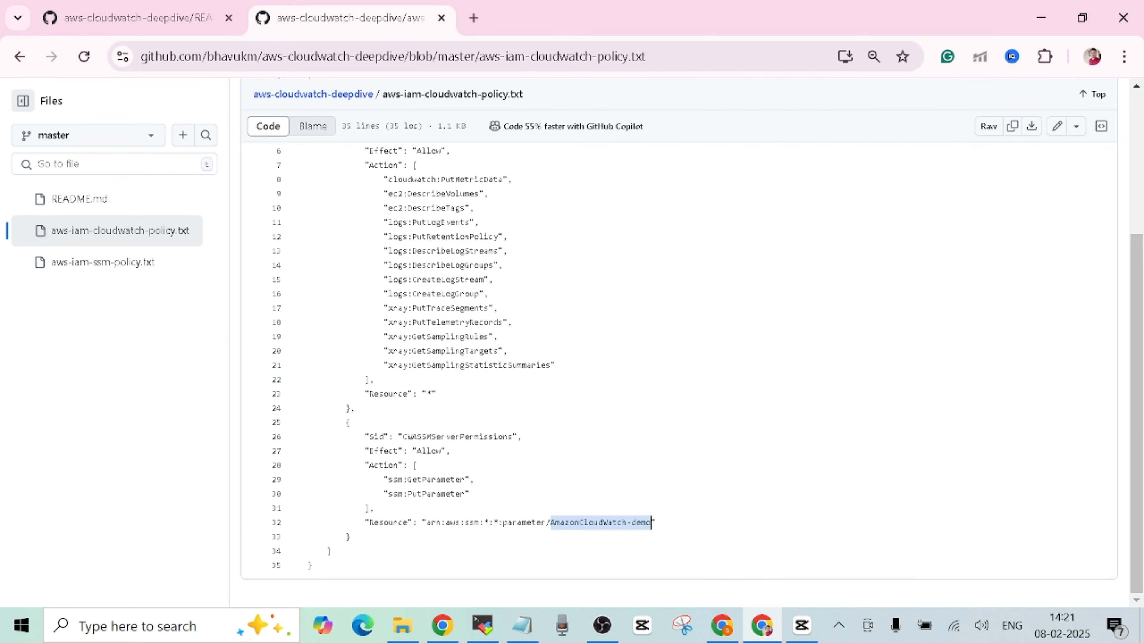
pyautogui.click(140, 18)
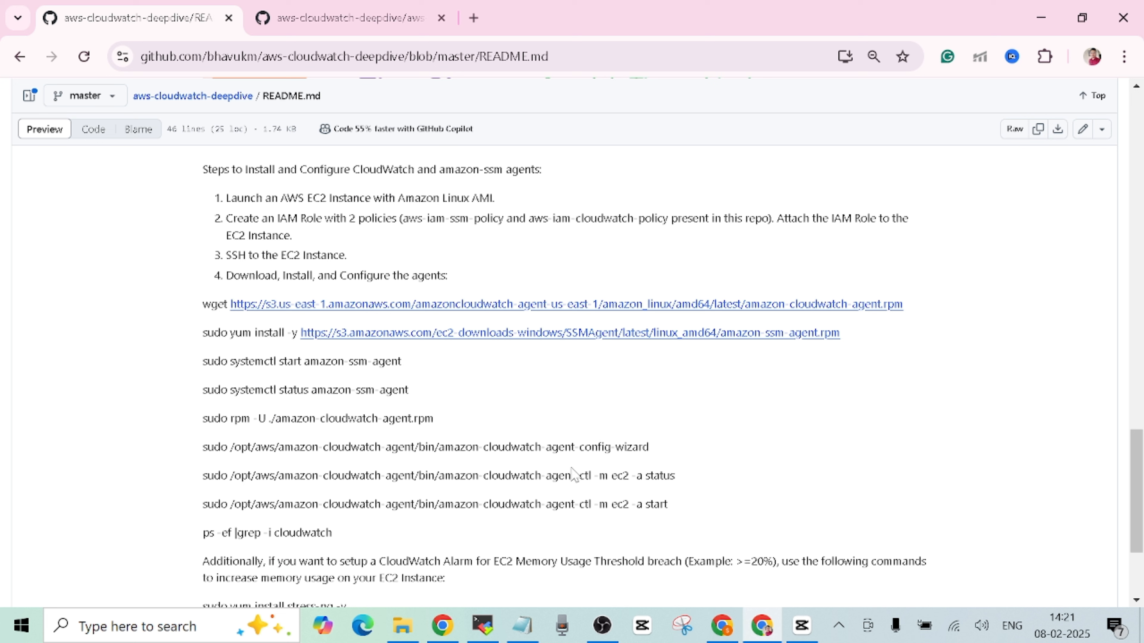
# - Run the CloudWatch agent status command copied from the README
pyautogui.moveTo(202, 476); pyautogui.dragTo(684, 485)
pyautogui.rightClick(613, 478)
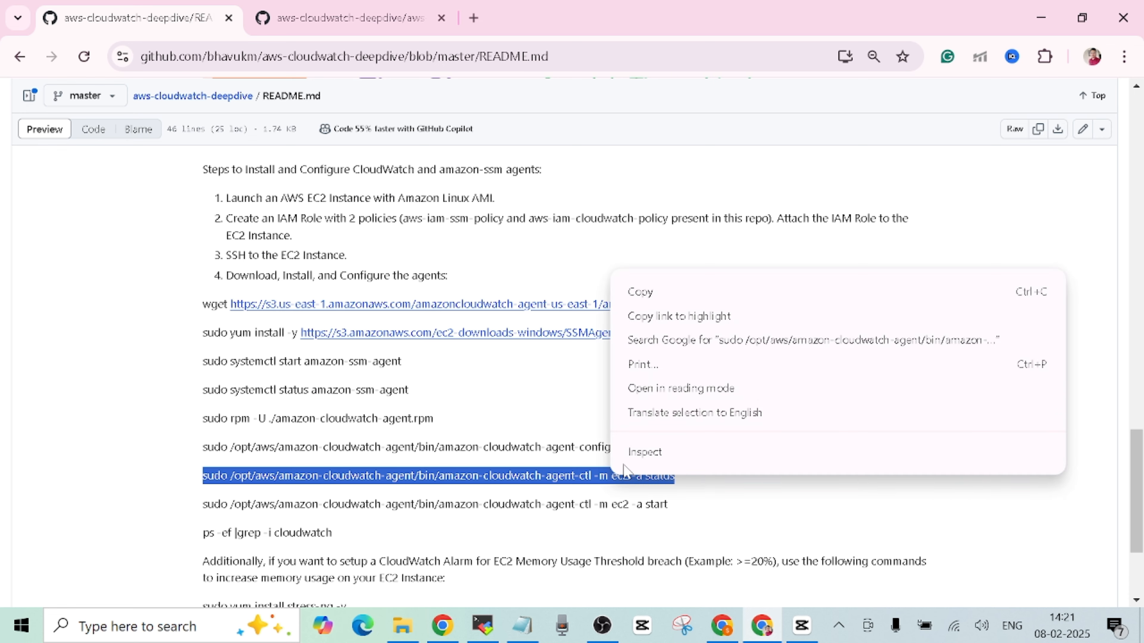
pyautogui.click(651, 293)
pyautogui.click(483, 625)
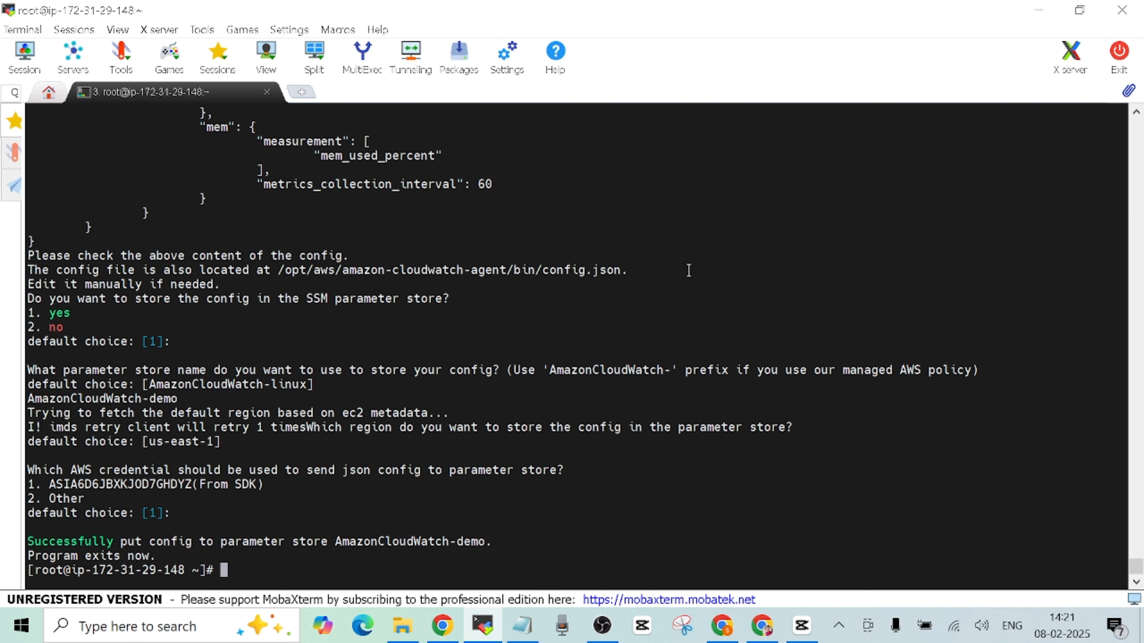
pyautogui.rightClick(718, 246)
pyautogui.press('Return')
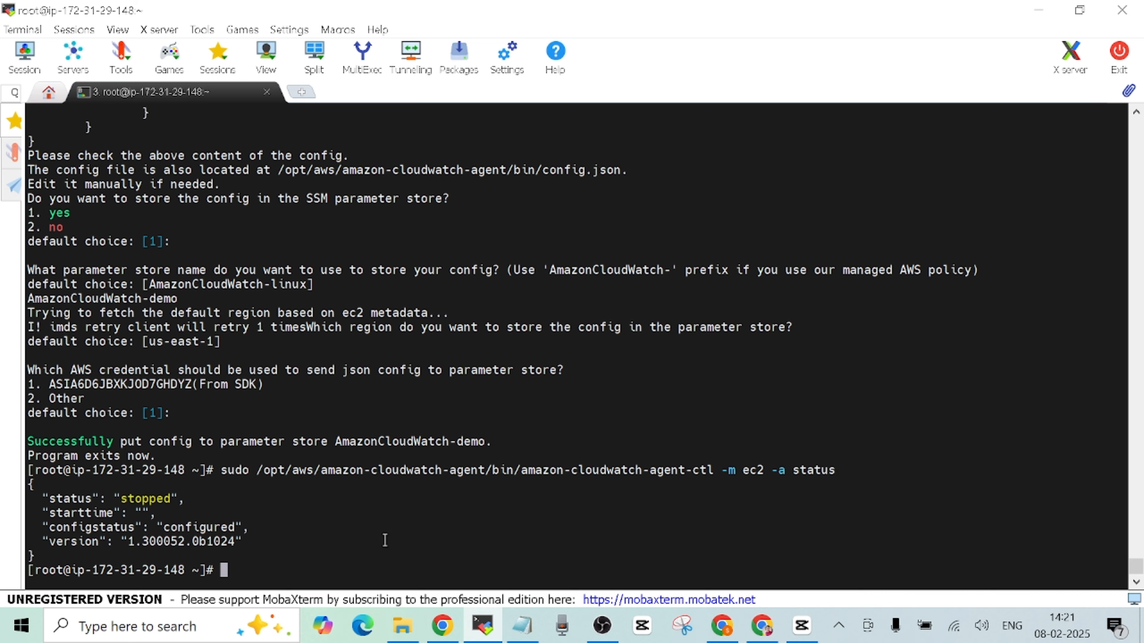
# - Start the CloudWatch agent with the README's start command and recheck its status
pyautogui.click(721, 625)
pyautogui.click(709, 447)
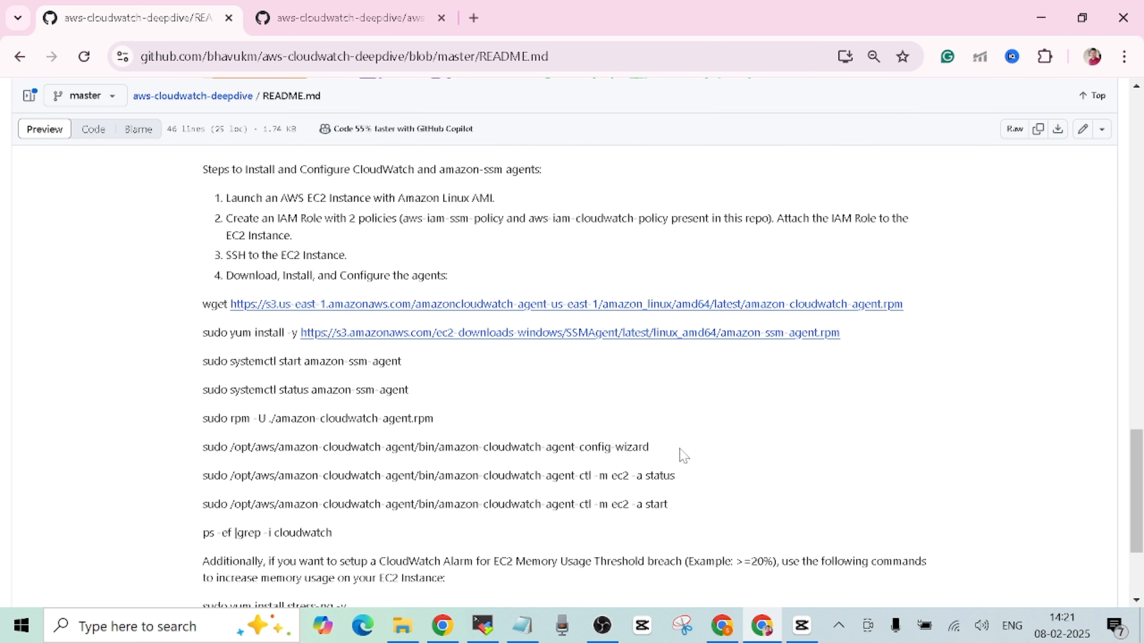
pyautogui.moveTo(202, 503); pyautogui.dragTo(676, 507)
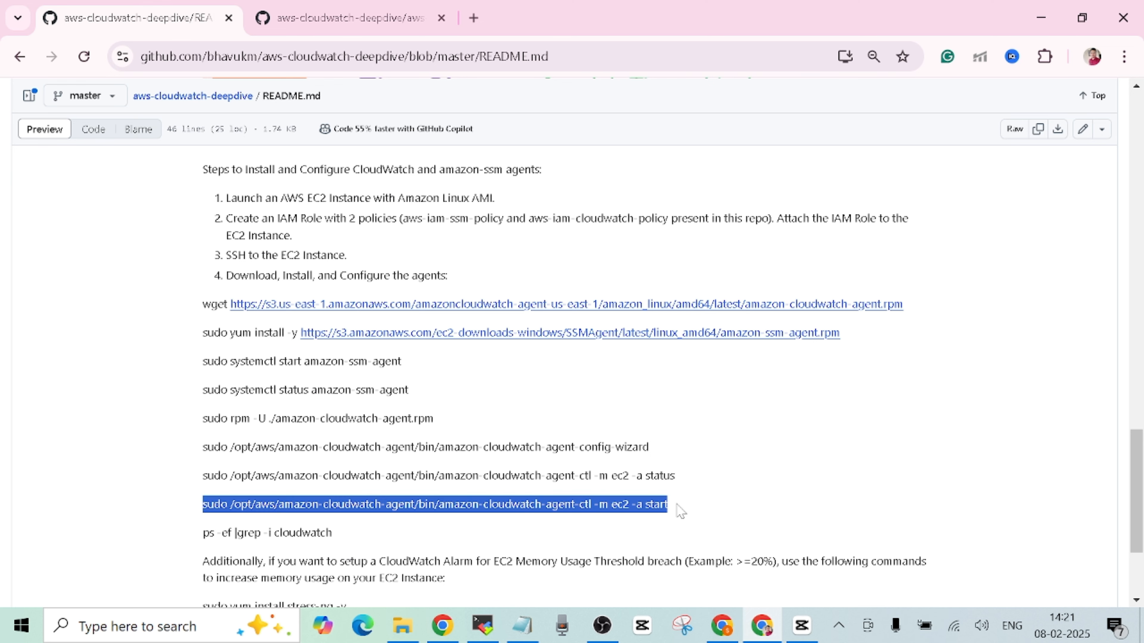
pyautogui.rightClick(627, 500)
pyautogui.click(674, 314)
pyautogui.click(484, 626)
pyautogui.rightClick(778, 383)
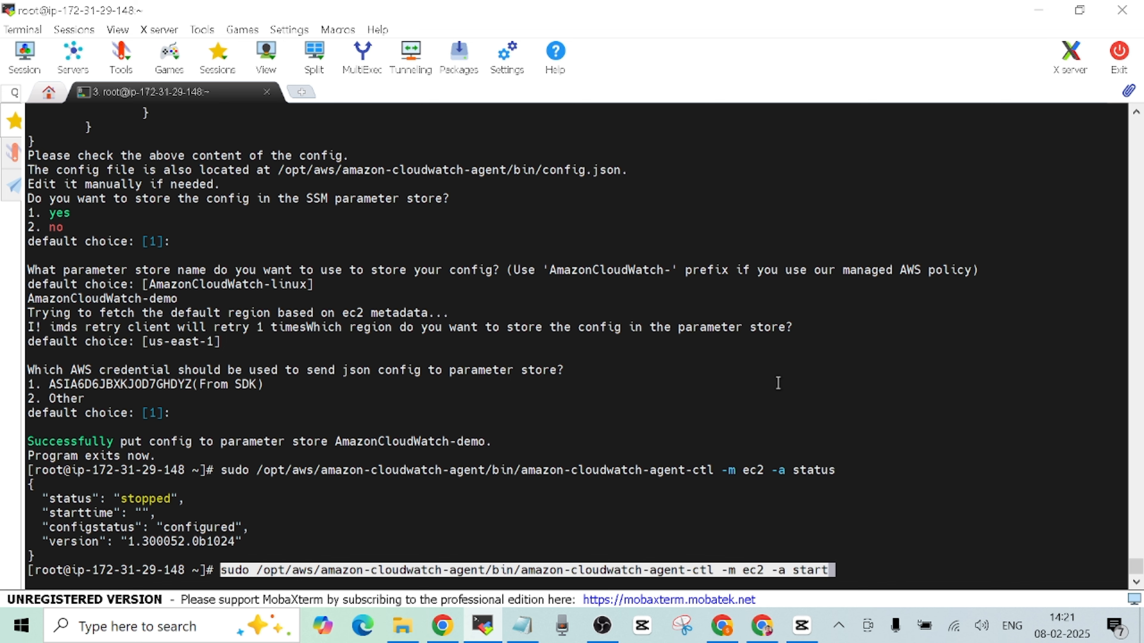
pyautogui.press('Return')
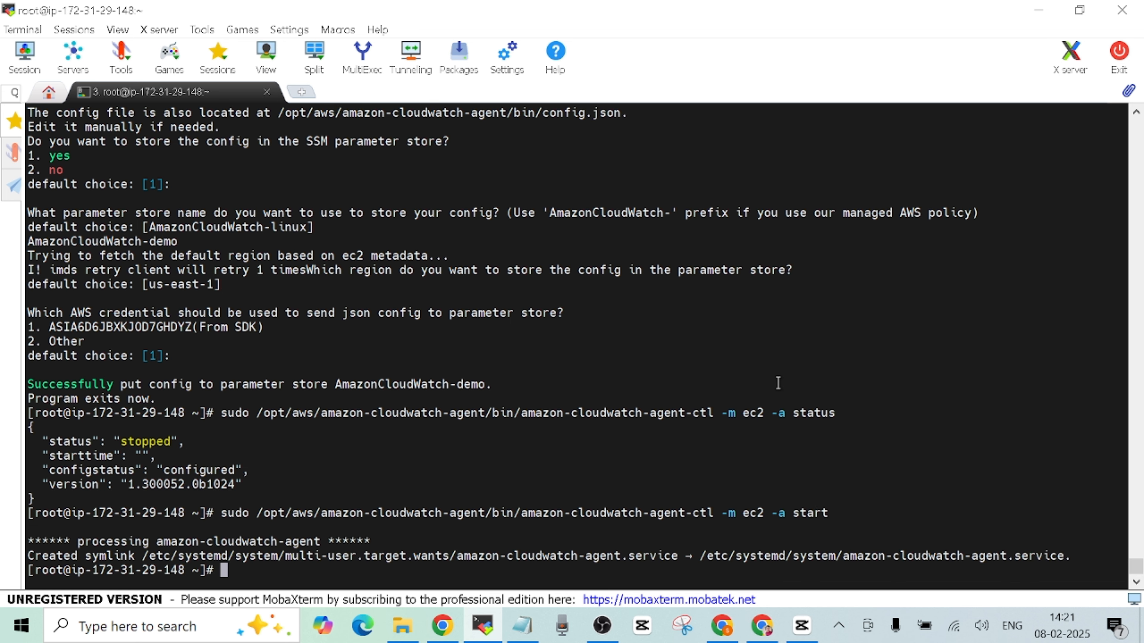
pyautogui.press('Up')
pyautogui.press('Up')
pyautogui.press('Return')
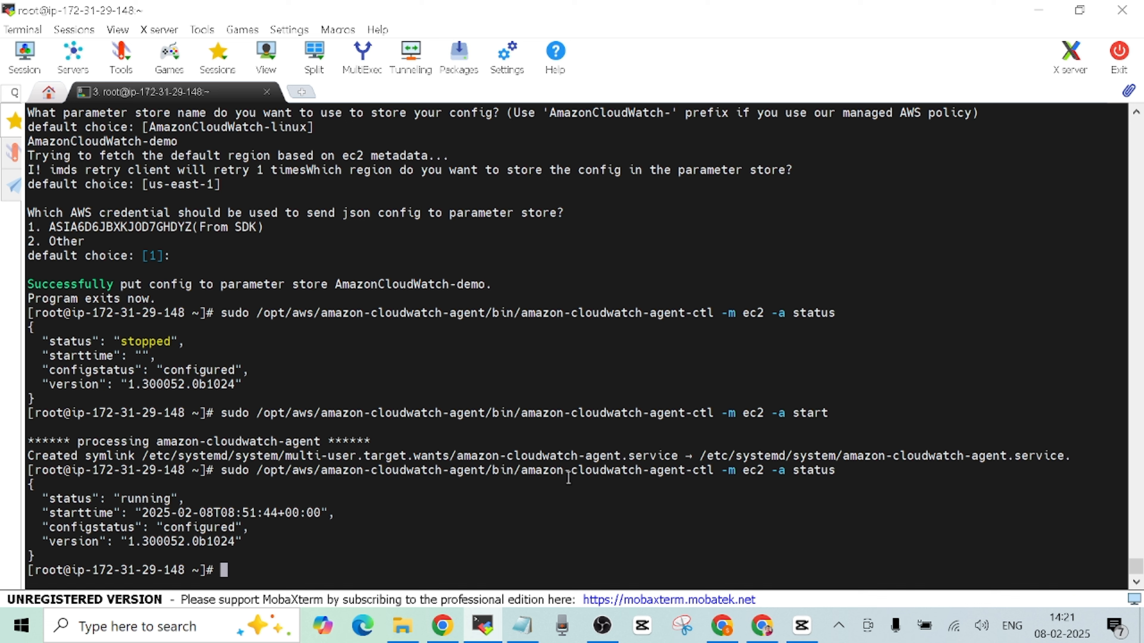
# - Run 'ps -ef |grep -i cloudwatch' to confirm the cwagent process is alive
pyautogui.click(767, 631)
pyautogui.click(620, 365)
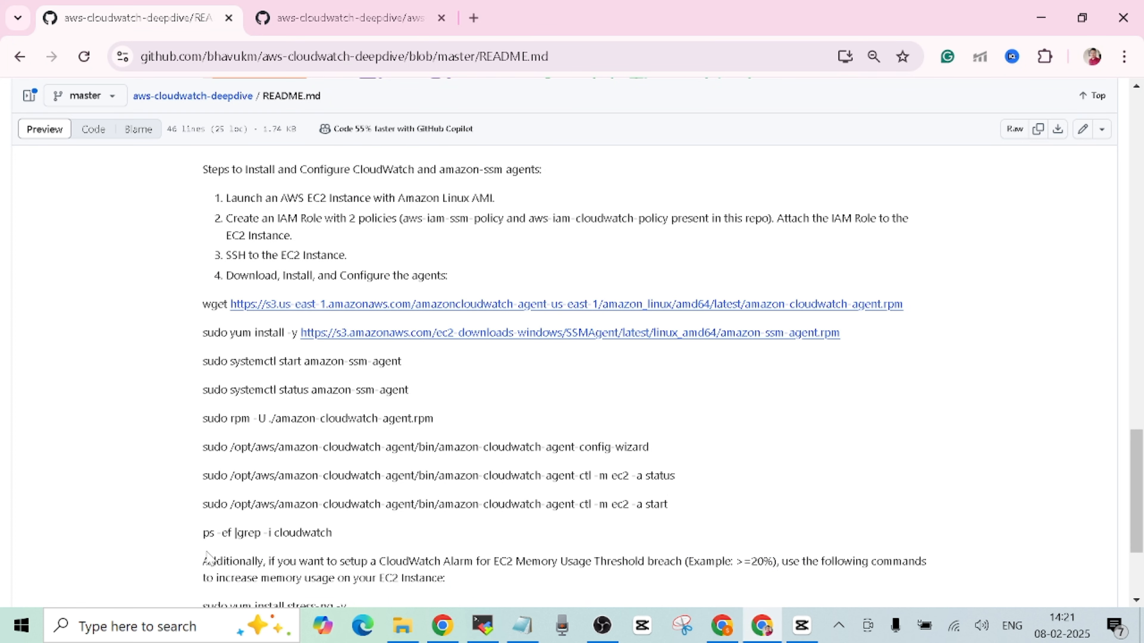
pyautogui.moveTo(202, 533); pyautogui.dragTo(352, 539)
pyautogui.rightClick(289, 536)
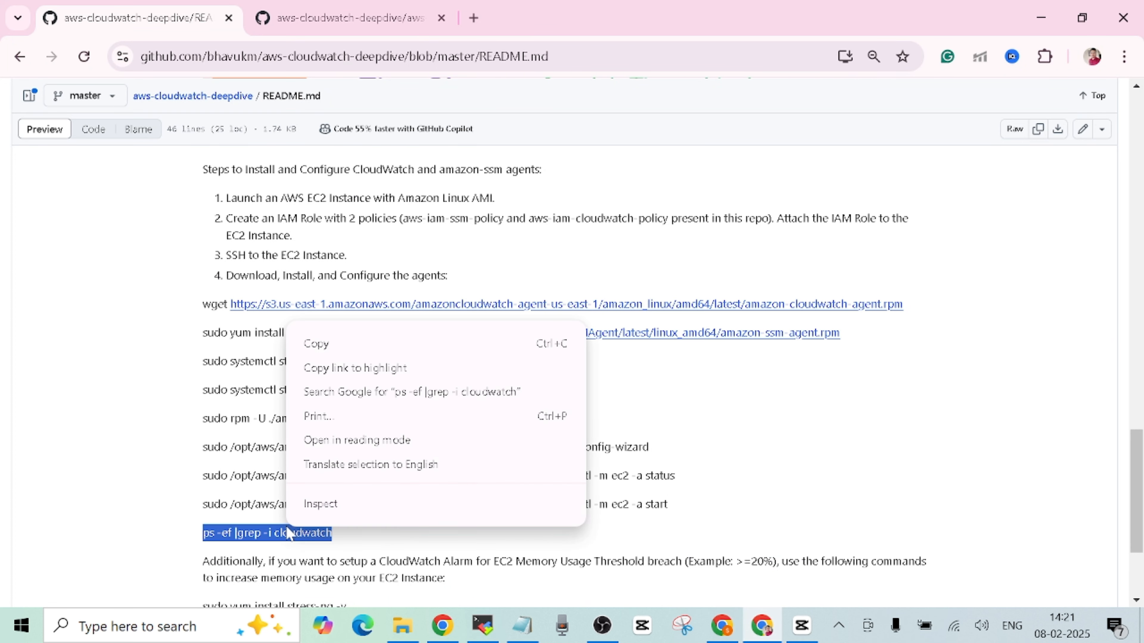
pyautogui.click(409, 345)
pyautogui.click(482, 625)
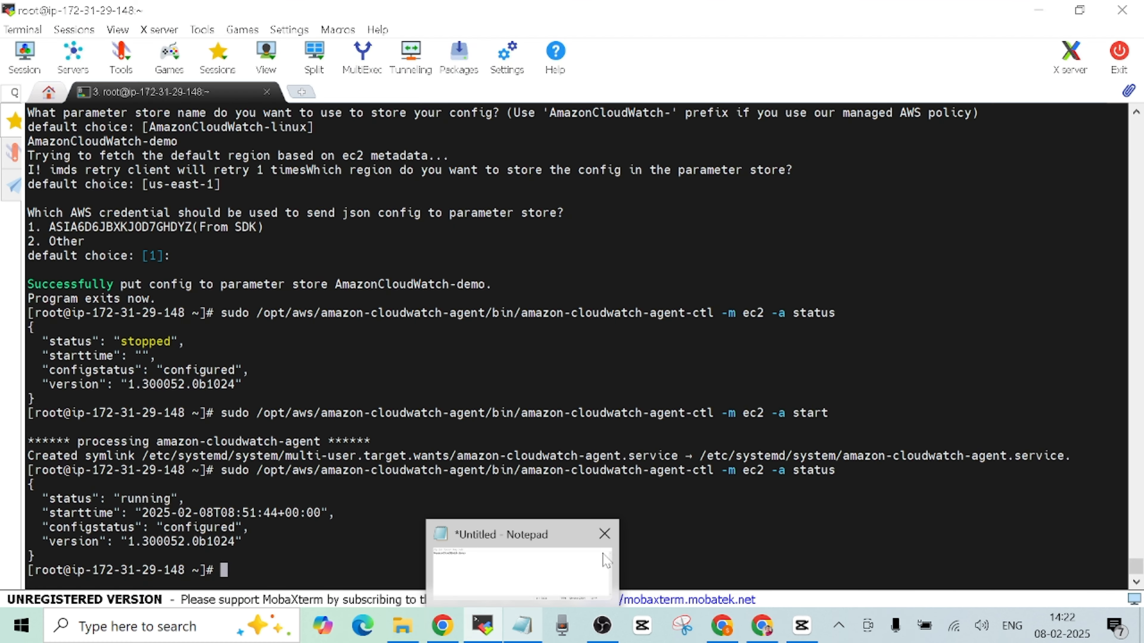
pyautogui.rightClick(717, 345)
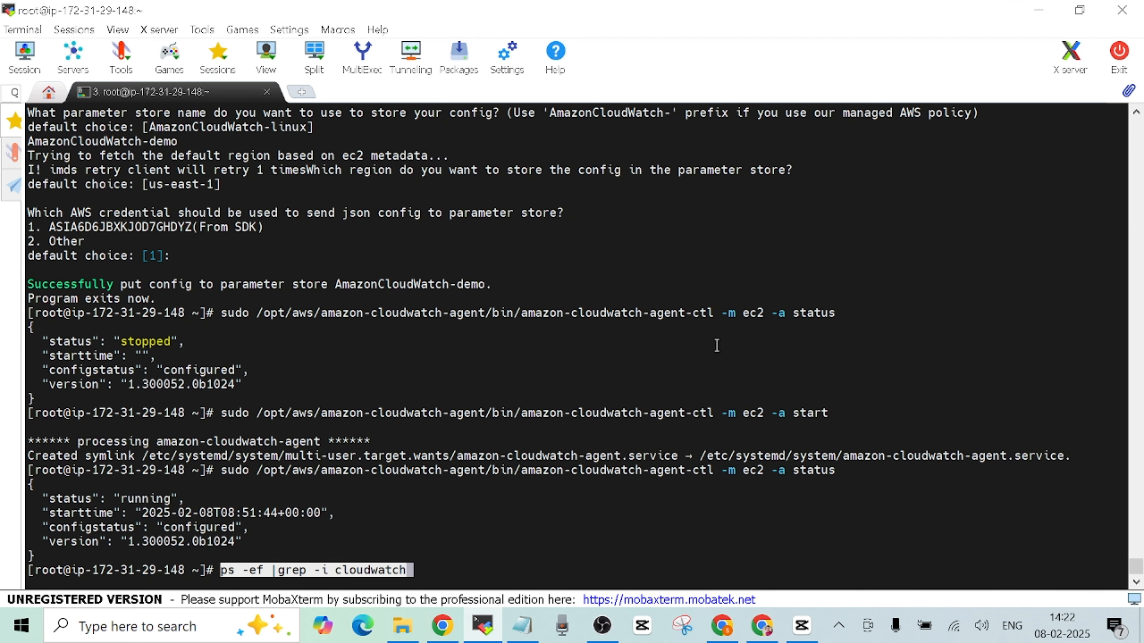
pyautogui.press('Return')
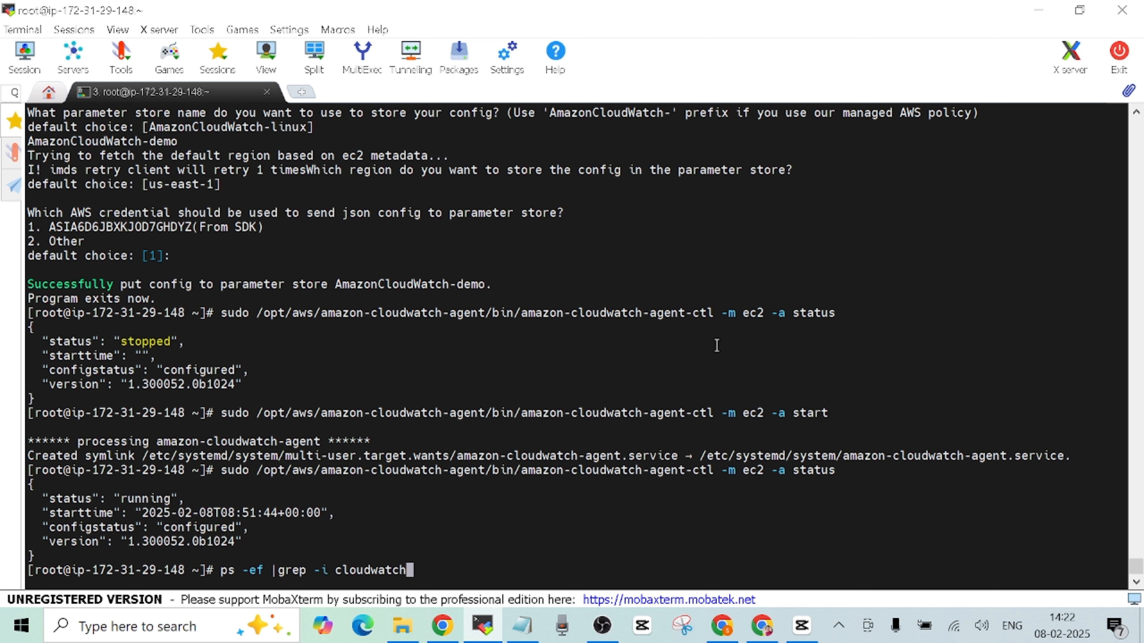
pyautogui.press('Return')
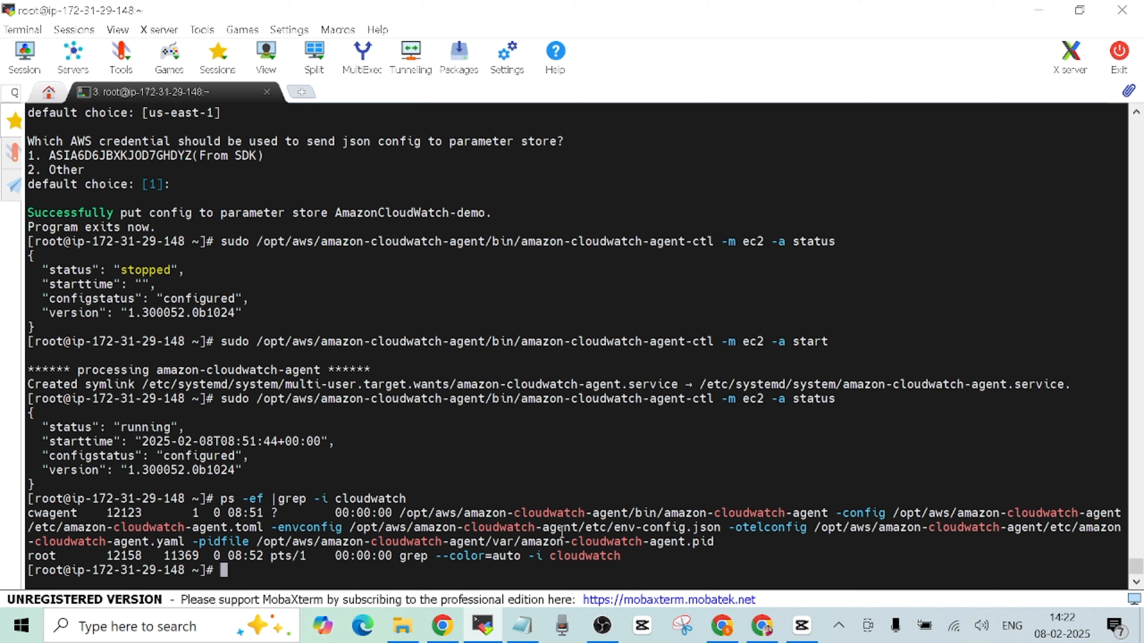
pyautogui.click(762, 625)
pyautogui.click(795, 414)
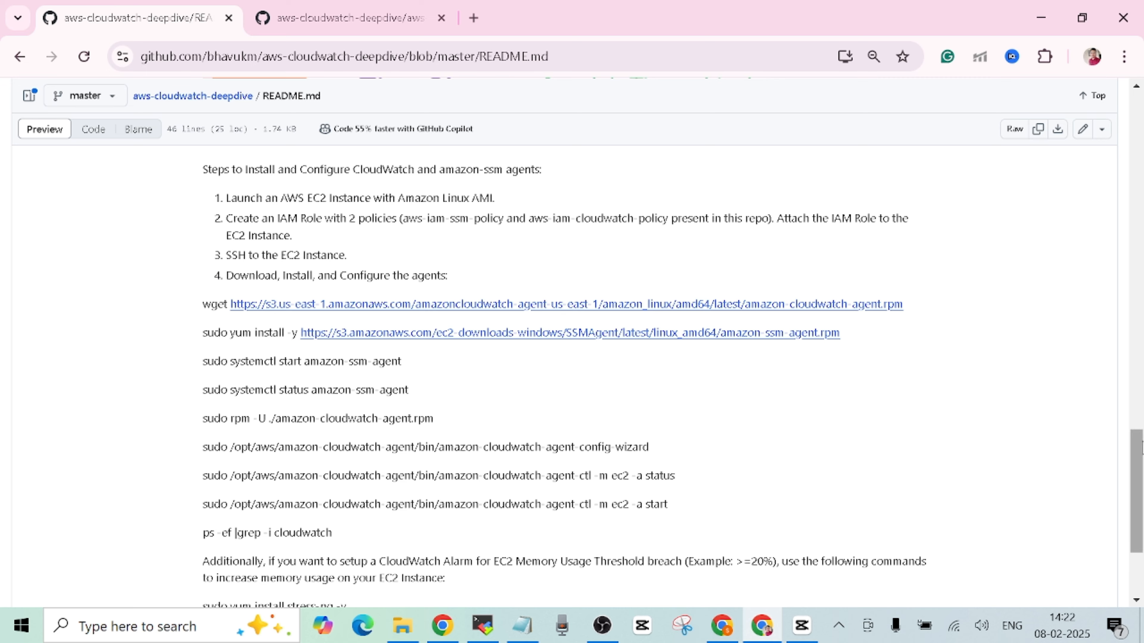
# - Read the stress-ng memory-stress commands at the bottom of the README, then return to AWS
pyautogui.moveTo(1135, 451); pyautogui.dragTo(1135, 497)
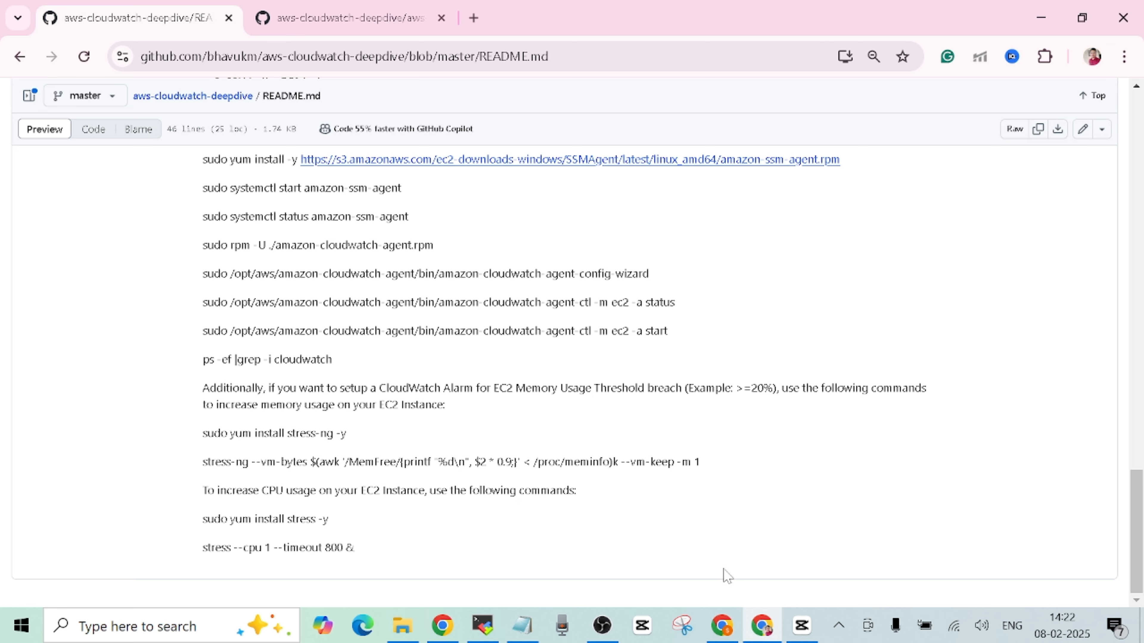
pyautogui.click(725, 625)
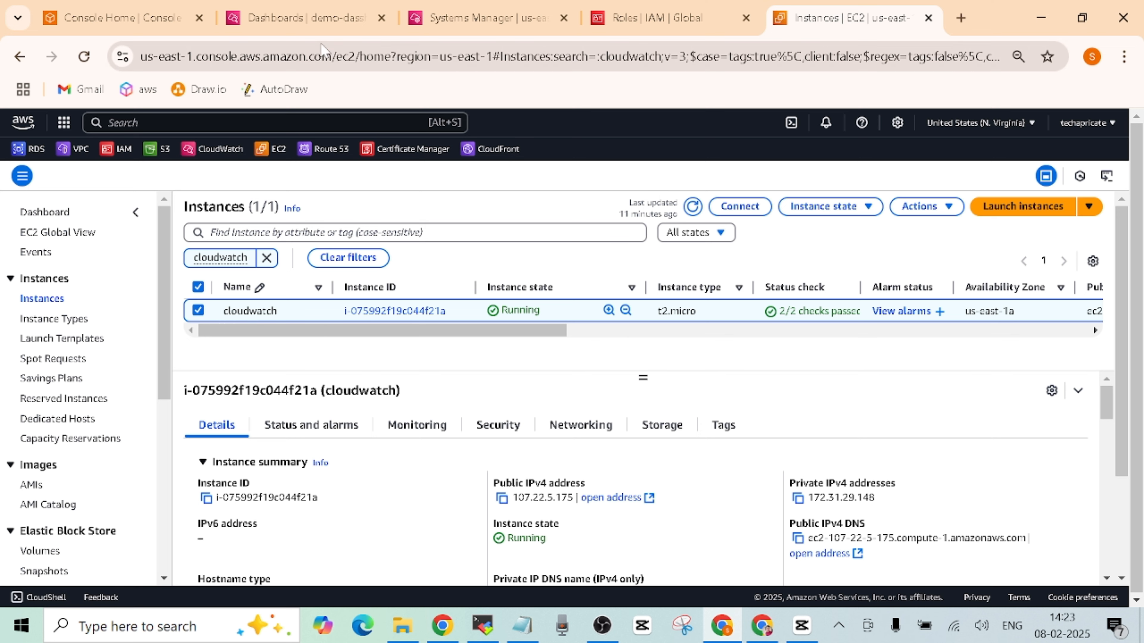
# - Go to CloudWatch All metrics > Browse to view the cloudwatch instance's 19 per-instance metrics
pyautogui.click(318, 18)
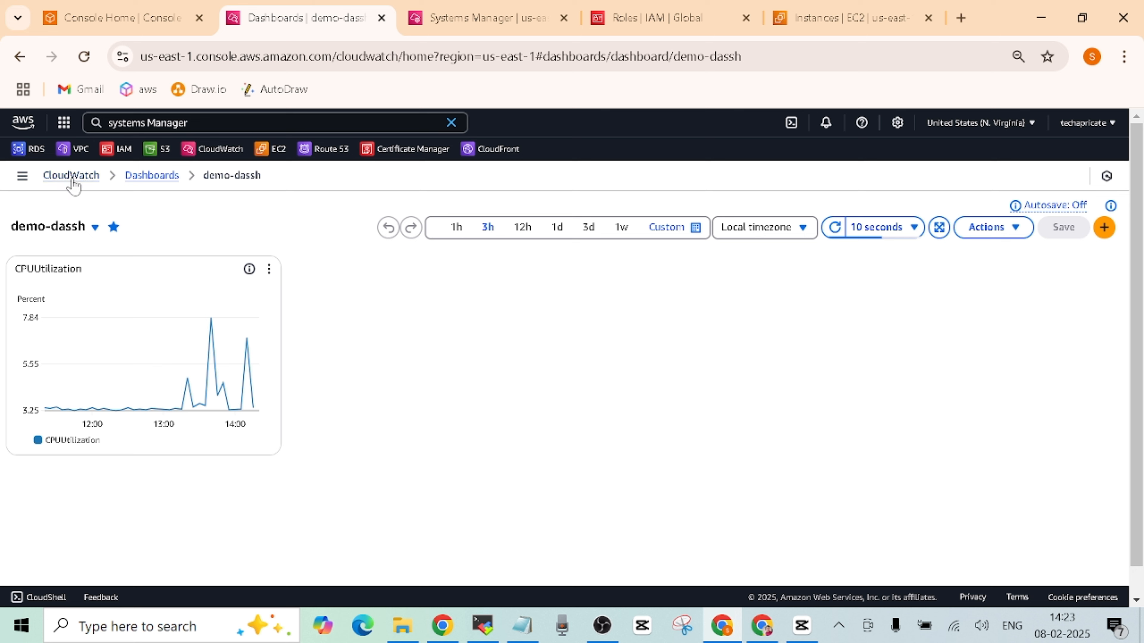
pyautogui.click(72, 178)
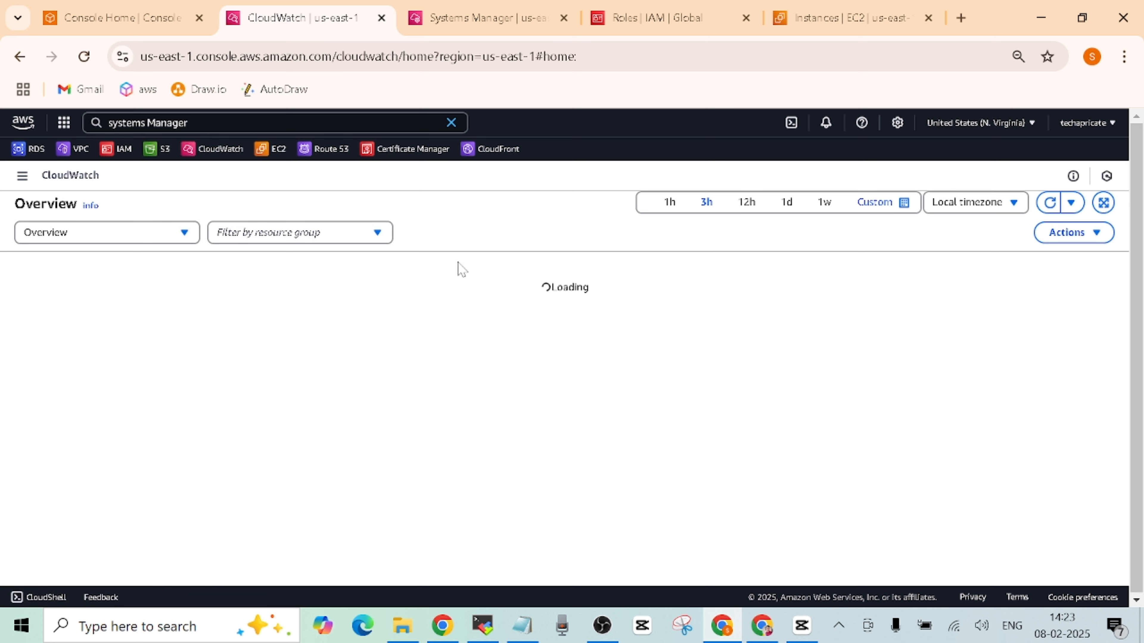
pyautogui.click(450, 122)
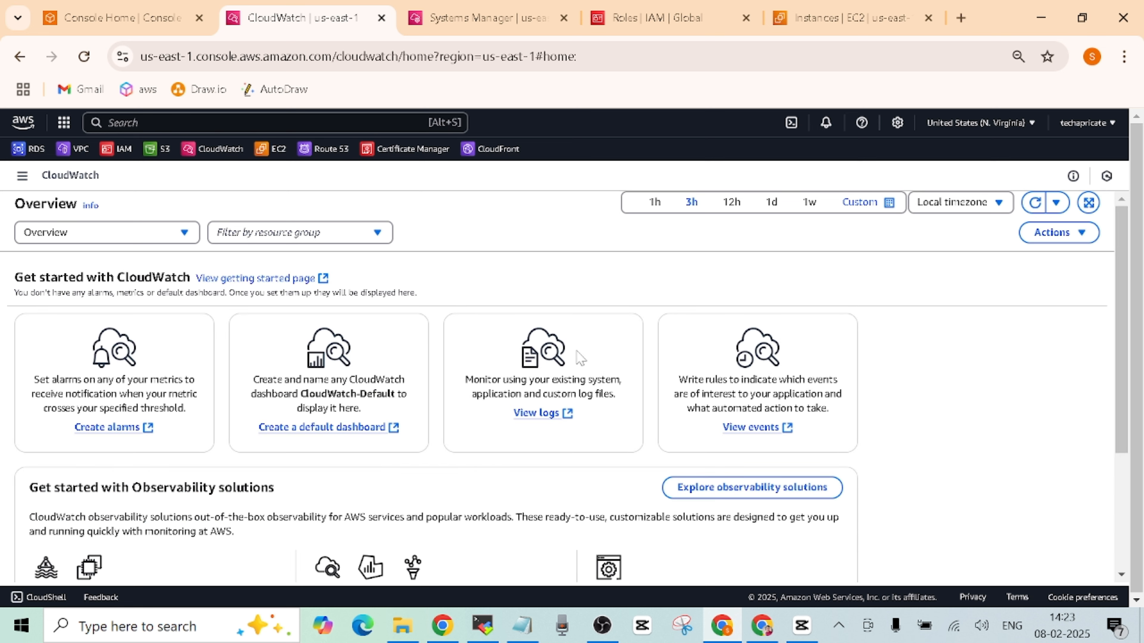
pyautogui.click(21, 175)
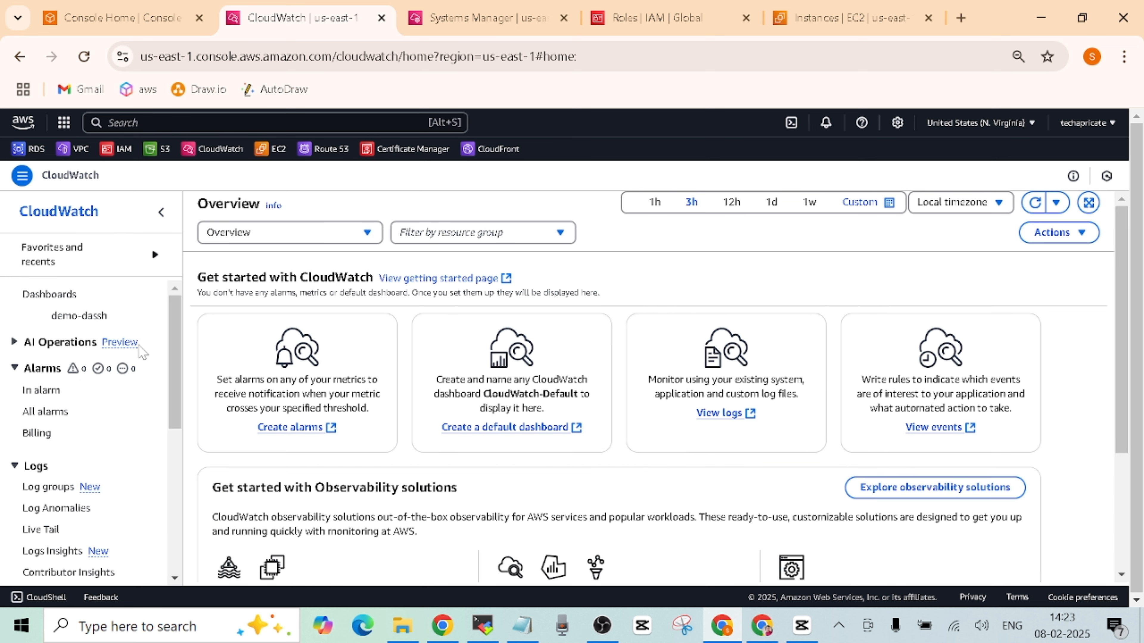
pyautogui.scroll(-5, 78, 479)
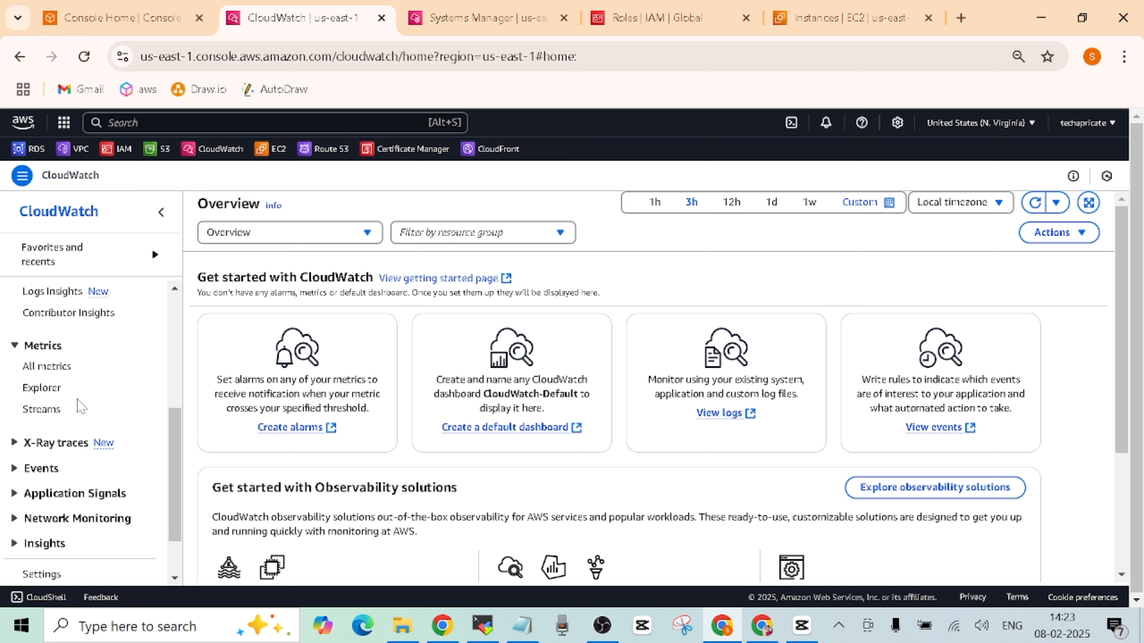
pyautogui.click(54, 374)
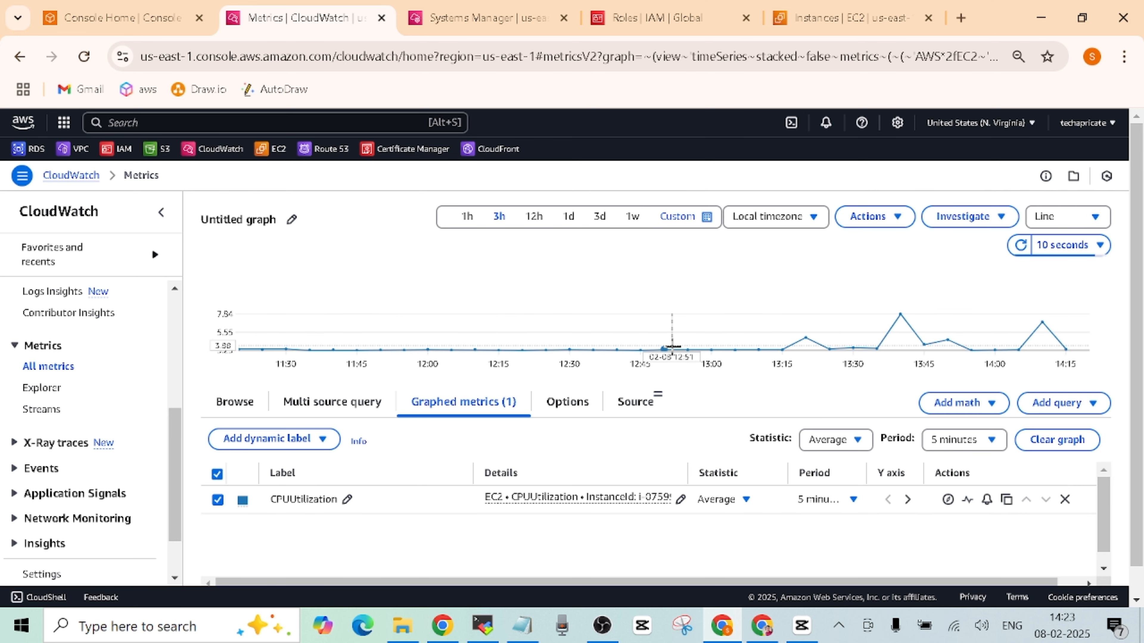
pyautogui.click(235, 403)
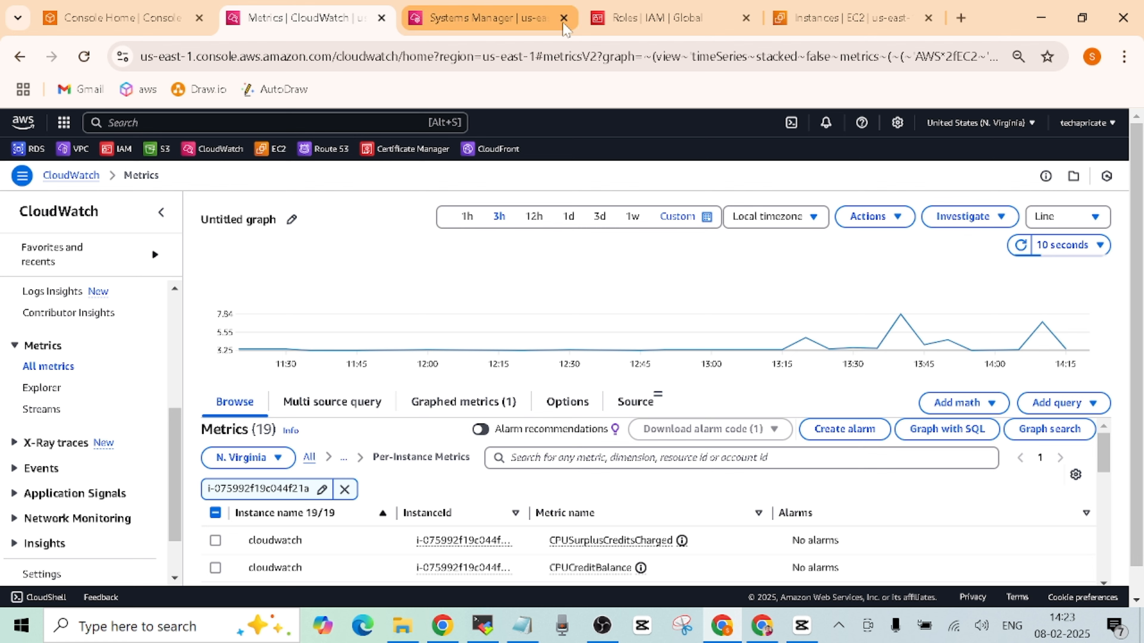
pyautogui.click(835, 28)
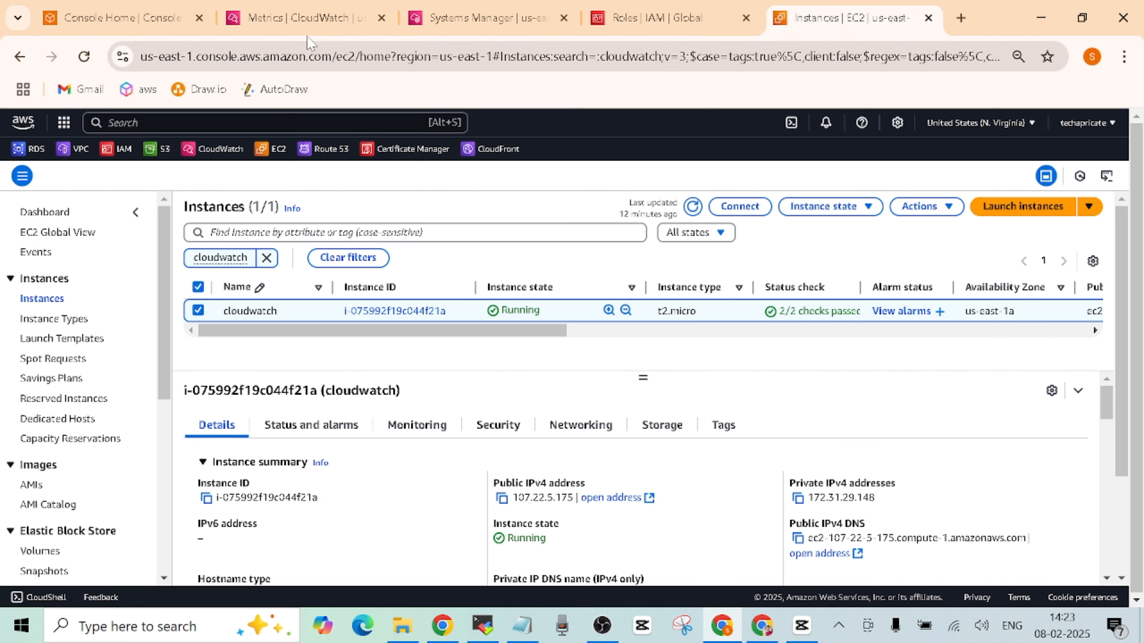
pyautogui.click(306, 20)
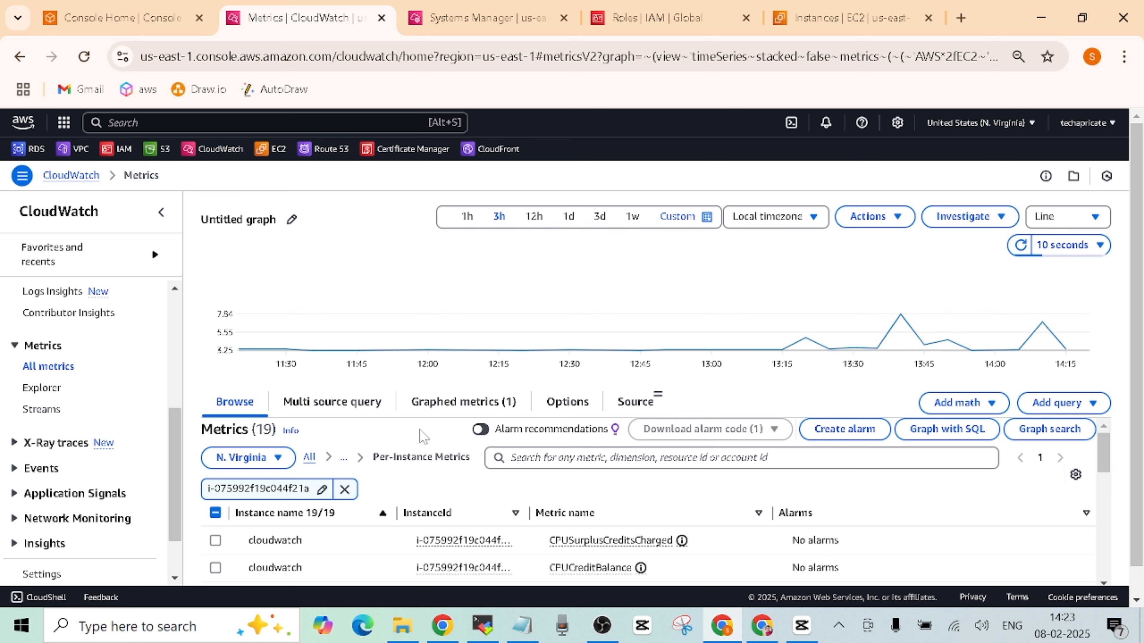
pyautogui.moveTo(1104, 458)
pyautogui.mouseDown()
pyautogui.moveTo(1104, 503)
pyautogui.moveTo(1104, 436)
pyautogui.mouseUp()
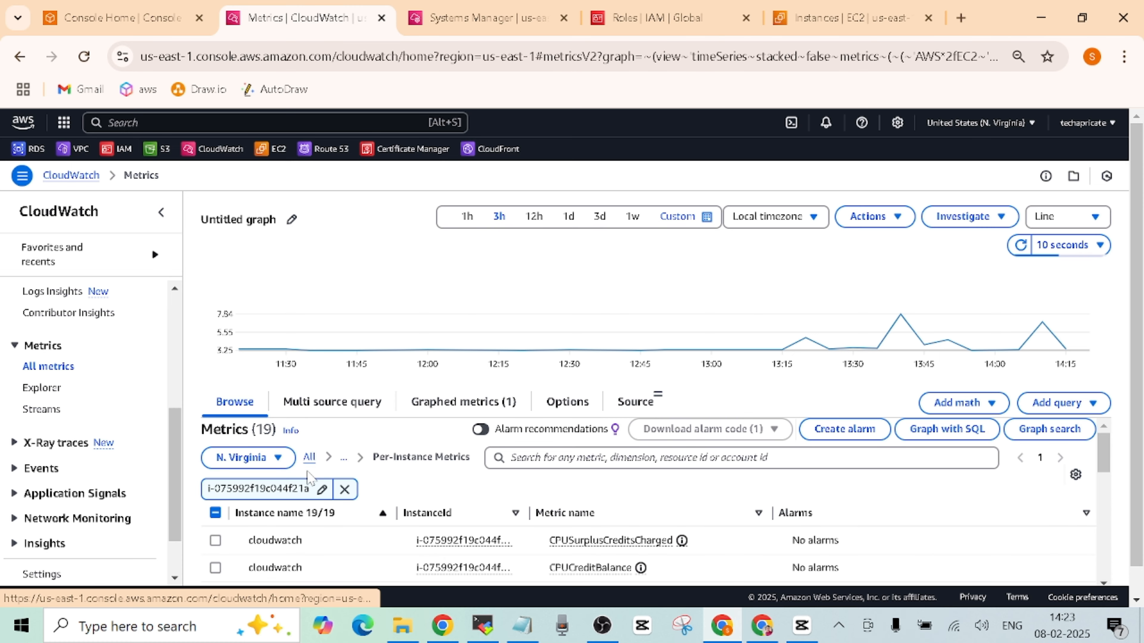
# - Open the CWAgent ImageId, InstanceId, InstanceType metrics and remove the old instance ID filter
pyautogui.click(310, 459)
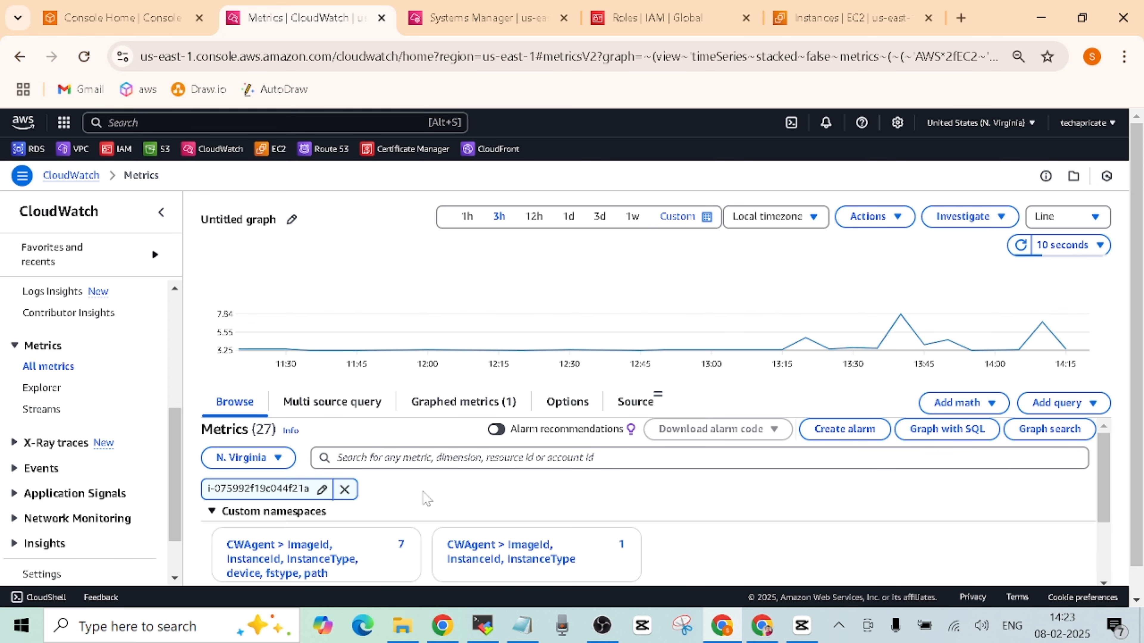
pyautogui.moveTo(1141, 291); pyautogui.dragTo(1142, 342)
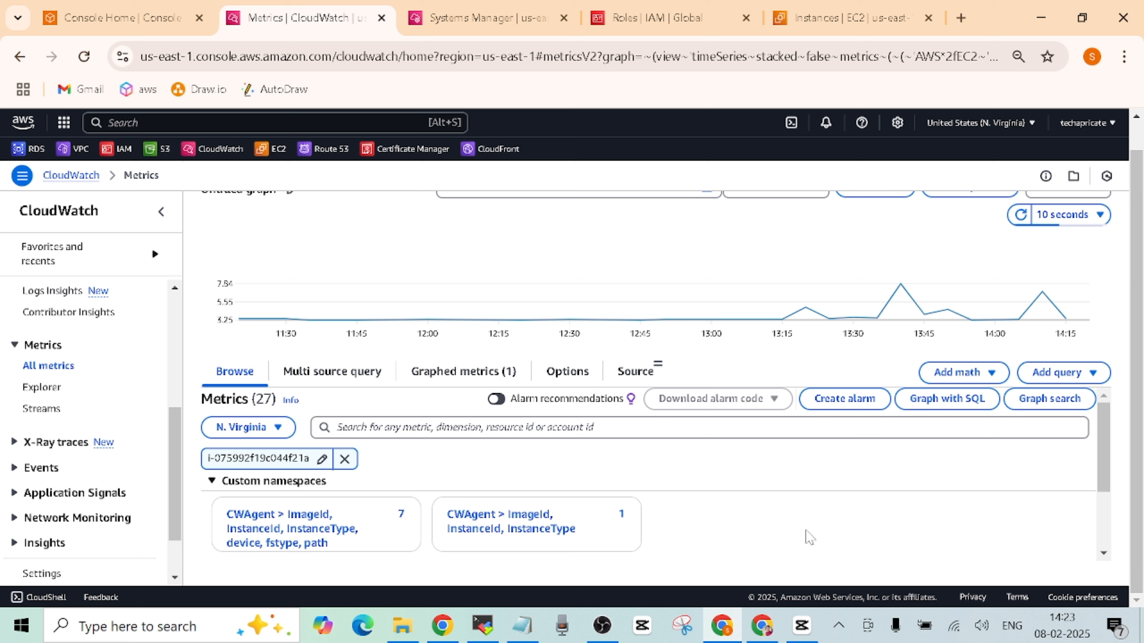
pyautogui.moveTo(1103, 451)
pyautogui.mouseDown()
pyautogui.moveTo(1101, 525)
pyautogui.moveTo(1094, 448)
pyautogui.mouseUp()
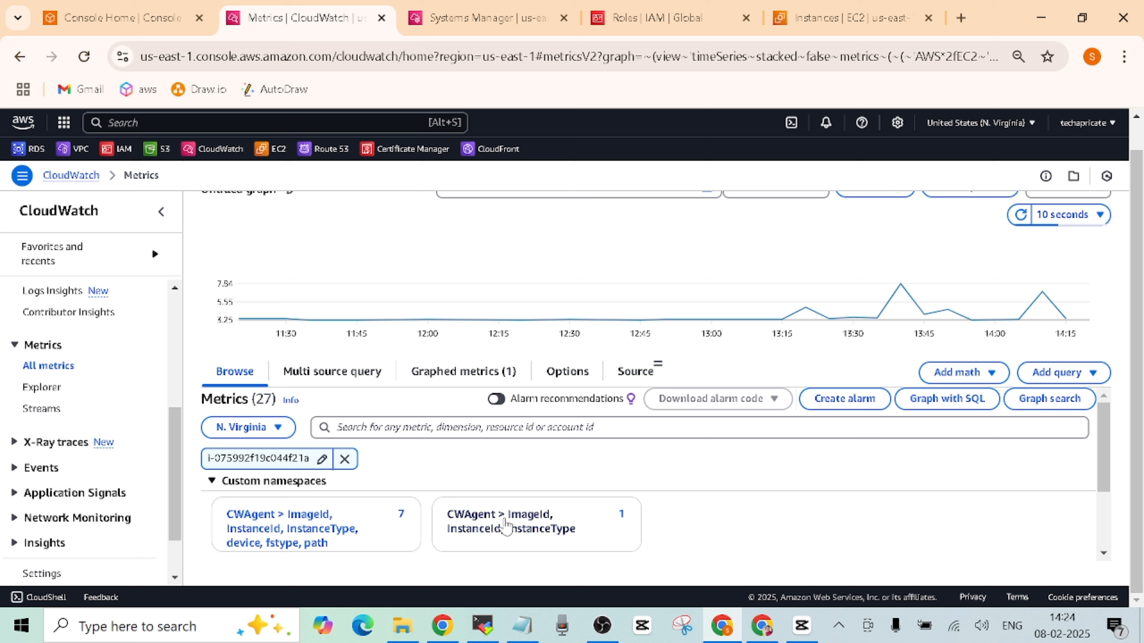
pyautogui.click(528, 518)
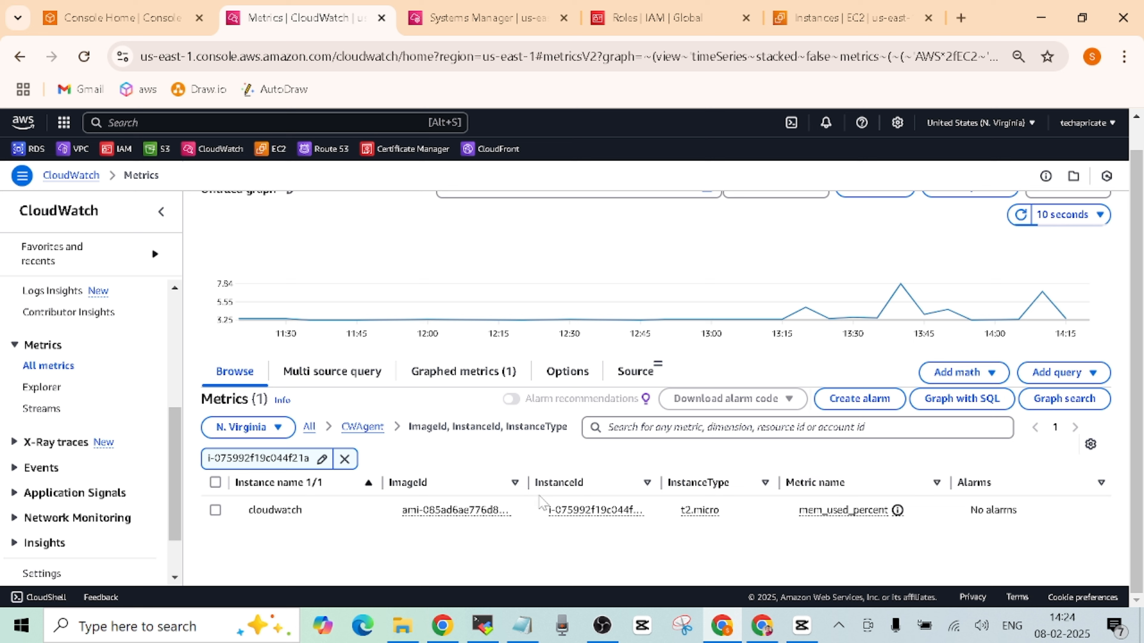
pyautogui.moveTo(528, 483); pyautogui.dragTo(565, 483)
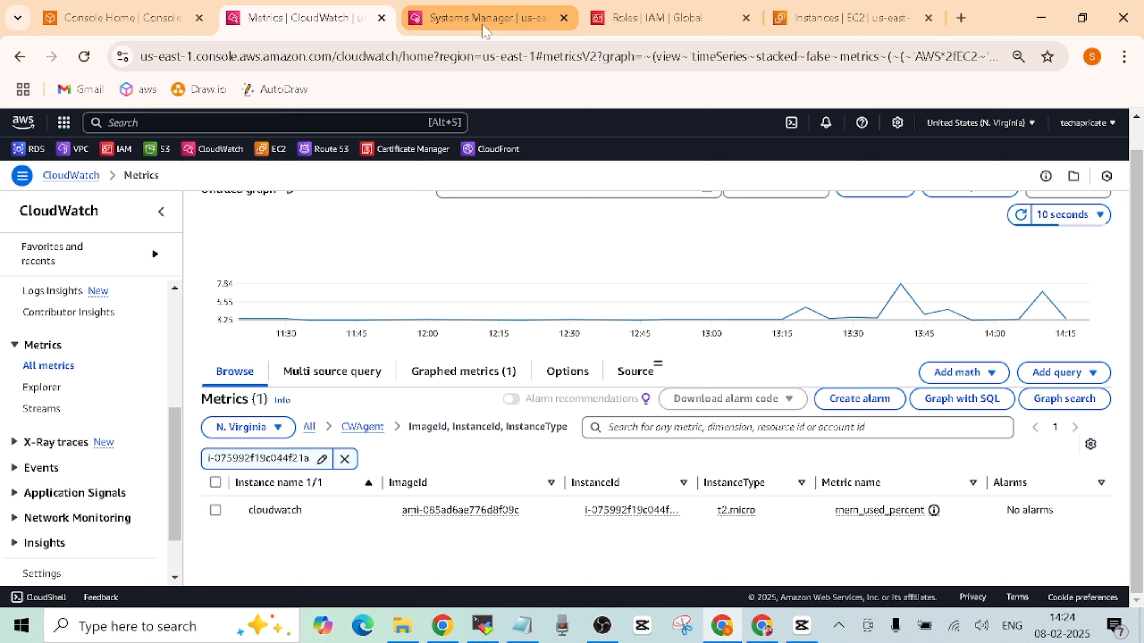
pyautogui.click(820, 25)
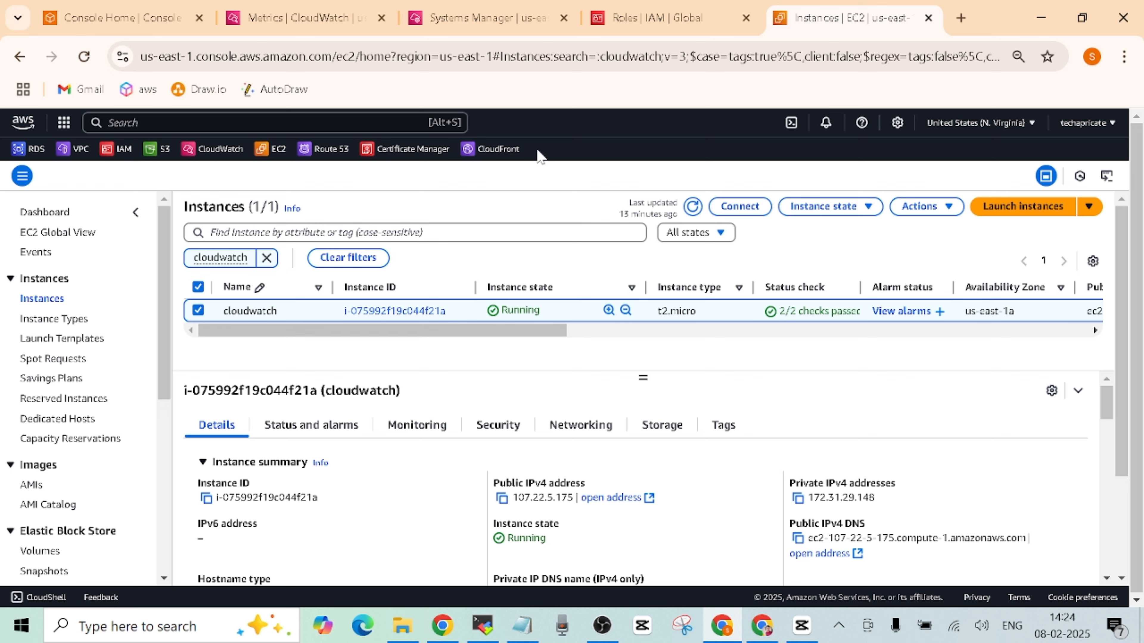
pyautogui.click(297, 18)
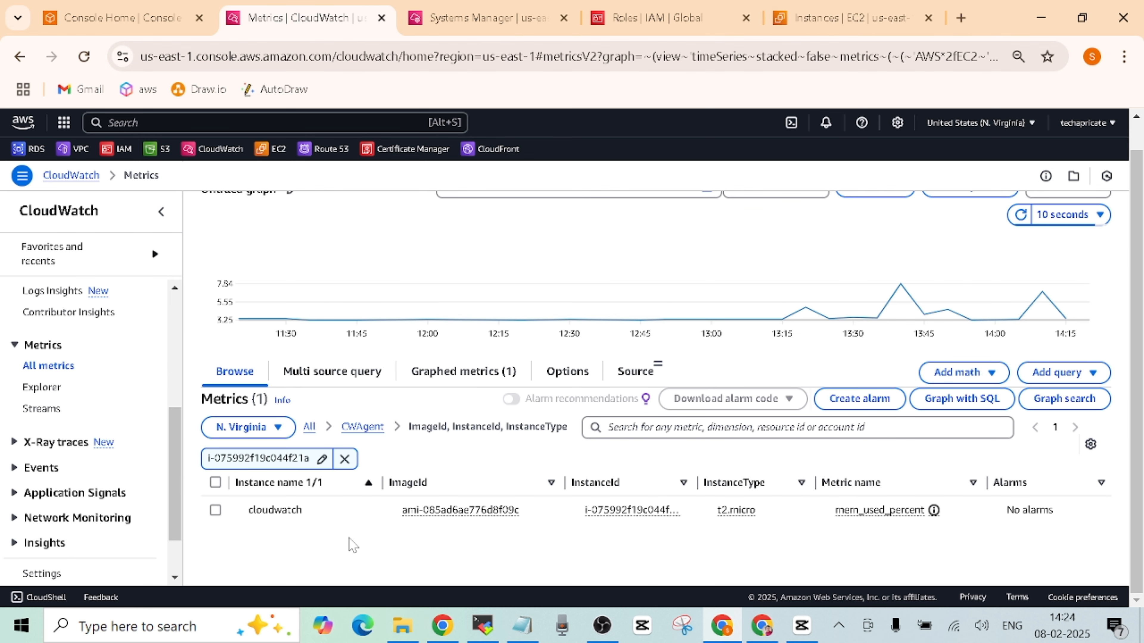
pyautogui.click(344, 458)
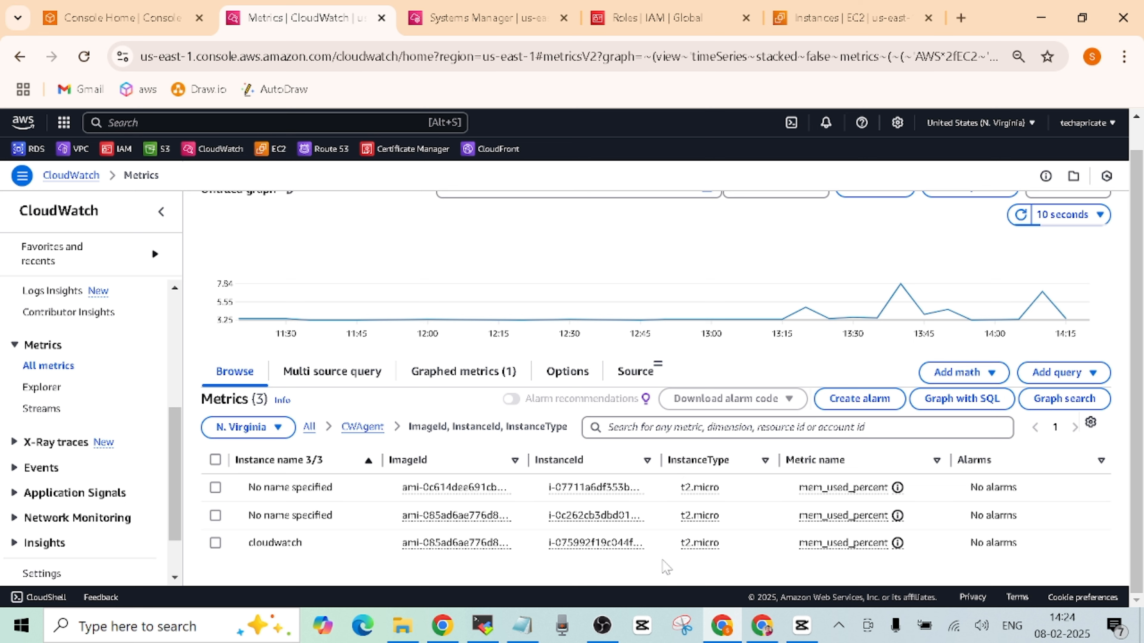
# - Filter CWAgent metrics by the cloudwatch instance's ID and widen the ImageId and InstanceId columns
pyautogui.click(837, 18)
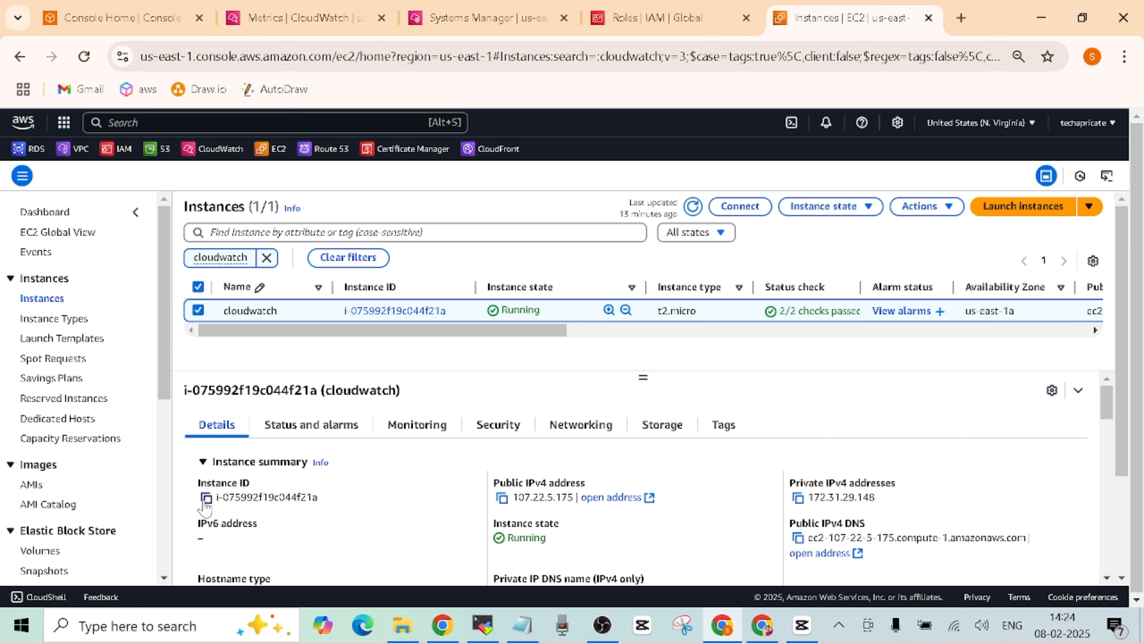
pyautogui.click(206, 498)
pyautogui.click(306, 18)
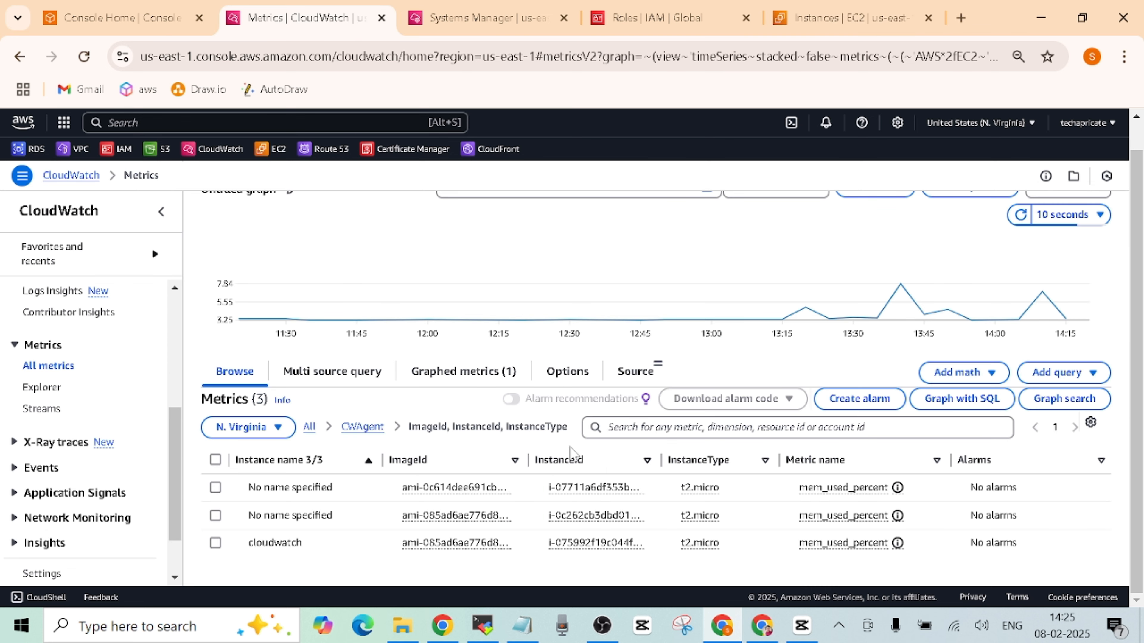
pyautogui.click(737, 427)
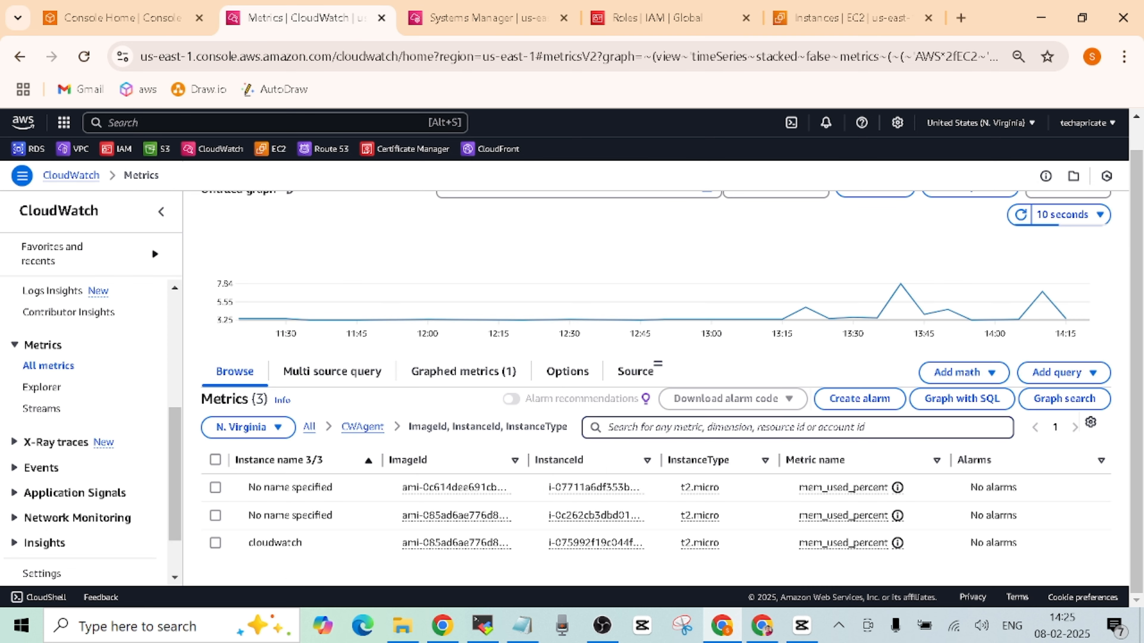
pyautogui.hotkey('ctrl', 'v')
pyautogui.press('Return')
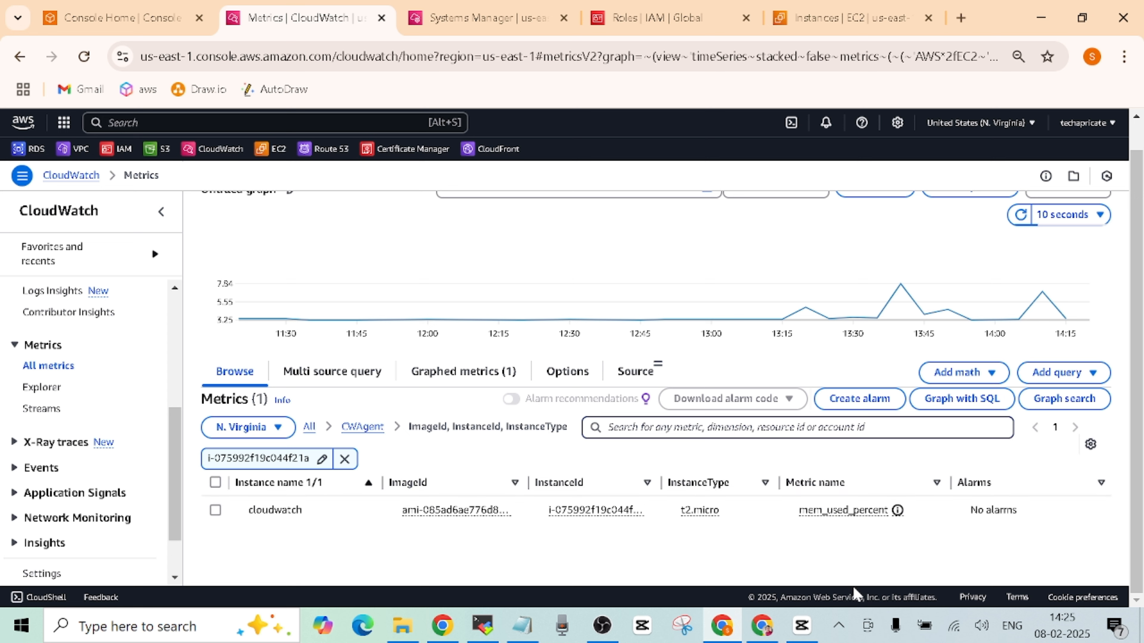
pyautogui.moveTo(528, 482)
pyautogui.mouseDown()
pyautogui.moveTo(581, 482)
pyautogui.moveTo(547, 483)
pyautogui.mouseUp()
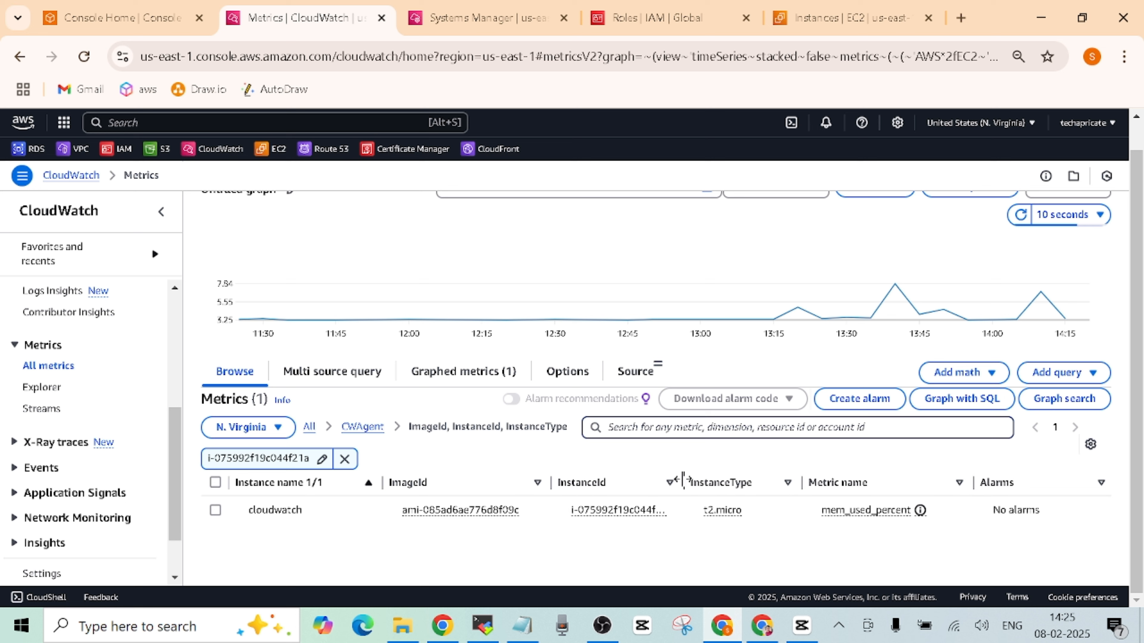
pyautogui.moveTo(683, 481); pyautogui.dragTo(709, 482)
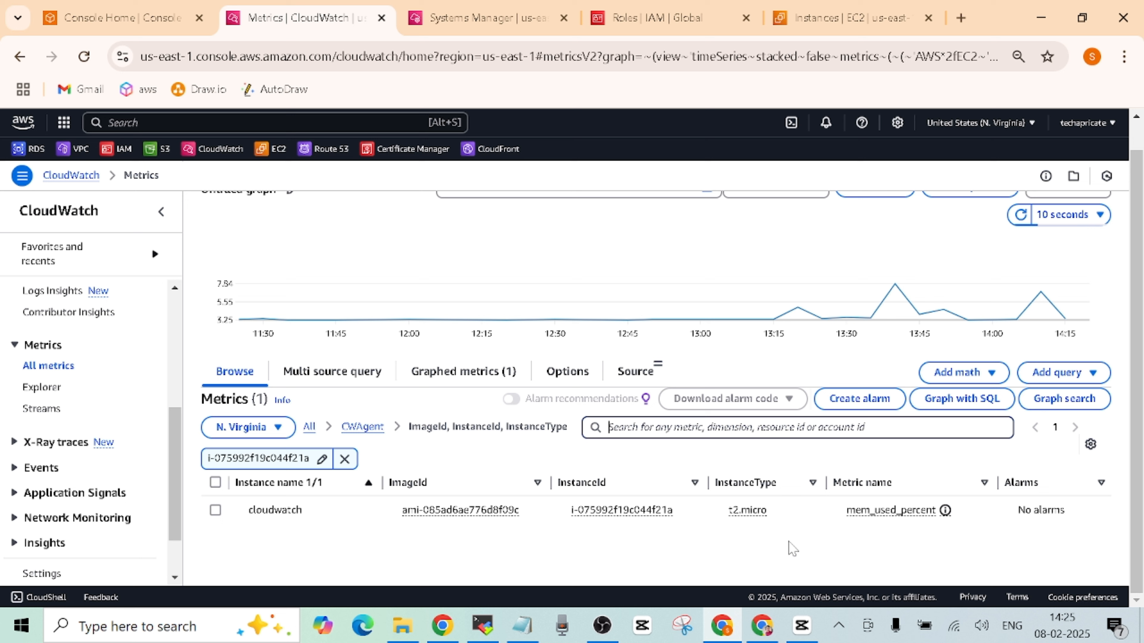
pyautogui.moveTo(946, 516)
pyautogui.moveTo(611, 523)
# - Graph mem_used_percent, reading about 17.3% memory against 4.0% CPUUtilization at 13:45
pyautogui.click(216, 511)
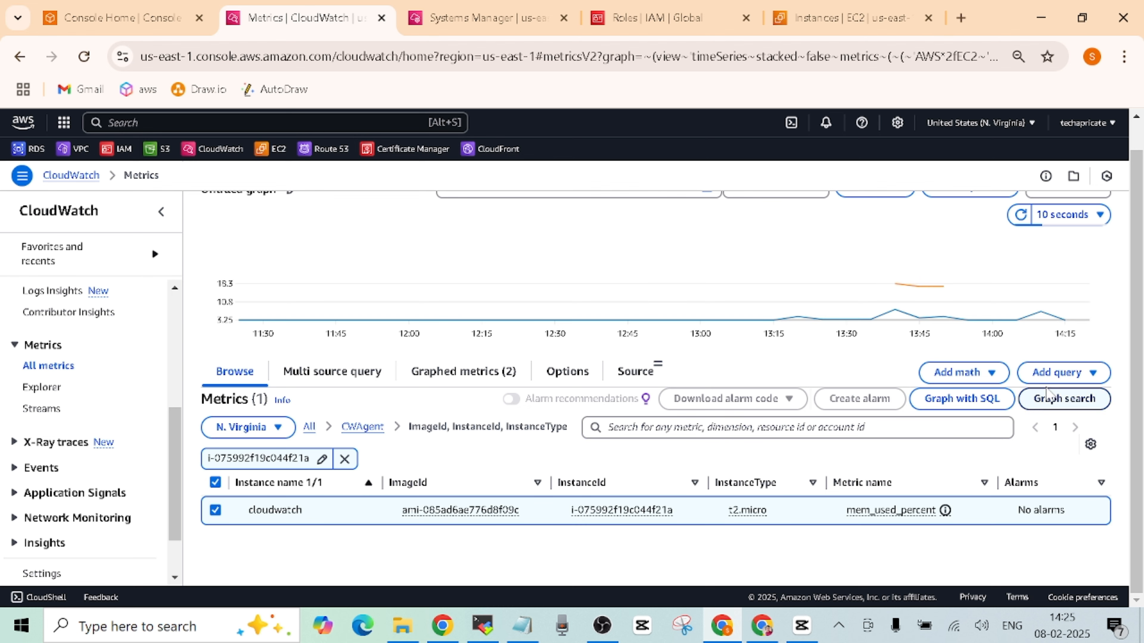
pyautogui.scroll(1, 1072, 396)
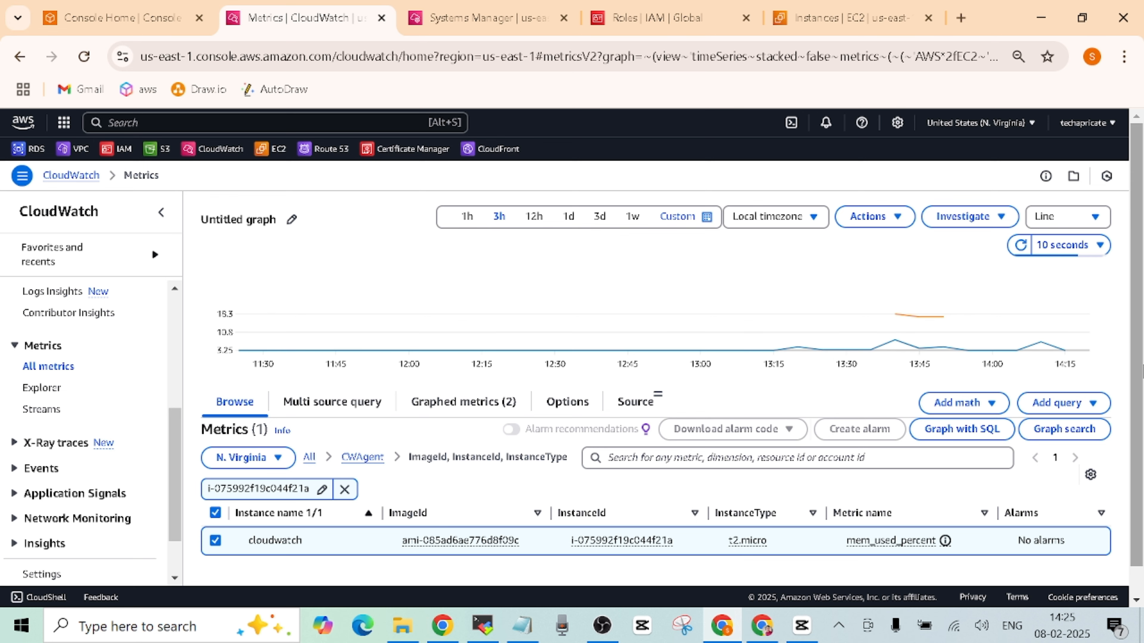
pyautogui.scroll(-1, 1142, 365)
pyautogui.scroll(1, 1142, 315)
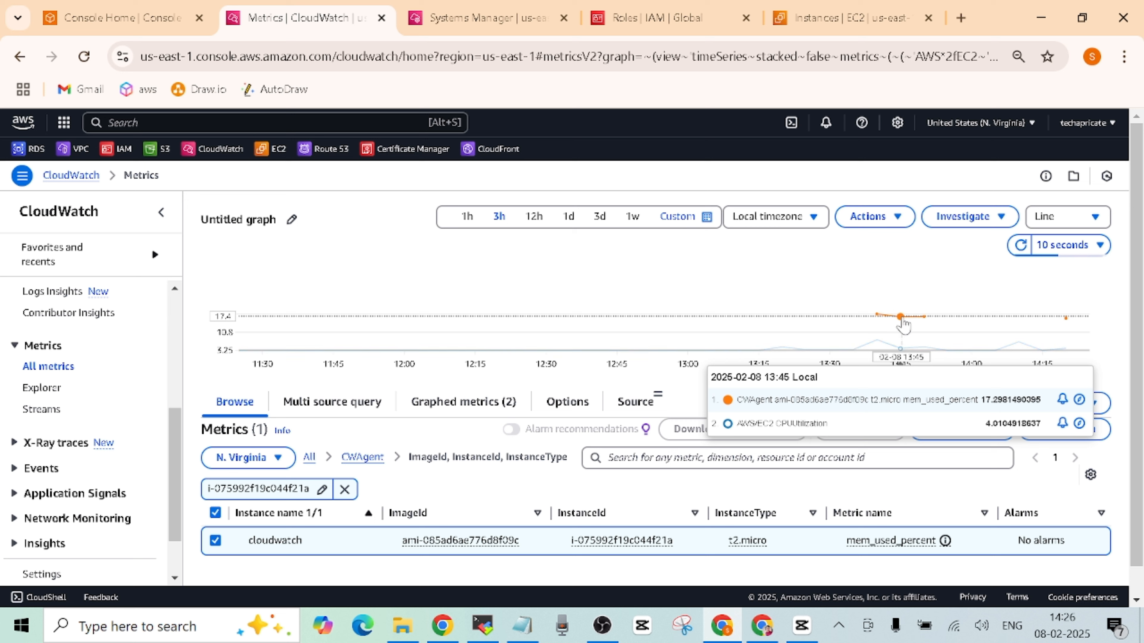
pyautogui.click(901, 317)
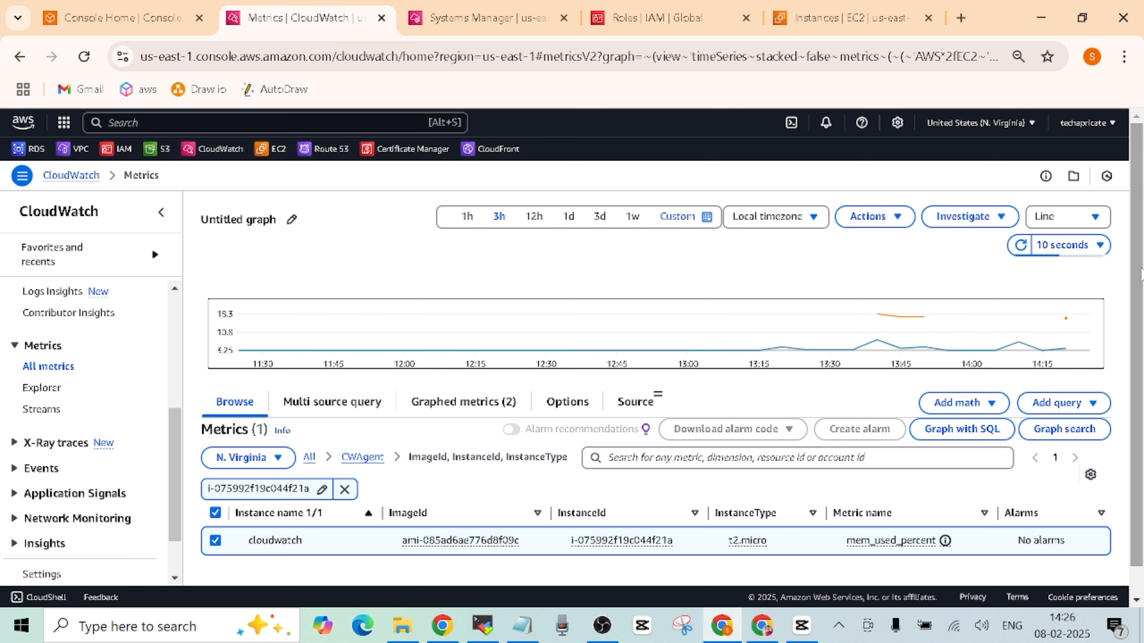
pyautogui.scroll(-1, 1142, 311)
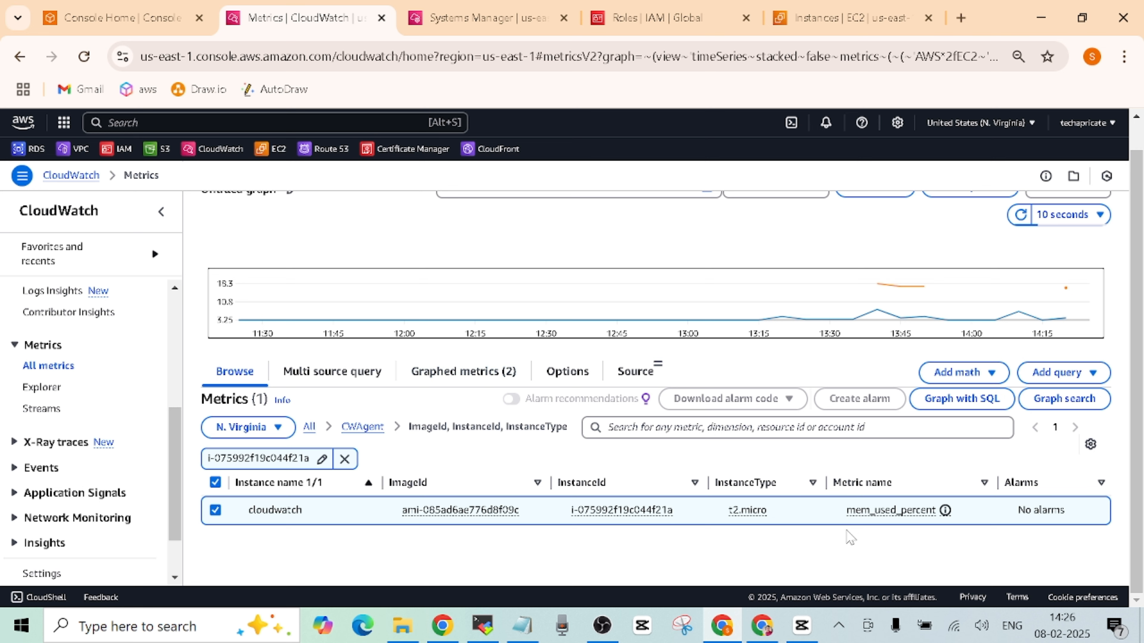
pyautogui.scroll(1, 1141, 391)
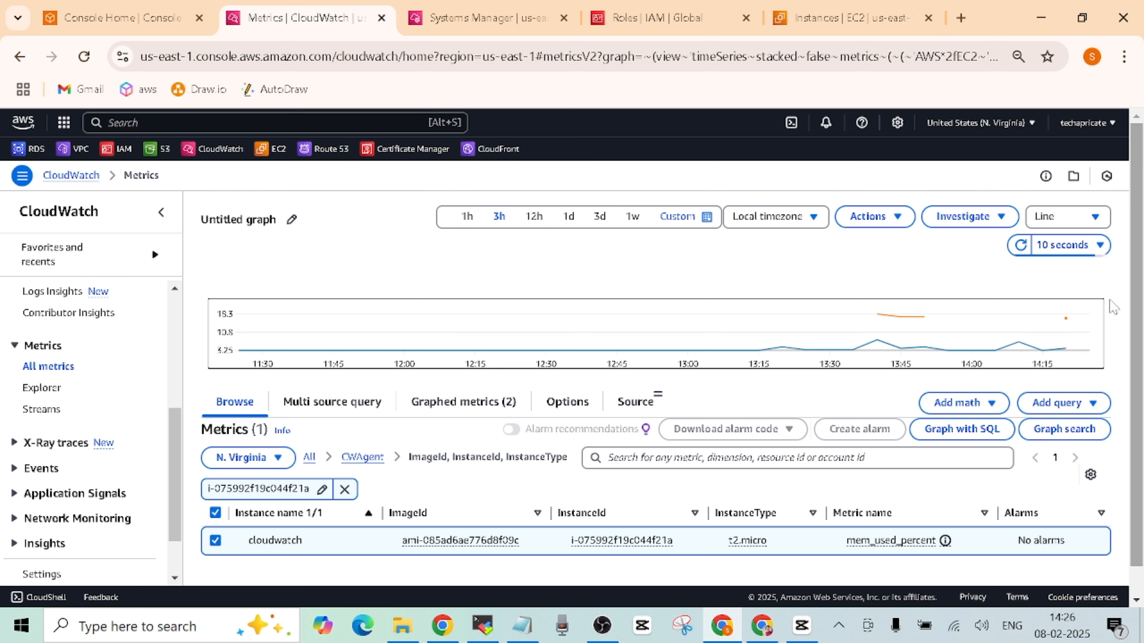
pyautogui.moveTo(904, 323)
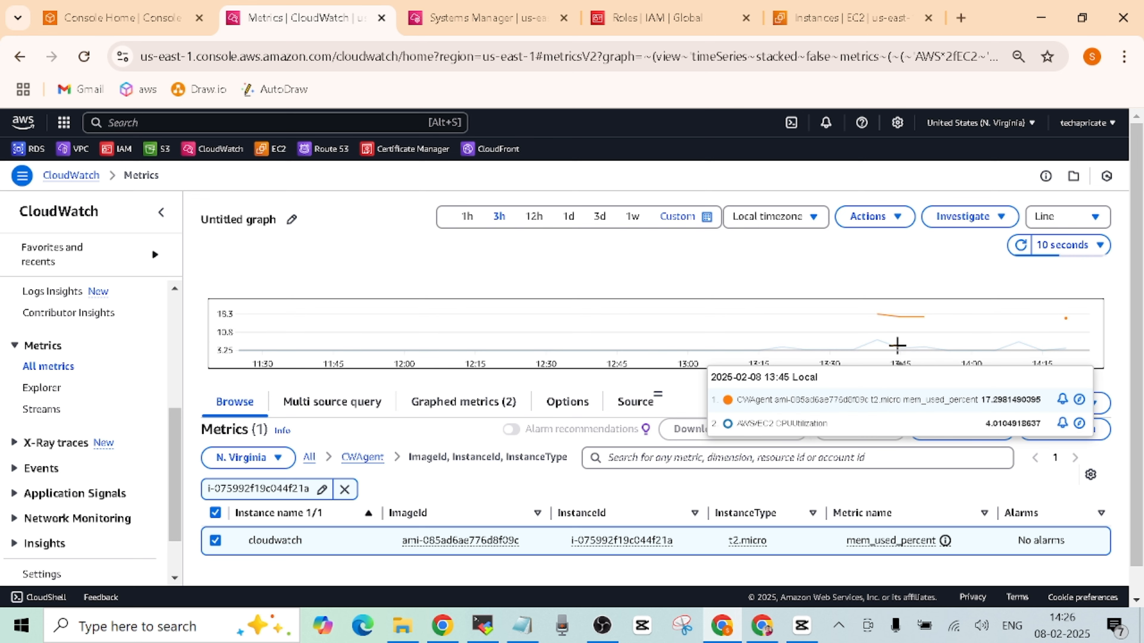
pyautogui.scroll(-1, 1142, 325)
pyautogui.scroll(1, 1142, 324)
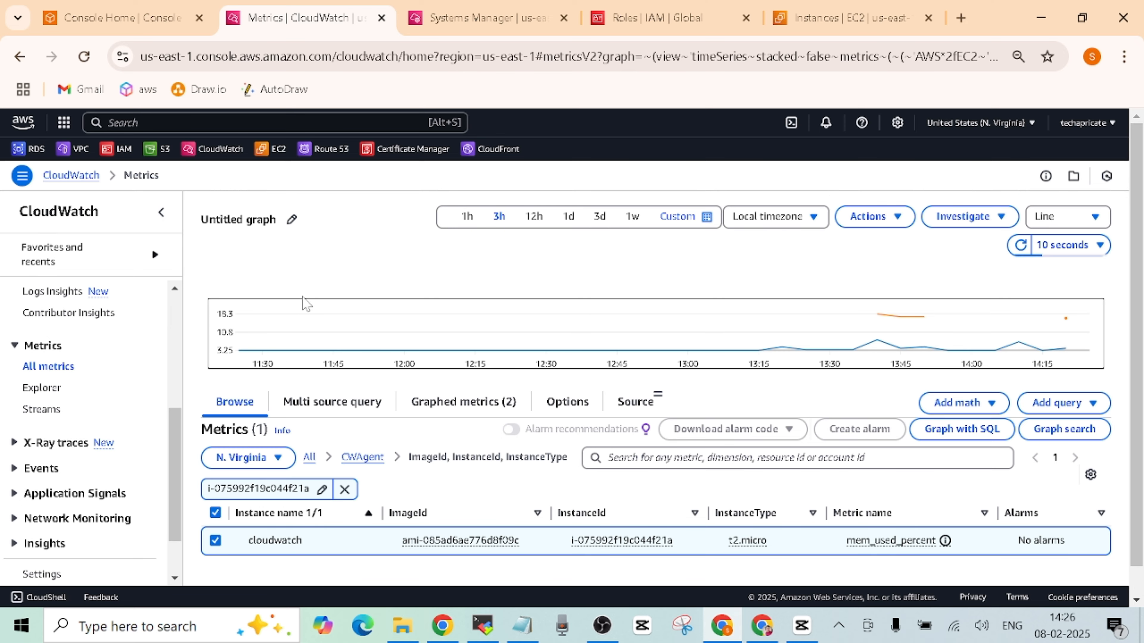
# - From the refreshed EC2 list, open Configure CloudWatch agent on the cloudwatch instance's Monitoring tab
pyautogui.click(847, 17)
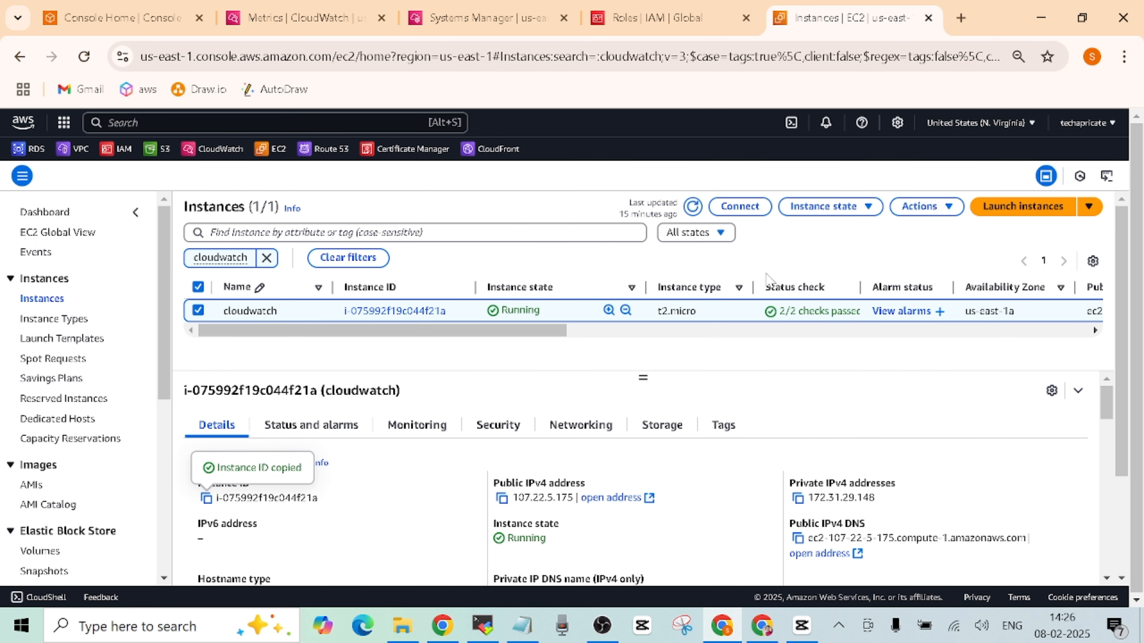
pyautogui.click(693, 206)
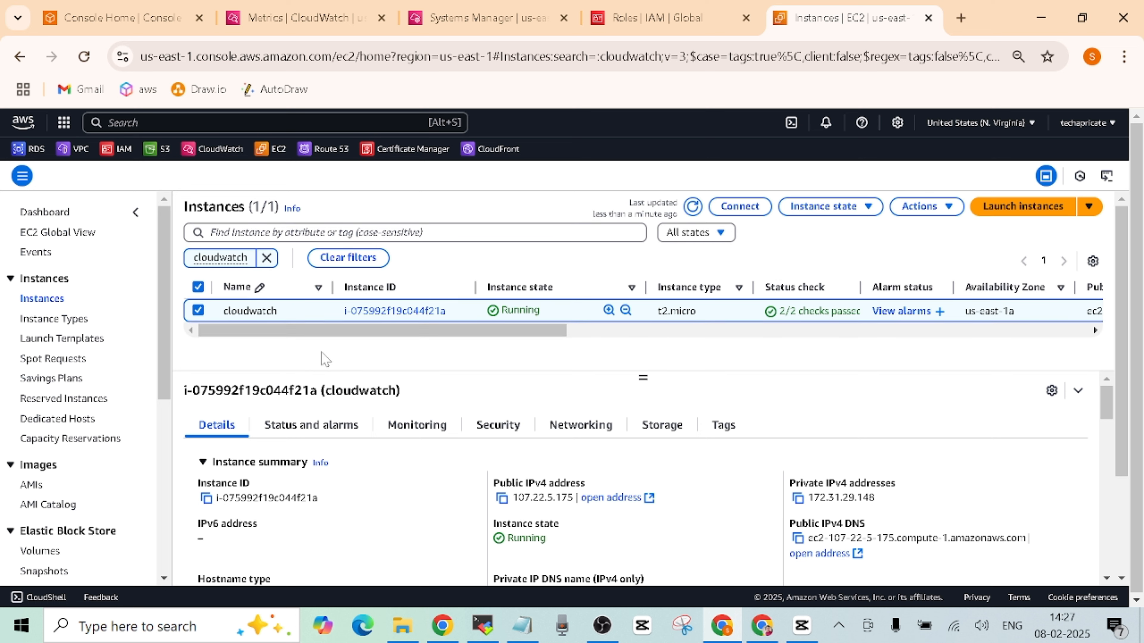
pyautogui.click(407, 434)
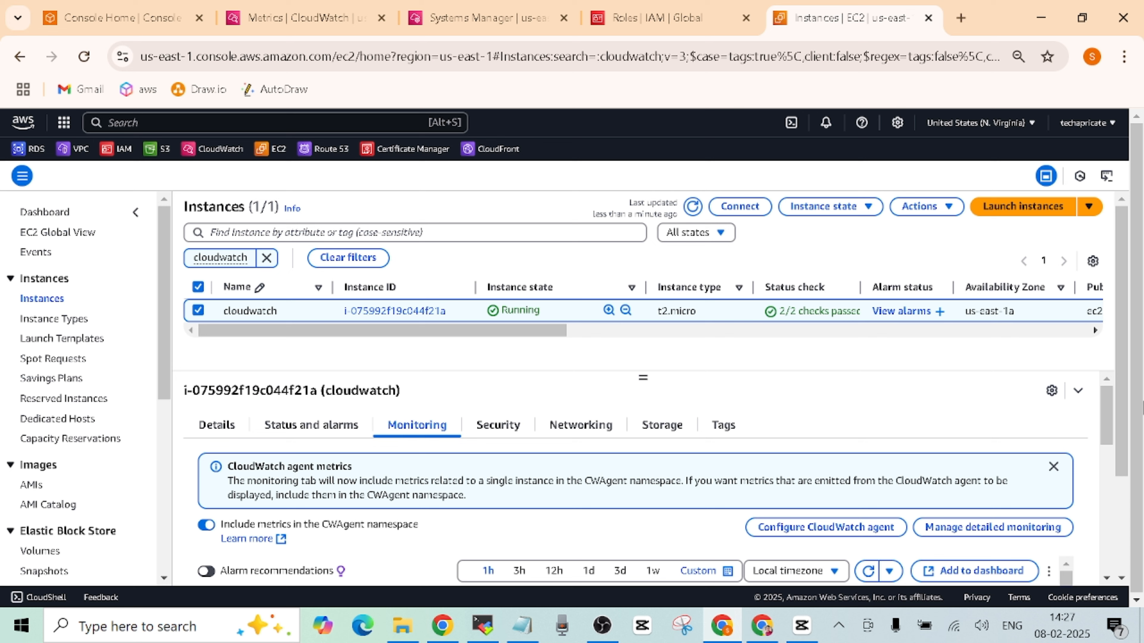
pyautogui.scroll(-1, 1122, 376)
pyautogui.scroll(-1, 1121, 376)
pyautogui.scroll(2, 1121, 376)
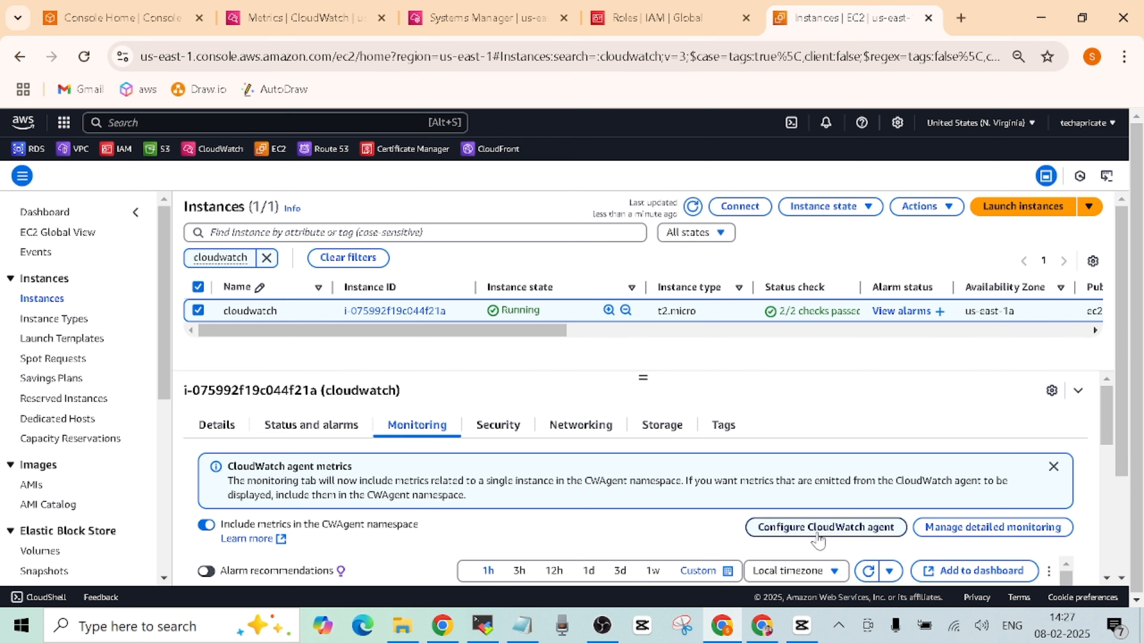
pyautogui.click(821, 528)
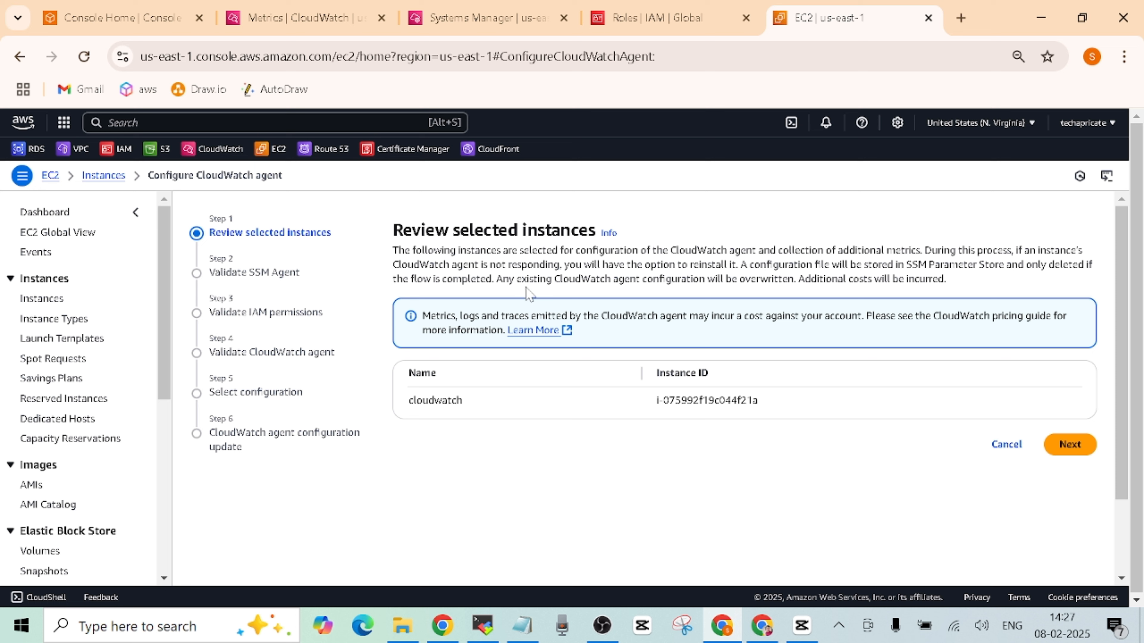
# - Advance the agent wizard past the SSM Agent, IAM permission and CloudWatch agent validation checks
pyautogui.click(1068, 445)
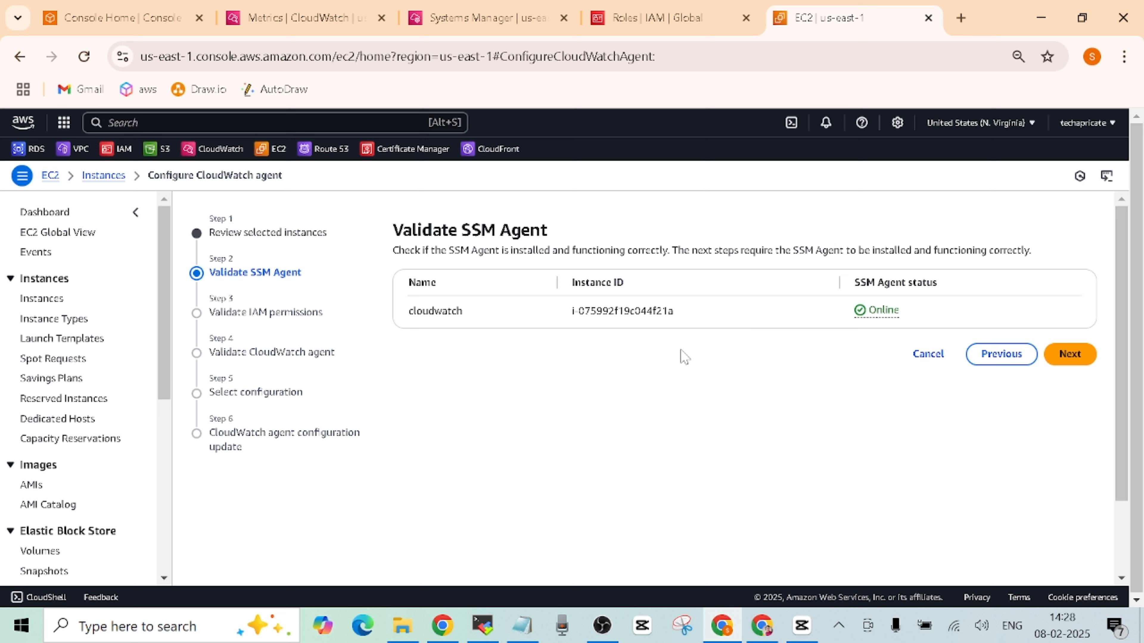
pyautogui.click(1068, 356)
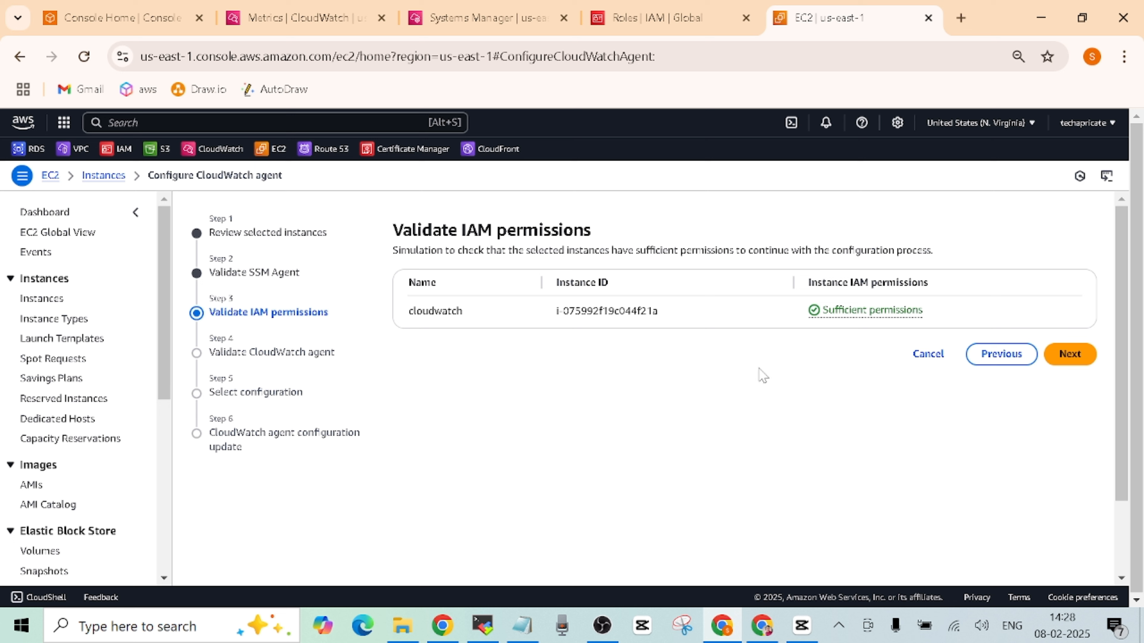
pyautogui.click(1062, 367)
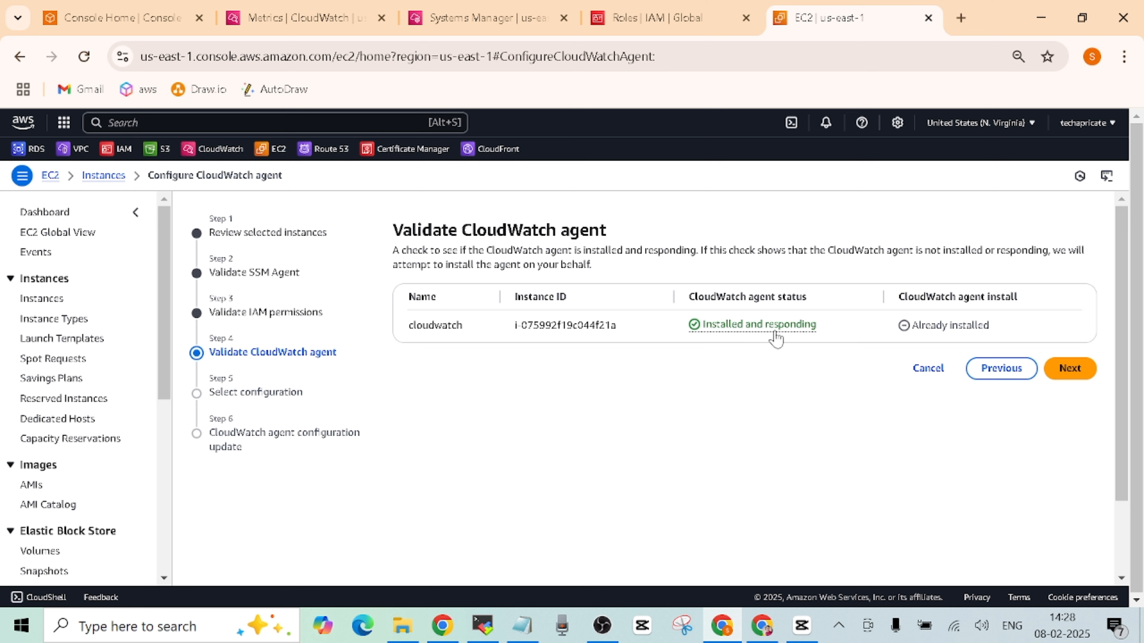
# - At Select configuration, expand Traces configuration and Configuration details to read the mem used_percent 60-second JSON
pyautogui.click(1070, 368)
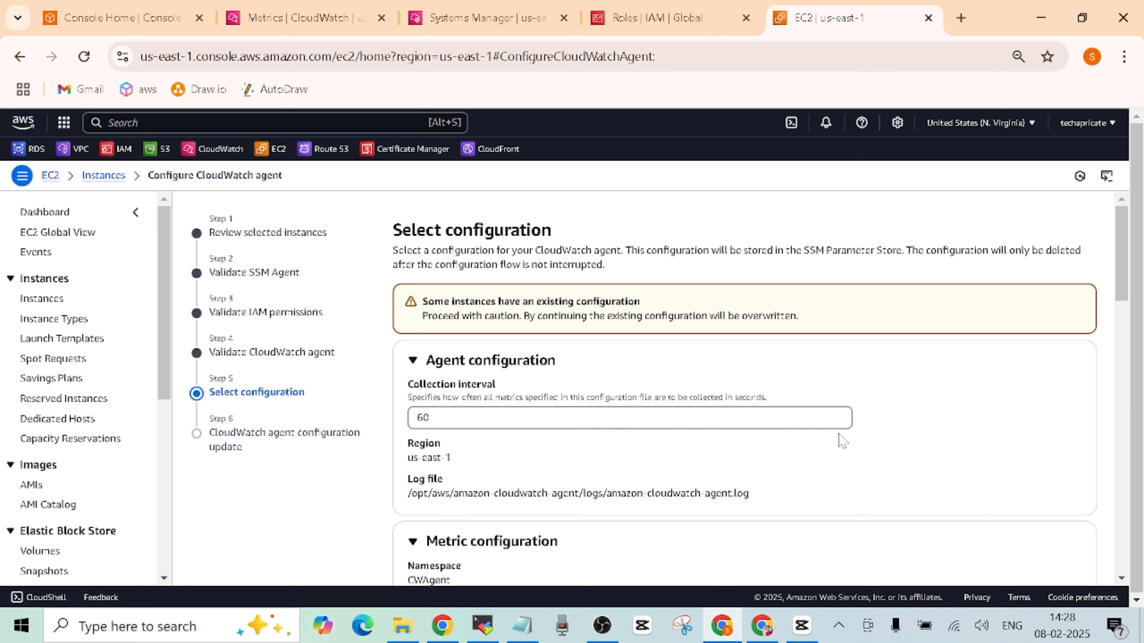
pyautogui.moveTo(1123, 245)
pyautogui.mouseDown()
pyautogui.moveTo(1124, 295)
pyautogui.moveTo(1120, 226)
pyautogui.moveTo(1120, 252)
pyautogui.mouseUp()
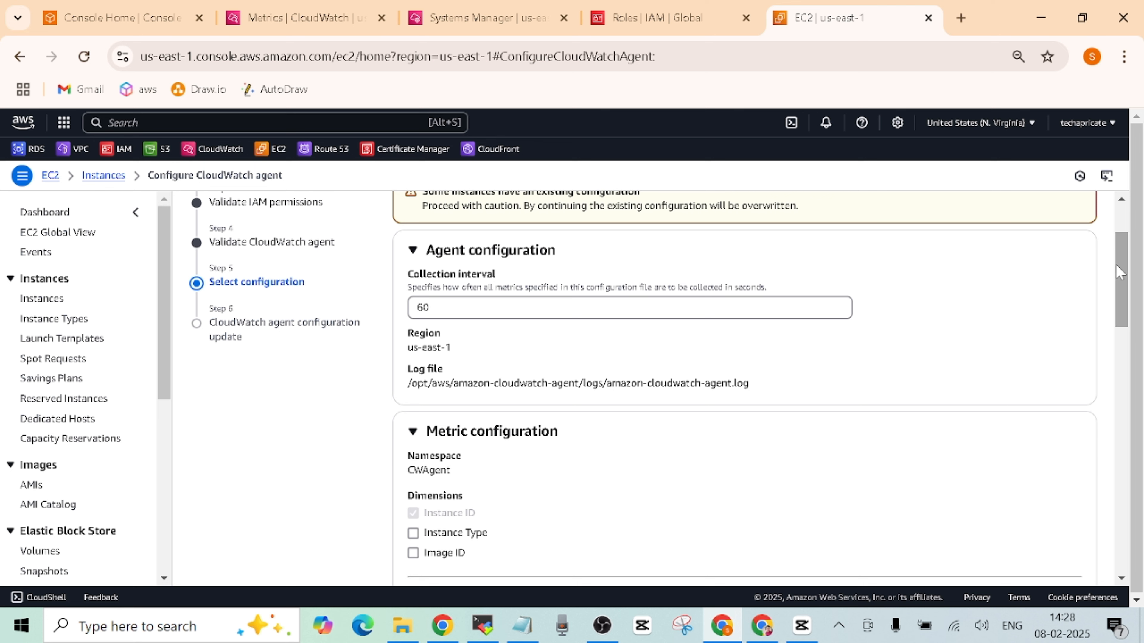
pyautogui.moveTo(1121, 265); pyautogui.dragTo(1086, 511)
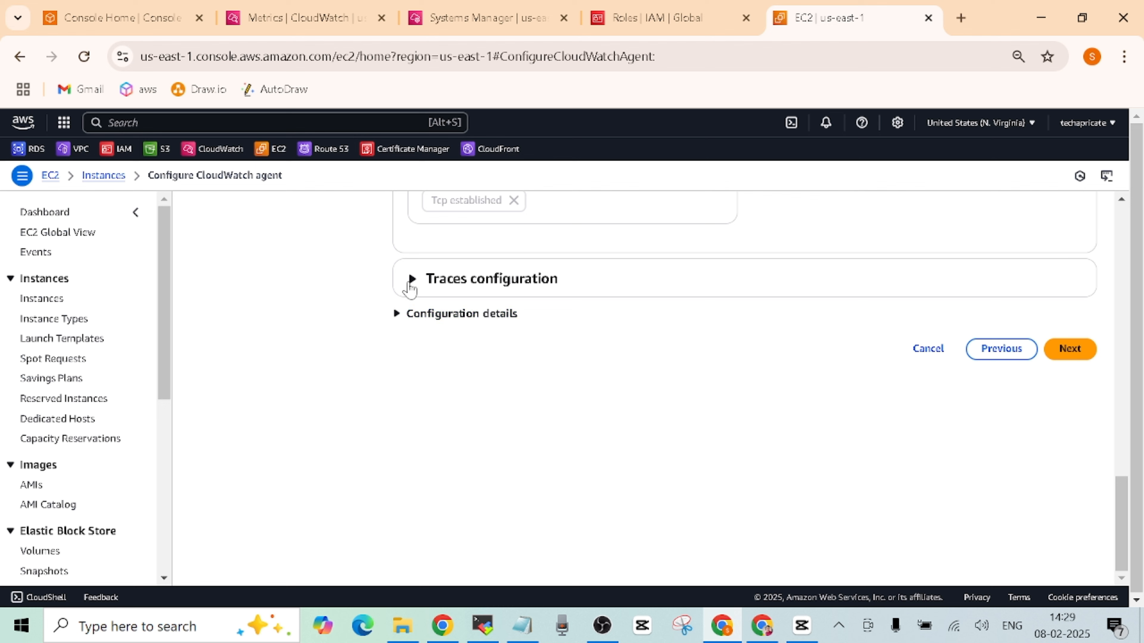
pyautogui.click(411, 281)
pyautogui.click(398, 374)
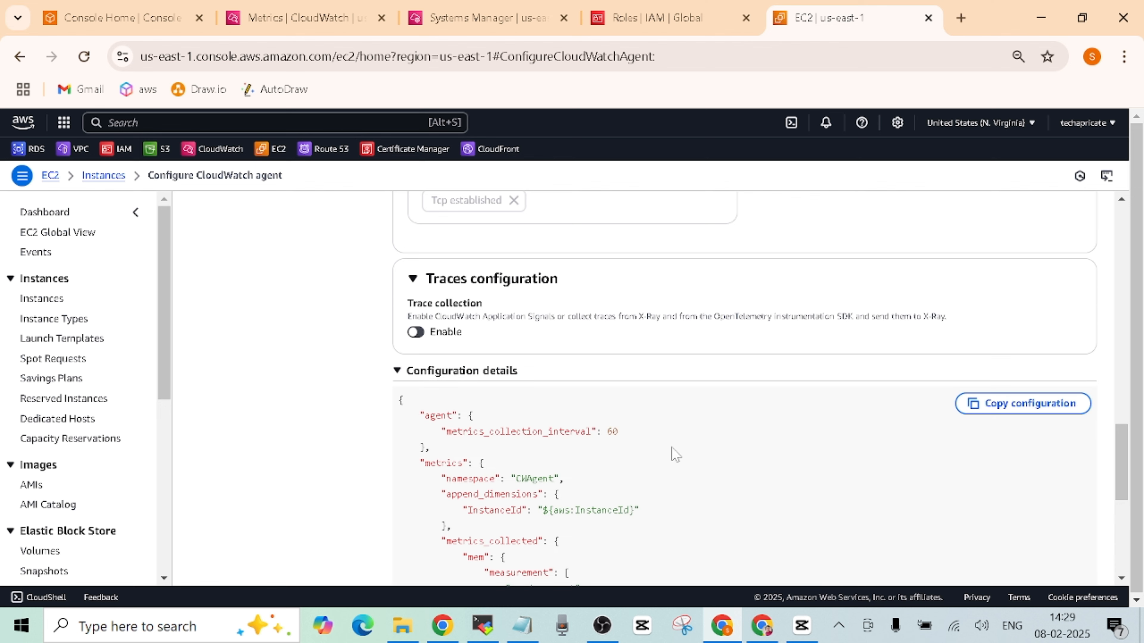
pyautogui.moveTo(1121, 464); pyautogui.dragTo(1121, 216)
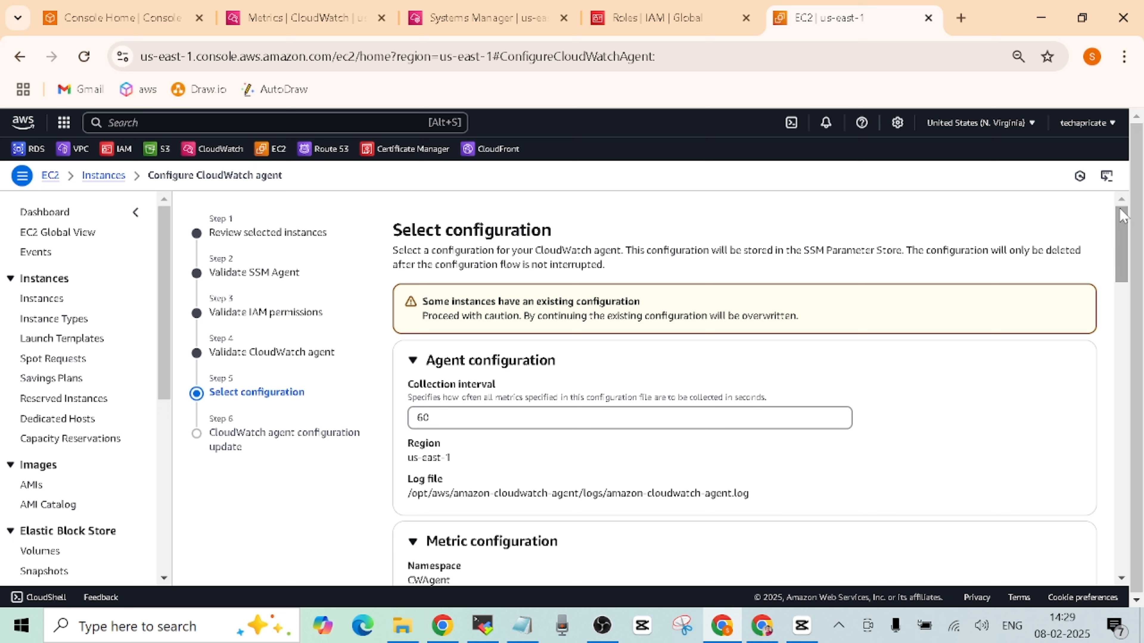
pyautogui.moveTo(1119, 236); pyautogui.dragTo(1104, 570)
pyautogui.moveTo(1110, 525); pyautogui.dragTo(1108, 570)
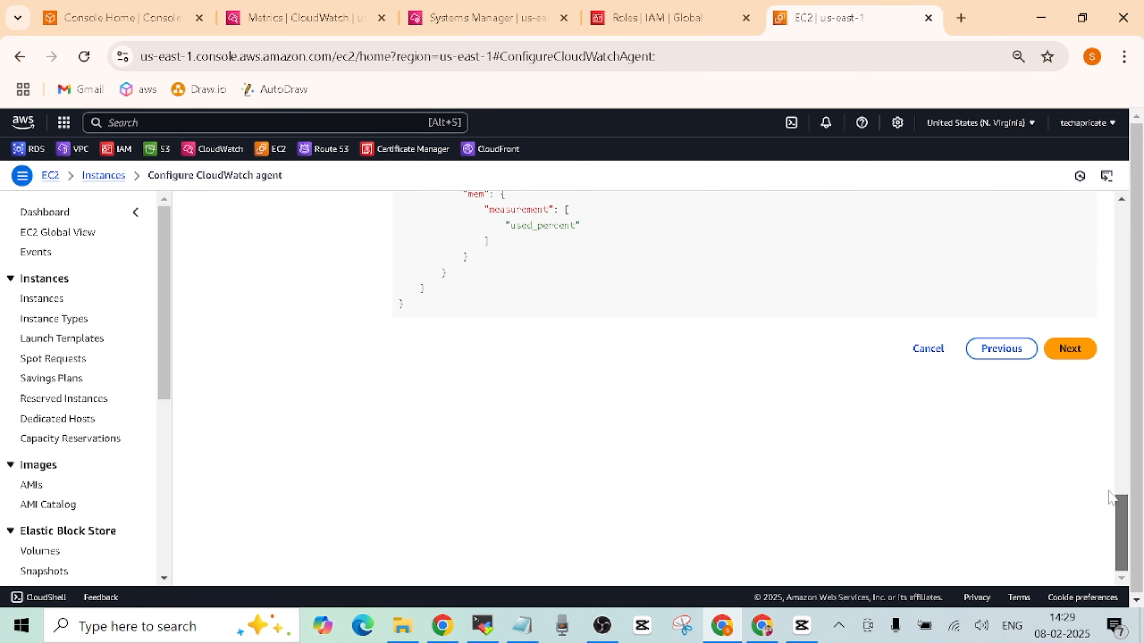
pyautogui.moveTo(1111, 495); pyautogui.dragTo(1110, 216)
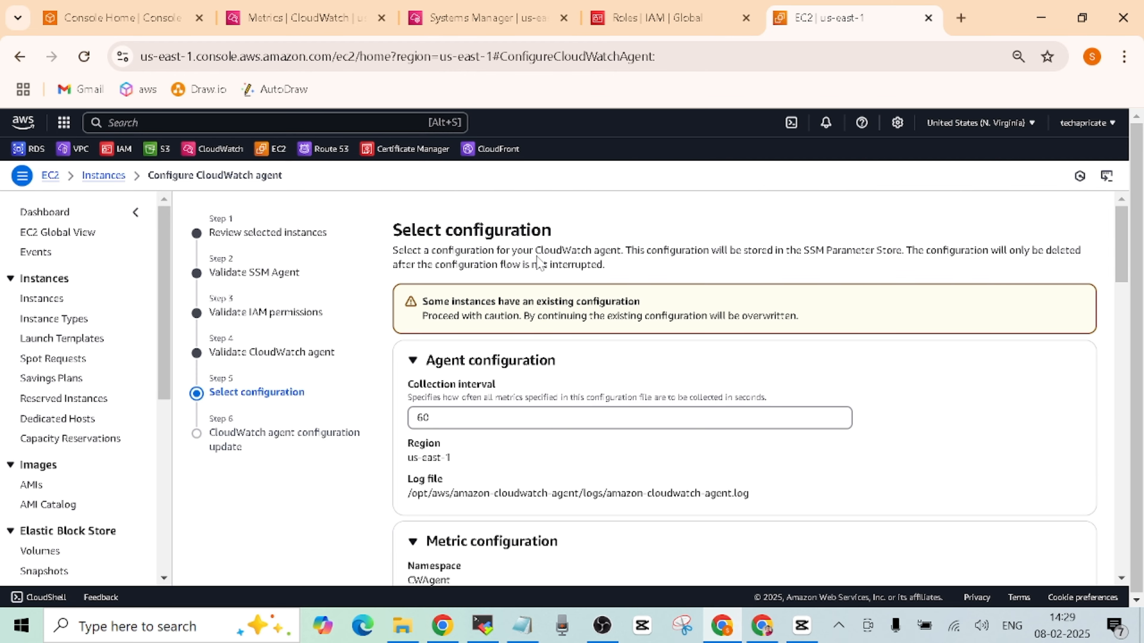
# - Go to CloudWatch All alarms and begin creating a new alarm
pyautogui.click(284, 20)
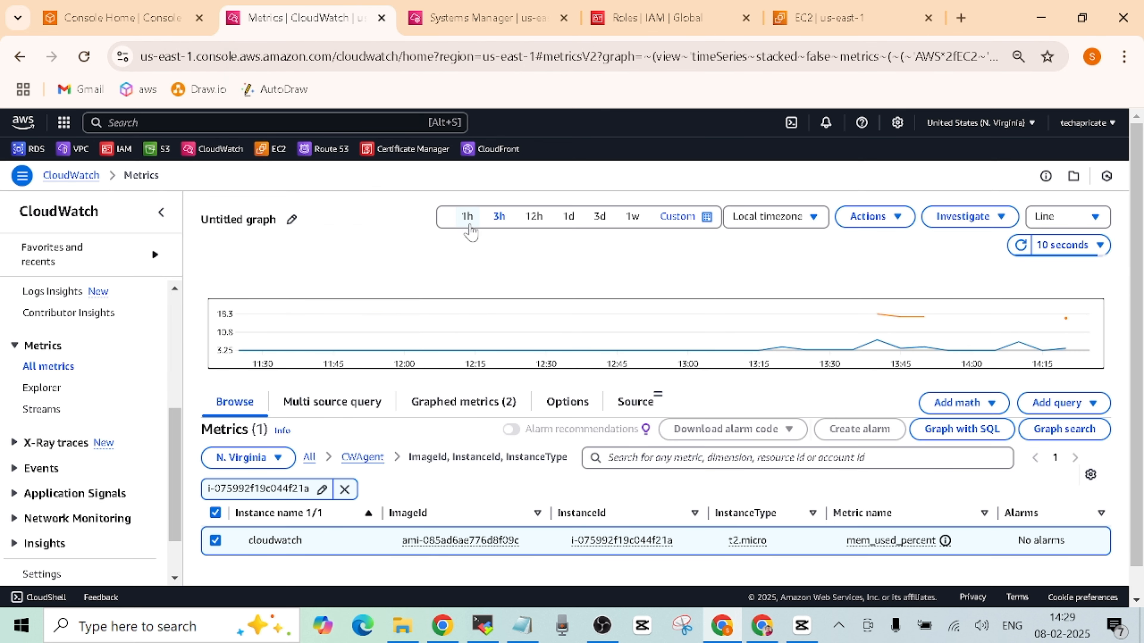
pyautogui.moveTo(169, 466); pyautogui.dragTo(170, 356)
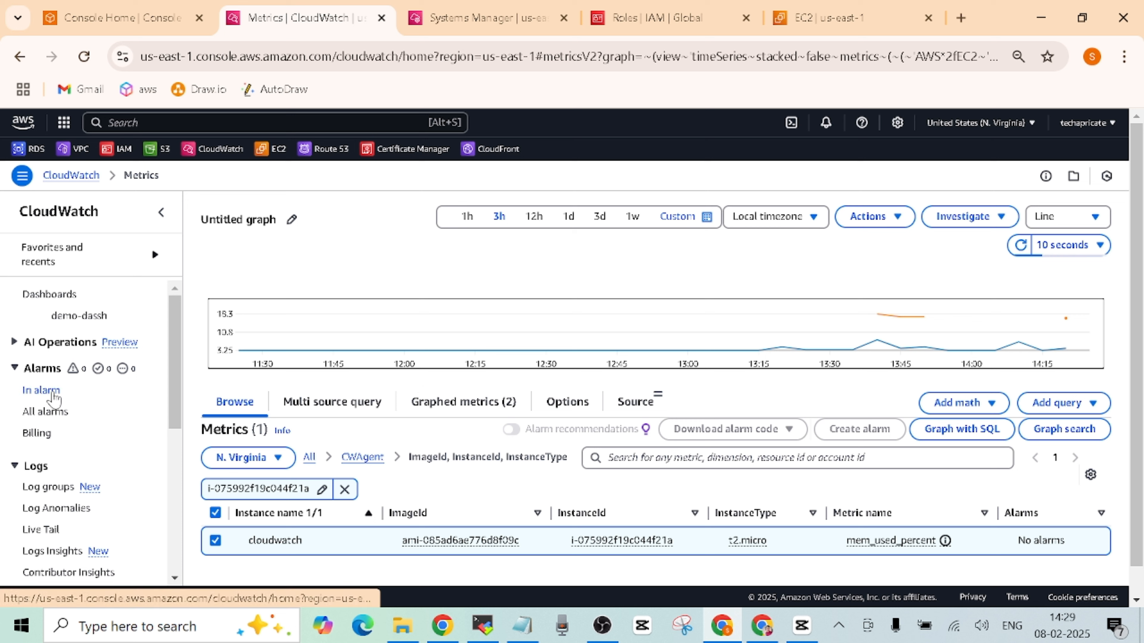
pyautogui.click(46, 413)
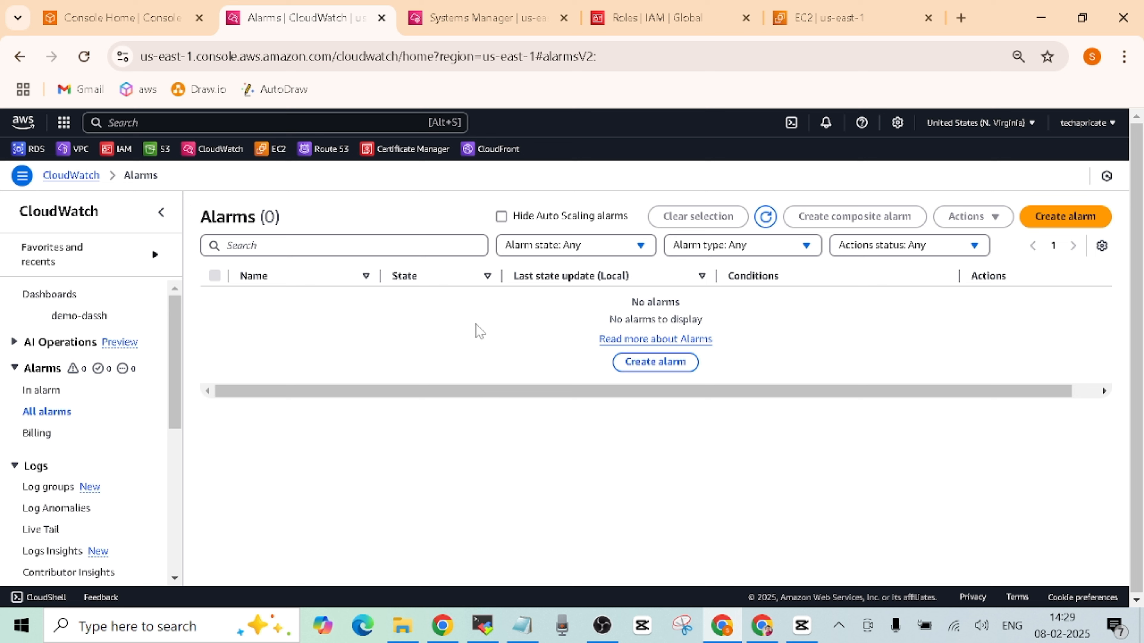
pyautogui.click(1068, 220)
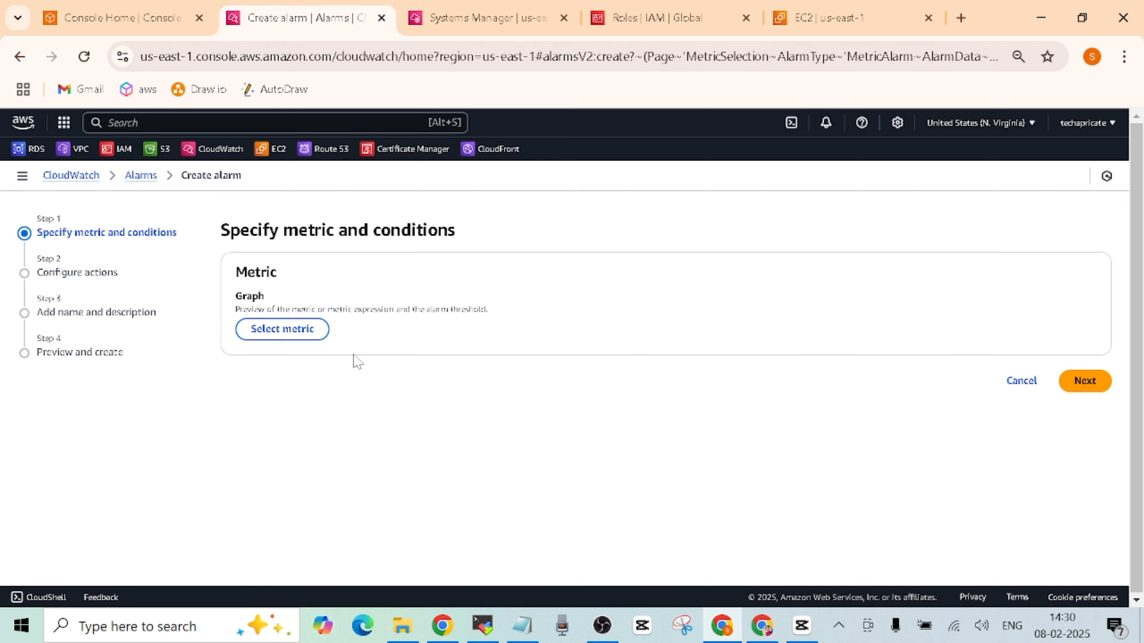
# - Browse CWAgent metrics by InstanceId, then open the ImageId, InstanceId, InstanceType, device, fstype, path group
pyautogui.click(303, 335)
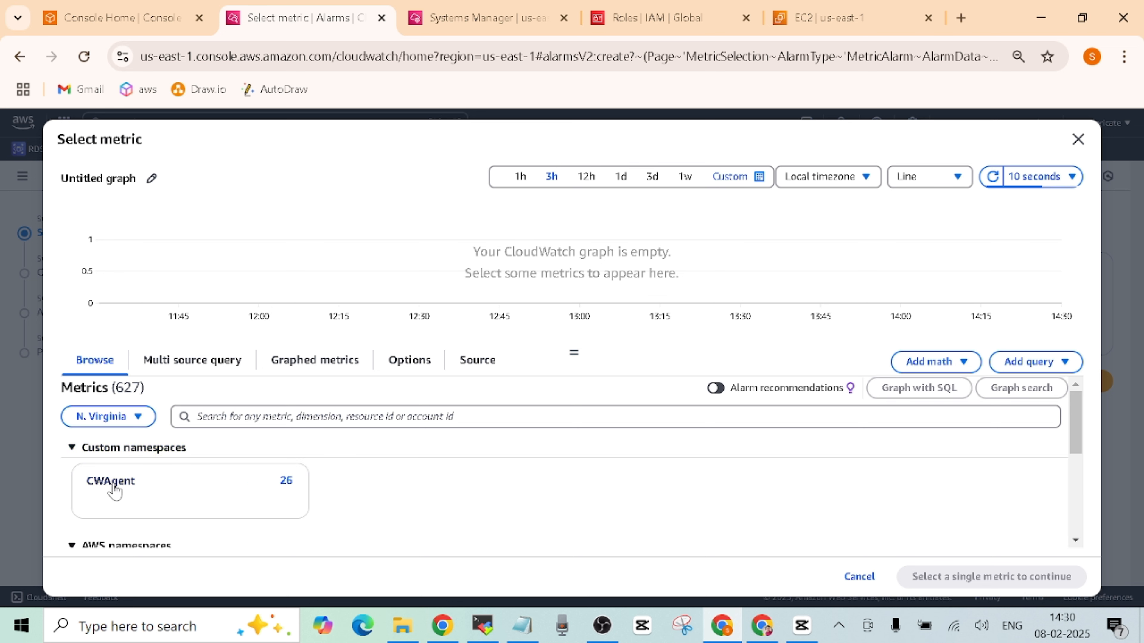
pyautogui.click(114, 487)
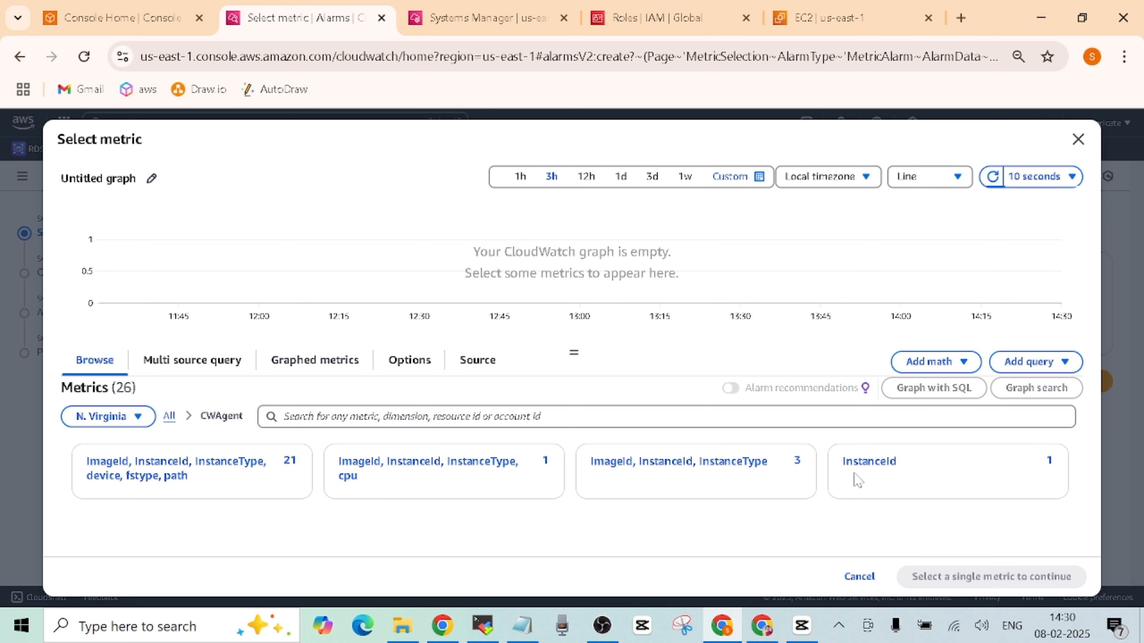
pyautogui.click(875, 468)
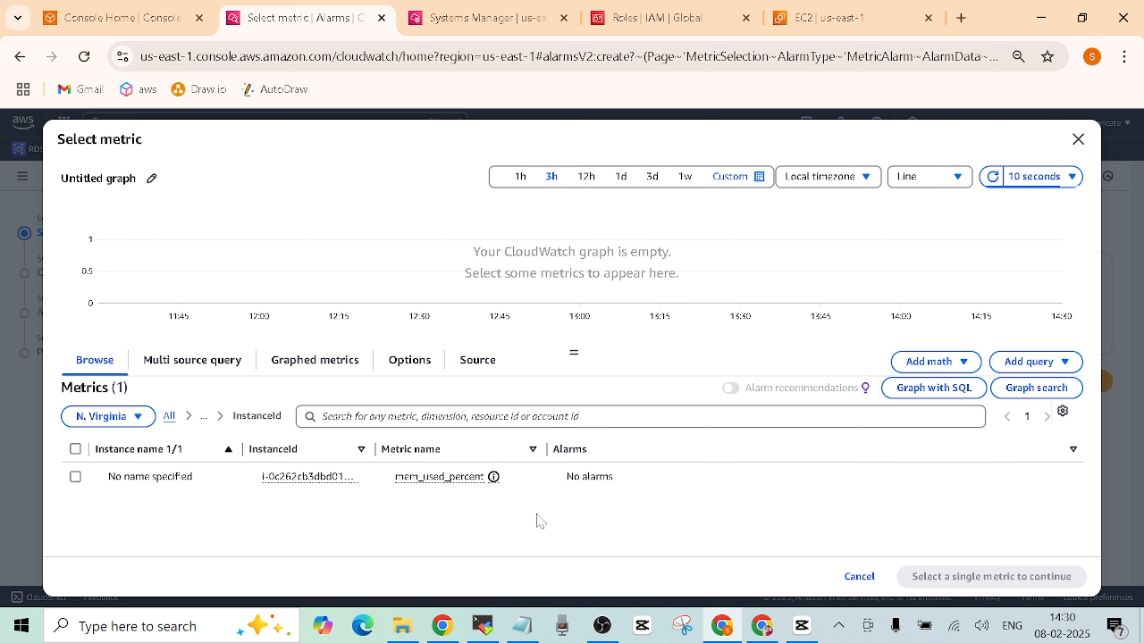
pyautogui.moveTo(375, 450); pyautogui.dragTo(399, 453)
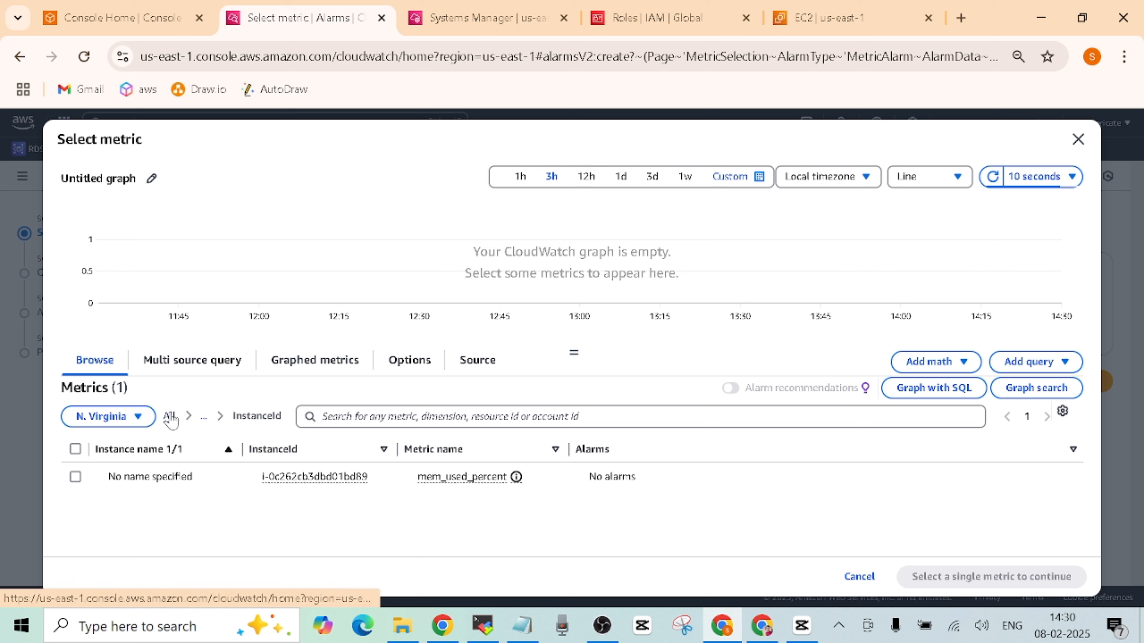
pyautogui.click(170, 415)
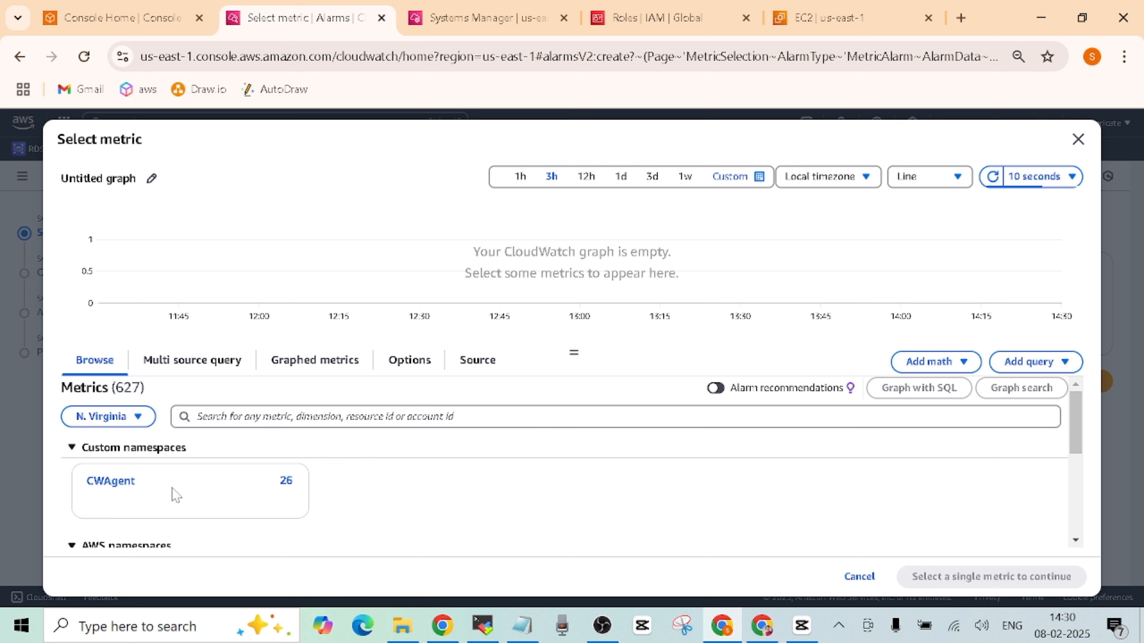
pyautogui.click(112, 482)
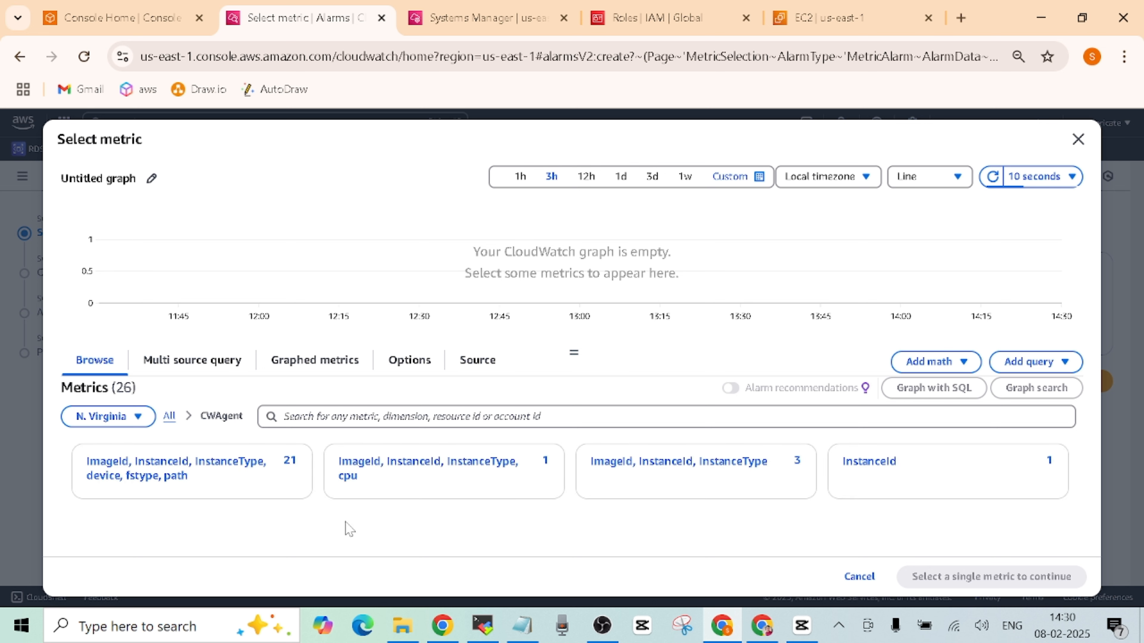
pyautogui.click(217, 473)
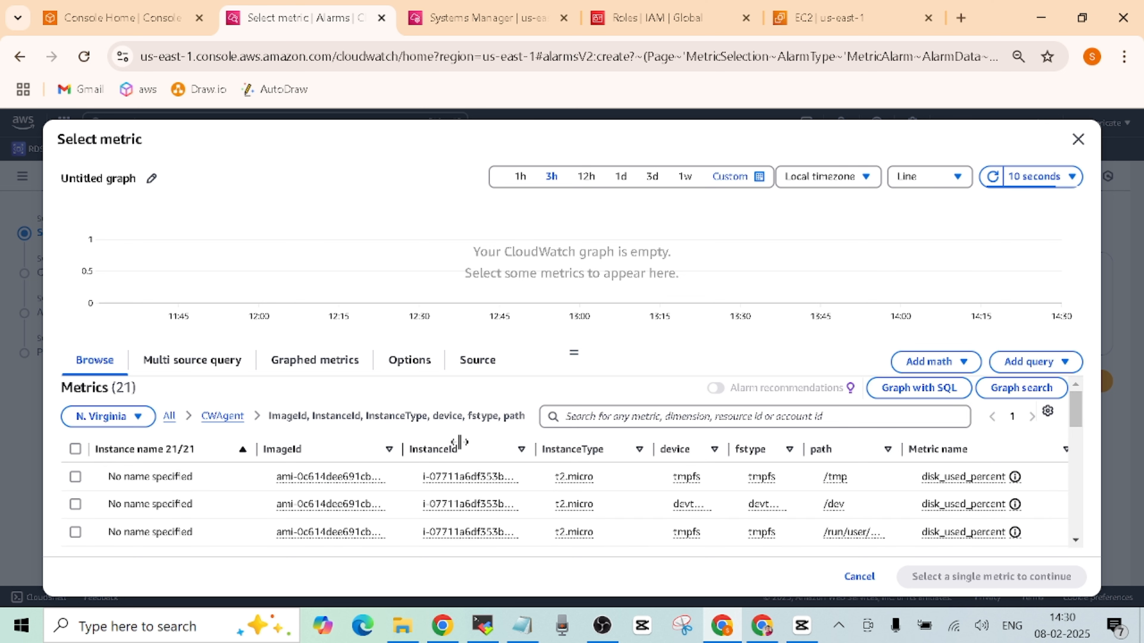
pyautogui.moveTo(459, 441); pyautogui.dragTo(467, 443)
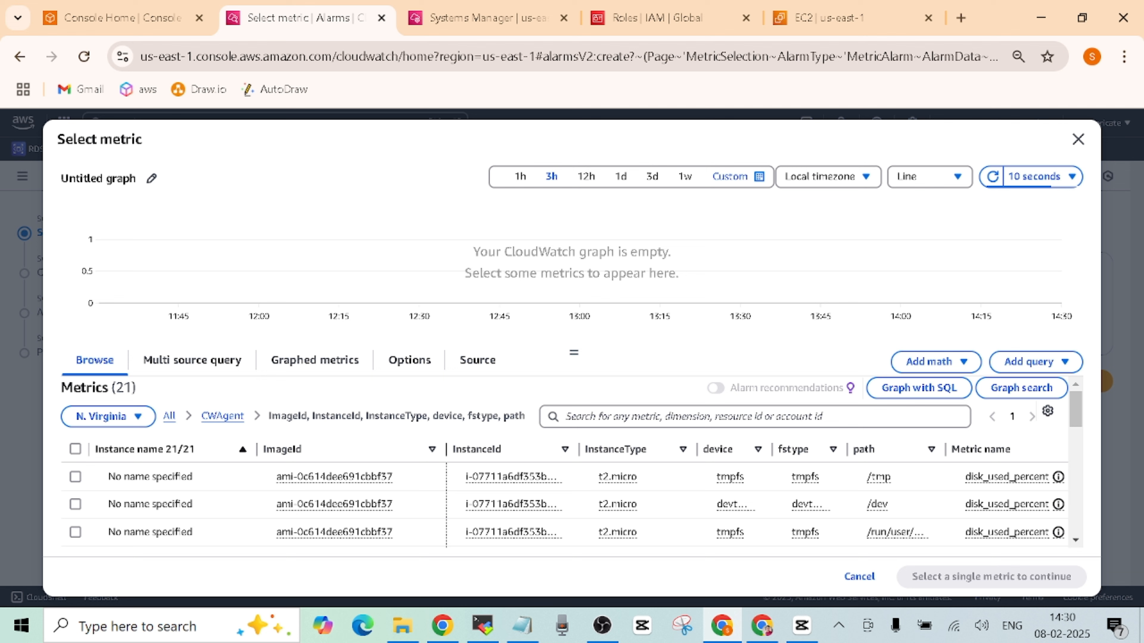
# - Copy the cloudwatch instance's ID from EC2 and filter the alarm's metrics by it
pyautogui.click(861, 23)
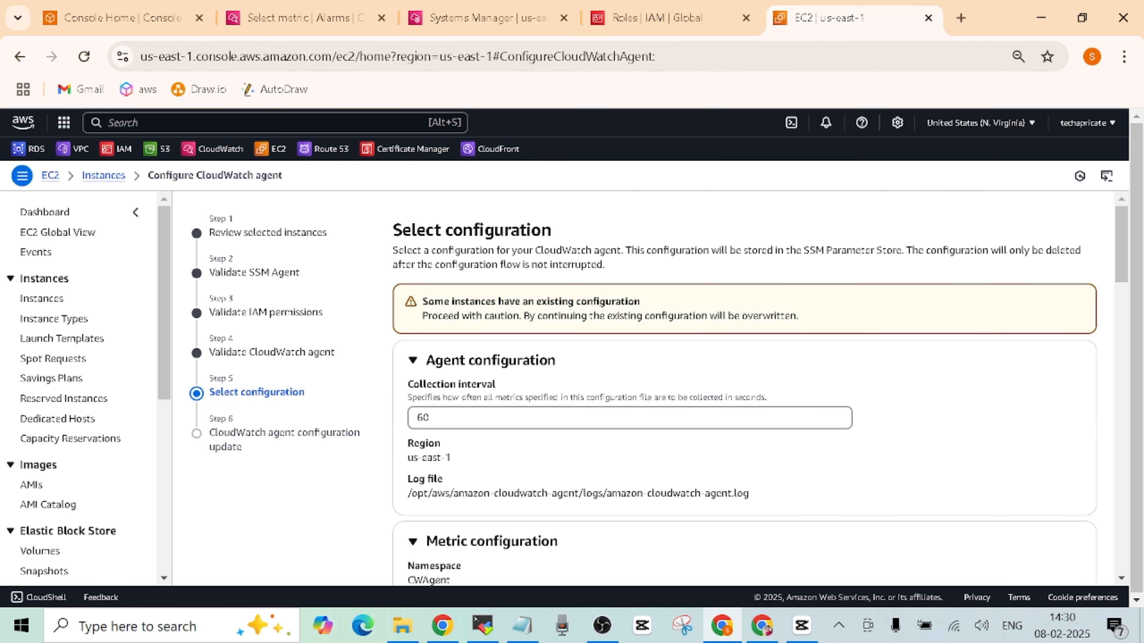
pyautogui.click(105, 175)
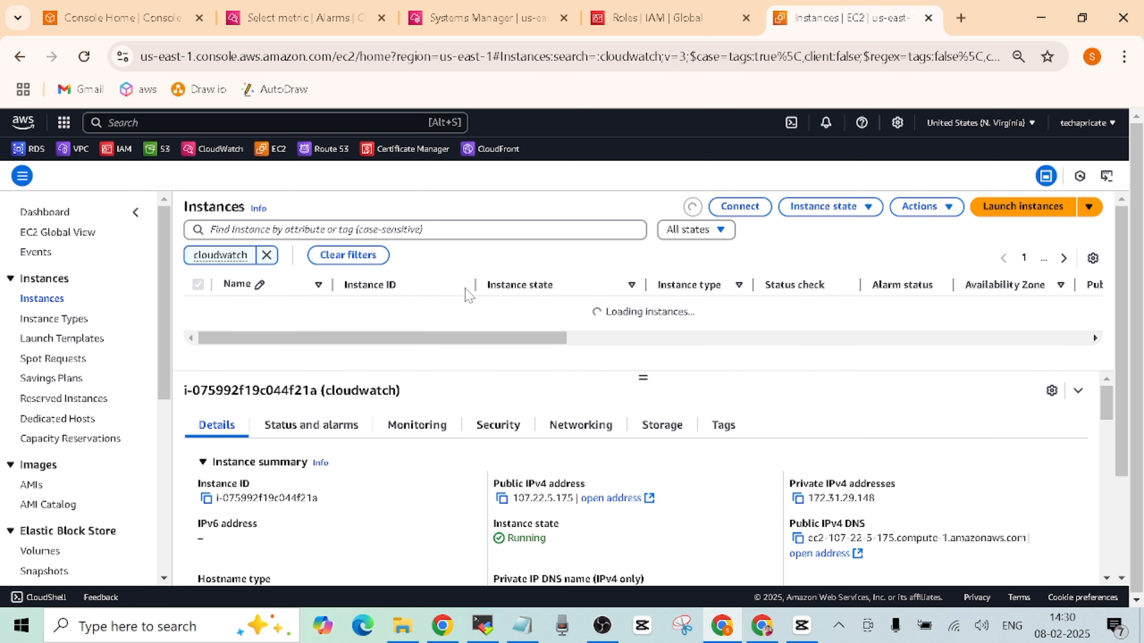
pyautogui.click(206, 498)
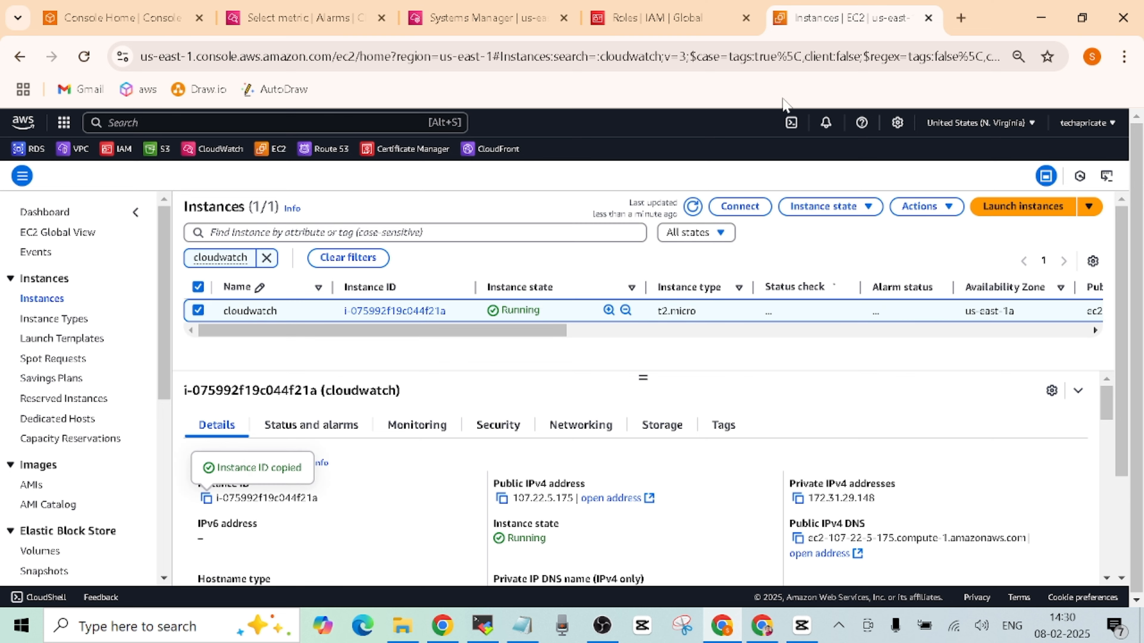
pyautogui.click(653, 20)
pyautogui.click(488, 19)
pyautogui.click(293, 18)
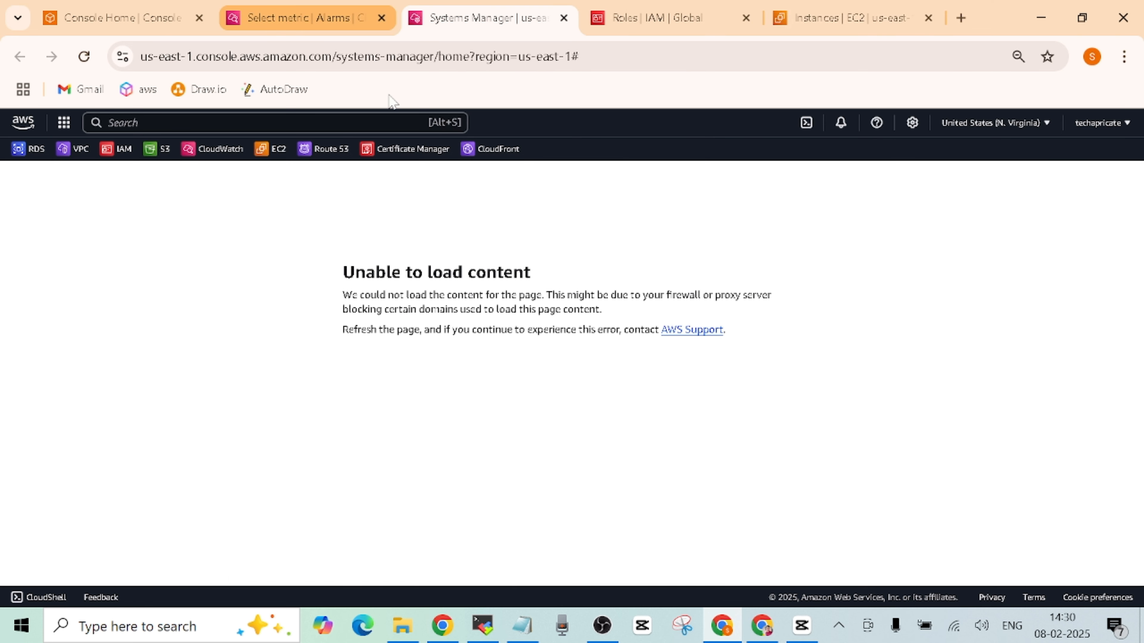
pyautogui.click(567, 416)
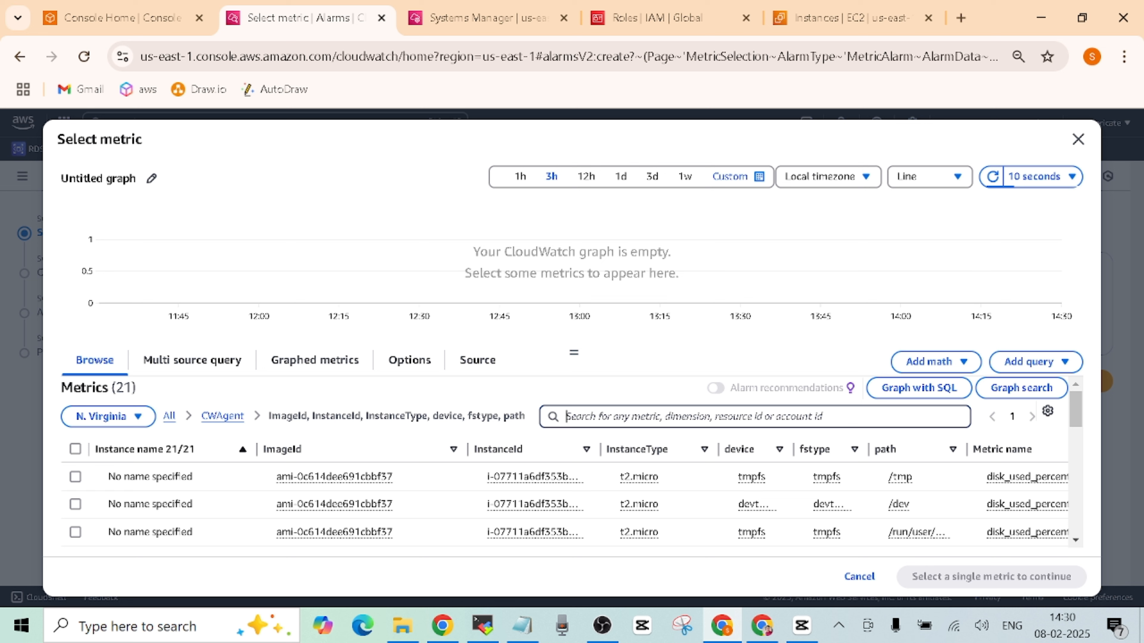
pyautogui.hotkey('ctrl', 'v')
pyautogui.press('Return')
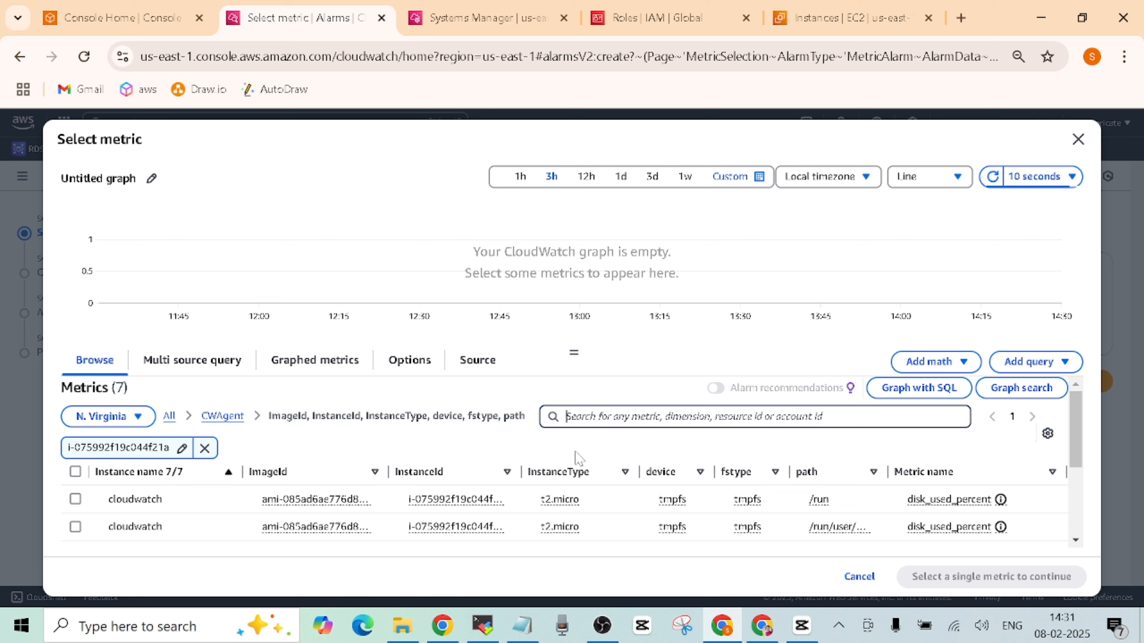
# - In the CWAgent ImageId, InstanceId, InstanceType group, pick the instance's mem_used_percent metric
pyautogui.moveTo(522, 471); pyautogui.dragTo(547, 472)
pyautogui.moveTo(1068, 424)
pyautogui.mouseDown()
pyautogui.moveTo(1058, 536)
pyautogui.moveTo(1066, 408)
pyautogui.mouseUp()
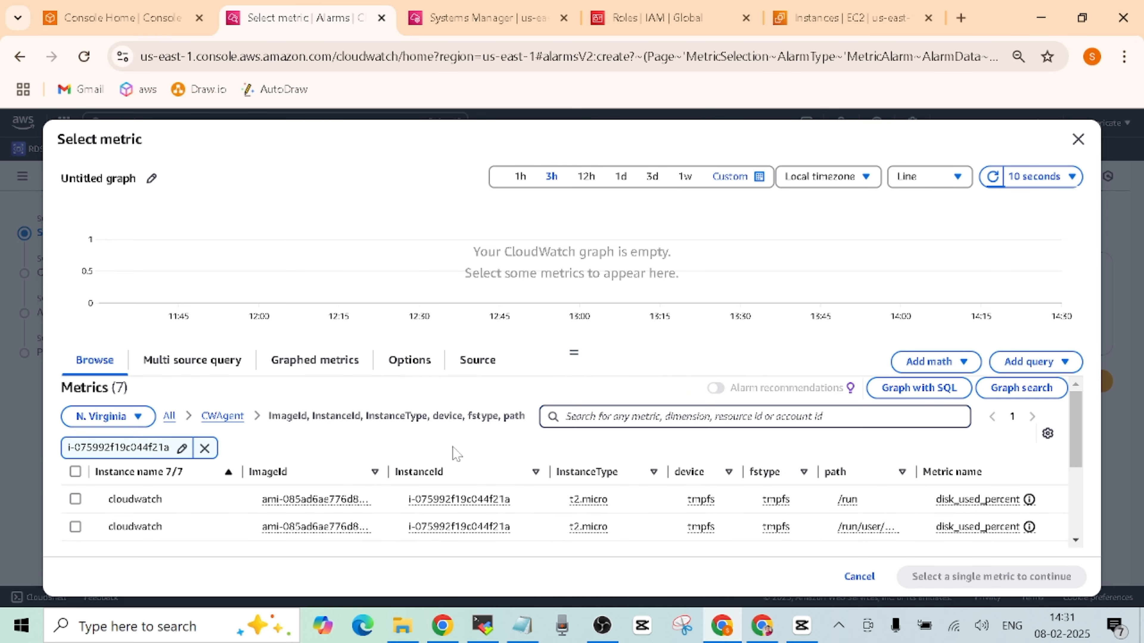
pyautogui.click(222, 416)
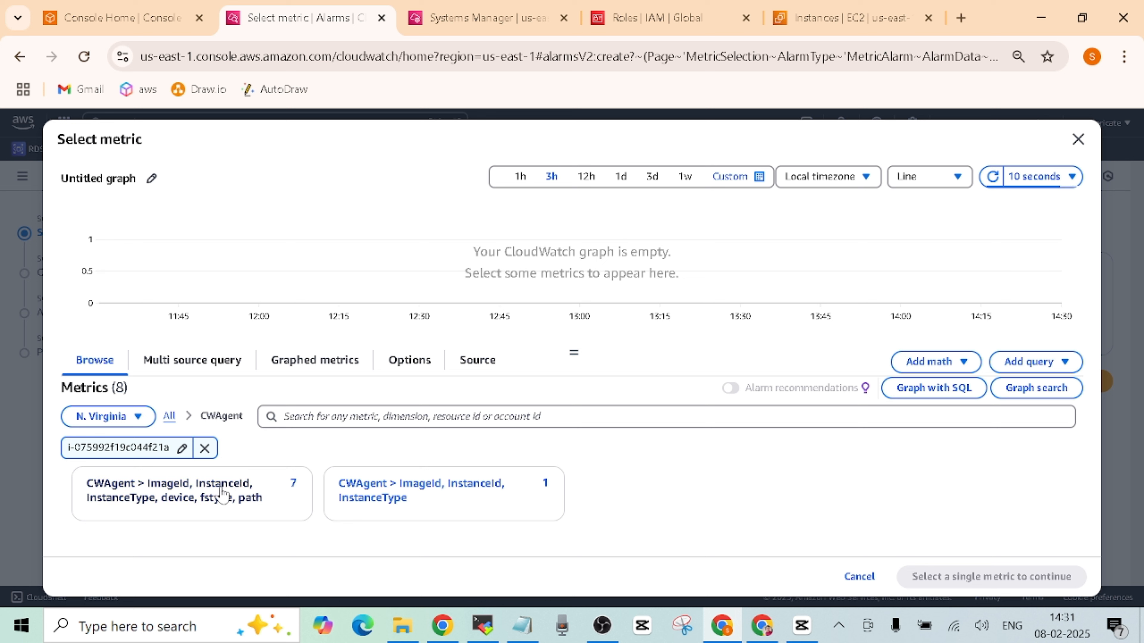
pyautogui.click(428, 489)
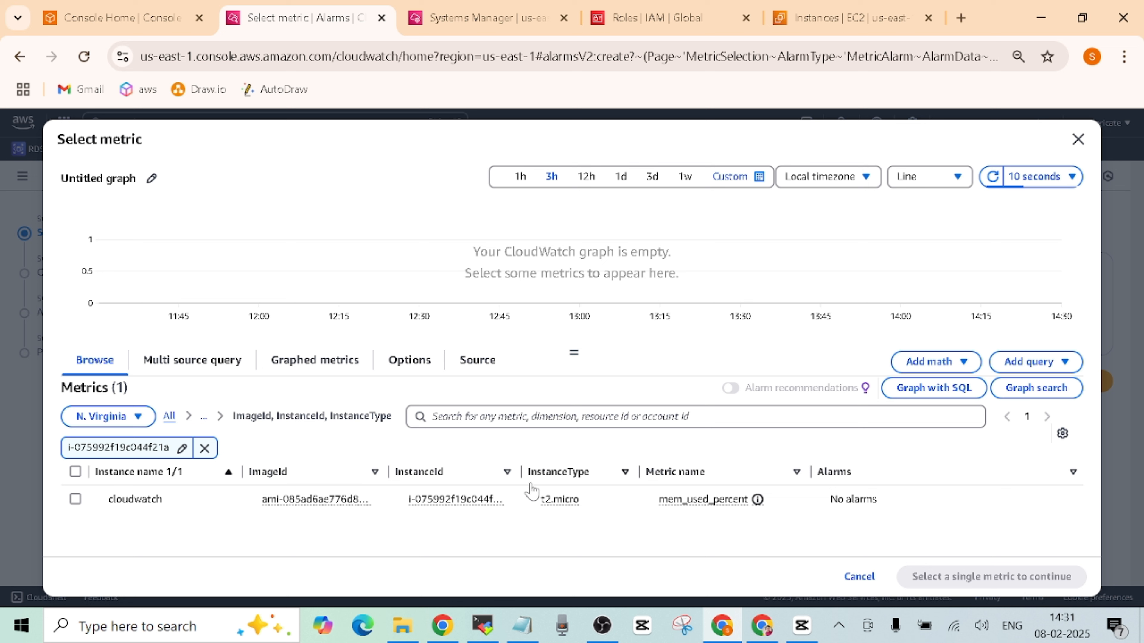
pyautogui.moveTo(519, 471); pyautogui.dragTo(538, 471)
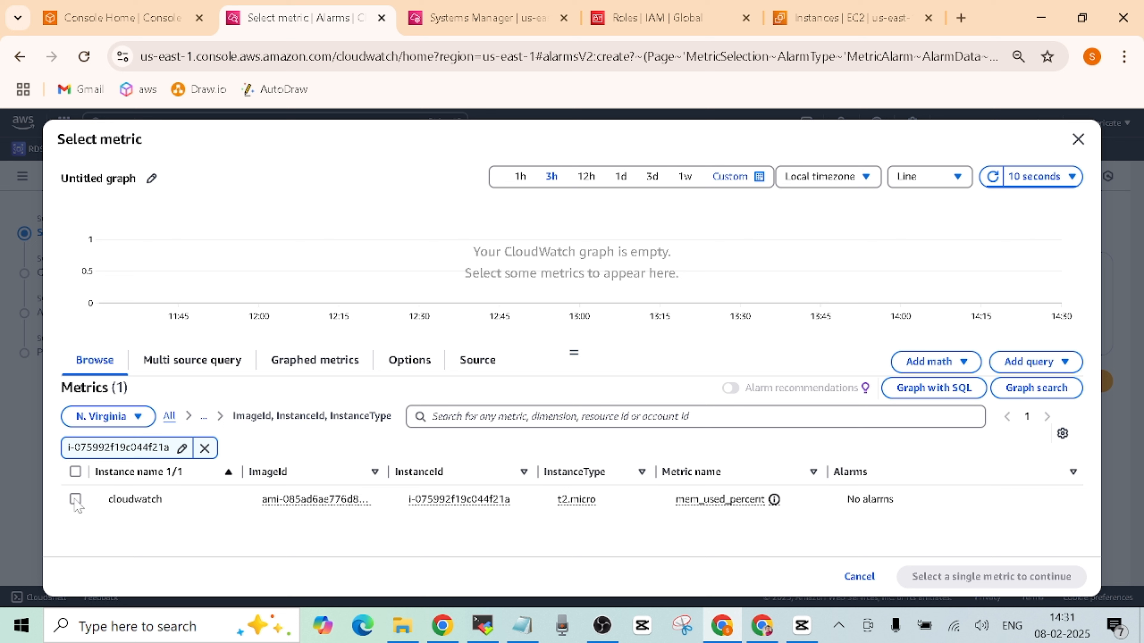
pyautogui.click(75, 499)
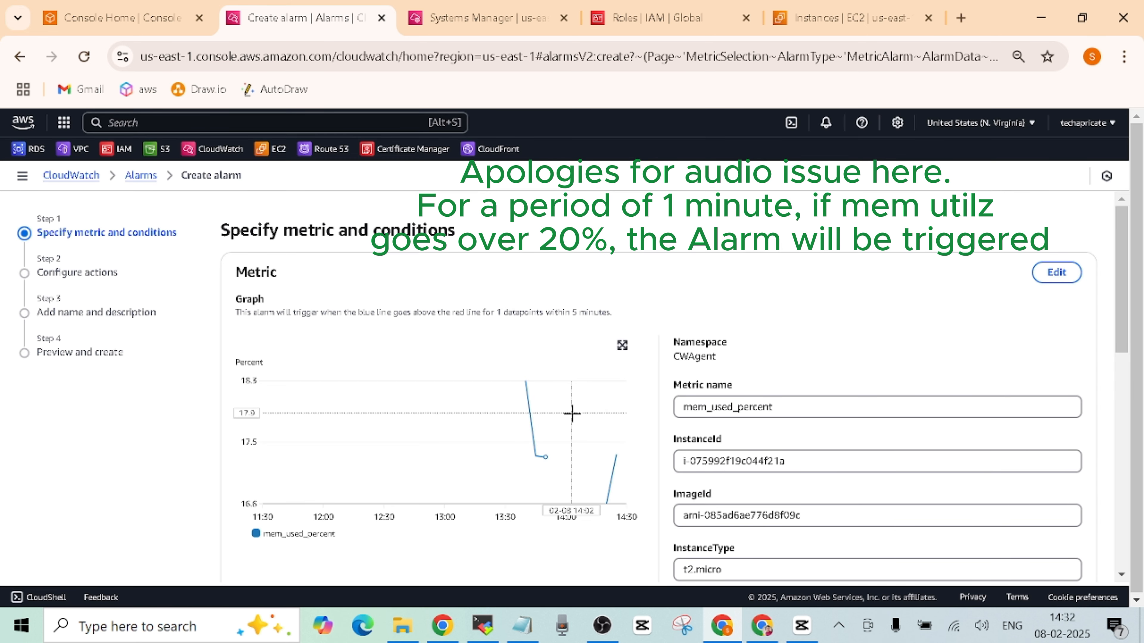
# - Set a static Greater-than threshold of 20 on mem_used_percent and continue to actions
pyautogui.moveTo(1122, 287); pyautogui.dragTo(1122, 392)
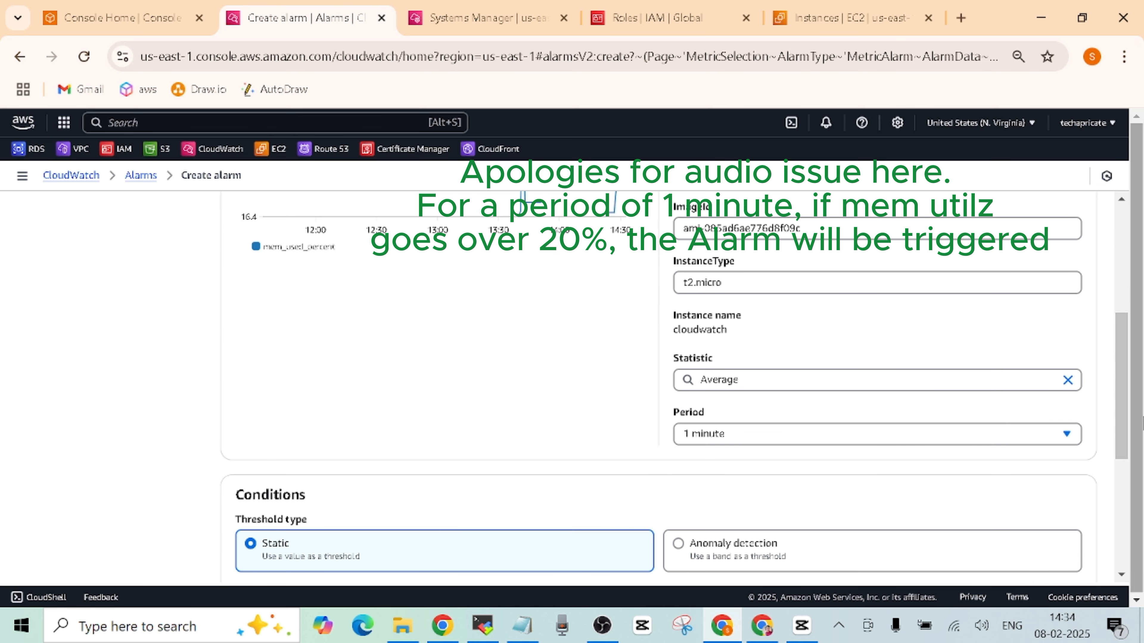
pyautogui.scroll(-5, 428, 486)
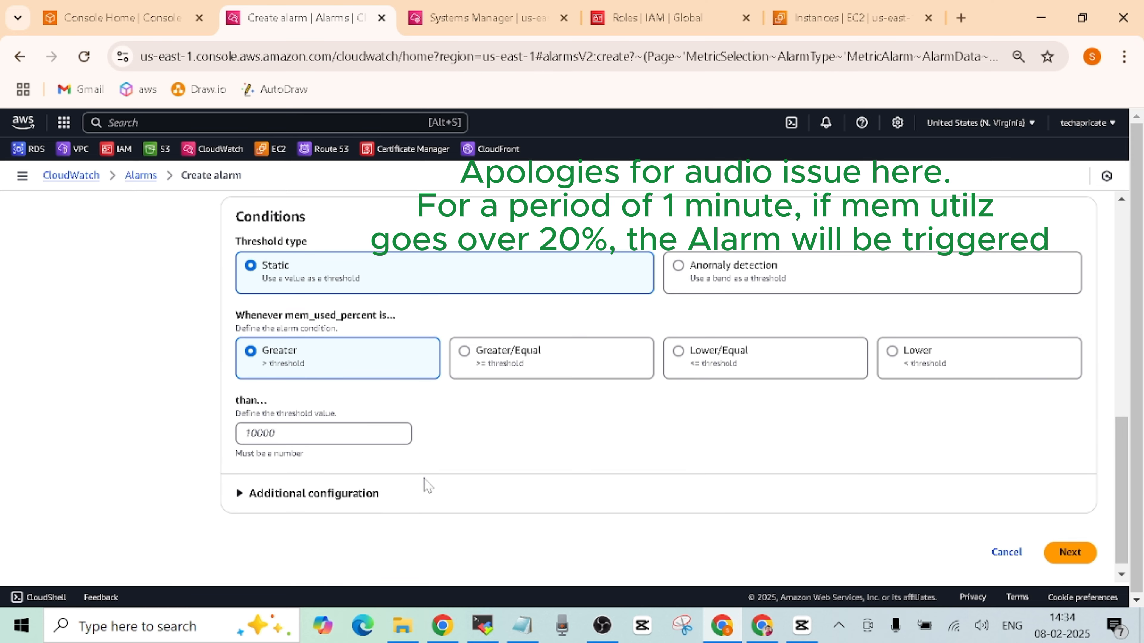
pyautogui.click(245, 434)
pyautogui.write('20')
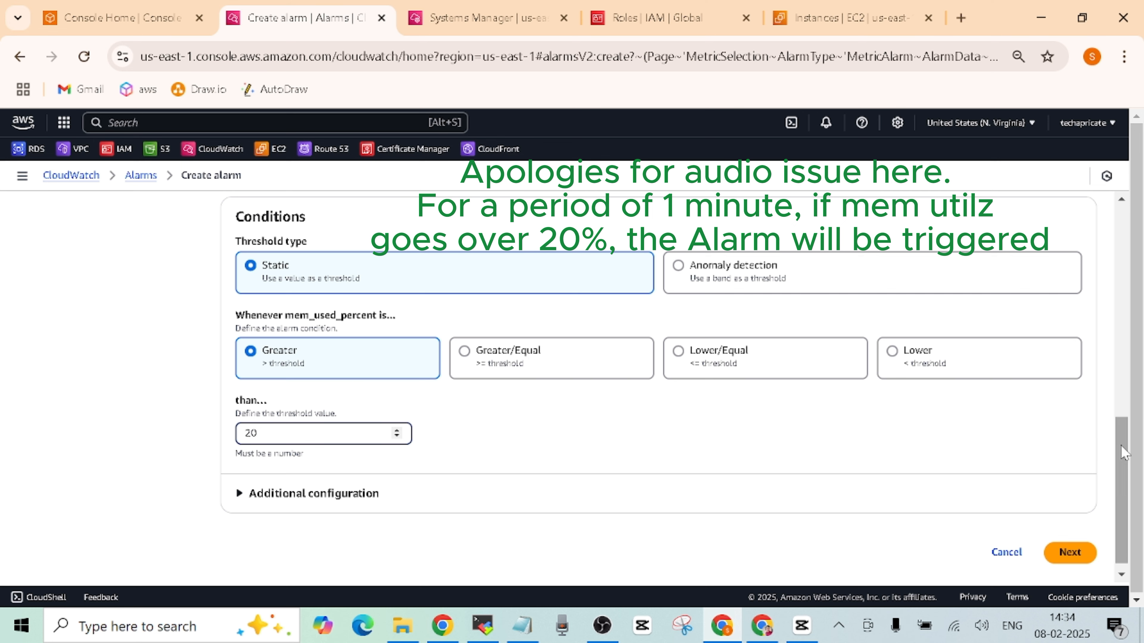
pyautogui.moveTo(1122, 452)
pyautogui.mouseDown()
pyautogui.moveTo(1142, 264)
pyautogui.moveTo(1142, 381)
pyautogui.moveTo(1143, 236)
pyautogui.moveTo(1143, 453)
pyautogui.mouseUp()
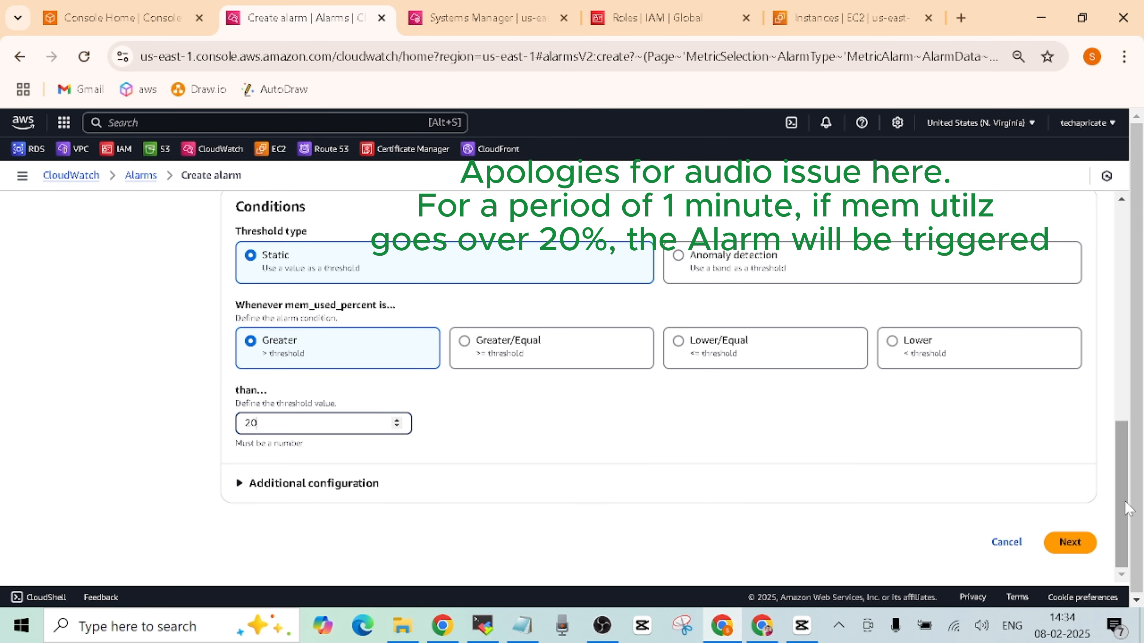
pyautogui.click(1095, 544)
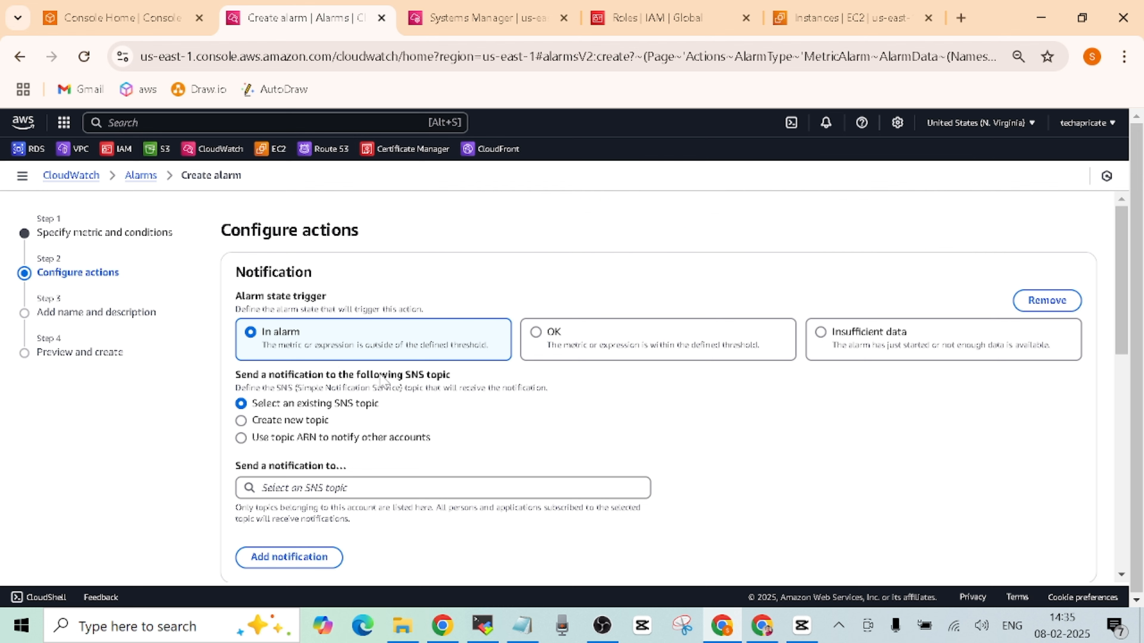
# - Create a new SNS topic mem-ec2 with the Gmail address as its email endpoint
pyautogui.click(242, 421)
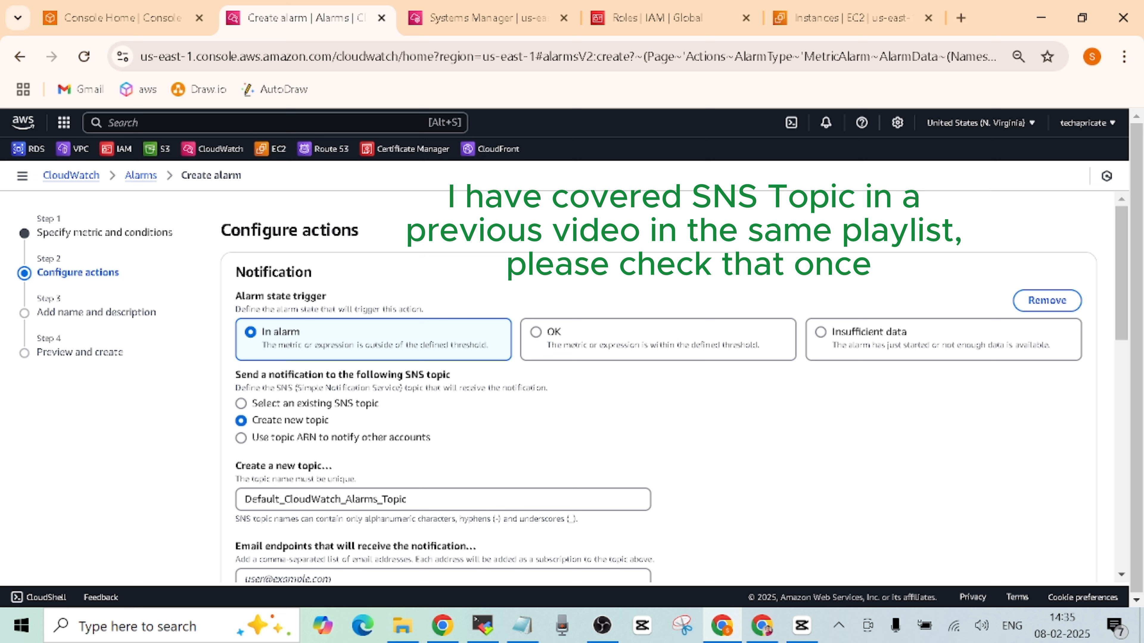
pyautogui.moveTo(411, 500); pyautogui.dragTo(202, 484)
pyautogui.write('mem-ec2')
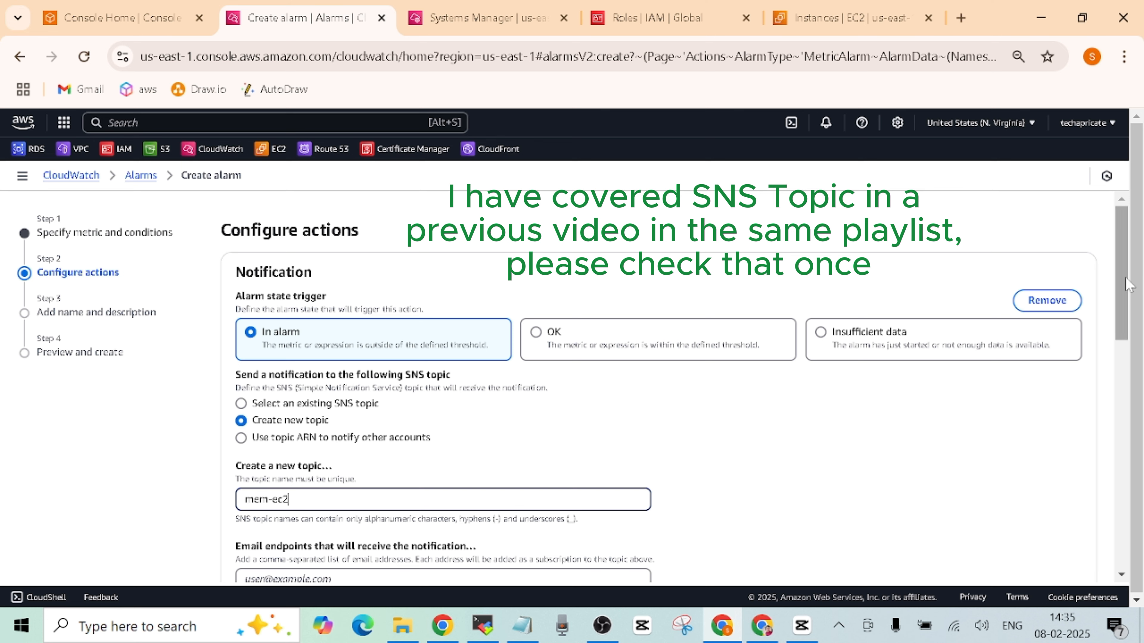
pyautogui.click(1112, 301)
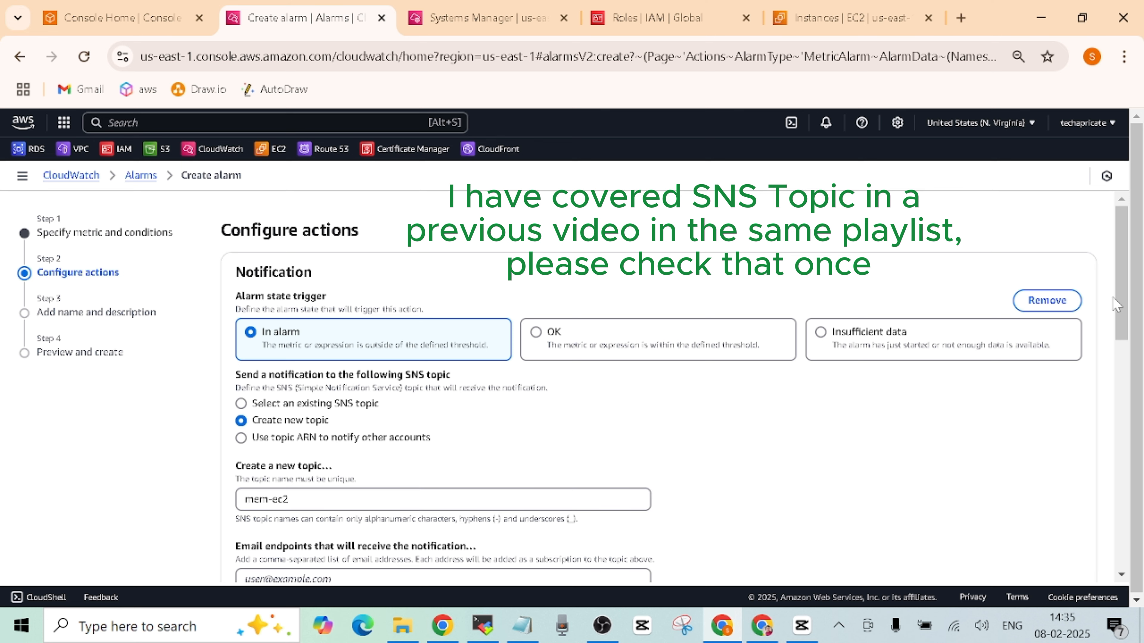
pyautogui.moveTo(1118, 289); pyautogui.dragTo(1117, 358)
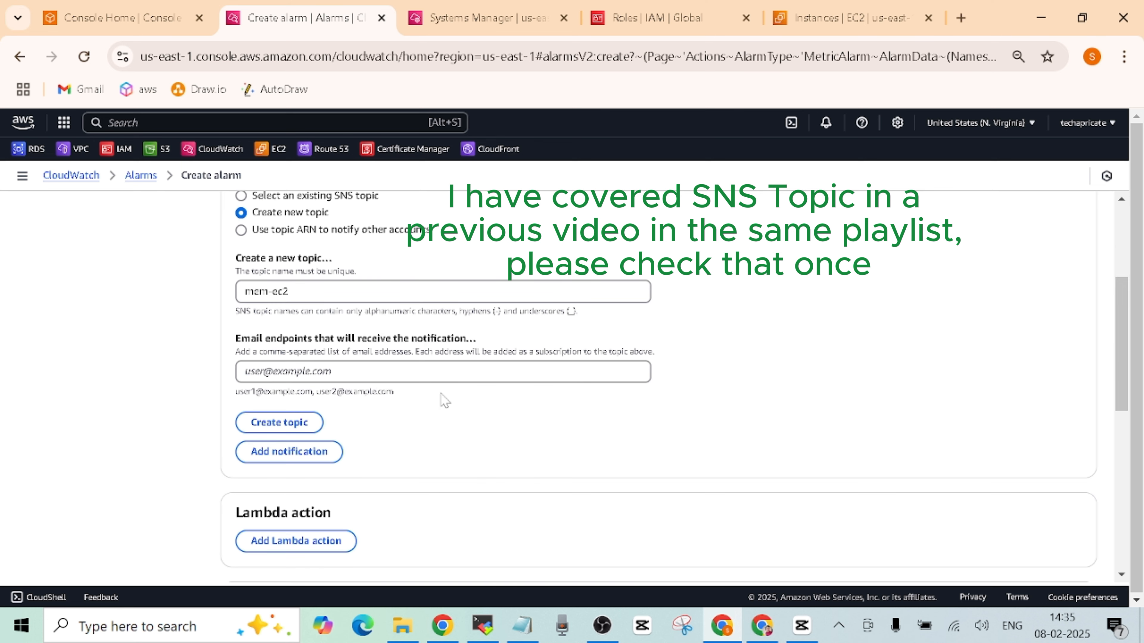
pyautogui.click(360, 372)
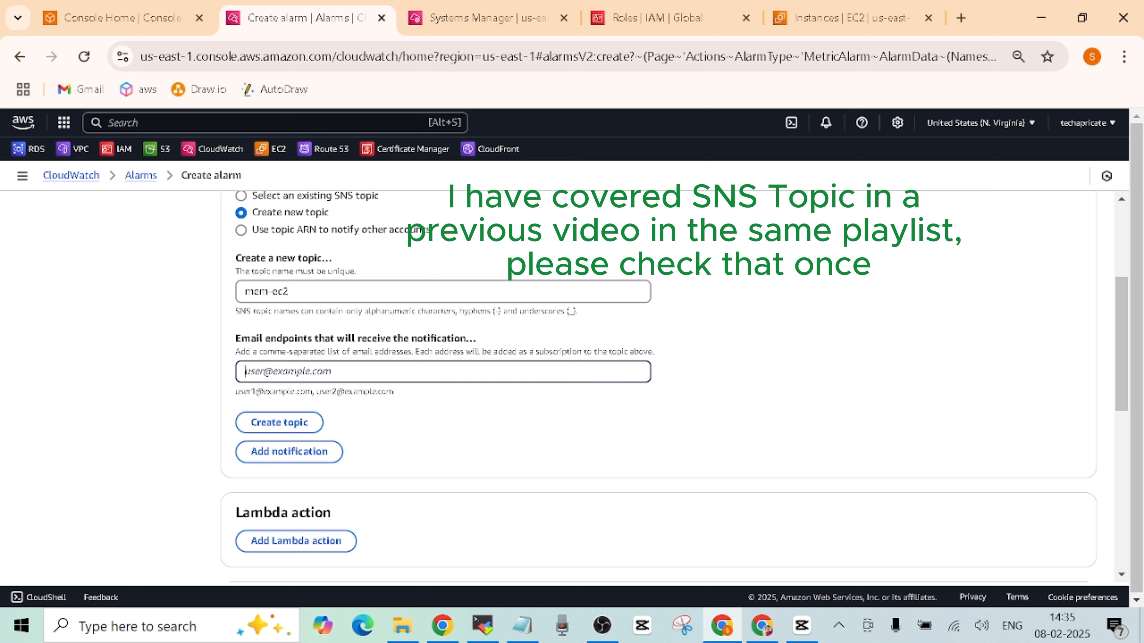
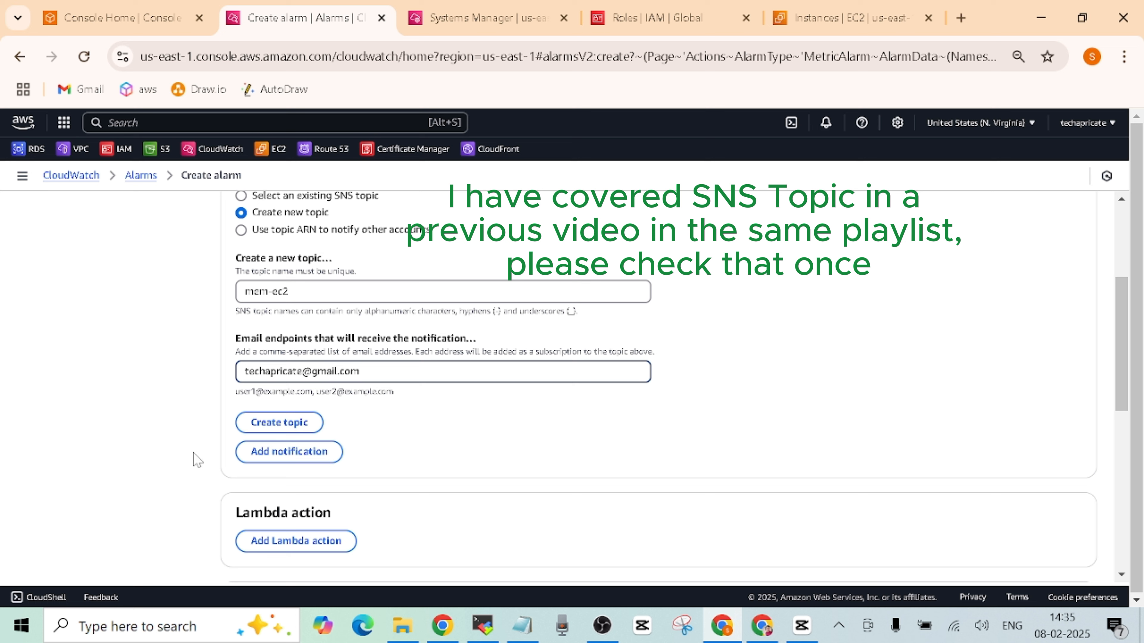
pyautogui.click(266, 426)
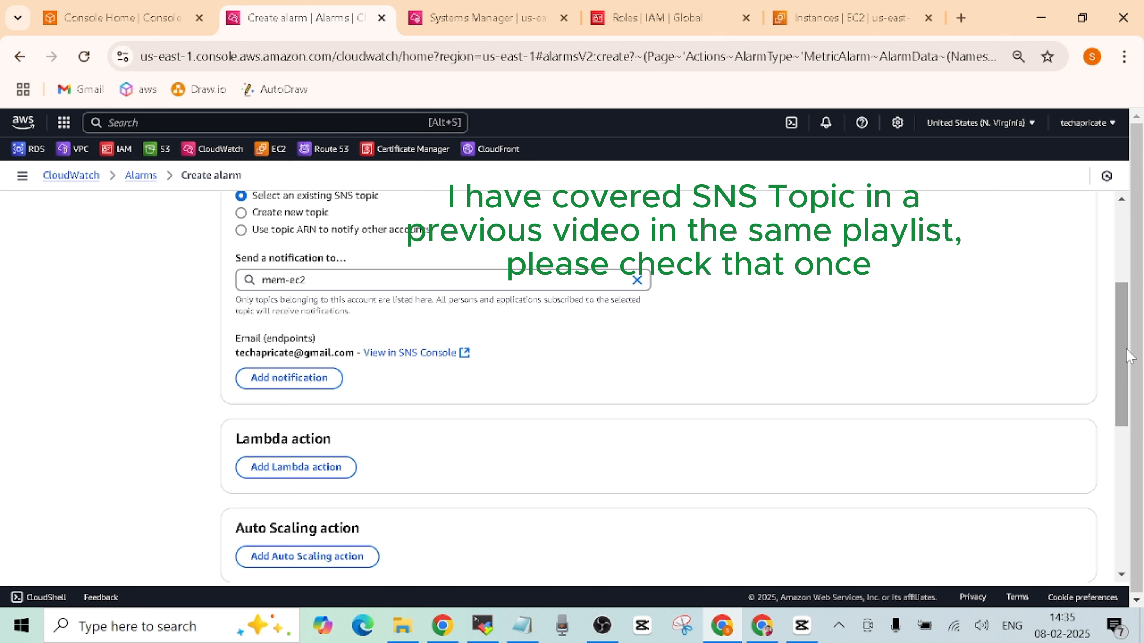
pyautogui.moveTo(1122, 356); pyautogui.dragTo(1106, 537)
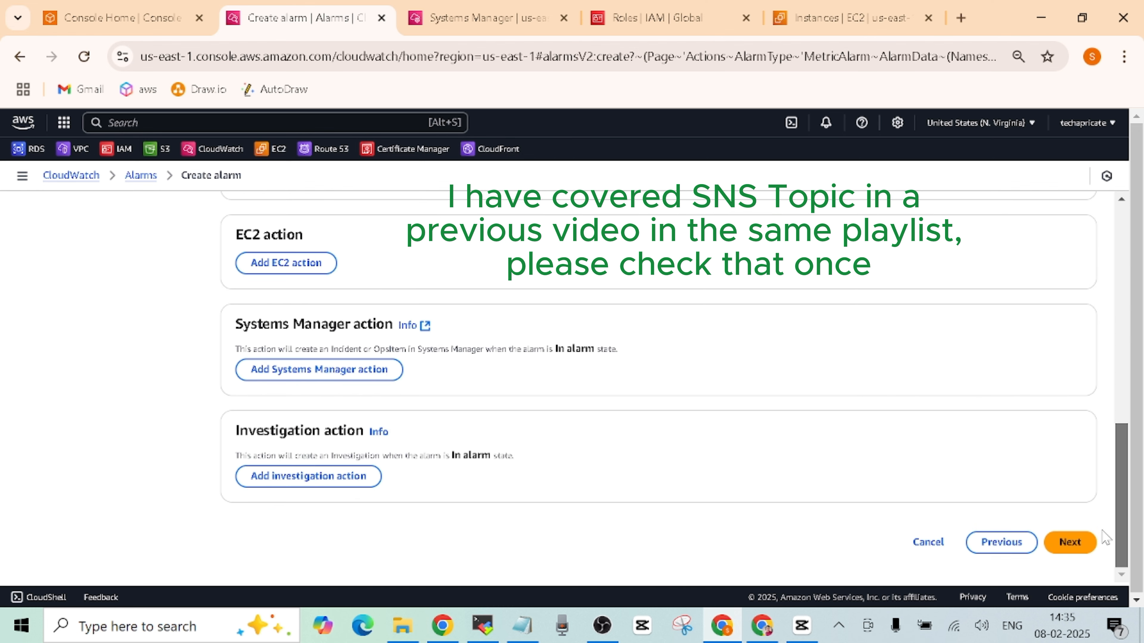
pyautogui.click(1067, 543)
# - Enter alarm name mem-ec2, review the mem_used_percent > 20 preview, and create the alarm
pyautogui.click(252, 291)
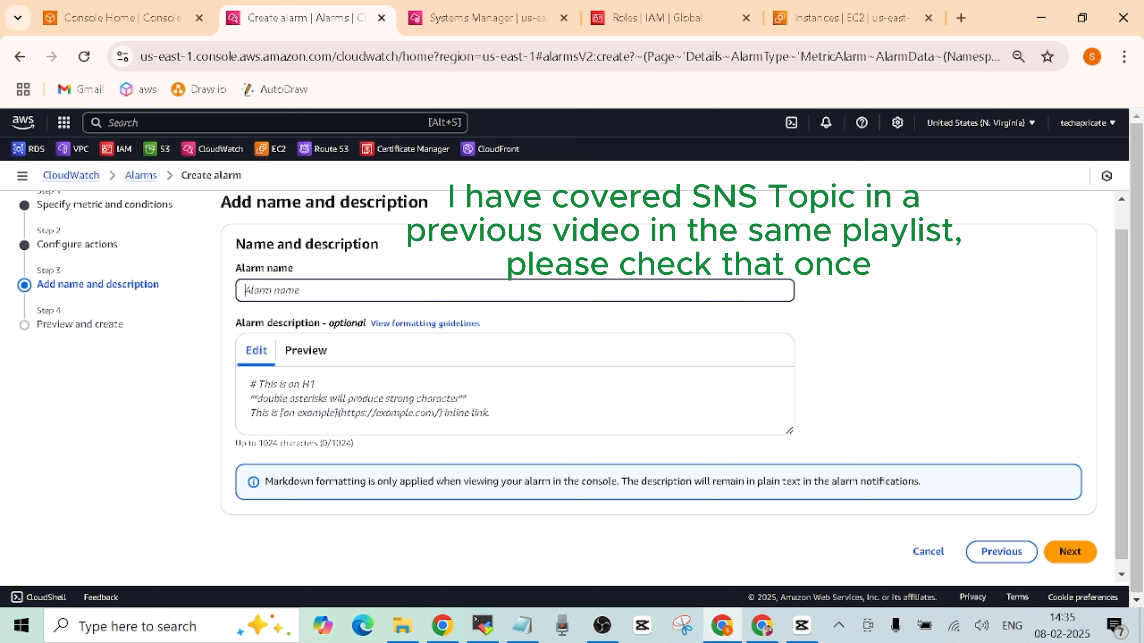
pyautogui.write('mem-ec2')
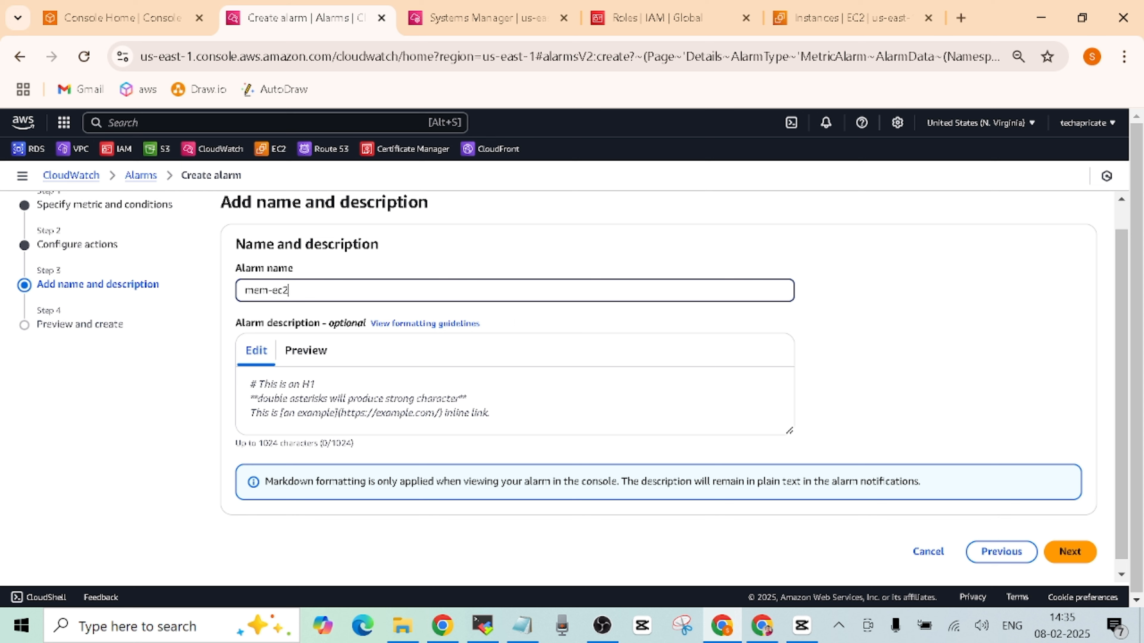
pyautogui.click(1070, 551)
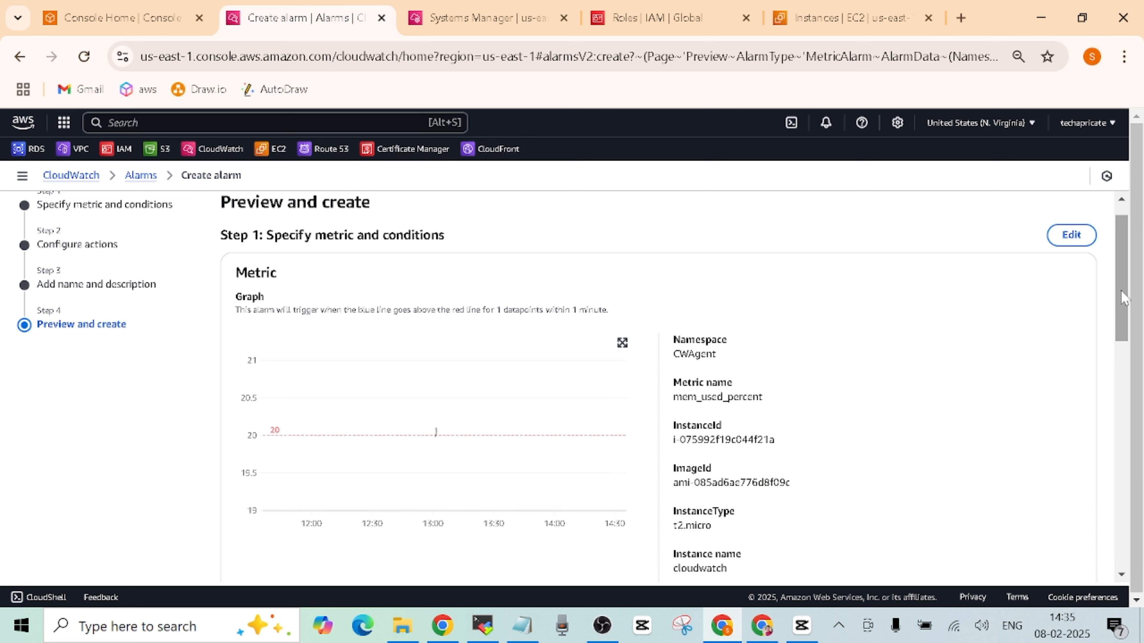
pyautogui.moveTo(1122, 297); pyautogui.dragTo(1114, 331)
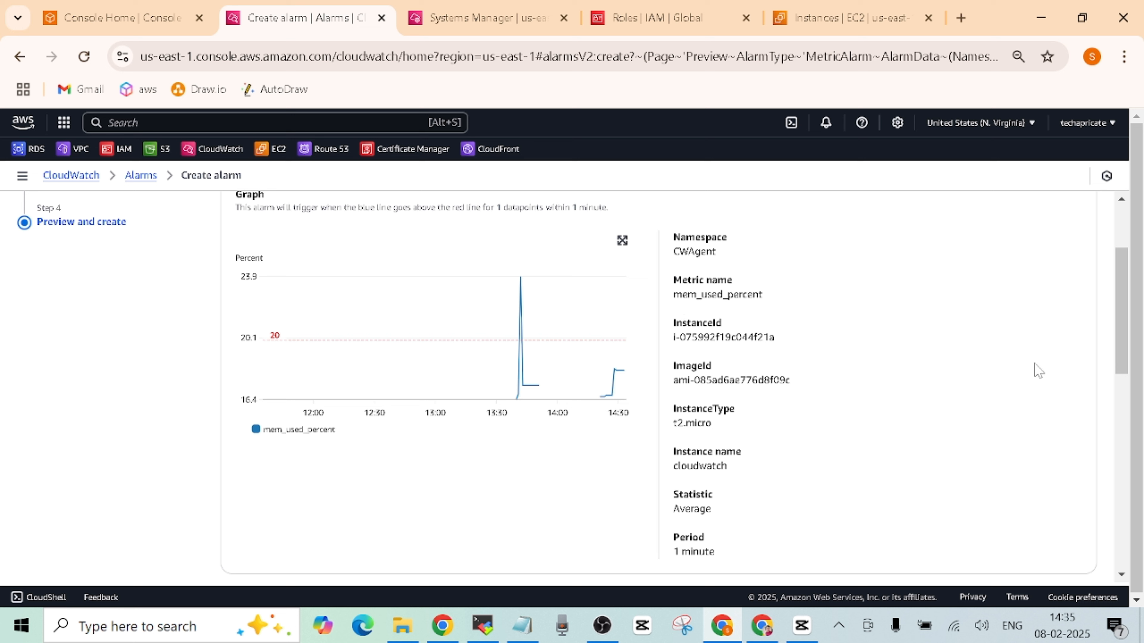
pyautogui.moveTo(1123, 325); pyautogui.dragTo(1123, 361)
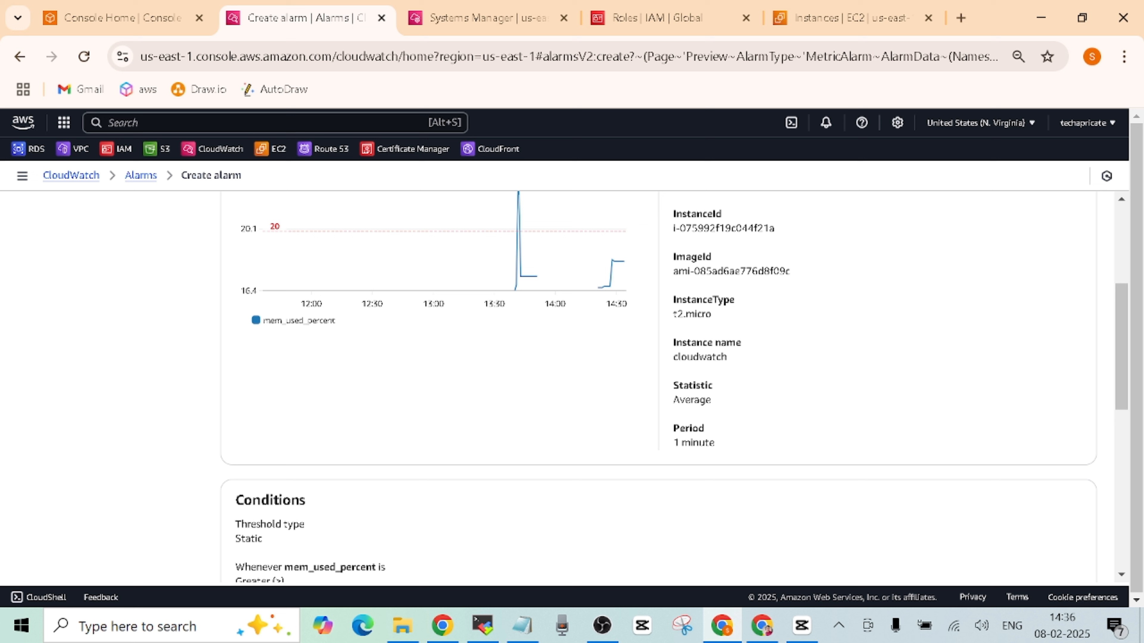
pyautogui.moveTo(1121, 335); pyautogui.dragTo(1134, 358)
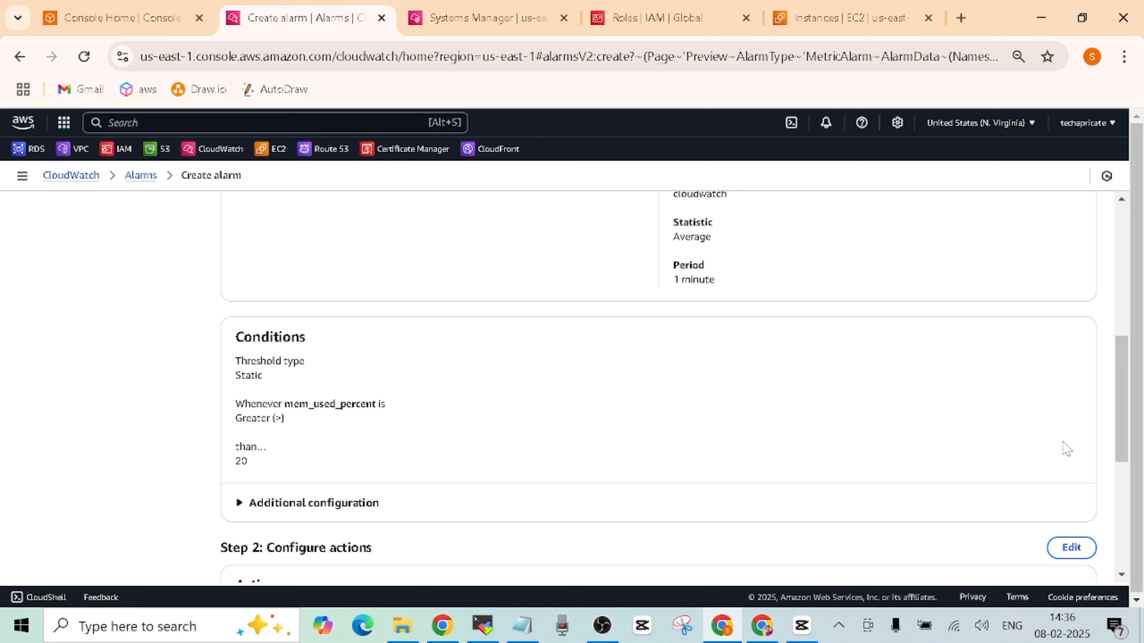
pyautogui.moveTo(1122, 405); pyautogui.dragTo(1122, 499)
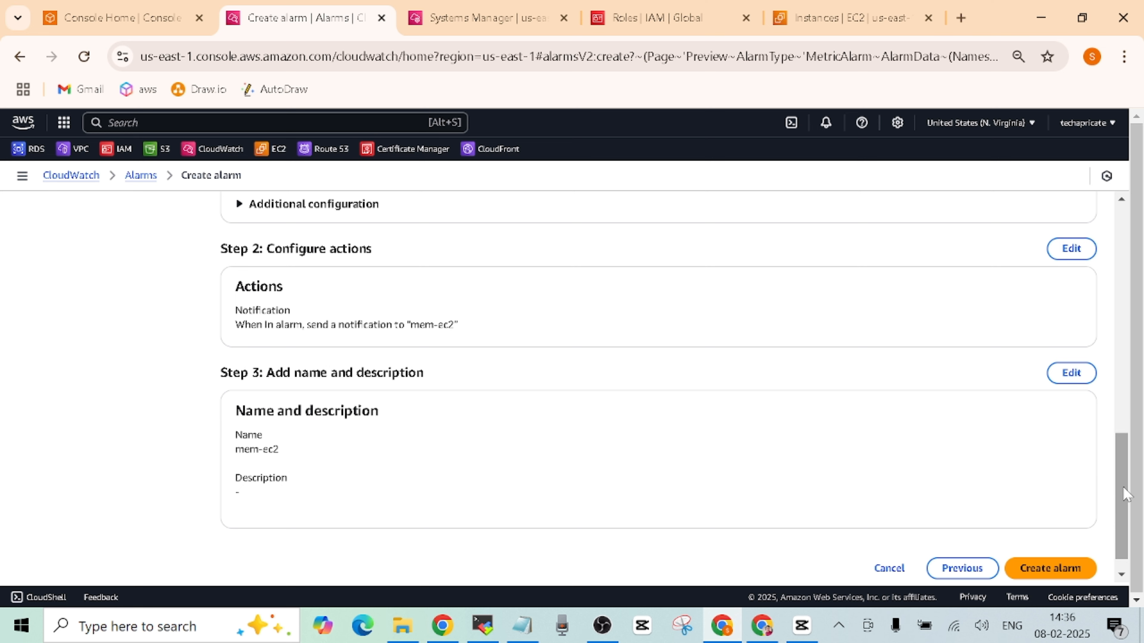
pyautogui.moveTo(1121, 500); pyautogui.dragTo(1122, 509)
pyautogui.click(1073, 547)
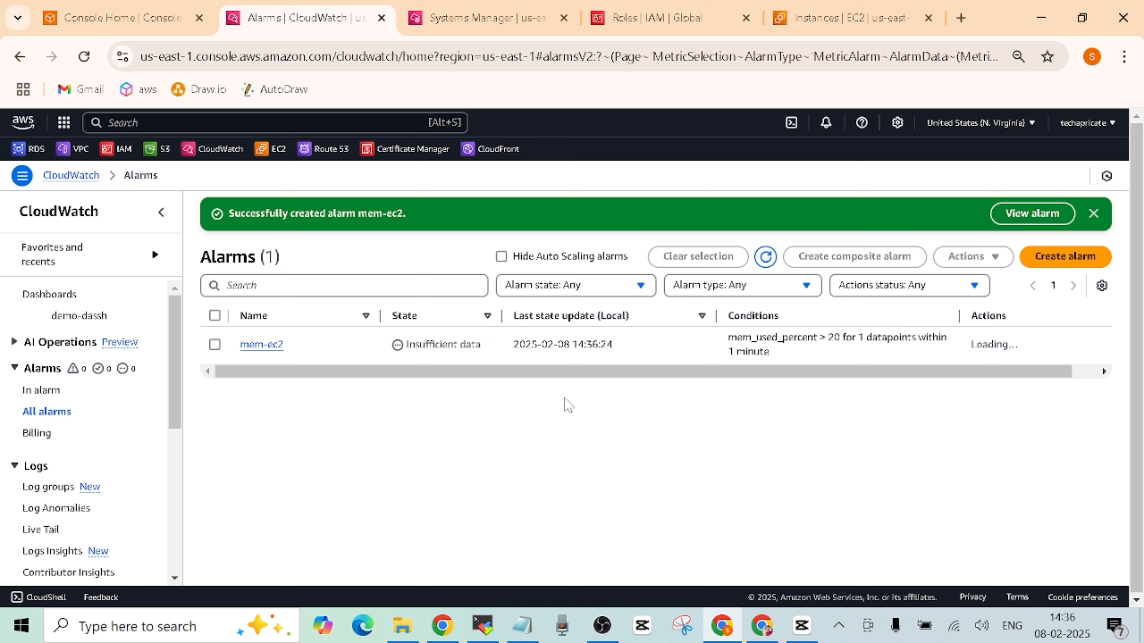
# - In Gmail, open the AWS Notification subscription email and check its ARN names mem-ec2
pyautogui.moveTo(766, 635)
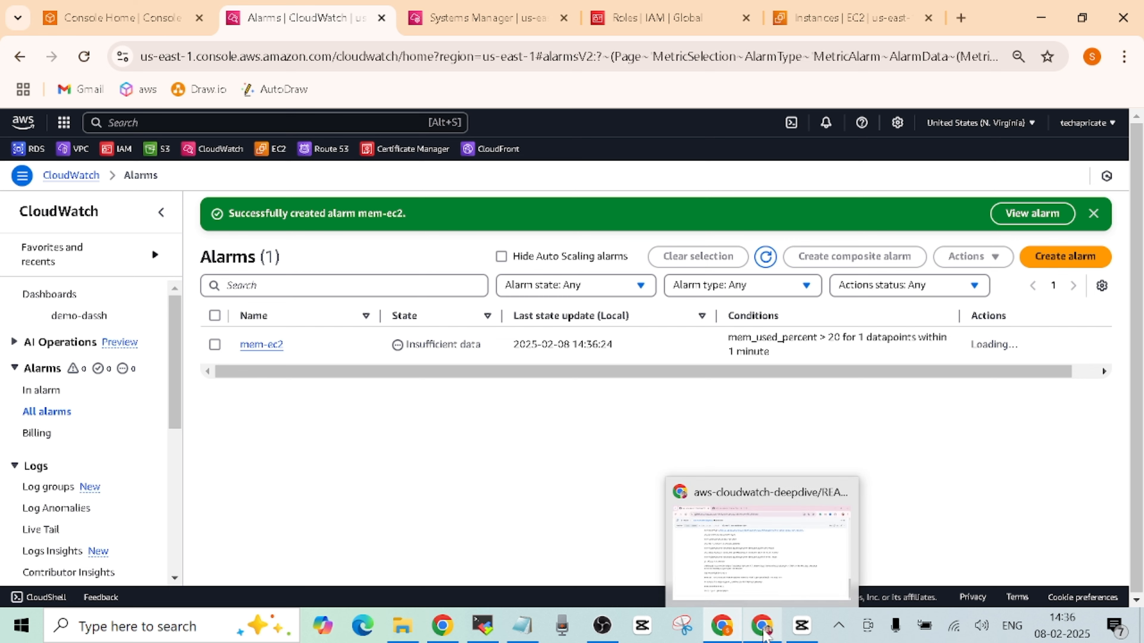
pyautogui.click(443, 627)
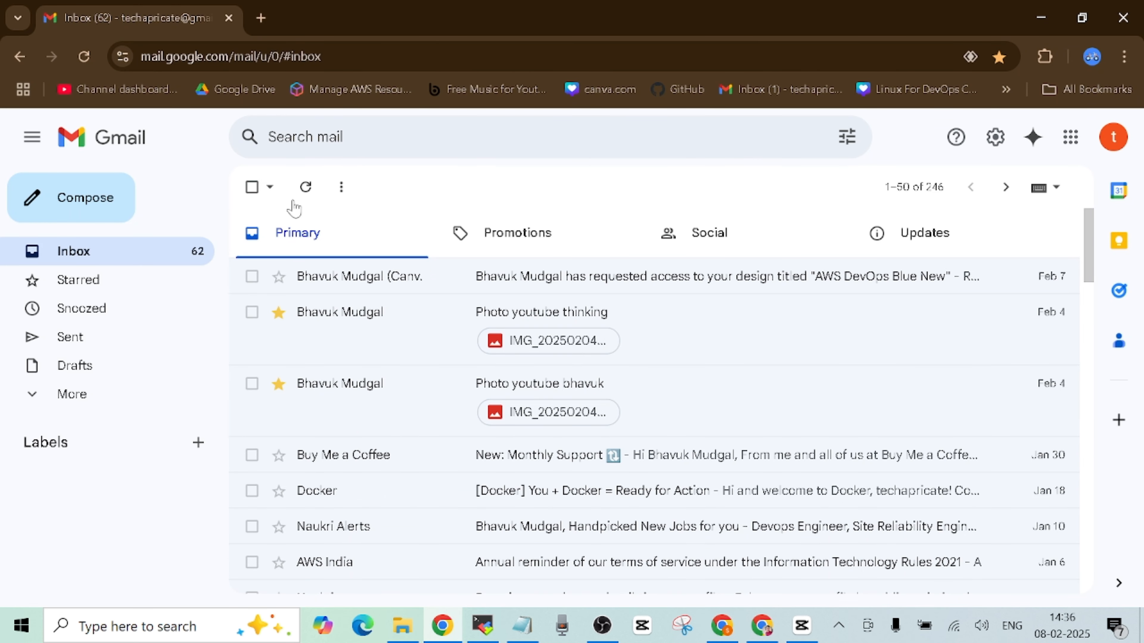
pyautogui.click(306, 187)
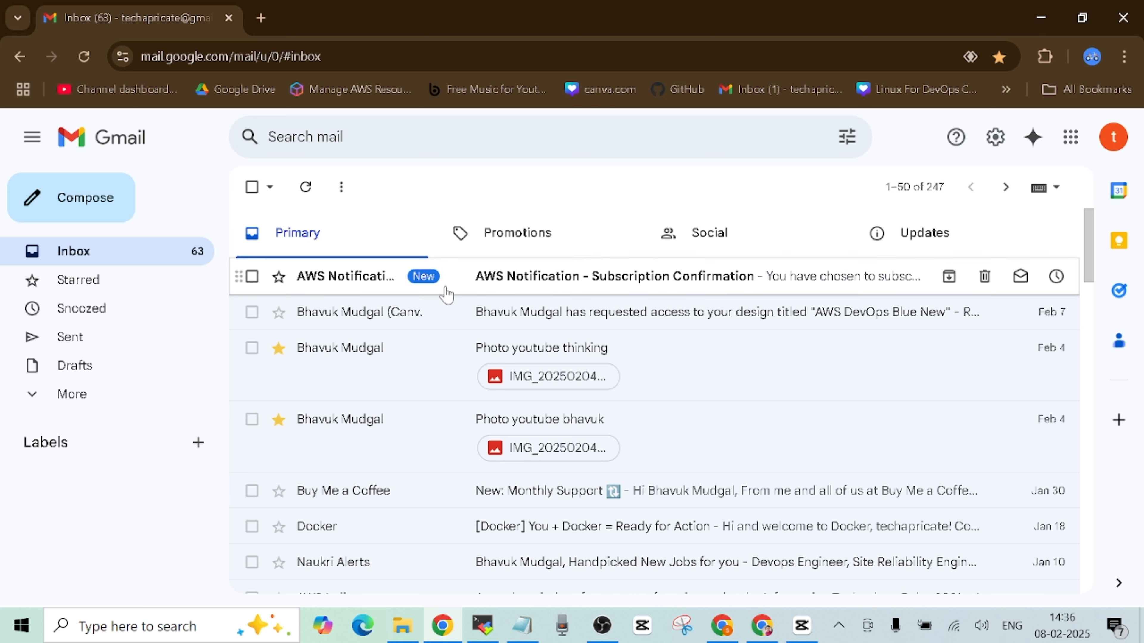
pyautogui.click(571, 284)
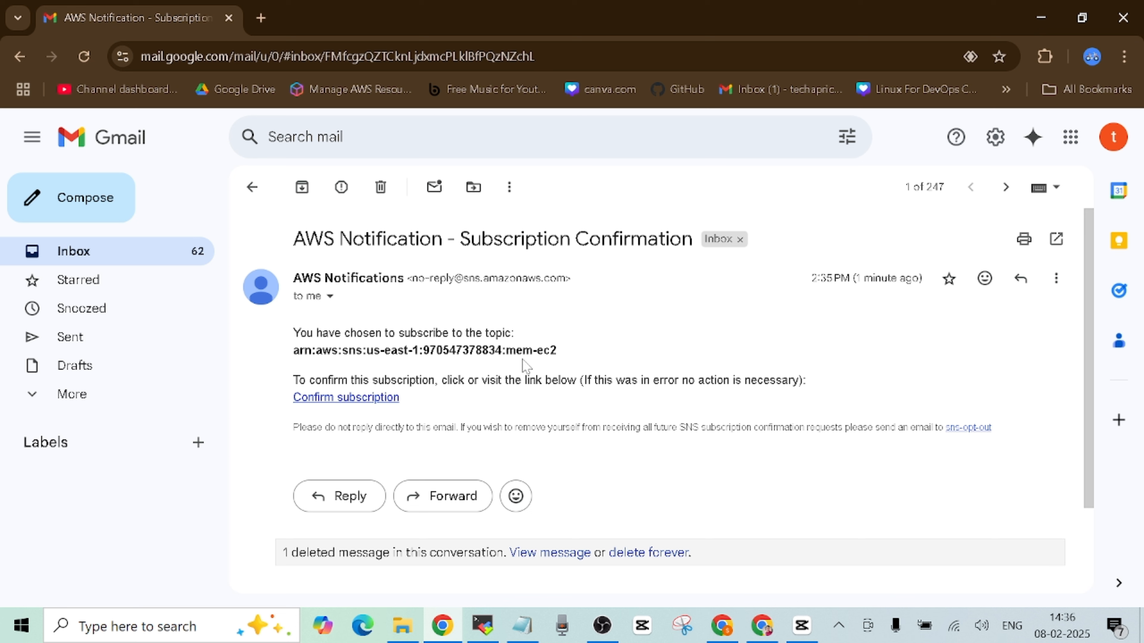
pyautogui.moveTo(557, 352); pyautogui.dragTo(537, 351)
pyautogui.click(594, 357)
pyautogui.moveTo(558, 351); pyautogui.dragTo(505, 351)
pyautogui.click(615, 332)
# - Confirm the mem-ec2 subscription and close the Subscription confirmed page
pyautogui.click(354, 399)
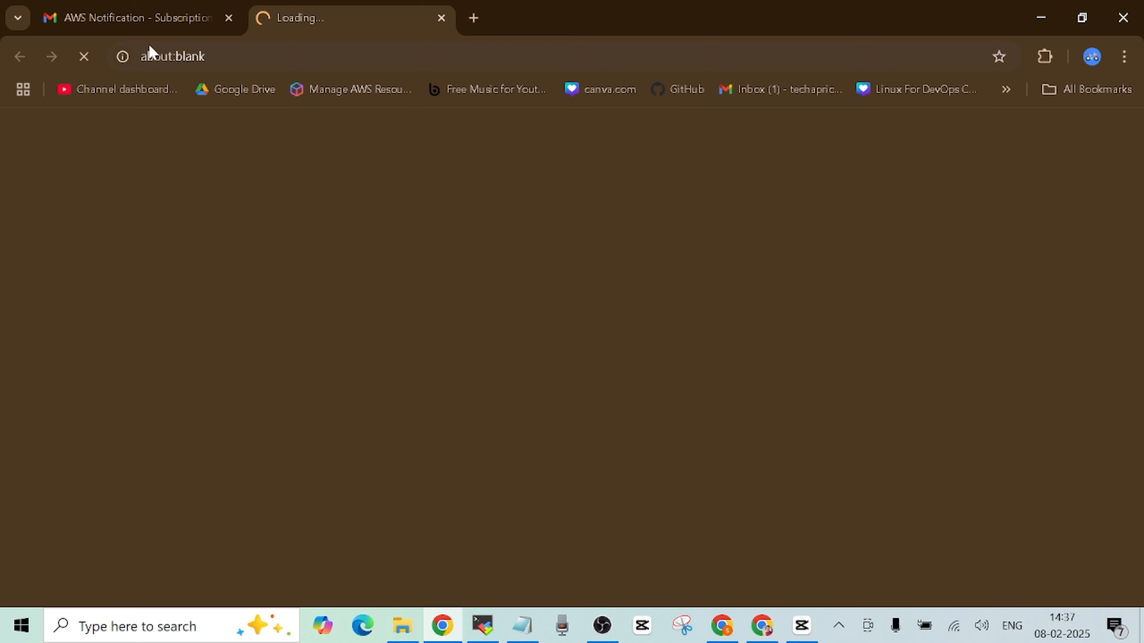
pyautogui.click(137, 20)
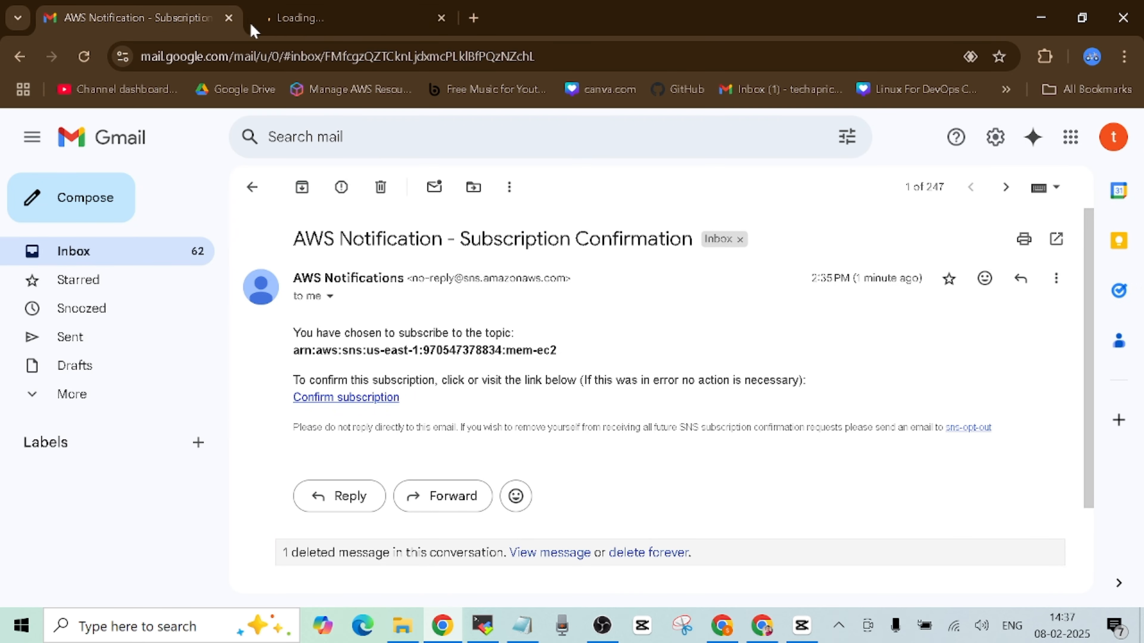
pyautogui.moveTo(357, 28)
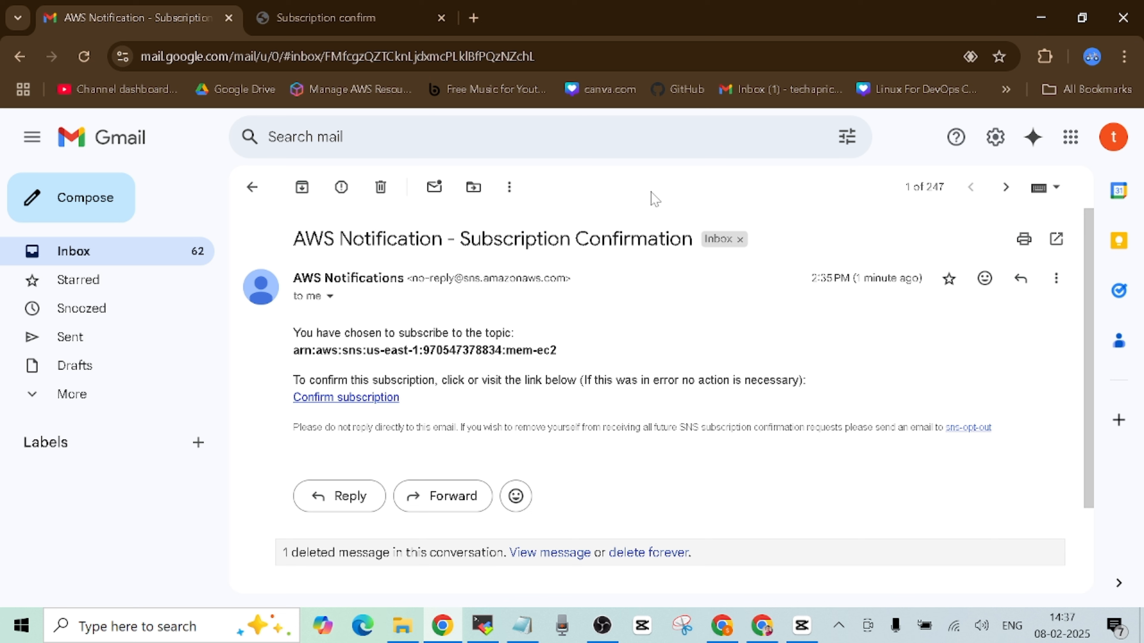
pyautogui.click(365, 23)
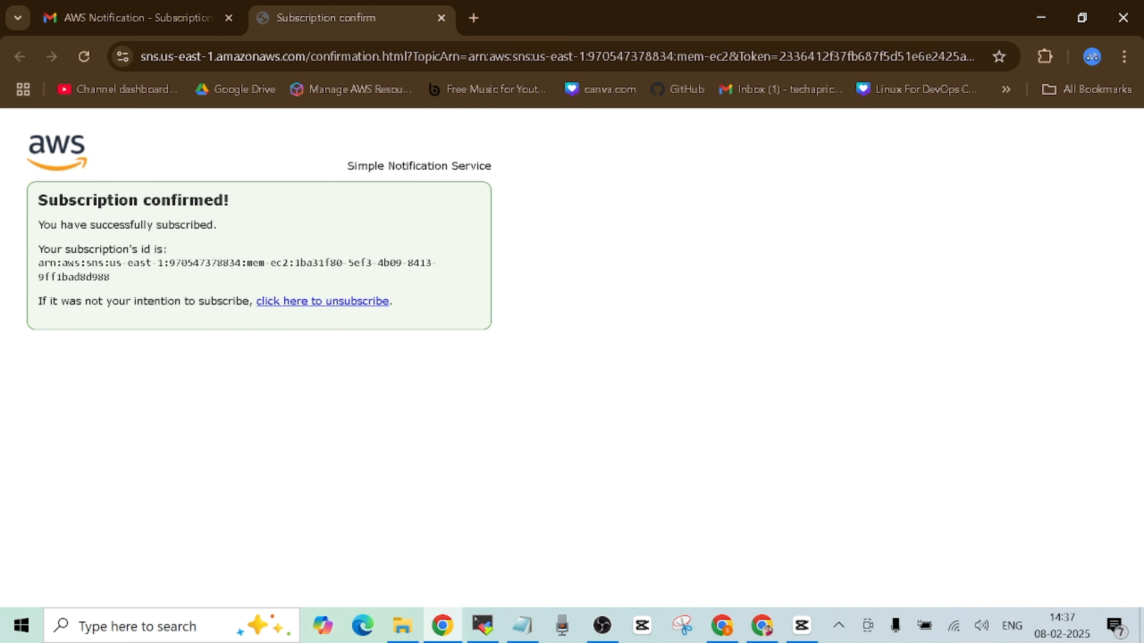
pyautogui.click(441, 19)
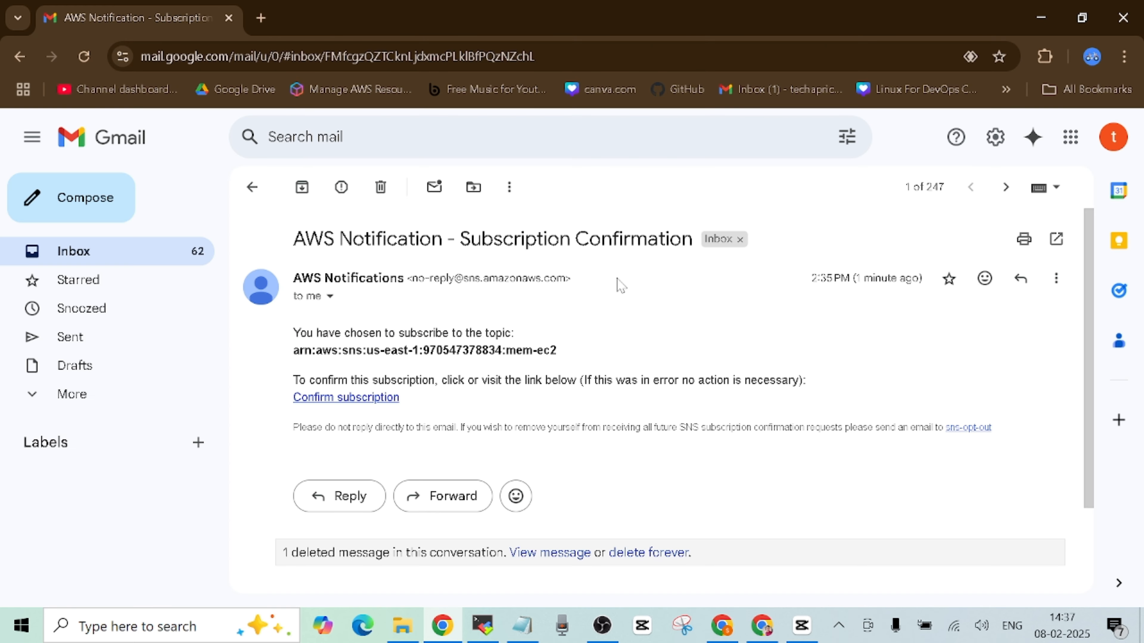
pyautogui.click(130, 263)
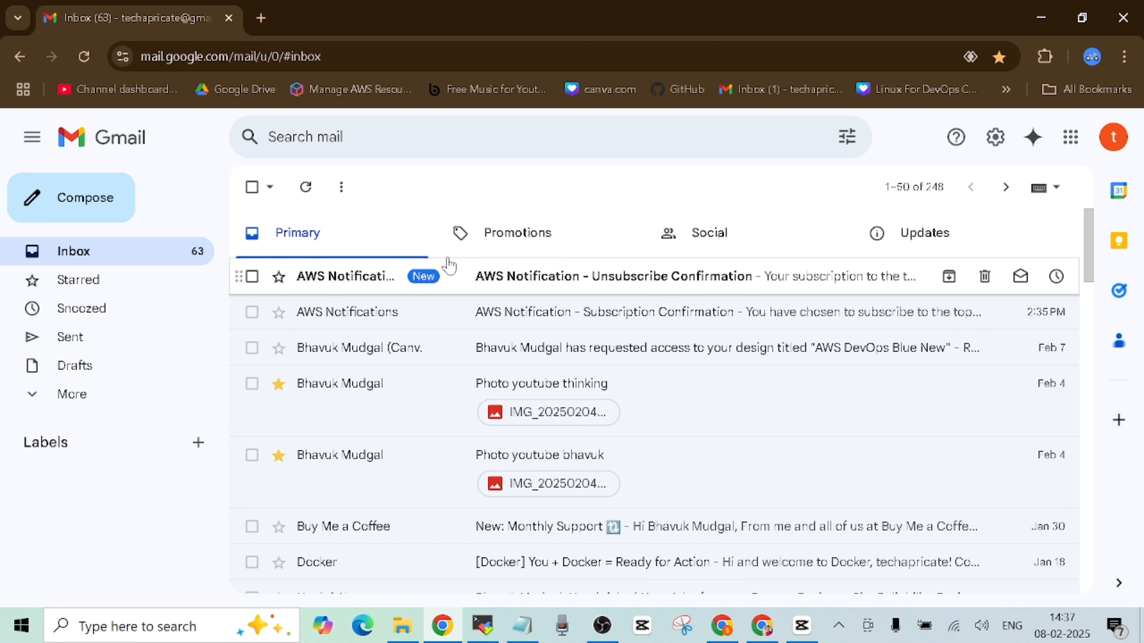
# - Resubscribe to mem-ec2 from the Unsubscribe Confirmation email, then return to CloudWatch alarms
pyautogui.click(630, 285)
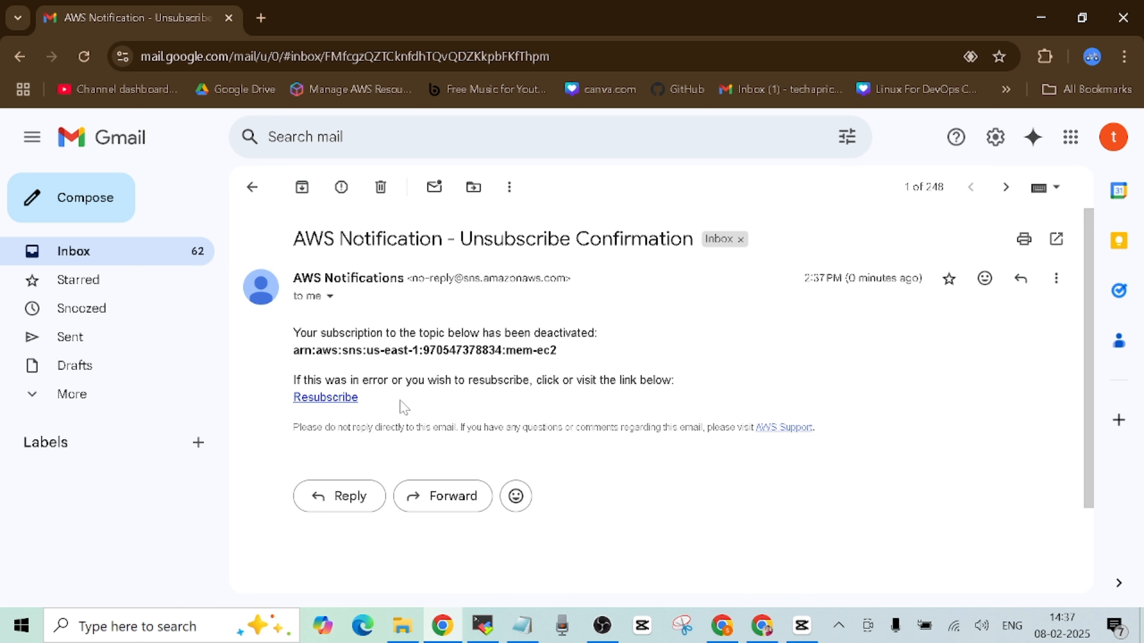
pyautogui.click(332, 398)
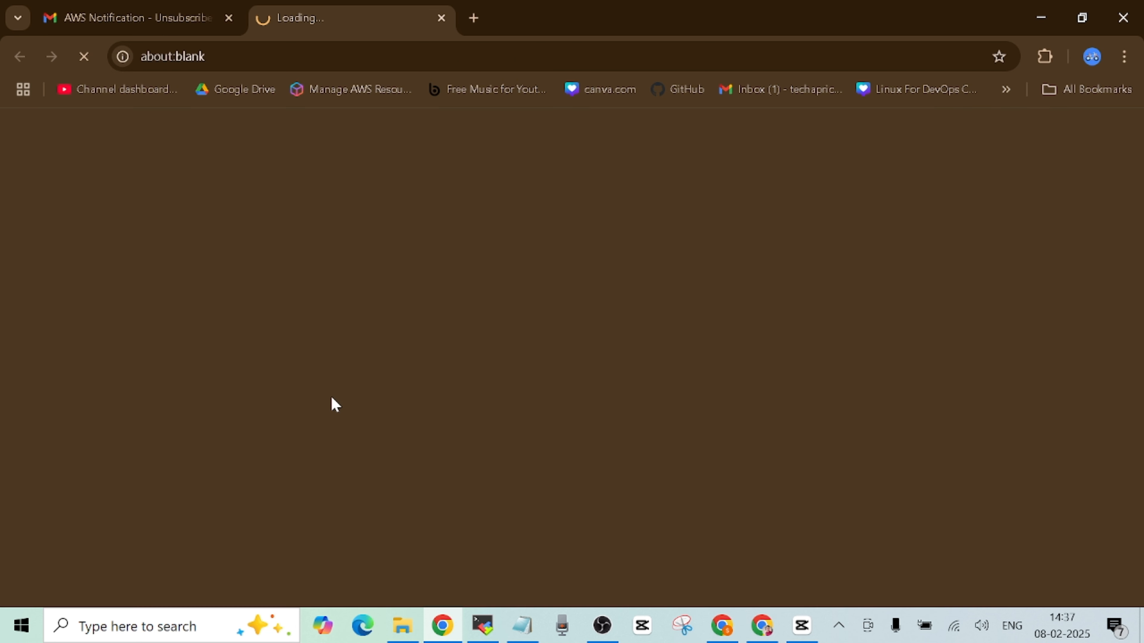
pyautogui.click(128, 18)
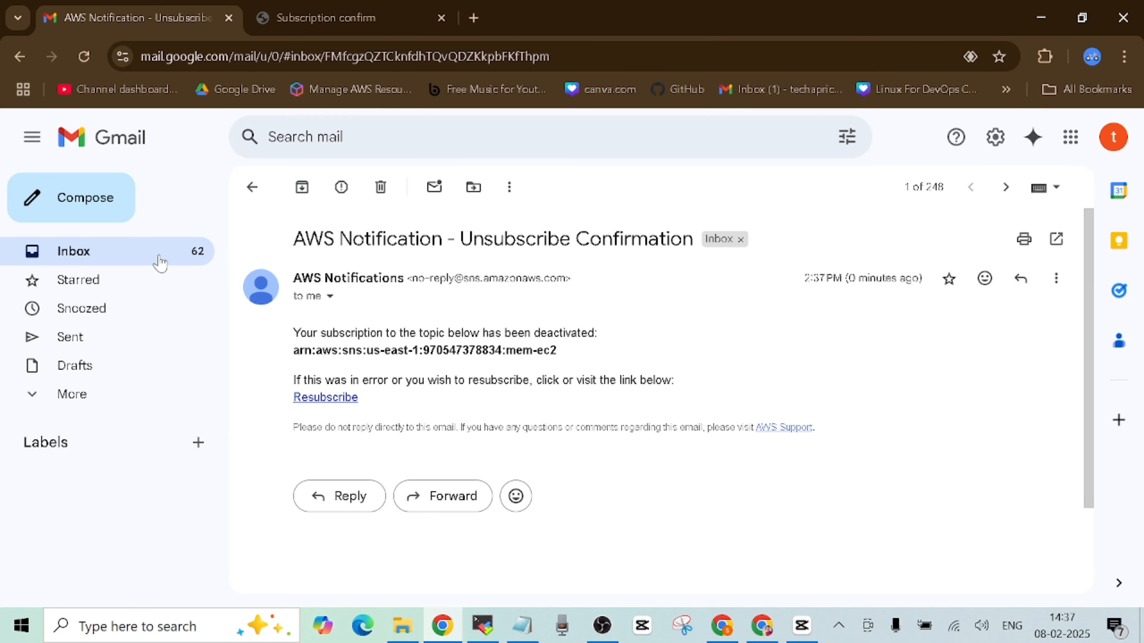
pyautogui.click(451, 25)
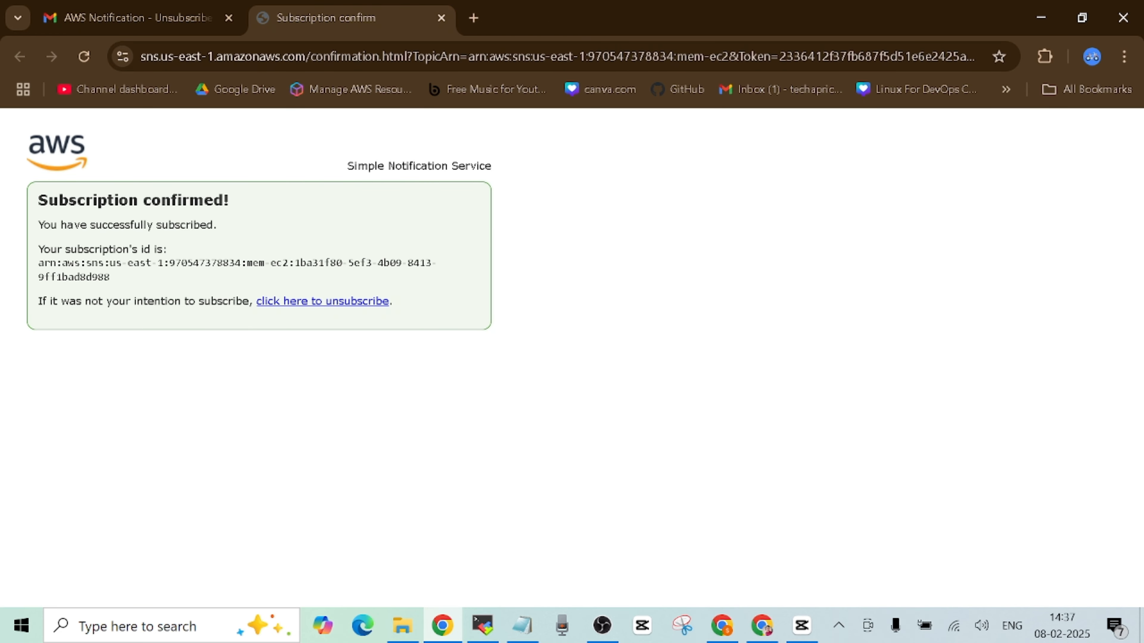
pyautogui.click(442, 18)
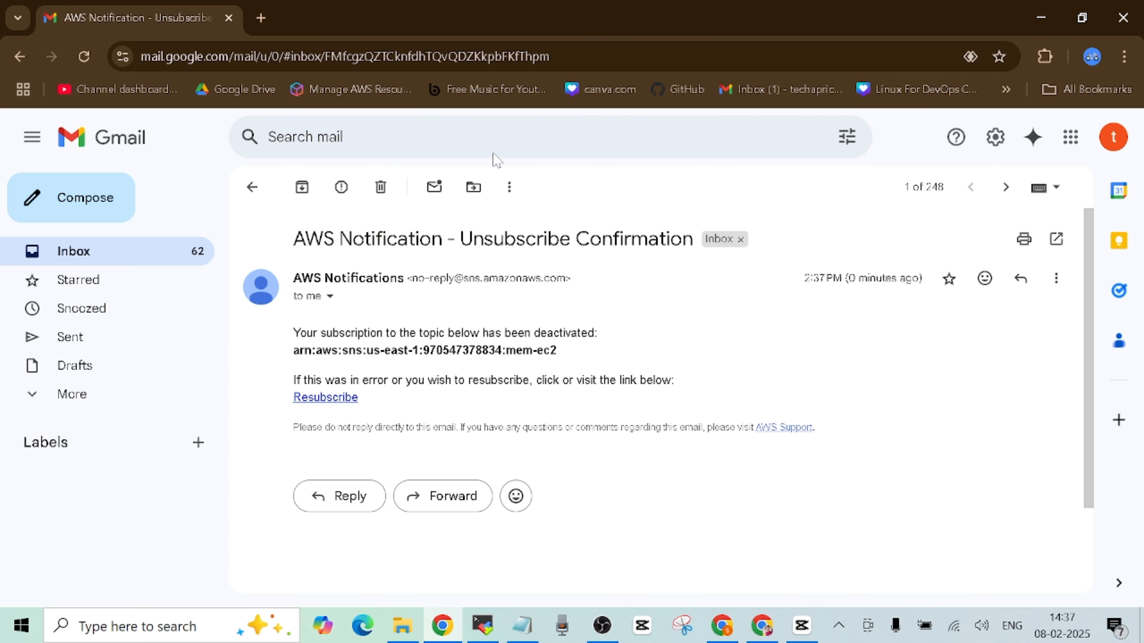
pyautogui.click(185, 267)
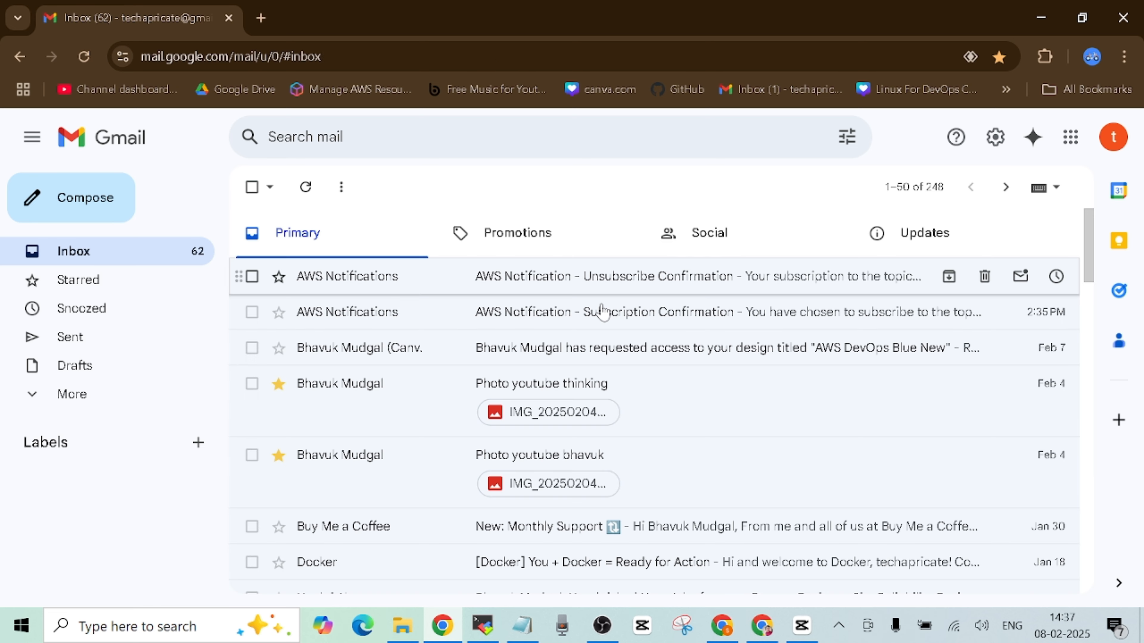
pyautogui.click(722, 631)
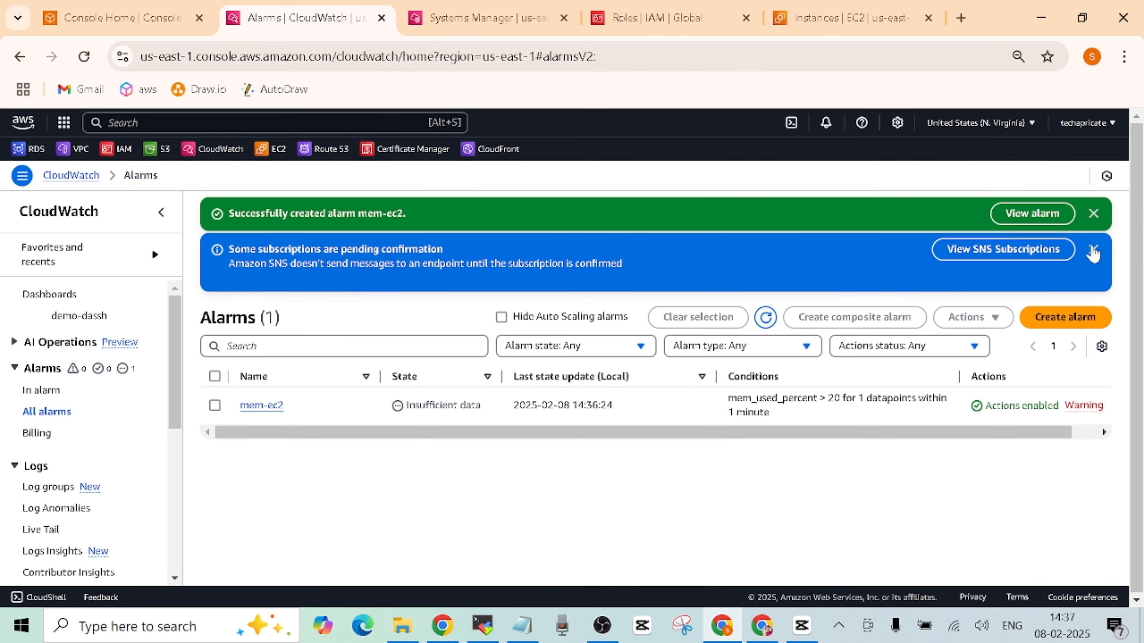
# - Dismiss the alarm-created and pending-subscription banners, refresh the alarm list, and return to MobaXterm
pyautogui.click(1094, 251)
pyautogui.click(1094, 213)
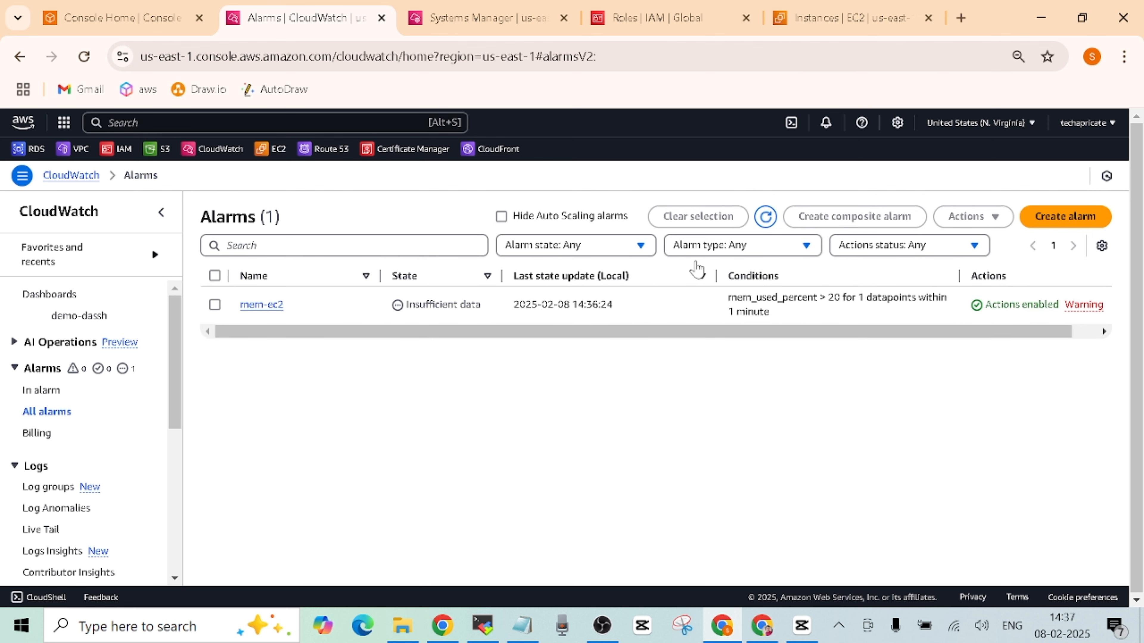
pyautogui.click(766, 216)
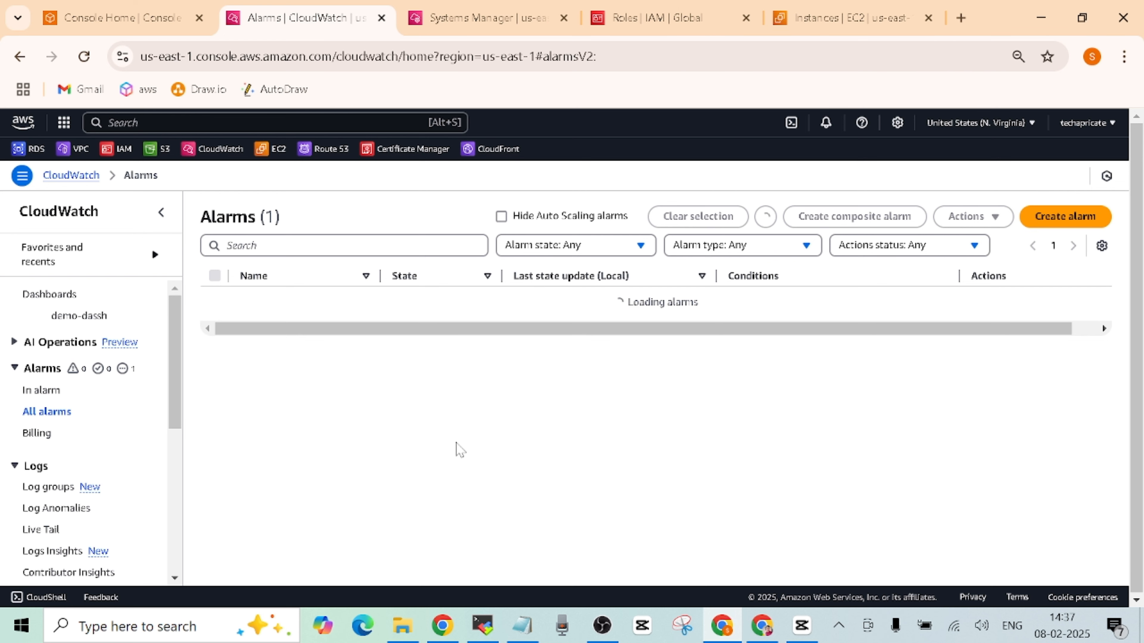
pyautogui.click(480, 636)
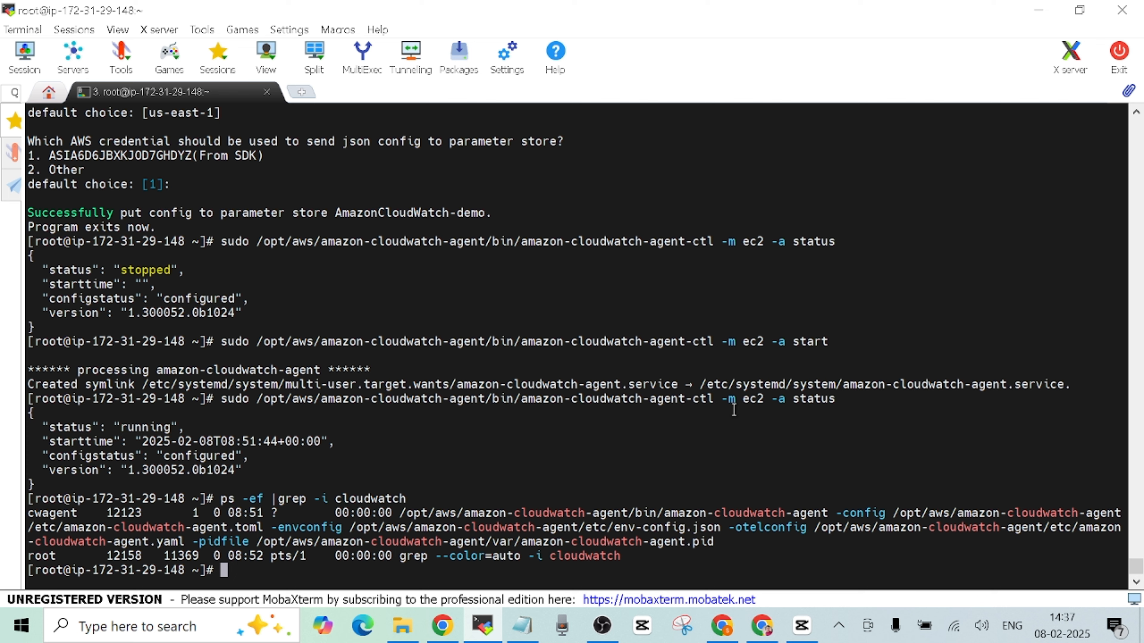
# - Install stress-ng on the EC2 instance with 'sudo yum install stress-ng -y' copied from the README
pyautogui.moveTo(761, 627)
pyautogui.click(725, 486)
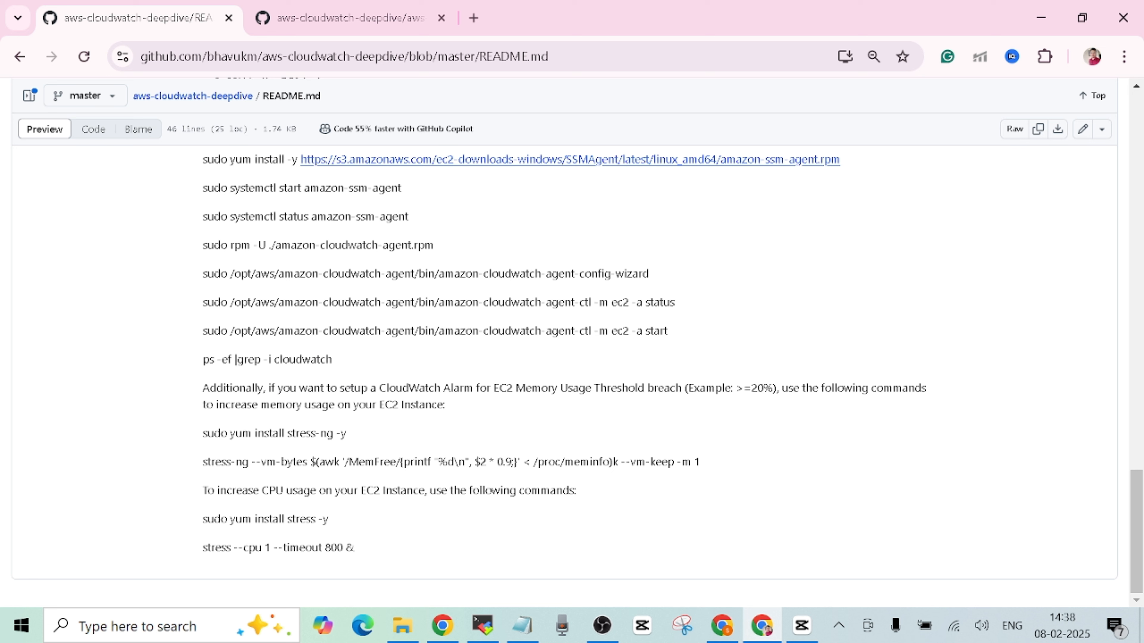
pyautogui.moveTo(203, 388); pyautogui.dragTo(475, 409)
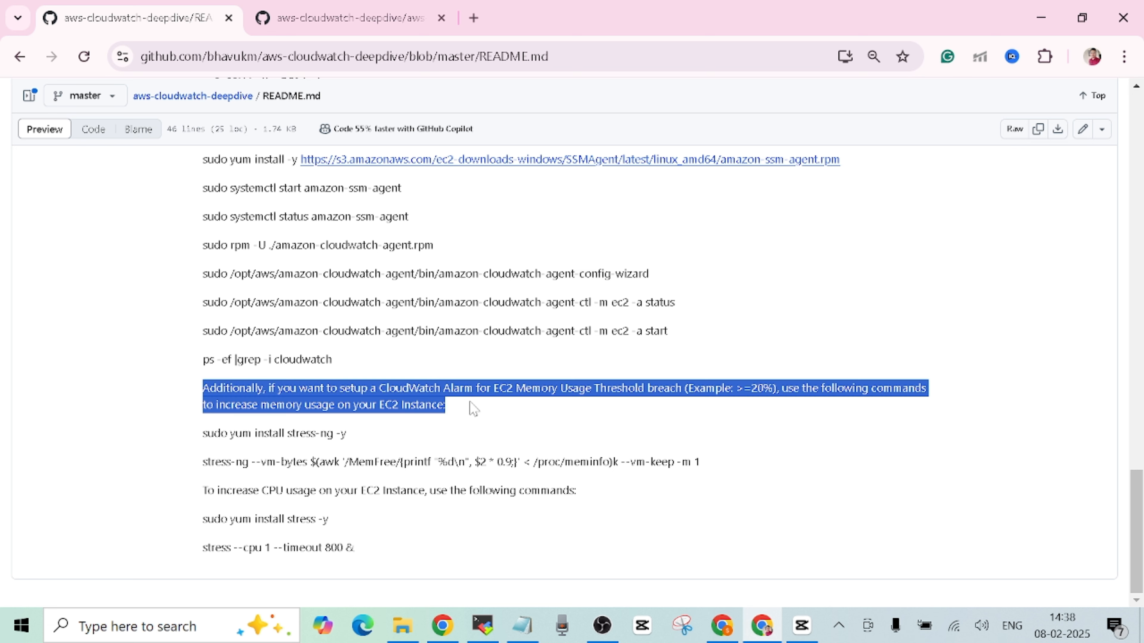
pyautogui.click(552, 412)
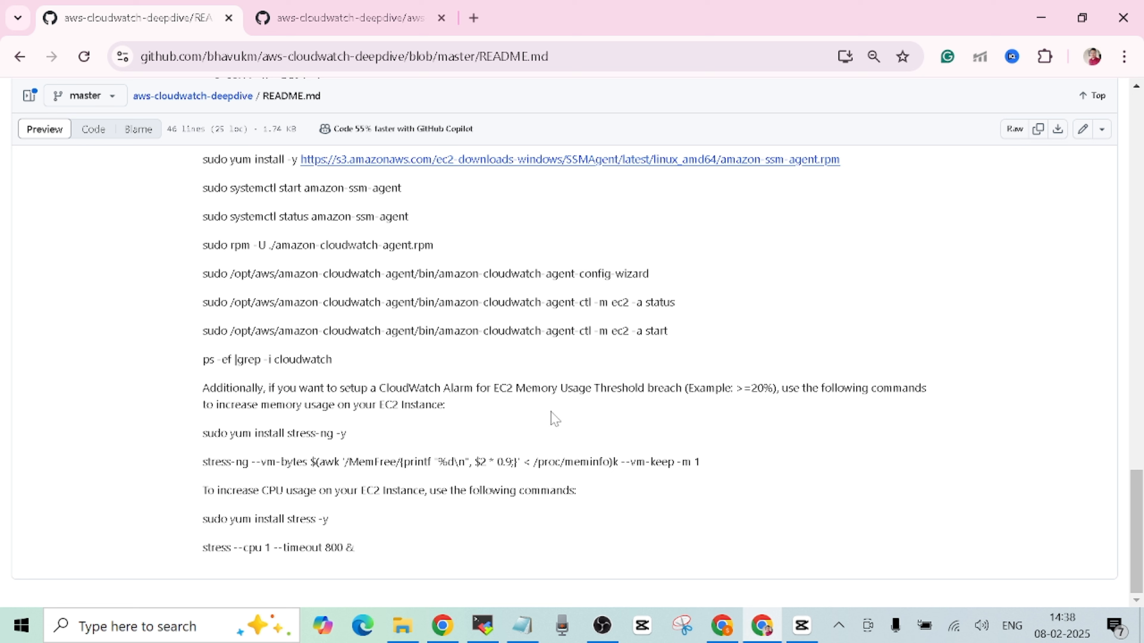
pyautogui.moveTo(201, 438); pyautogui.dragTo(346, 433)
pyautogui.rightClick(321, 436)
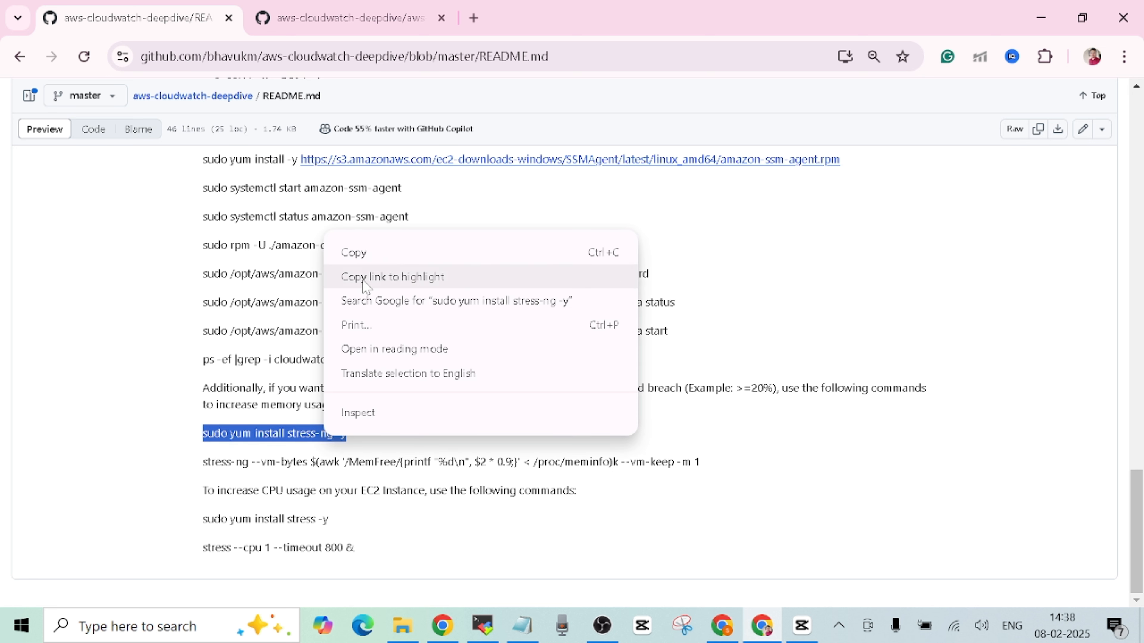
pyautogui.click(342, 251)
pyautogui.click(482, 627)
pyautogui.rightClick(579, 442)
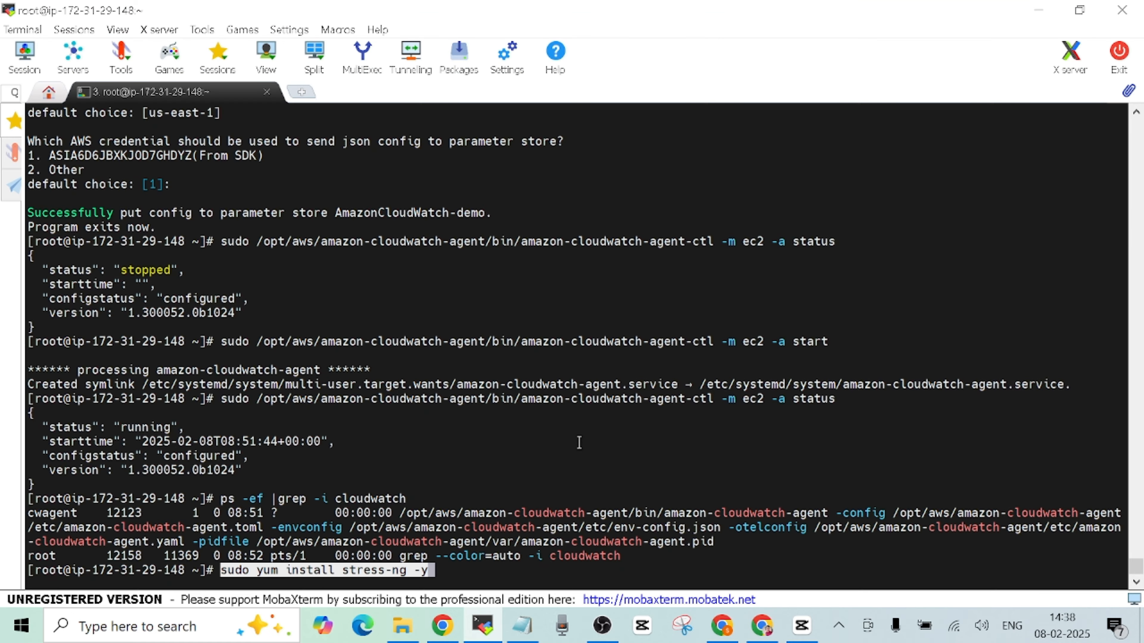
pyautogui.press('Return')
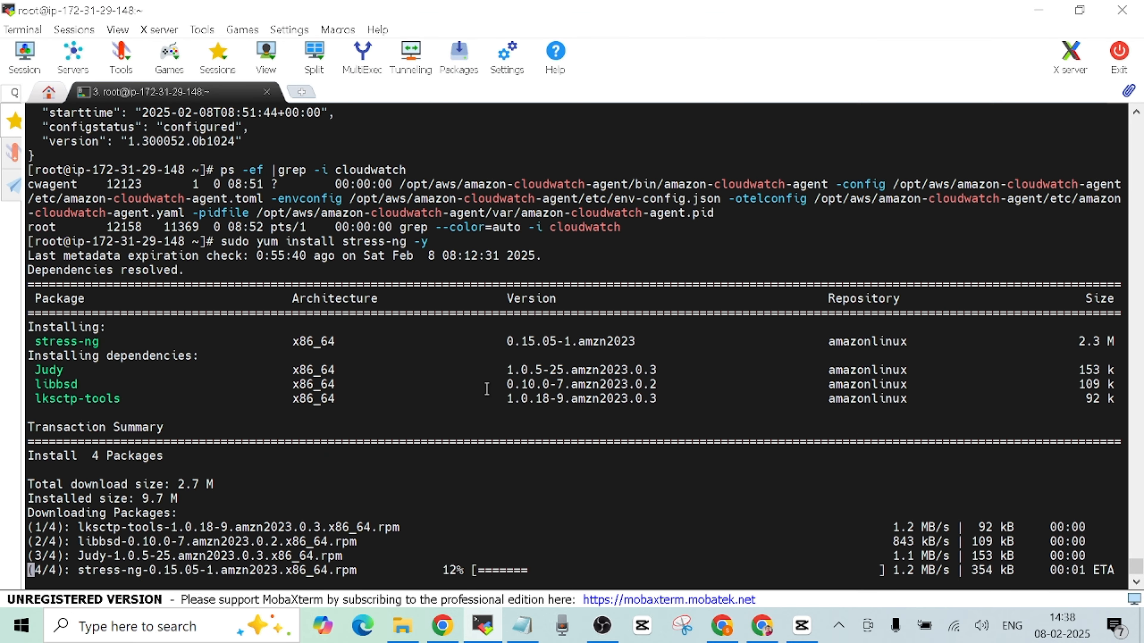
# - Run the README's stress-ng --vm-bytes command to consume about 90% of free memory
pyautogui.click(761, 626)
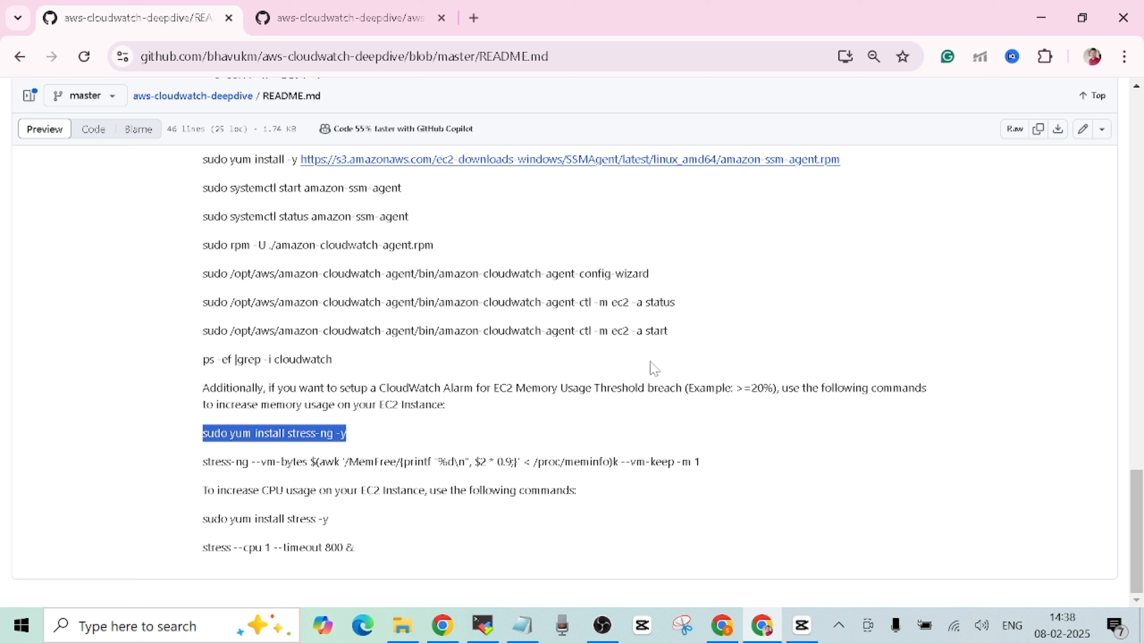
pyautogui.click(345, 449)
pyautogui.moveTo(203, 461); pyautogui.dragTo(707, 471)
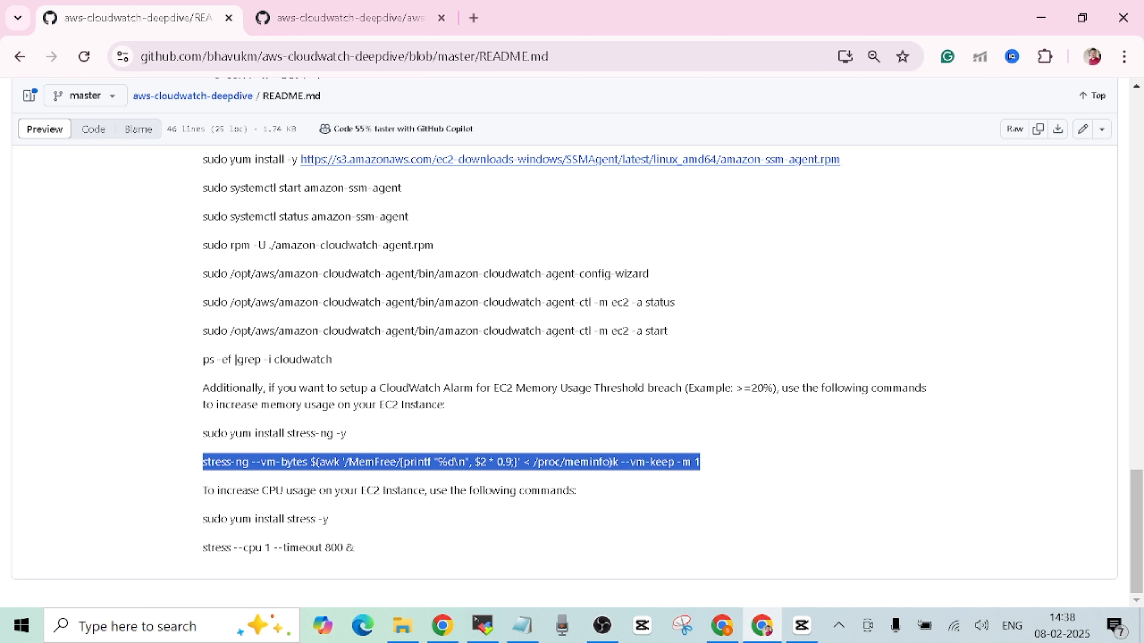
pyautogui.rightClick(647, 465)
pyautogui.click(682, 285)
pyautogui.click(483, 626)
pyautogui.rightClick(583, 448)
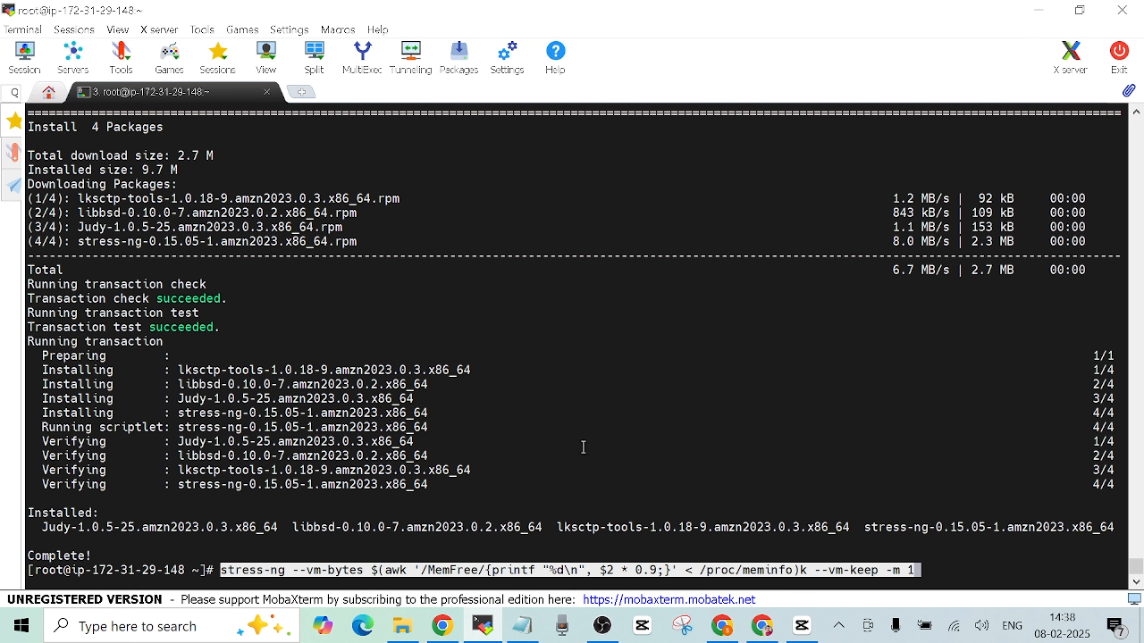
pyautogui.press('Return')
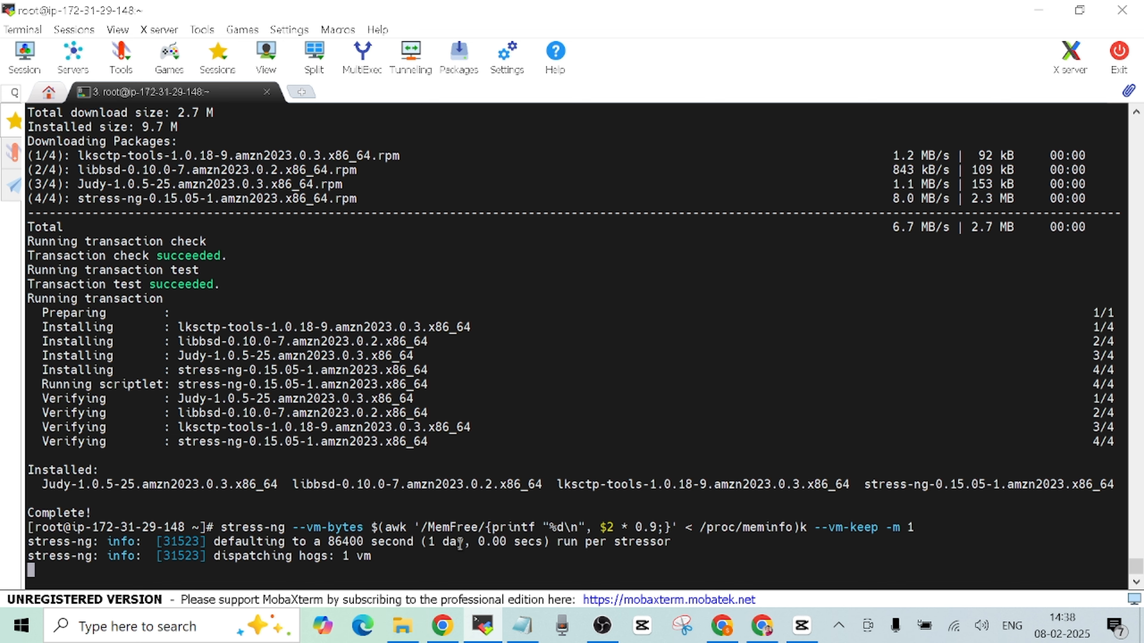
# - Keep refreshing the CloudWatch alarms list until mem-ec2 changes from OK to In alarm
pyautogui.click(711, 621)
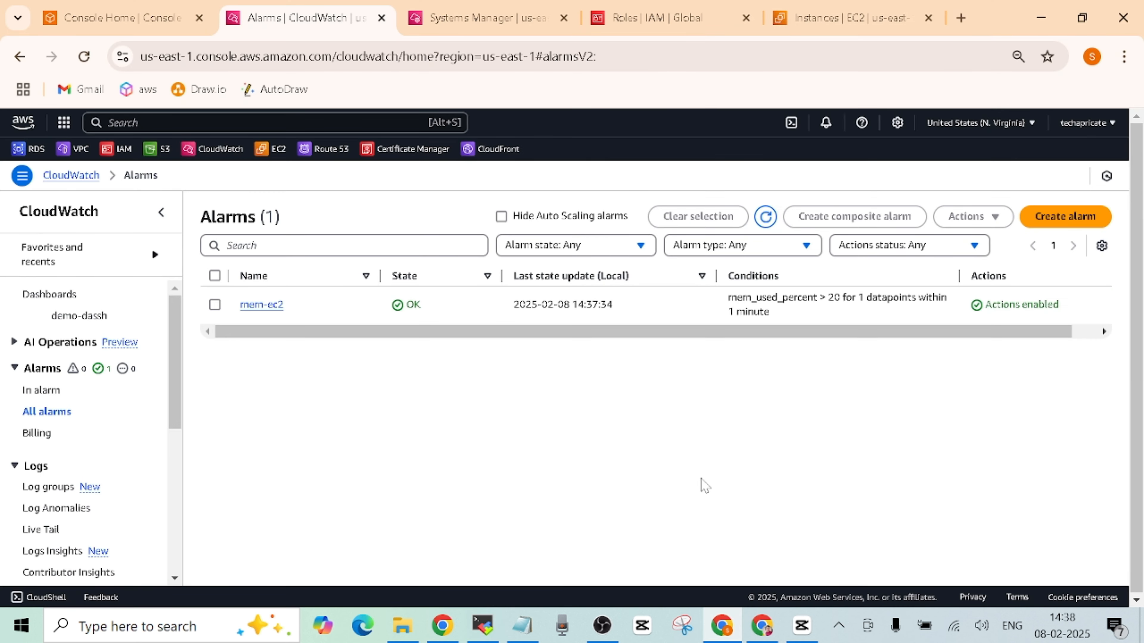
pyautogui.click(765, 217)
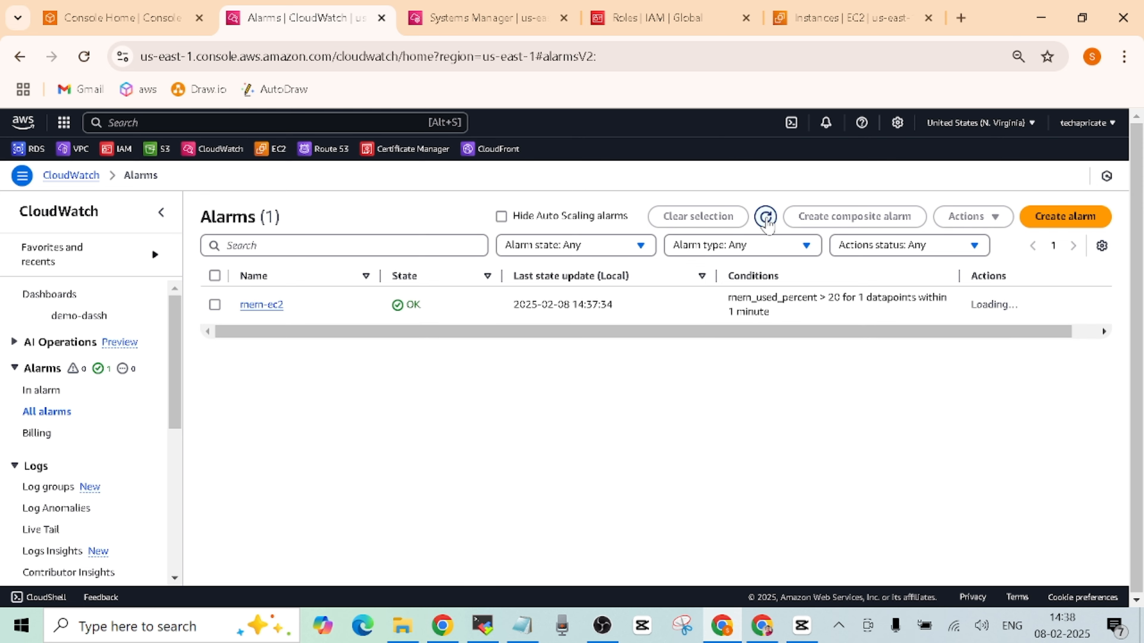
pyautogui.click(765, 217)
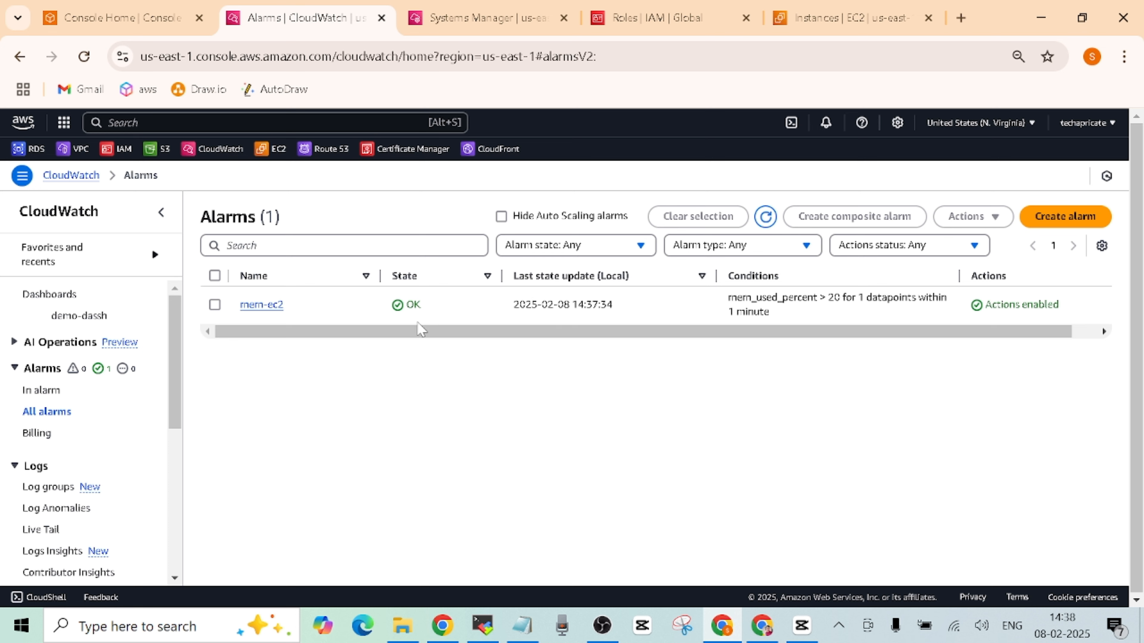
pyautogui.click(766, 216)
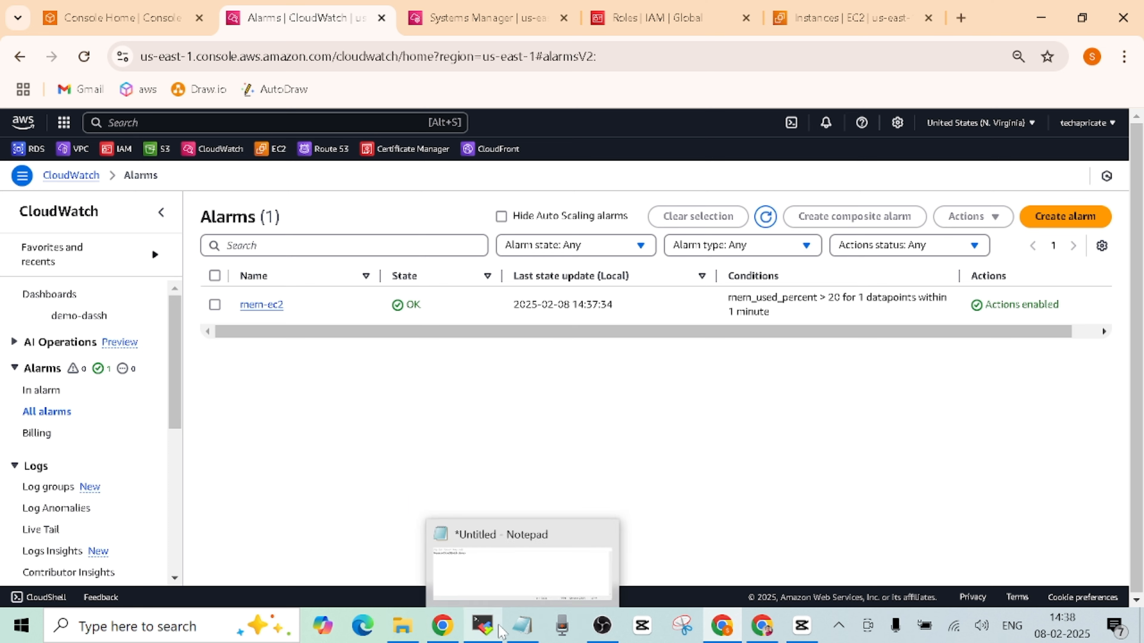
pyautogui.click(766, 217)
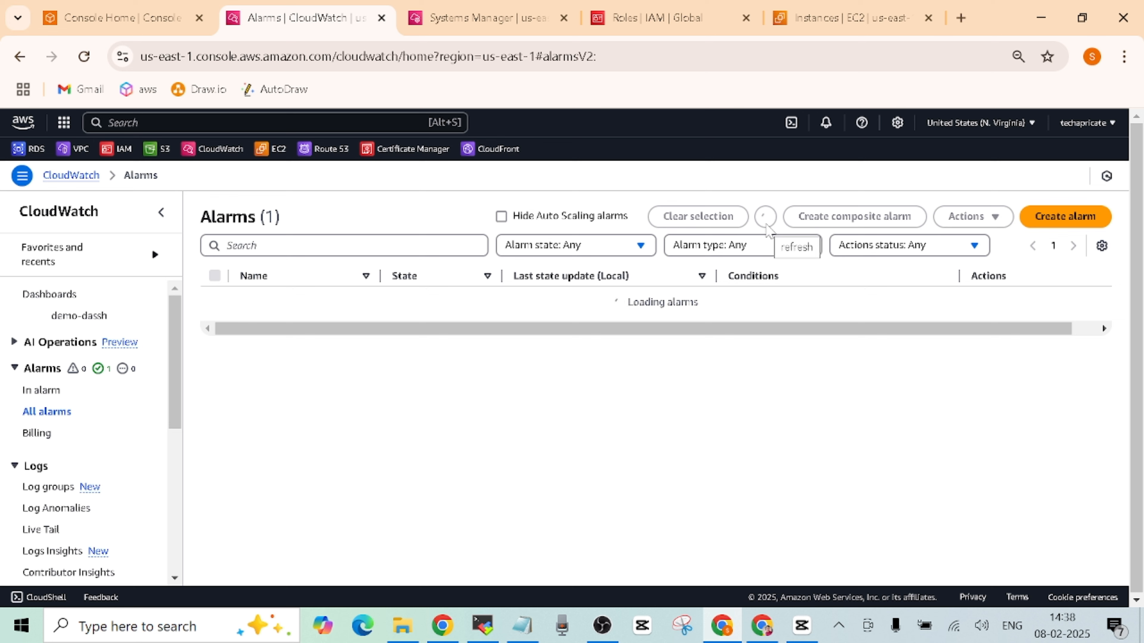
pyautogui.click(766, 217)
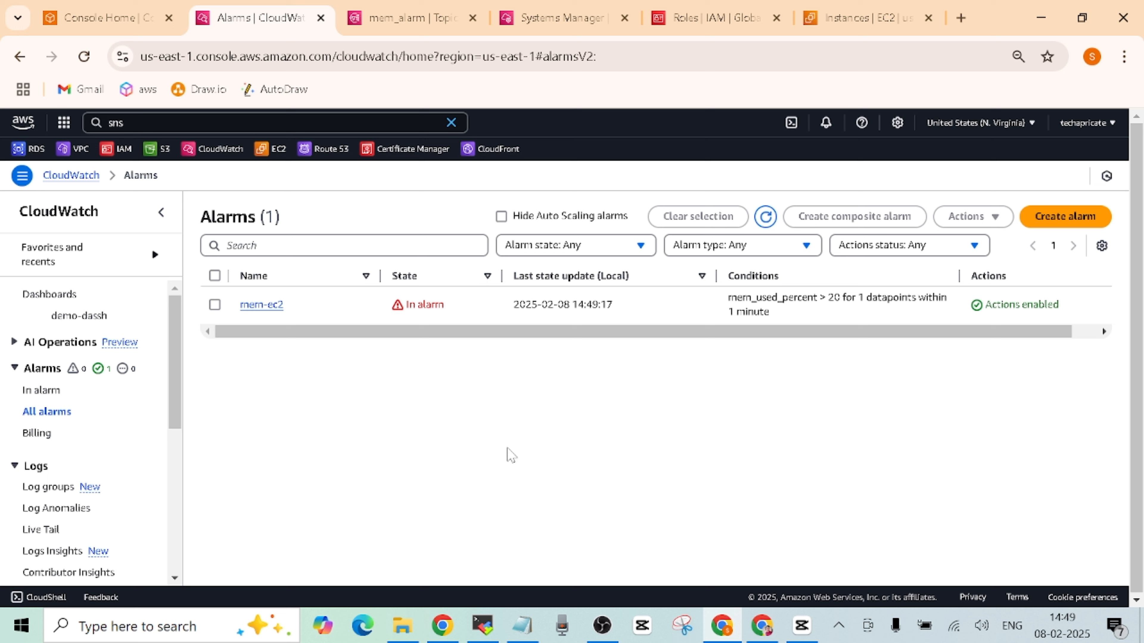
# - Open the ALARM "mem-ec2" email in Gmail and read its details: memory at 35.6% against threshold 20
pyautogui.click(445, 625)
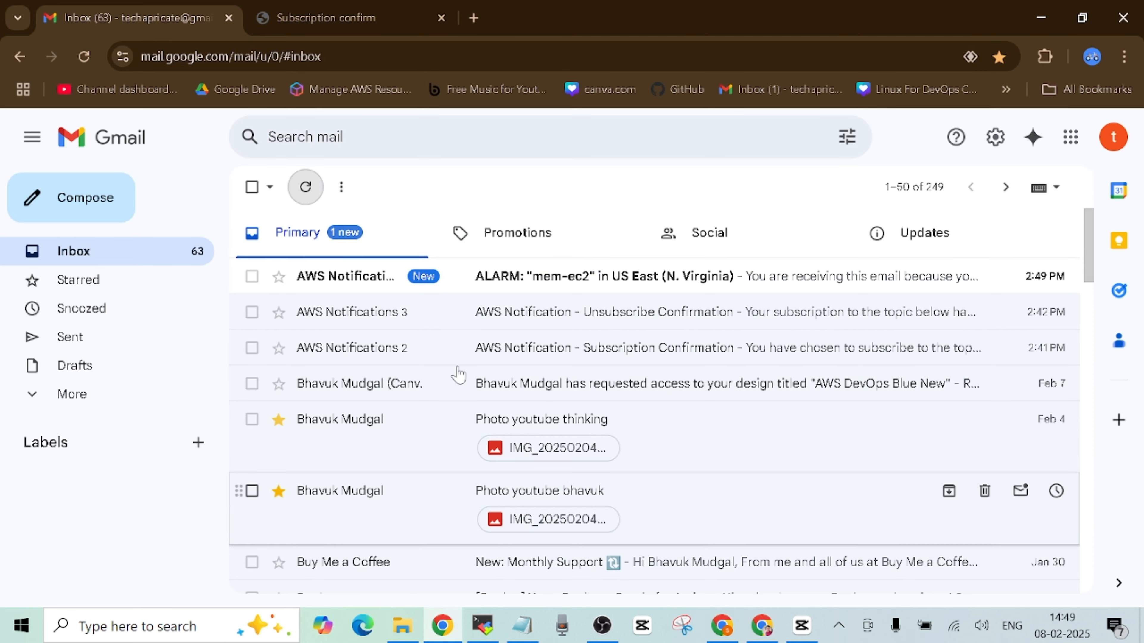
pyautogui.click(600, 291)
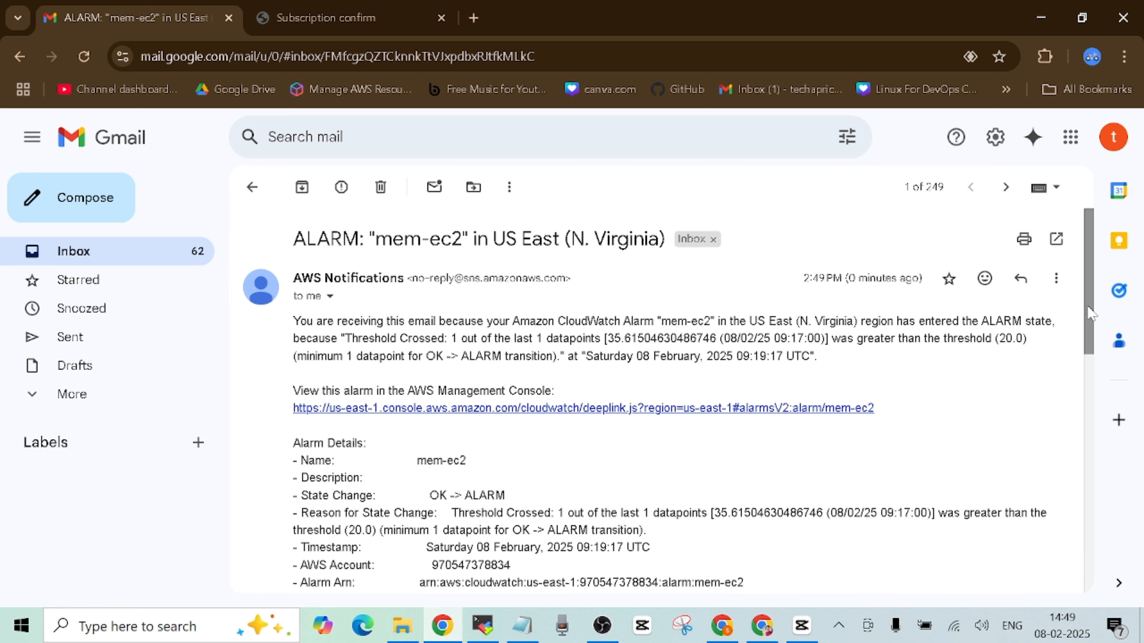
pyautogui.scroll(-1, 1089, 315)
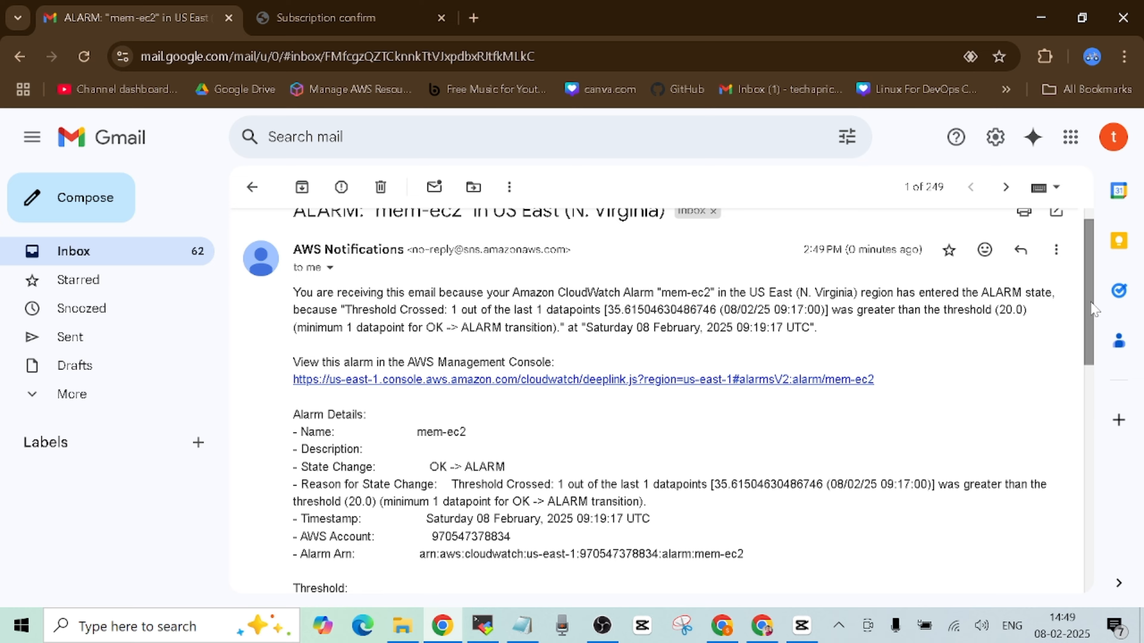
pyautogui.scroll(-5, 1081, 410)
pyautogui.scroll(-5, 1080, 410)
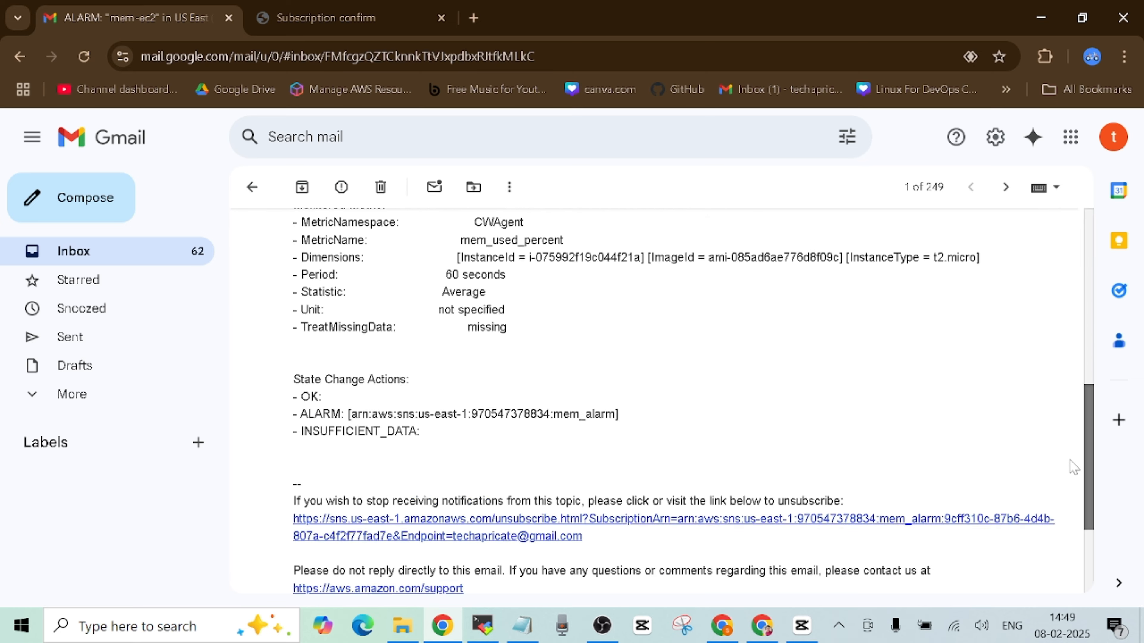
pyautogui.scroll(10, 1072, 277)
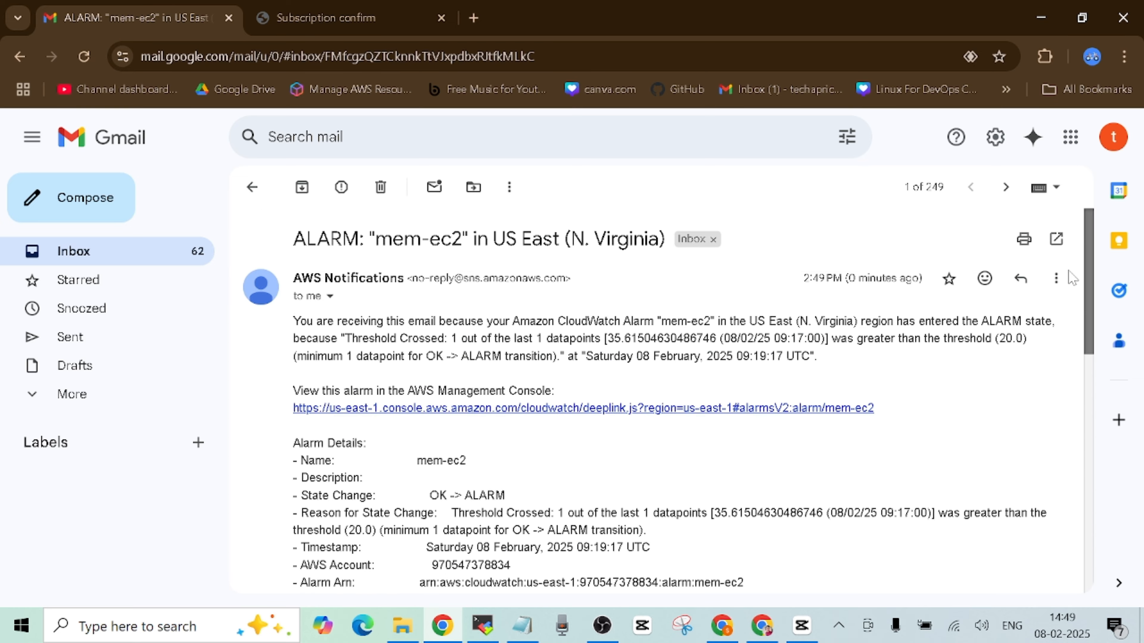
pyautogui.scroll(-3, 1071, 297)
pyautogui.scroll(-2, 1073, 330)
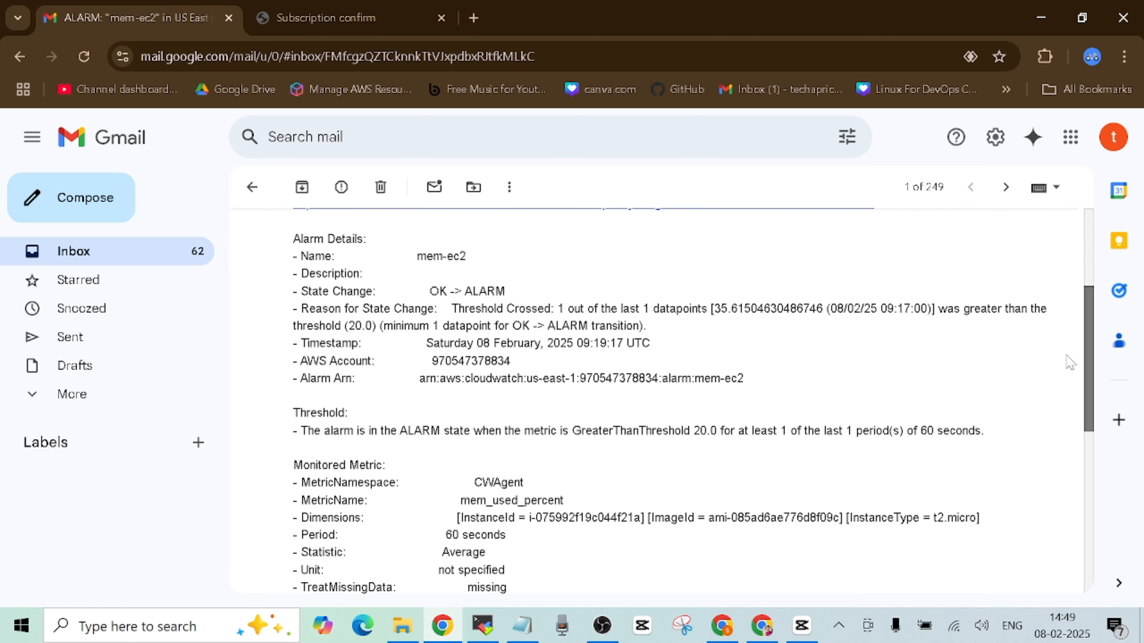
pyautogui.scroll(-1, 1070, 363)
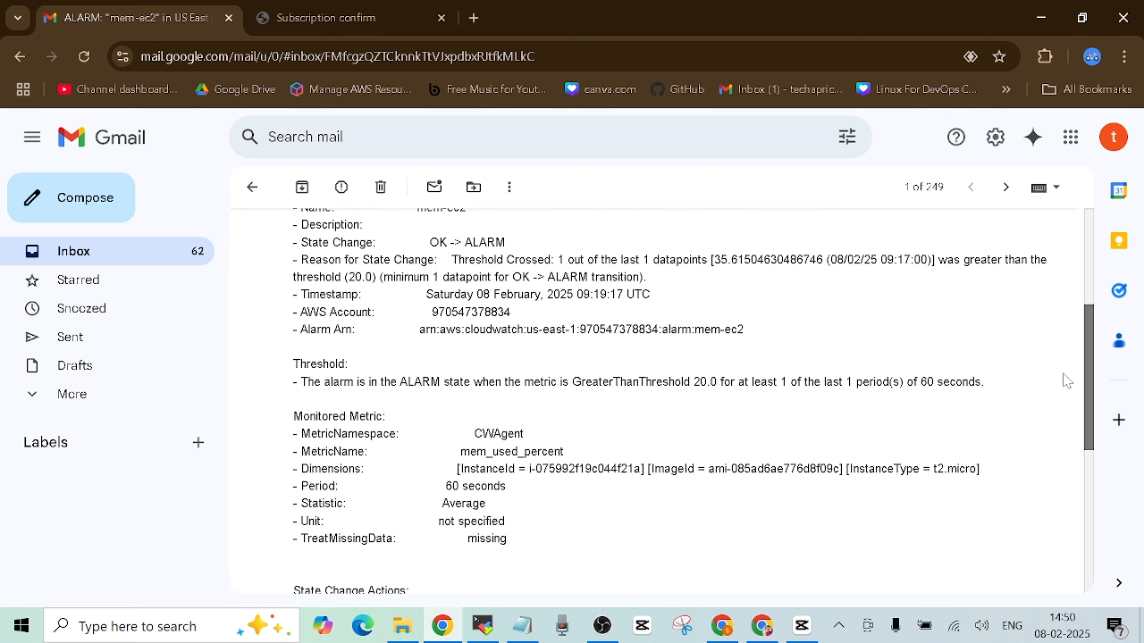
pyautogui.scroll(-7, 1063, 469)
pyautogui.scroll(12, 1061, 507)
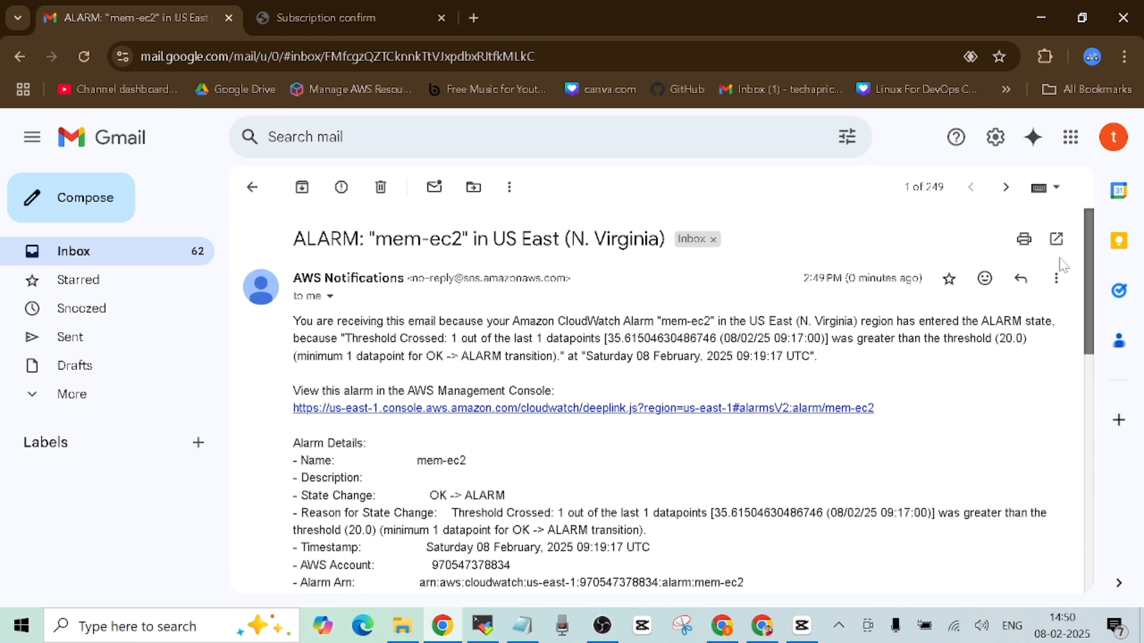
# - Go back to the inbox, reopen the mem-ec2 alarm email briefly, then return to the inbox
pyautogui.click(163, 259)
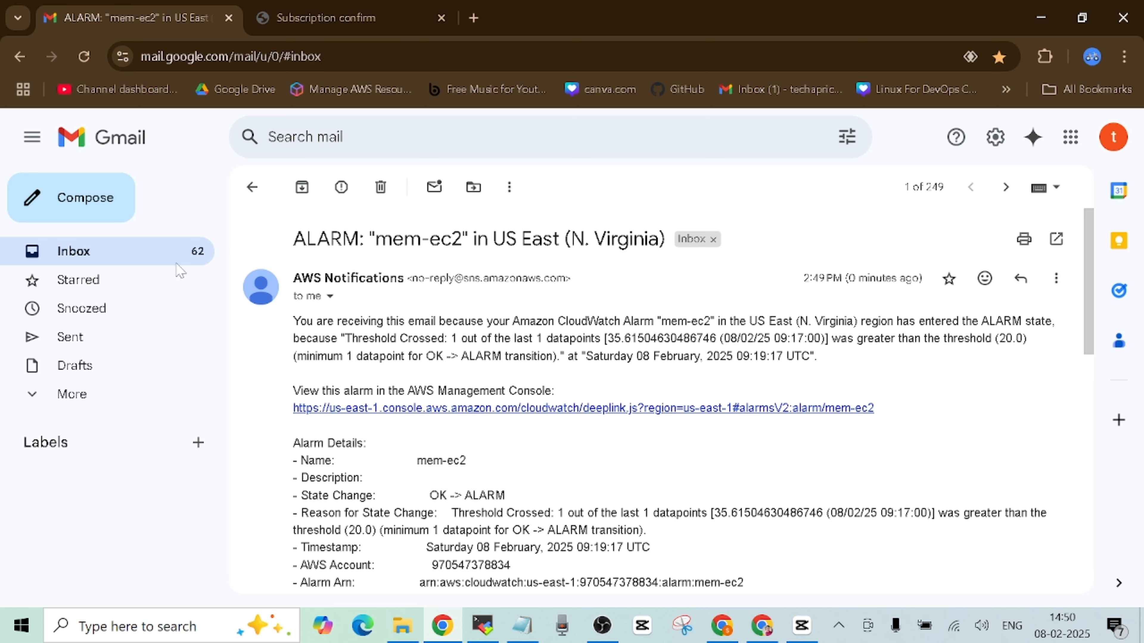
pyautogui.click(604, 287)
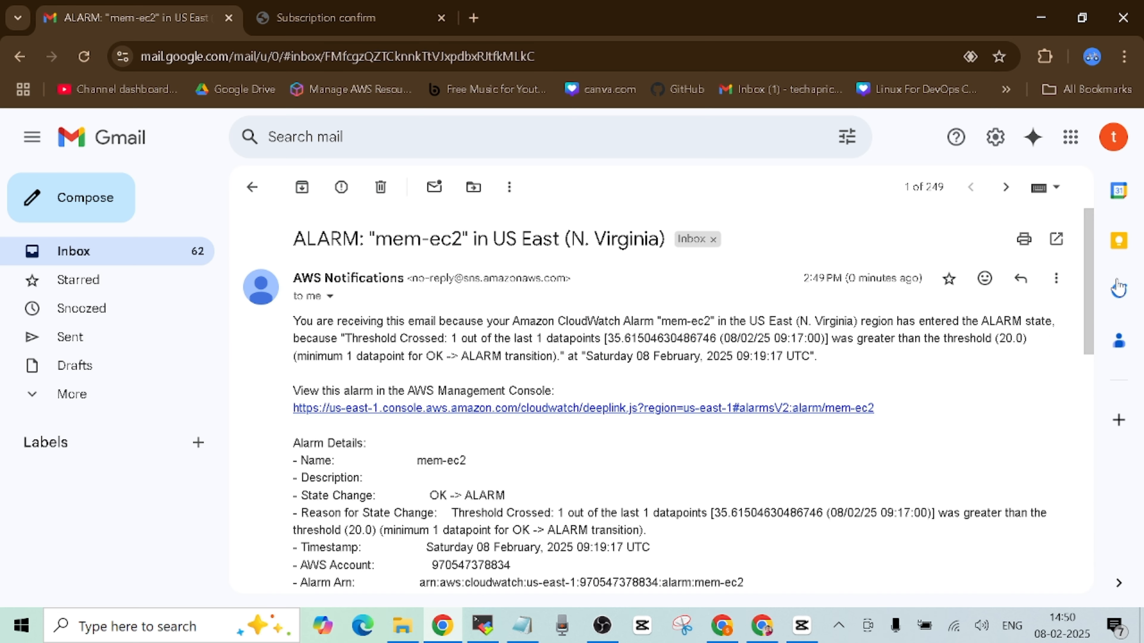
pyautogui.click(110, 250)
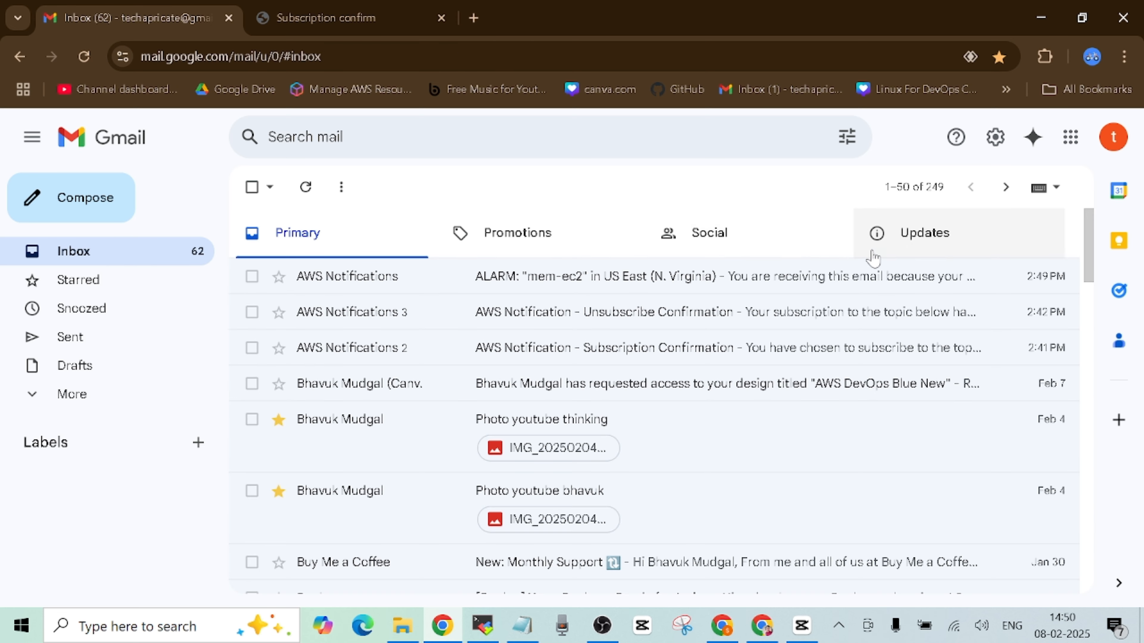
# - Refresh the Gmail inbox, then bring back the GitHub README with the stress commands
pyautogui.click(306, 187)
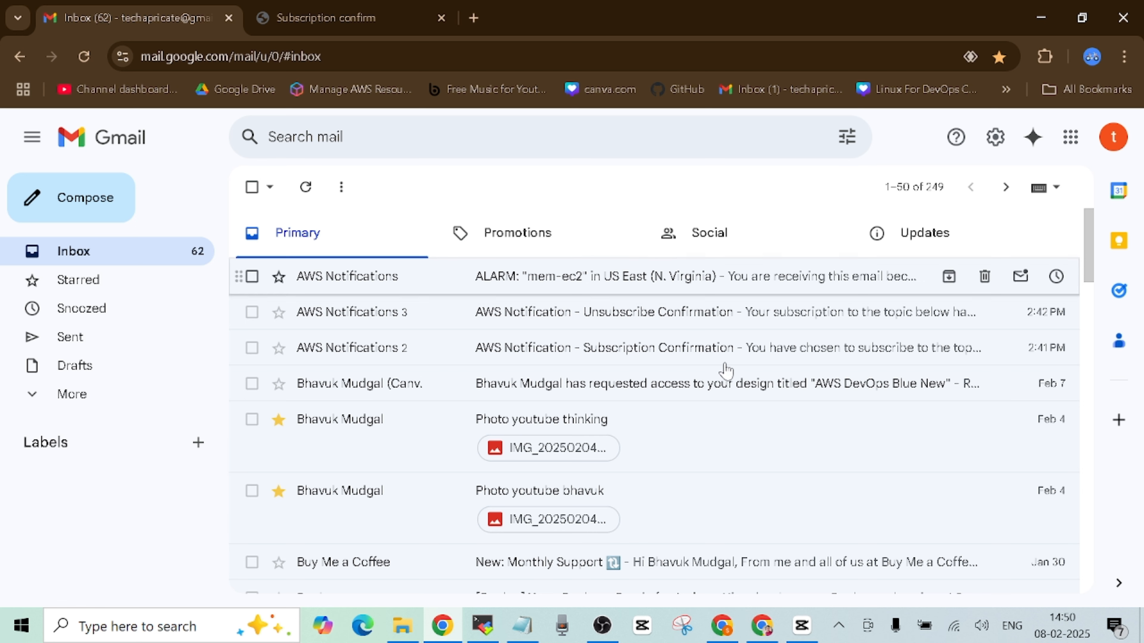
pyautogui.click(766, 541)
pyautogui.click(808, 464)
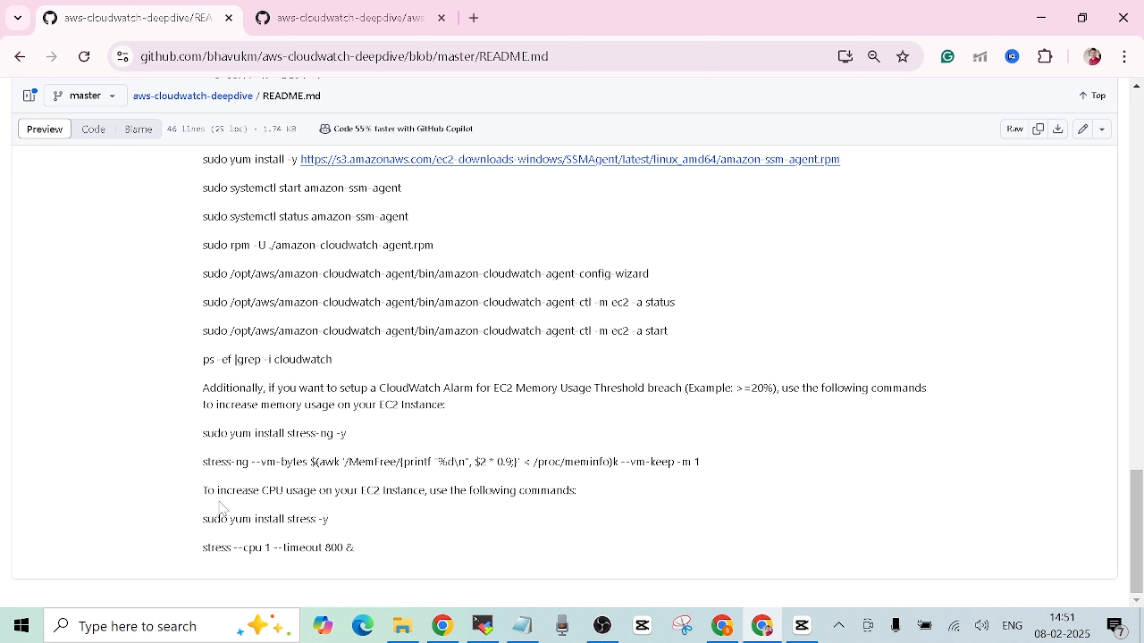
pyautogui.moveTo(202, 490); pyautogui.dragTo(226, 491)
pyautogui.moveTo(288, 520); pyautogui.dragTo(310, 519)
pyautogui.click(385, 520)
pyautogui.moveTo(202, 490); pyautogui.dragTo(328, 491)
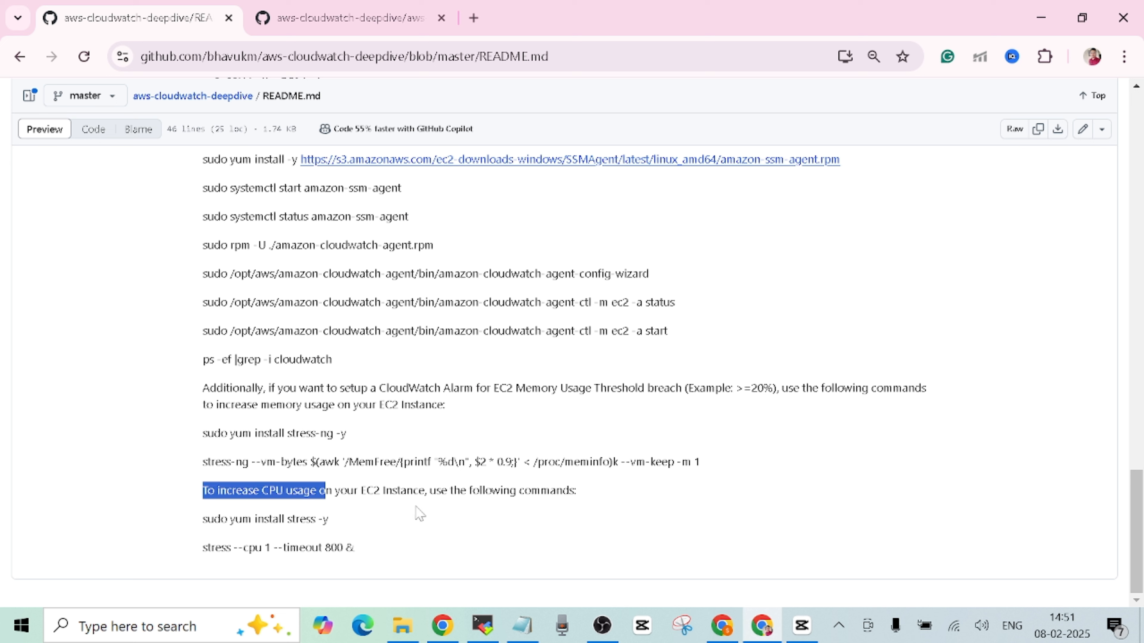
pyautogui.click(422, 513)
pyautogui.moveTo(203, 490); pyautogui.dragTo(340, 490)
pyautogui.click(403, 499)
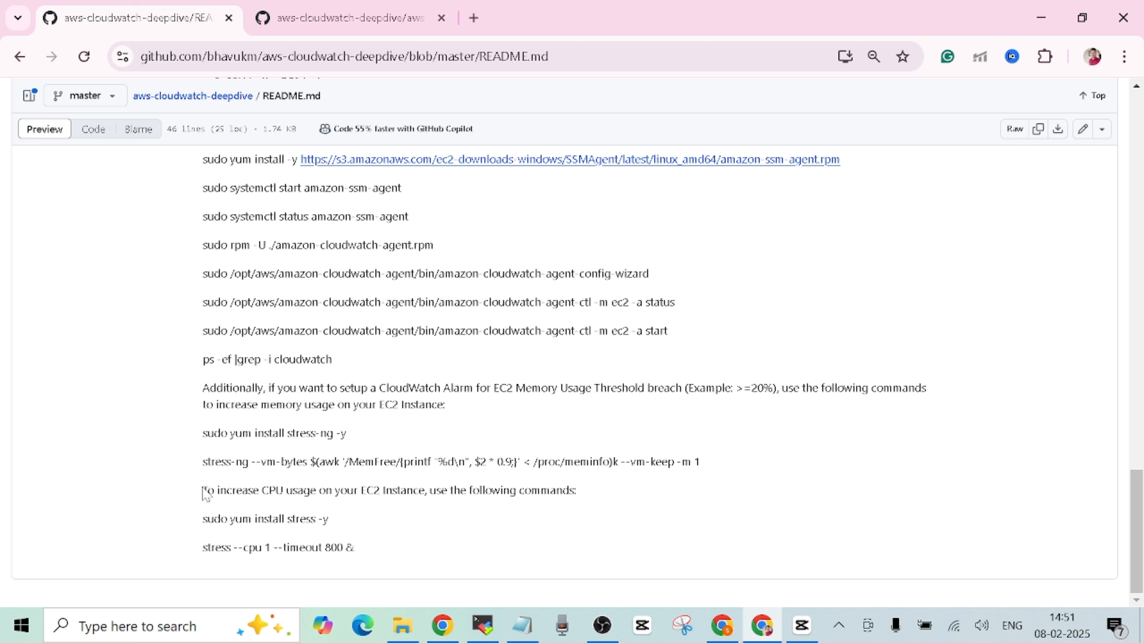
pyautogui.moveTo(203, 491); pyautogui.dragTo(226, 491)
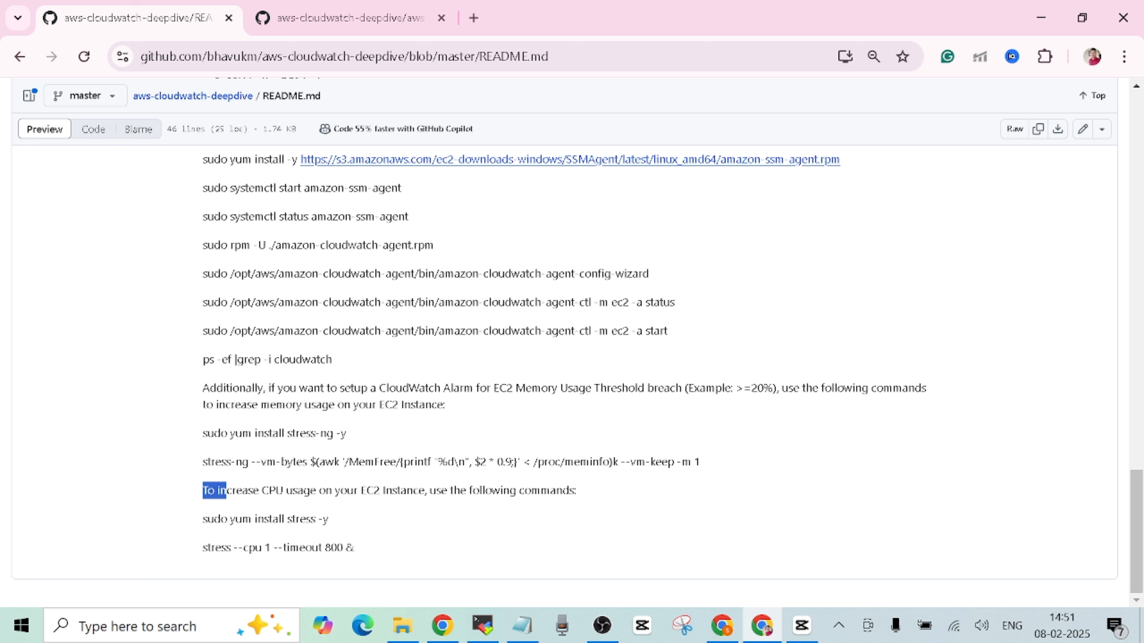